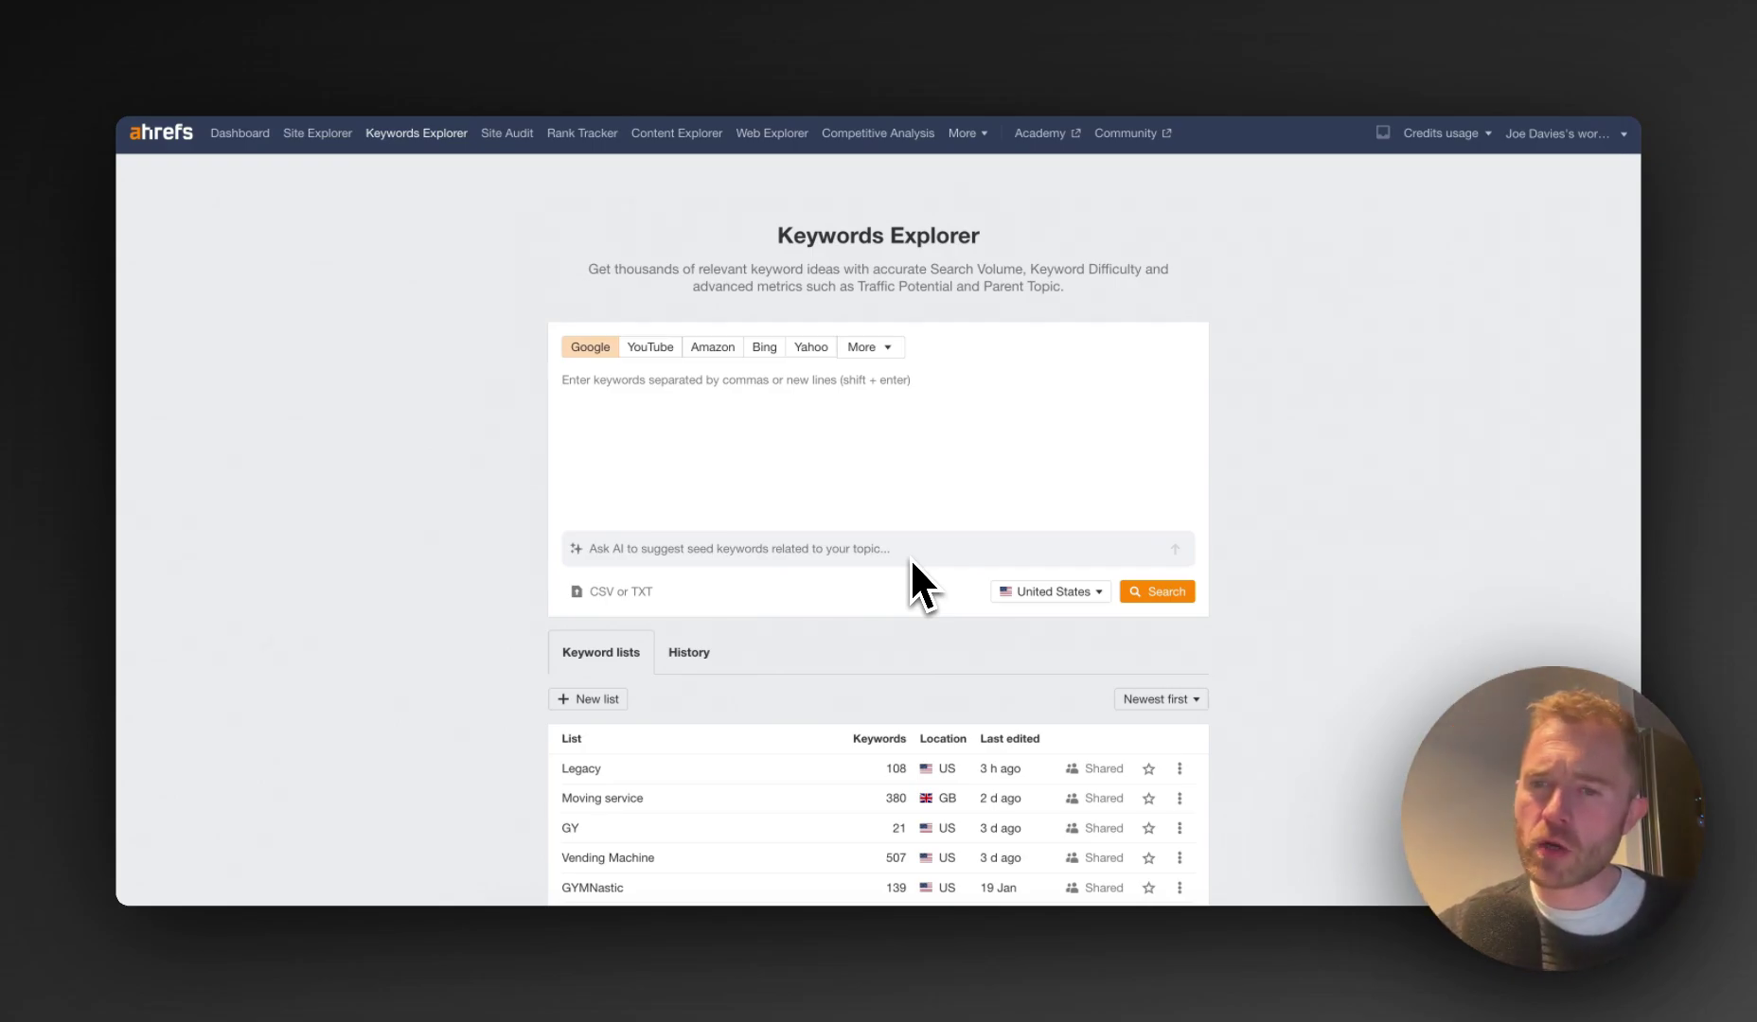
Search Keywords Explorer for the seeds 'salary', 'how much do earn' and 'how much do make'
{"action": "left_click", "coordinate": [802, 437]}
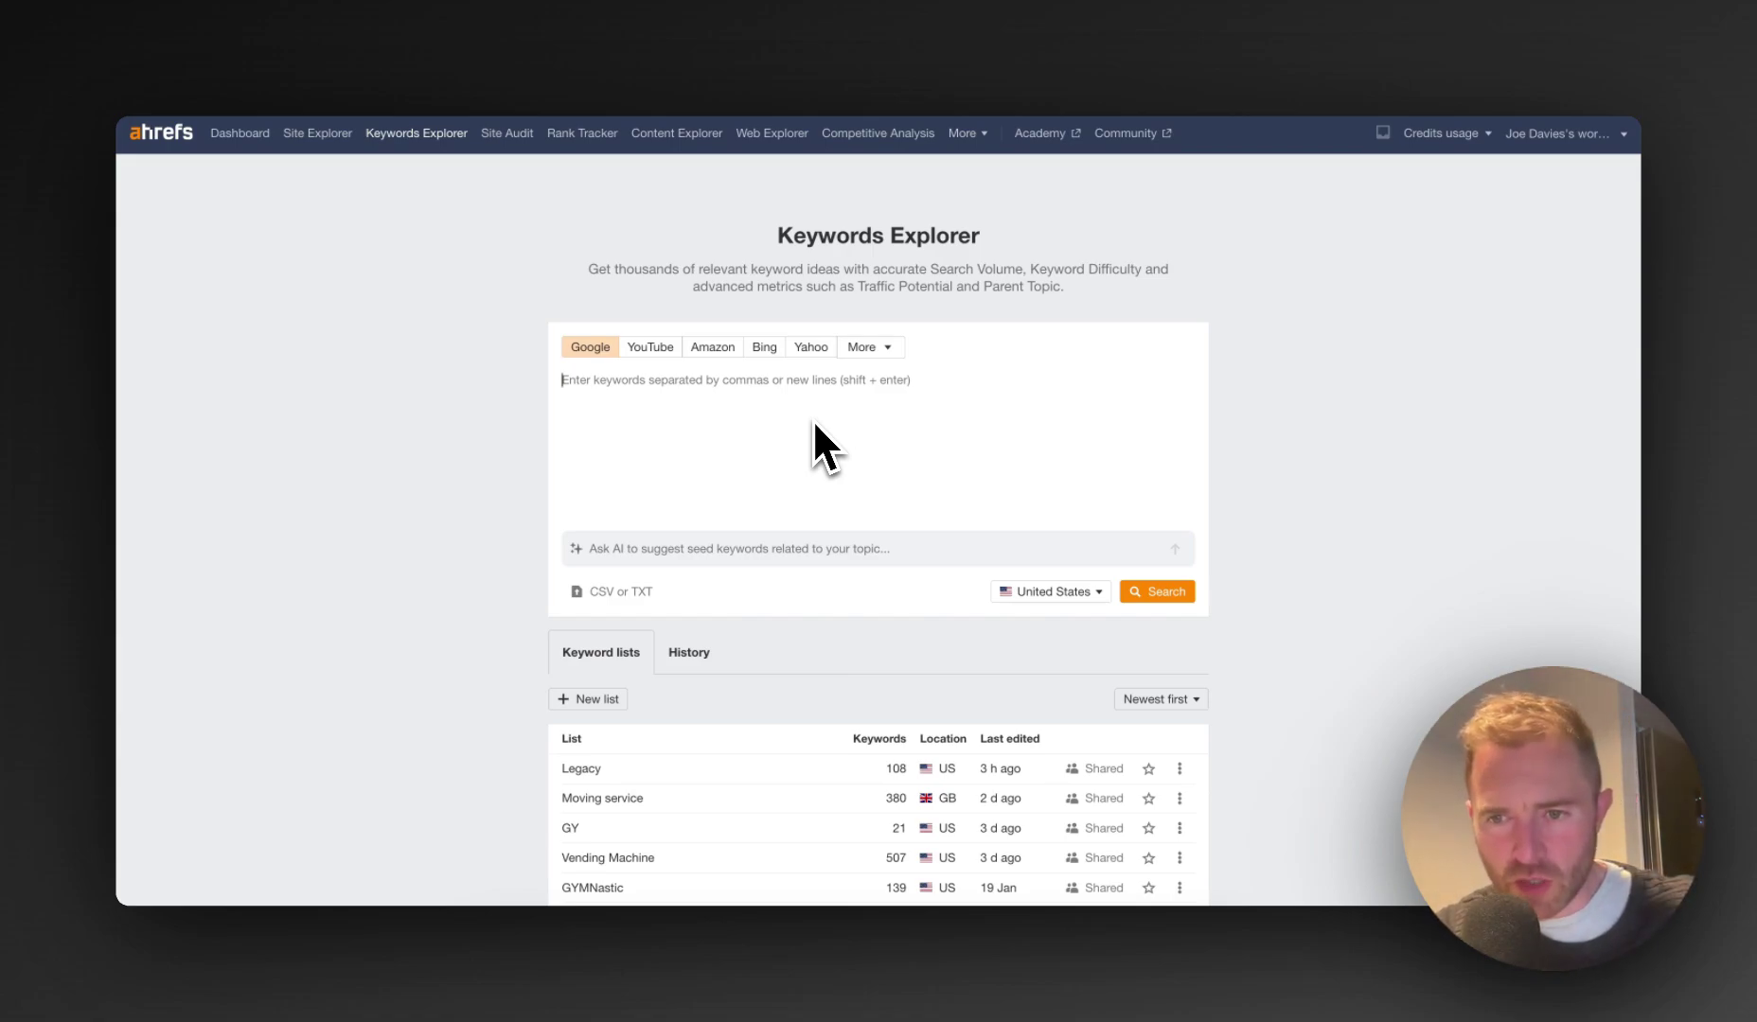
{"action": "type", "text": "salary"}
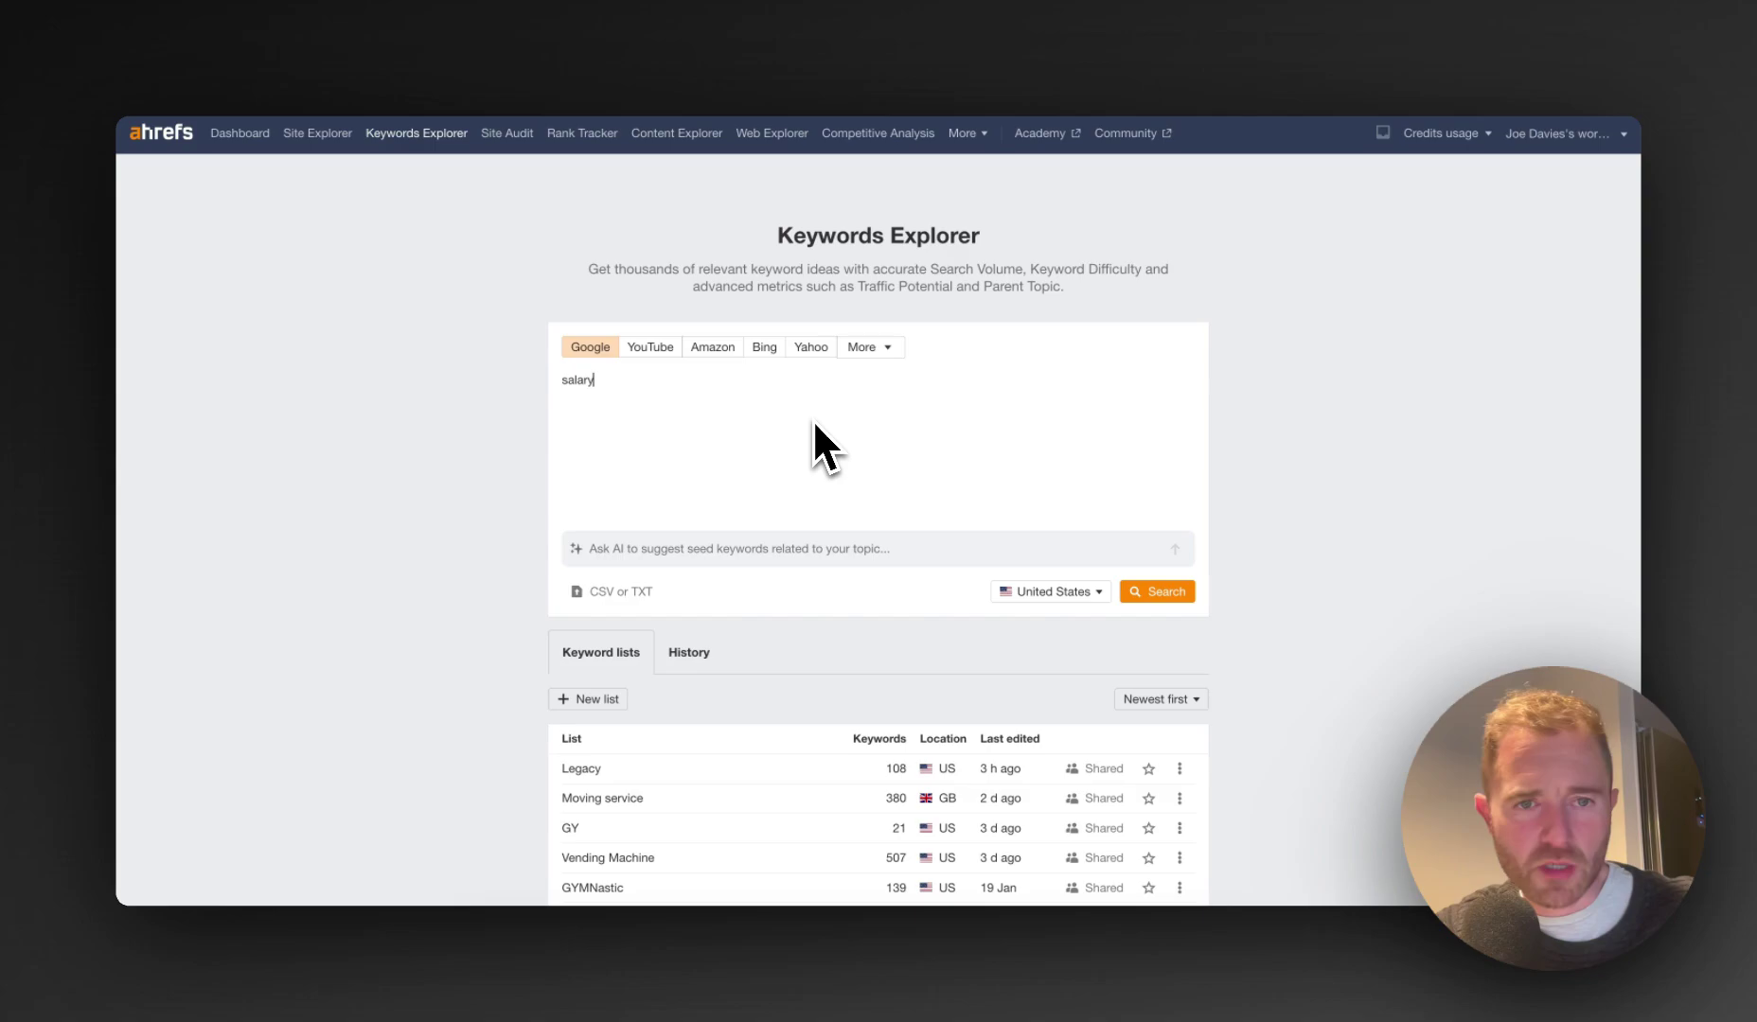
{"action": "type", "text": ","}
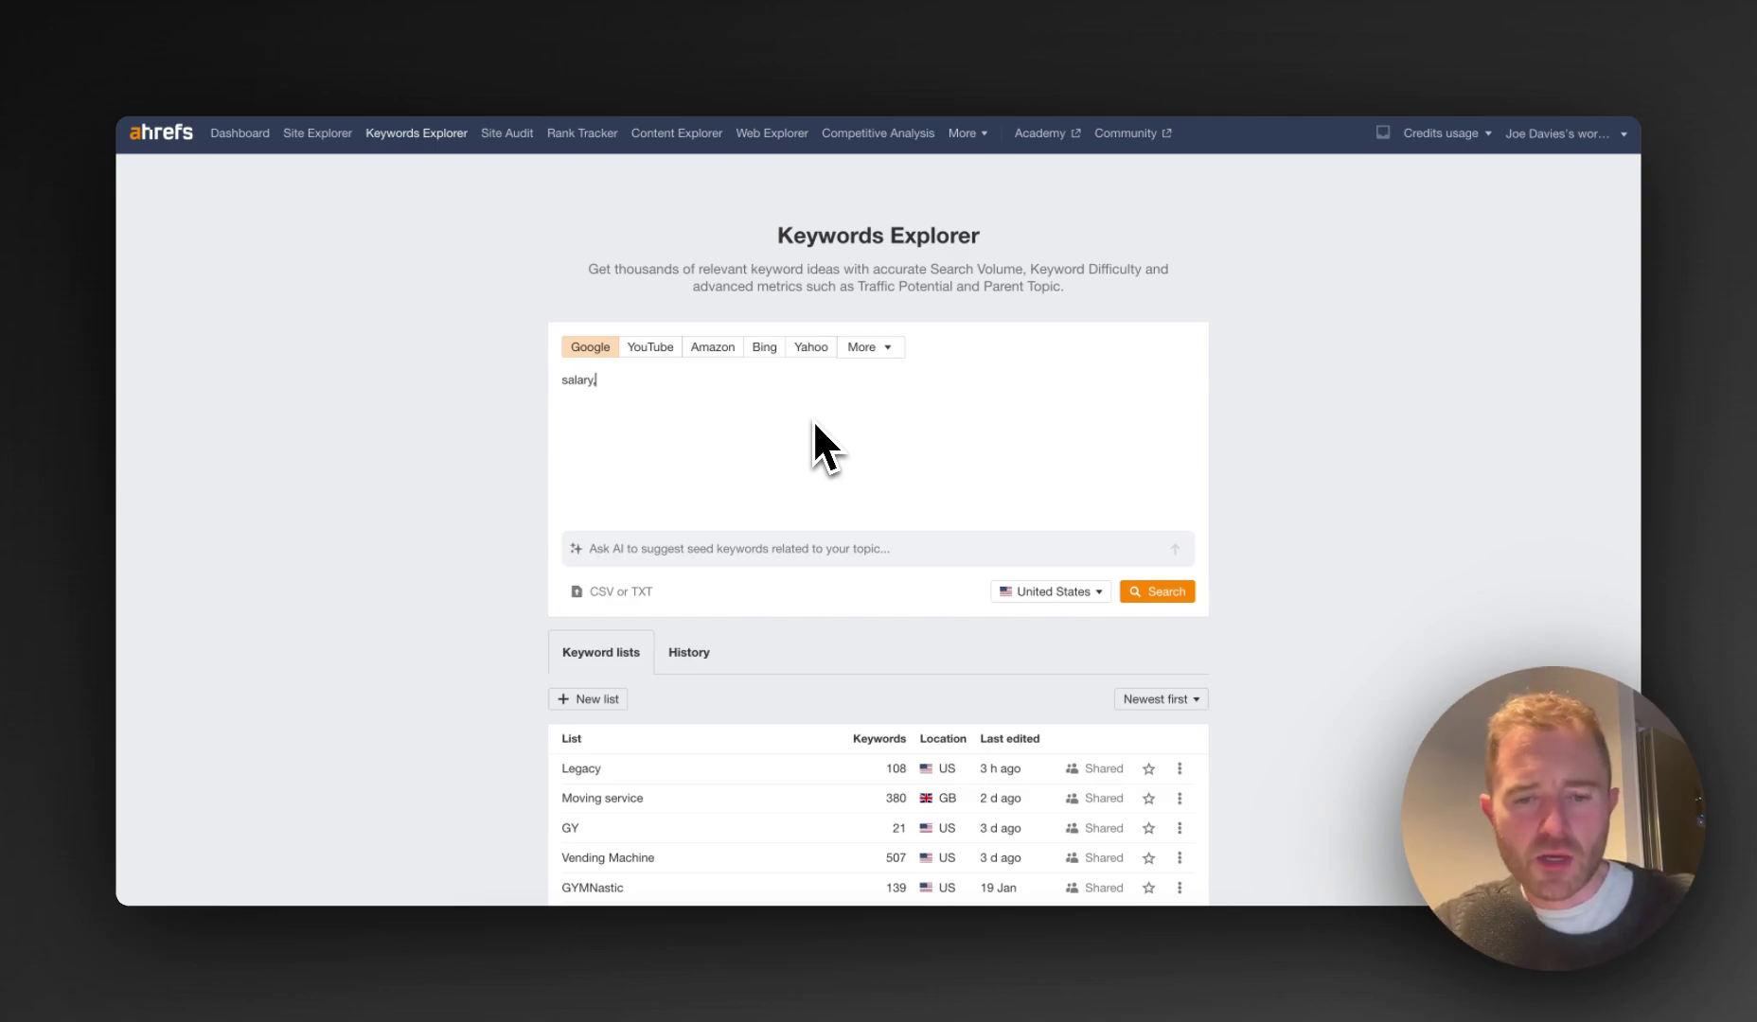
{"action": "type", "text": "how"}
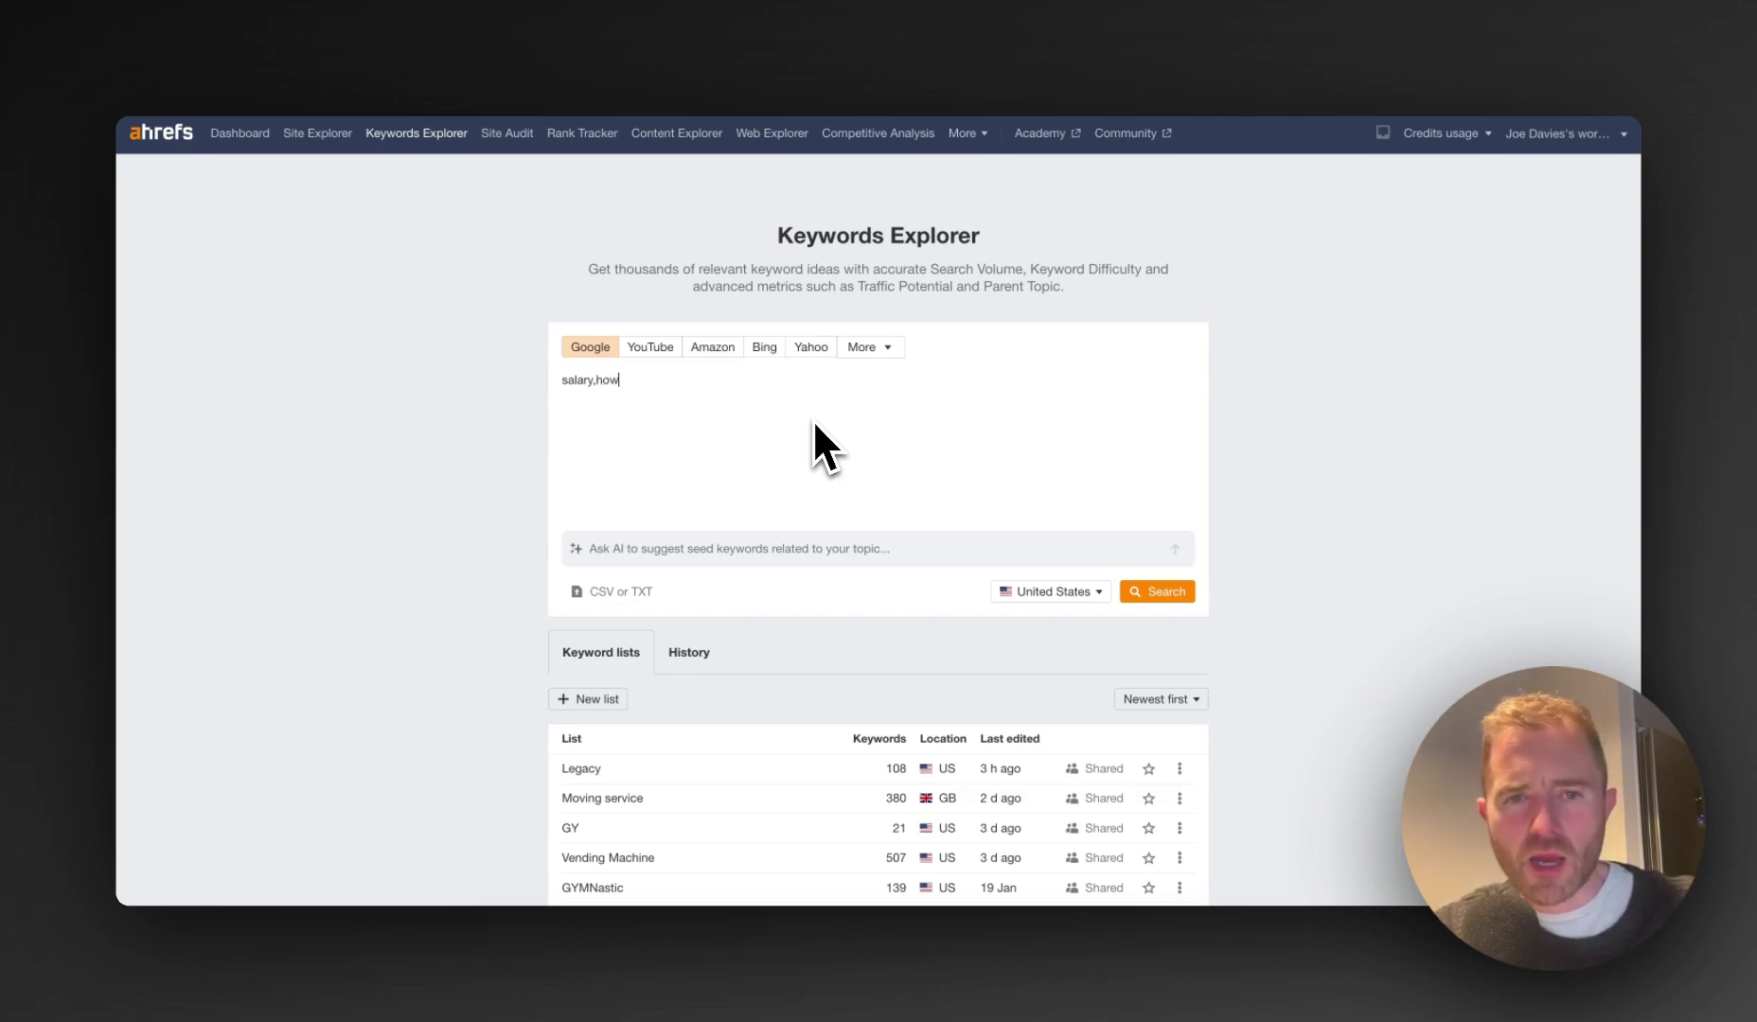
{"action": "type", "text": " much do"}
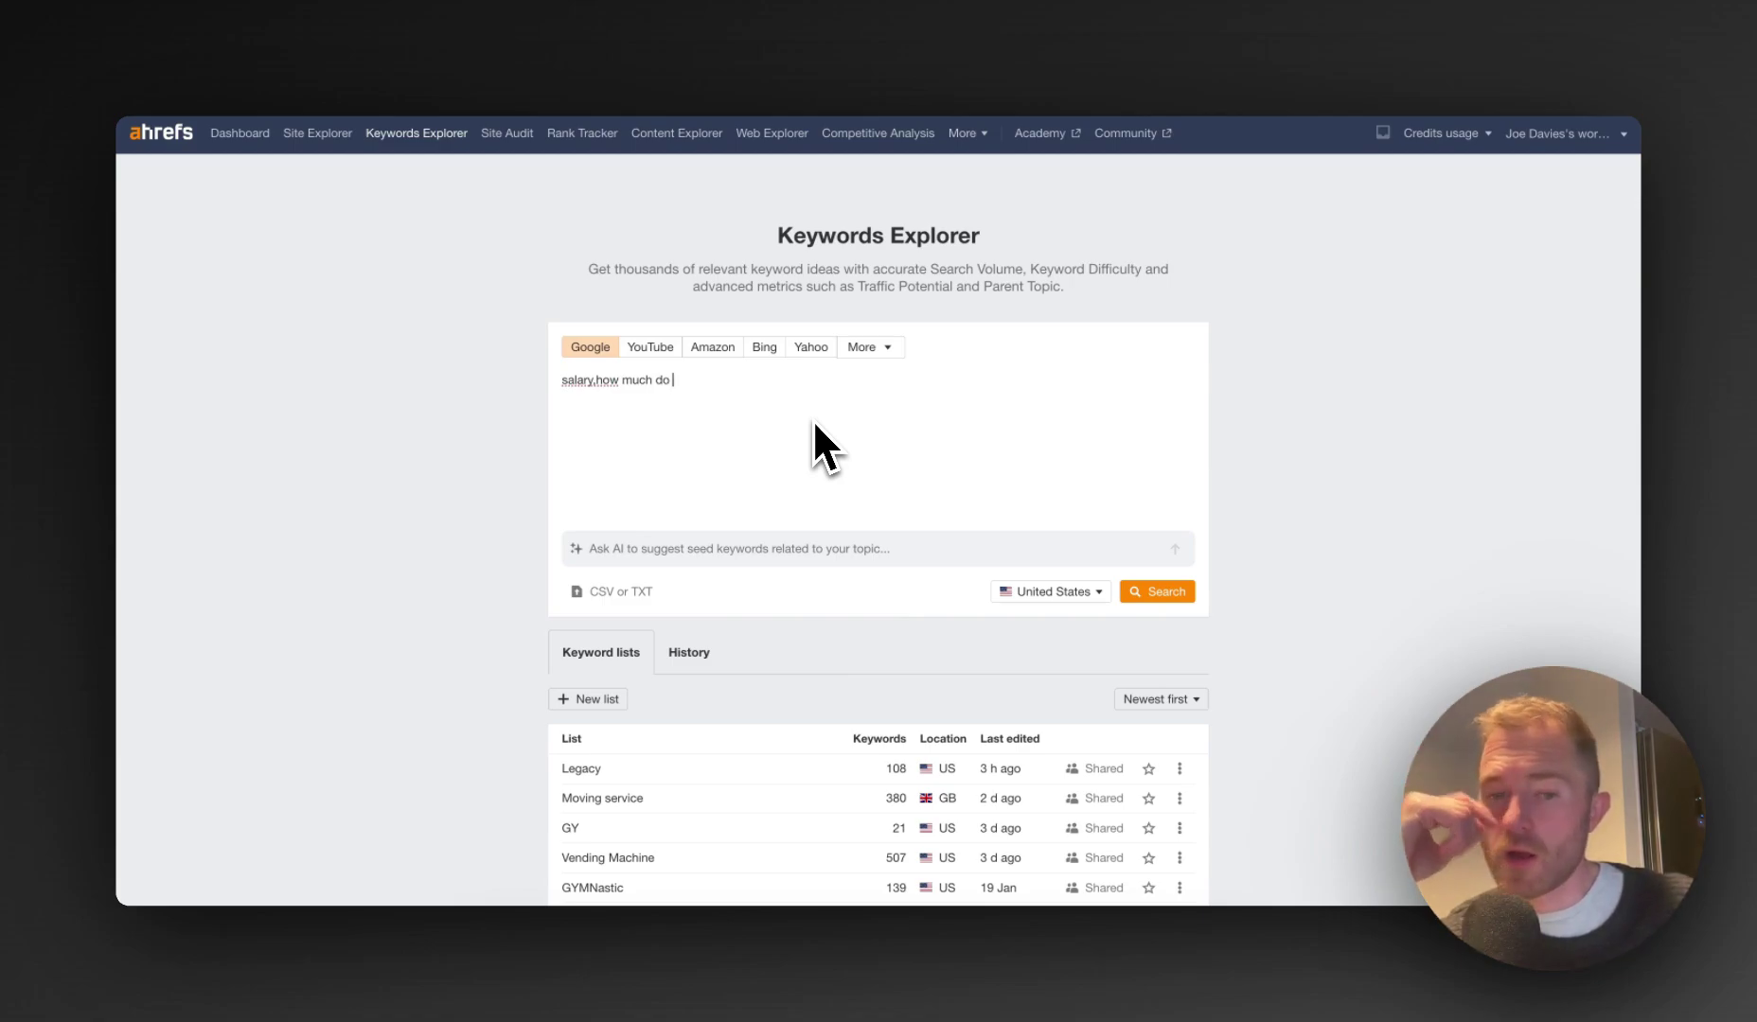
{"action": "type", "text": " ea"}
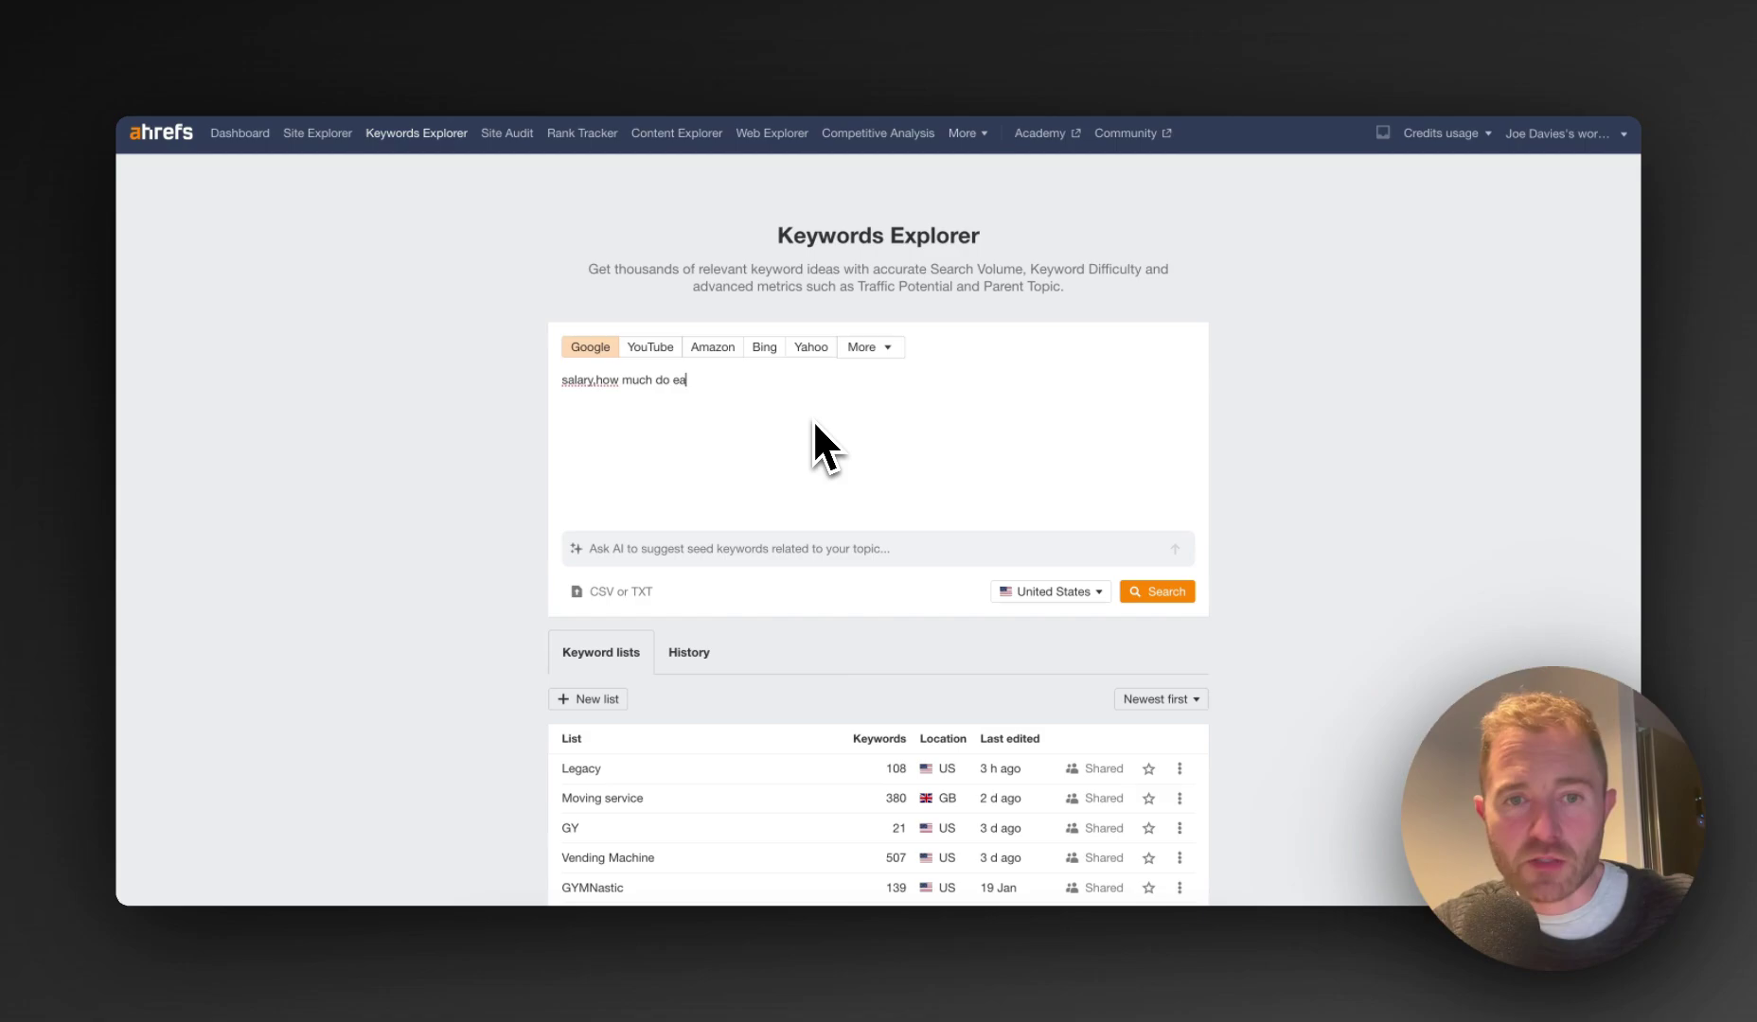
{"action": "type", "text": "rn,"}
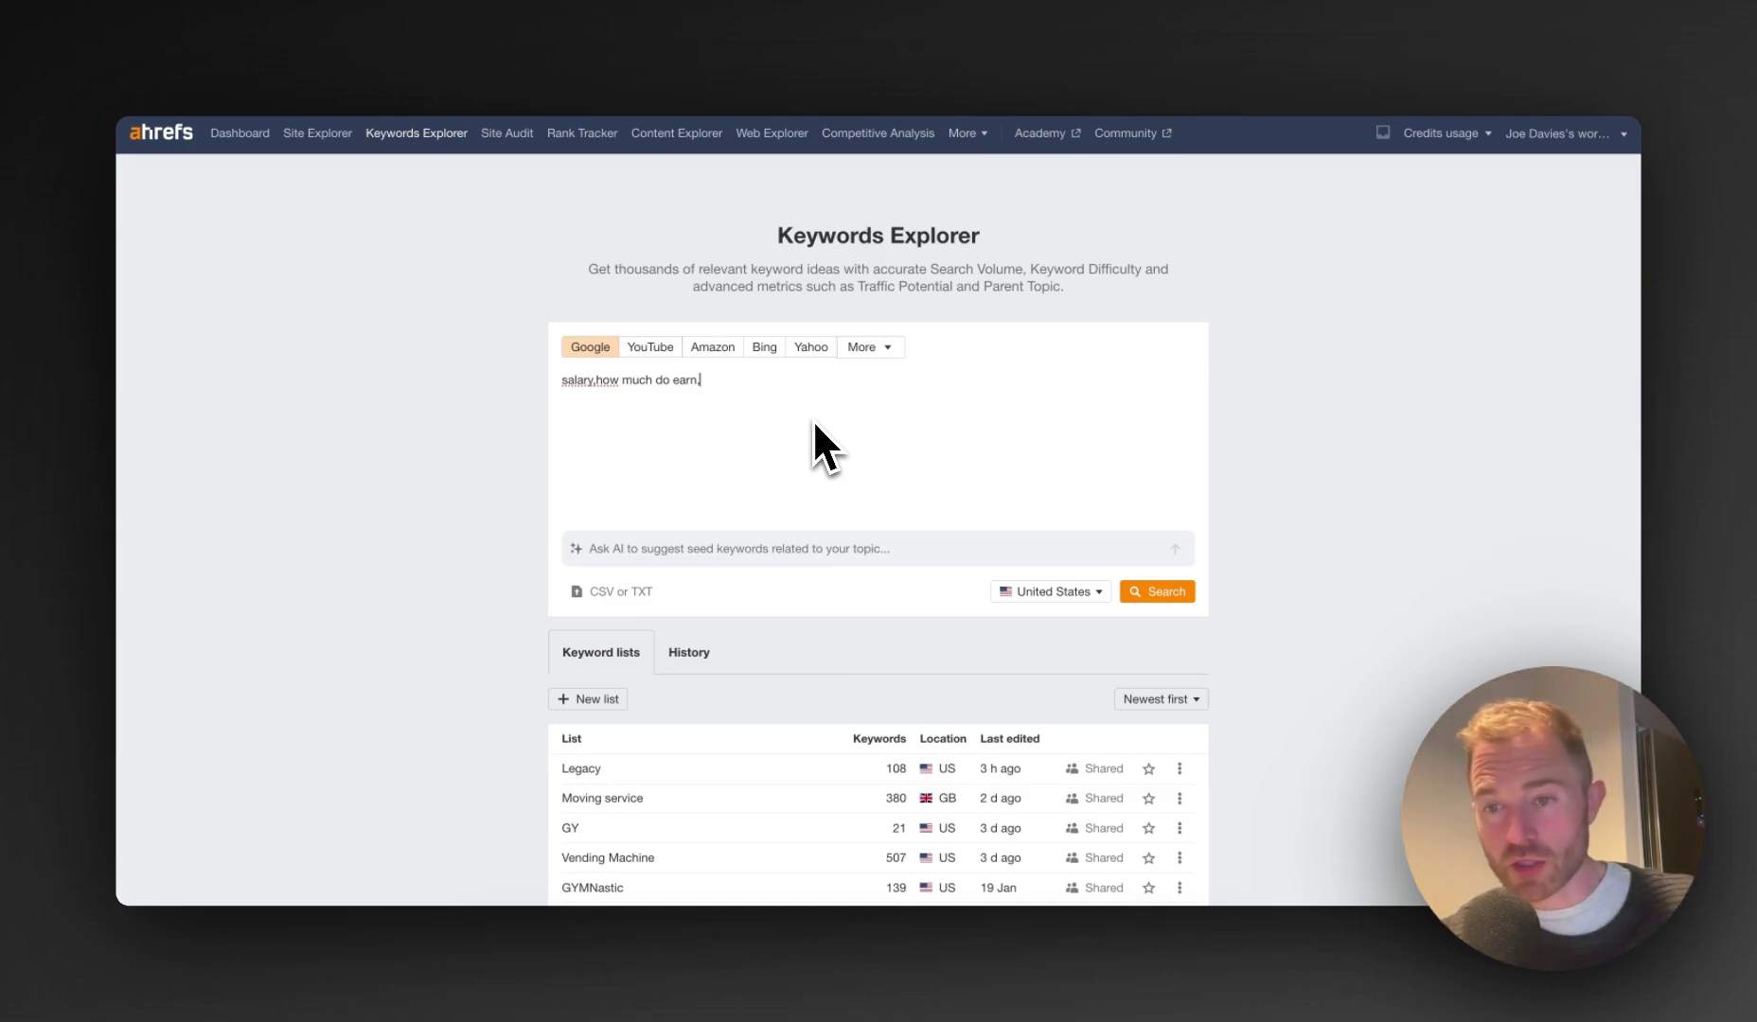
{"action": "type", "text": "how much do make"}
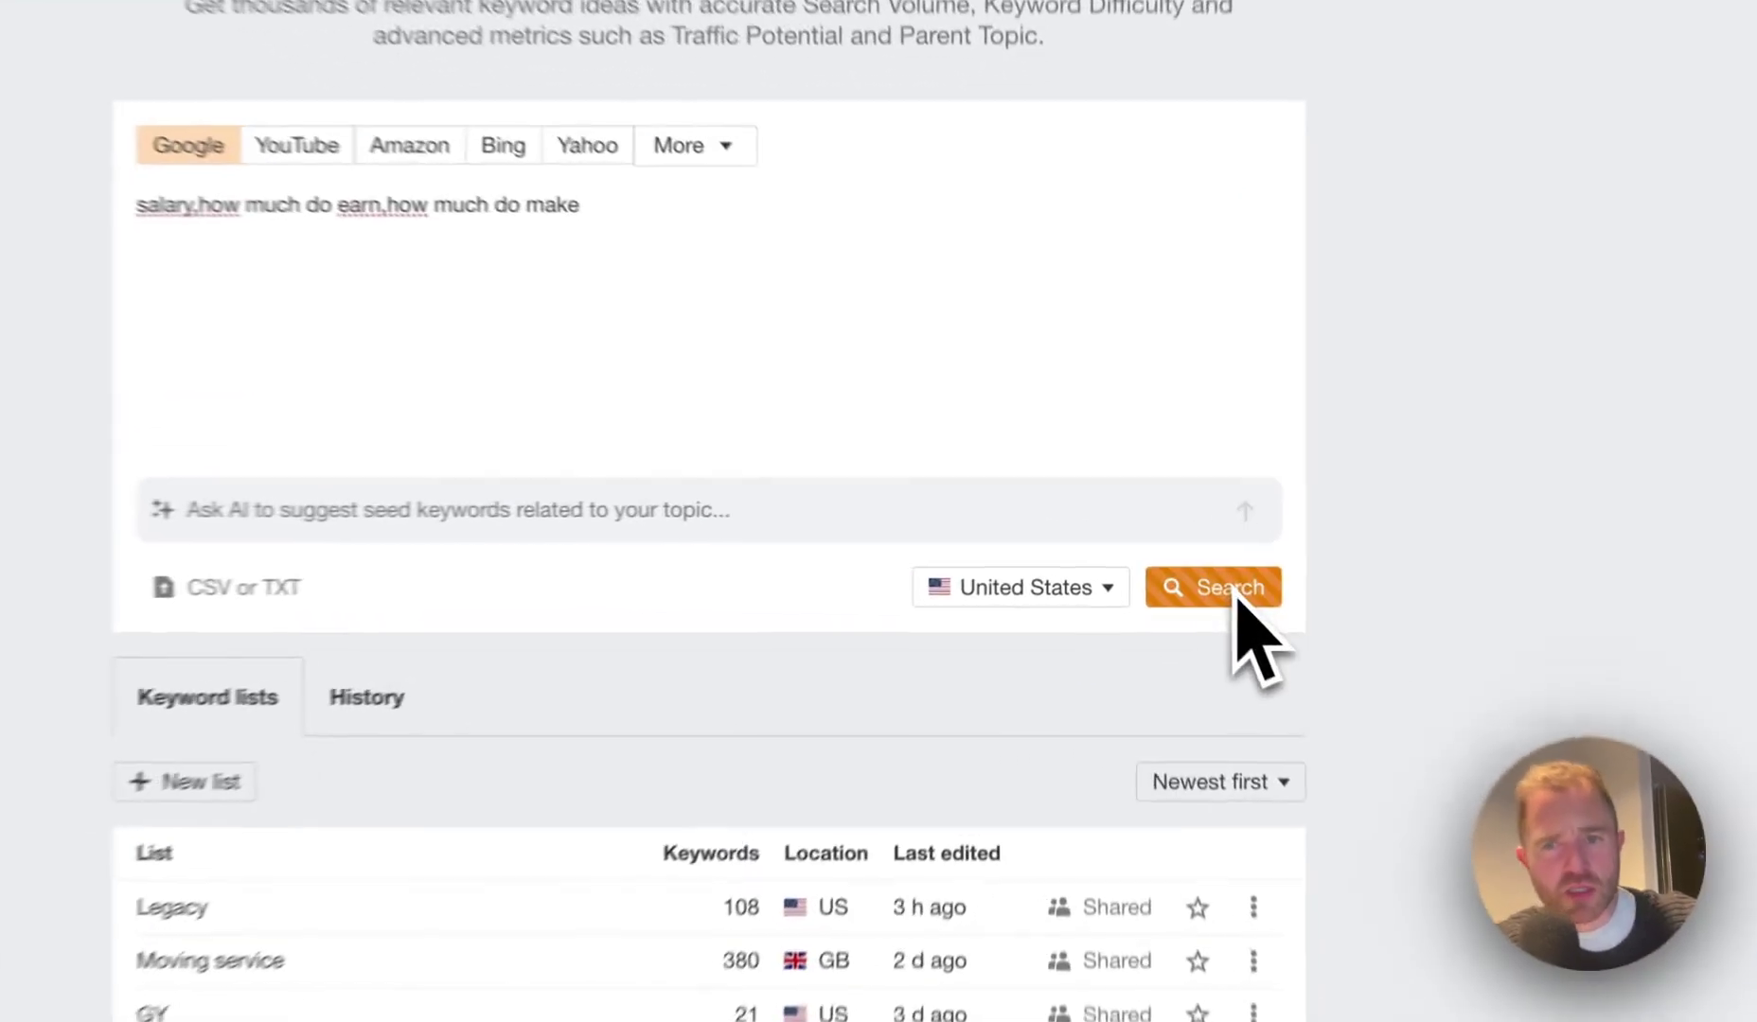
{"action": "left_click", "coordinate": [1168, 593]}
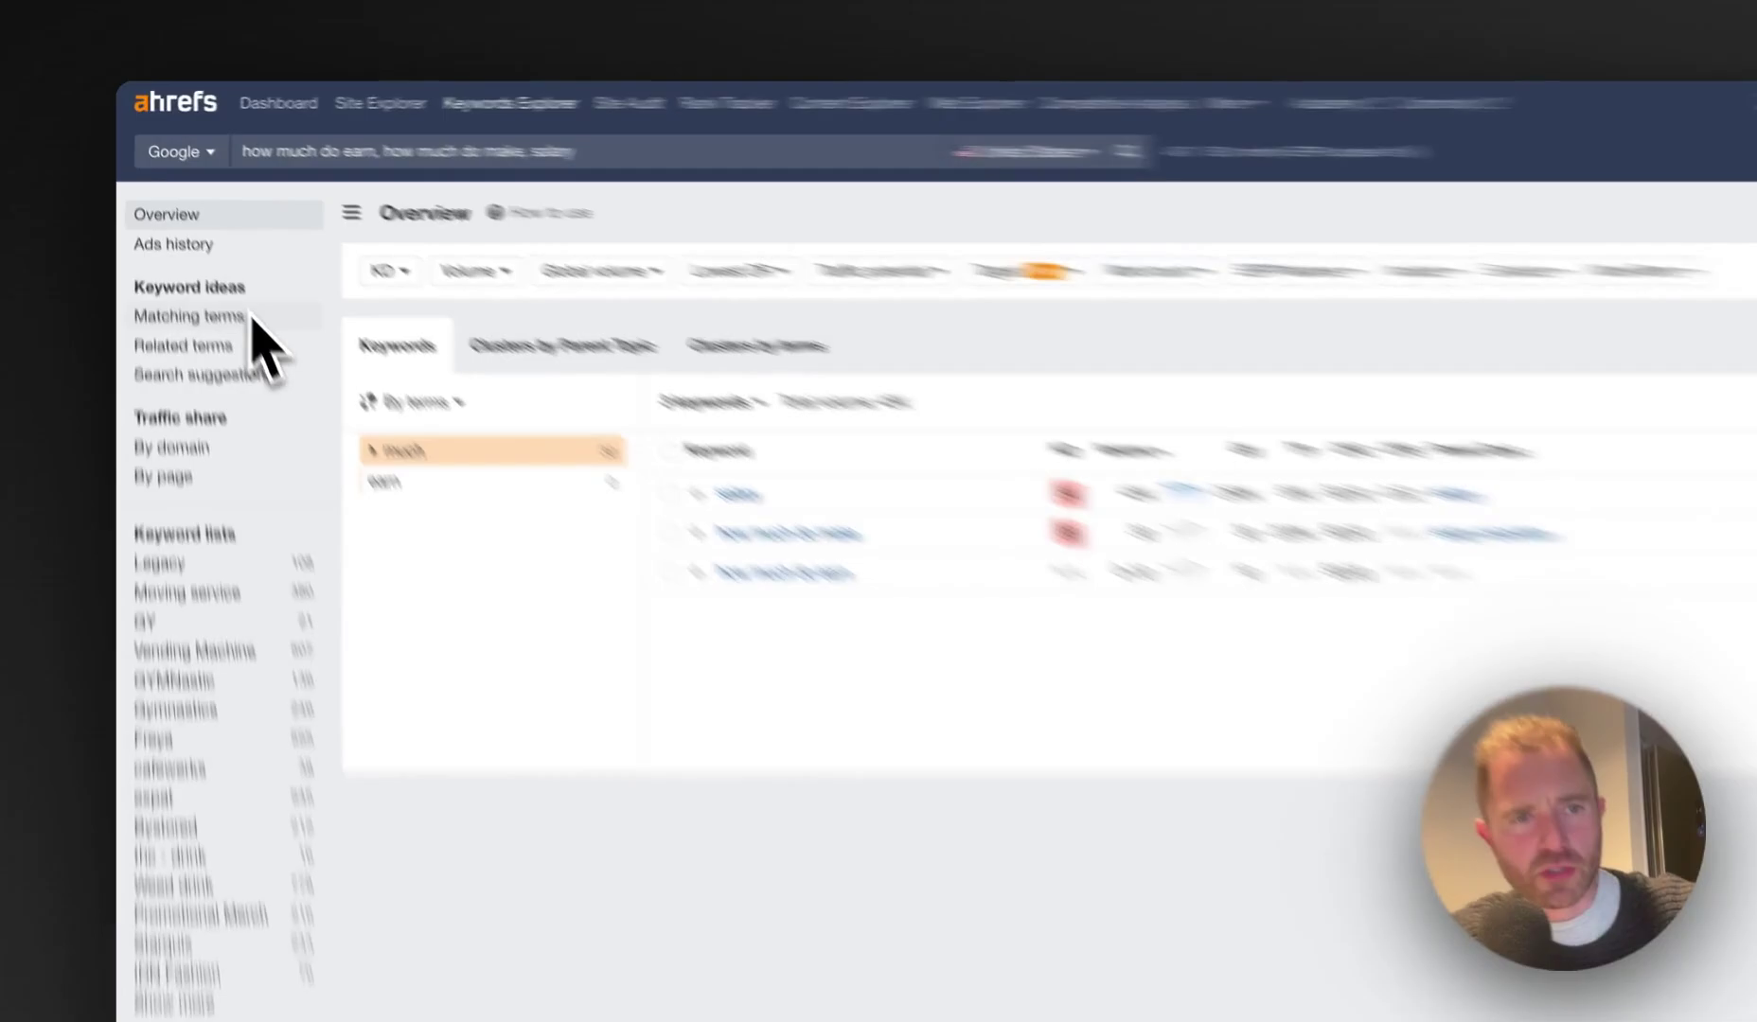
Open Matching terms for the seeds and exclude keywords containing 'calculator'
{"action": "left_click", "coordinate": [215, 293]}
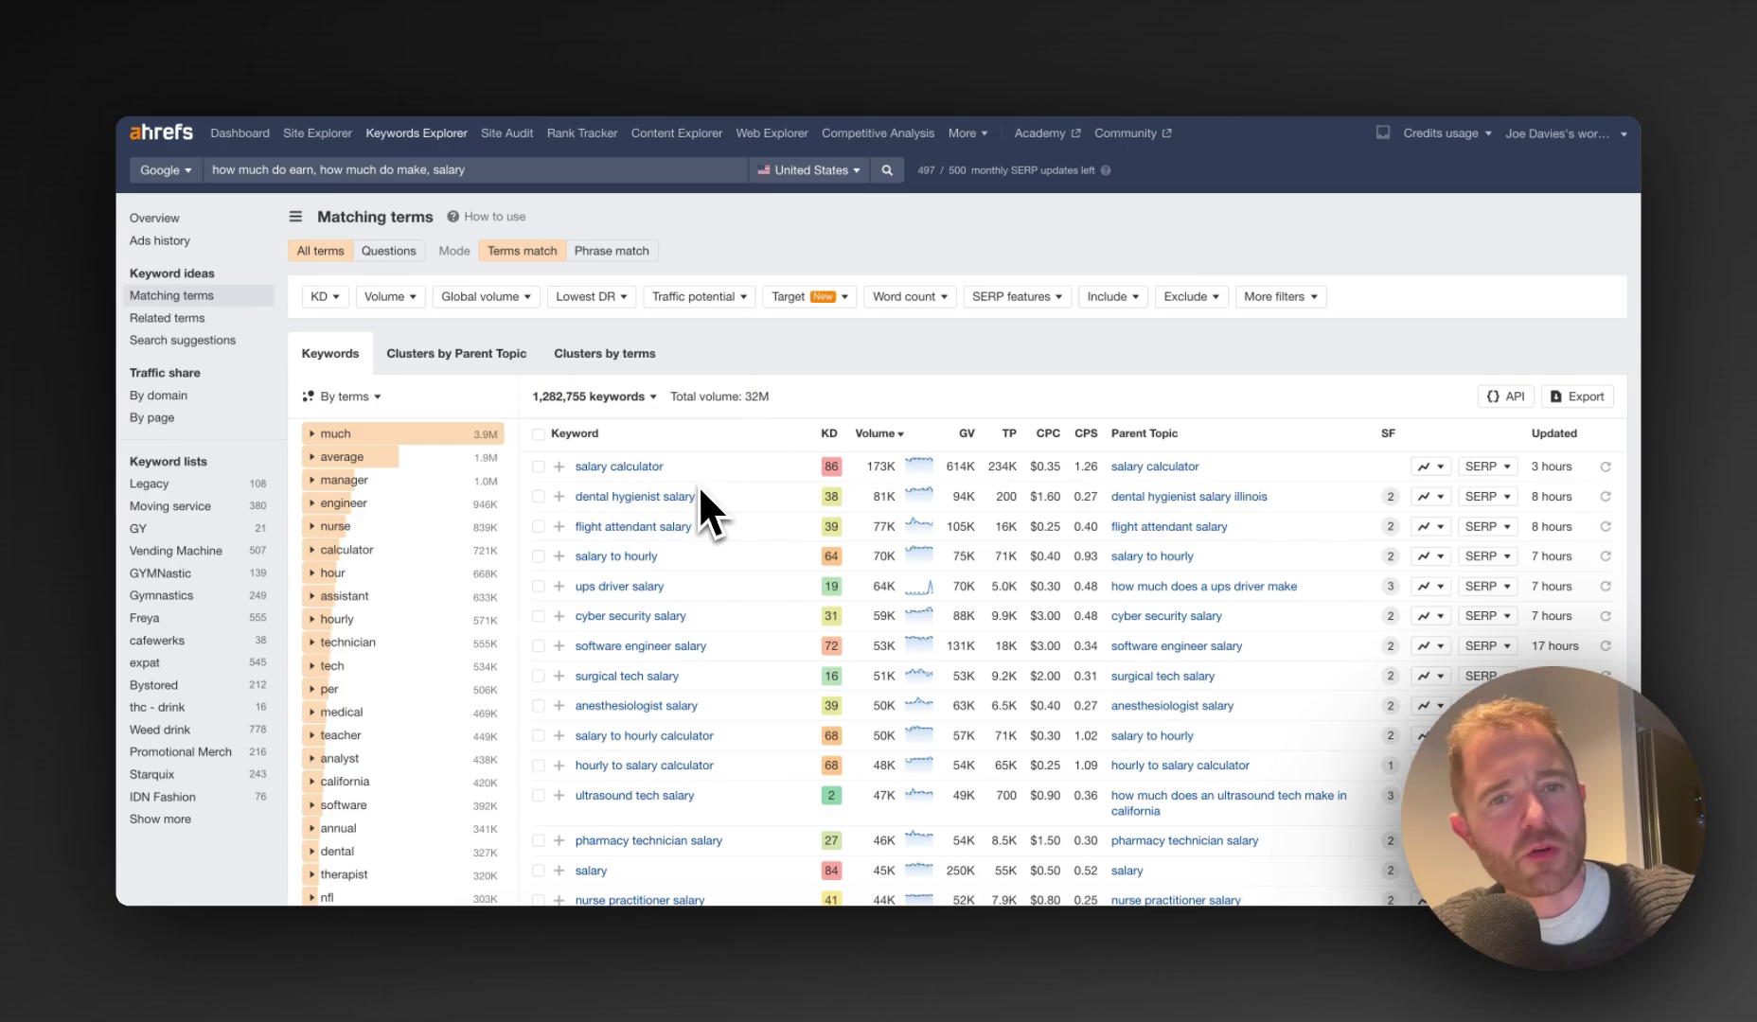
{"action": "scroll", "coordinate": [698, 484], "scroll_direction": "down", "scroll_amount": 15}
{"action": "scroll", "coordinate": [700, 490], "scroll_direction": "up", "scroll_amount": 15}
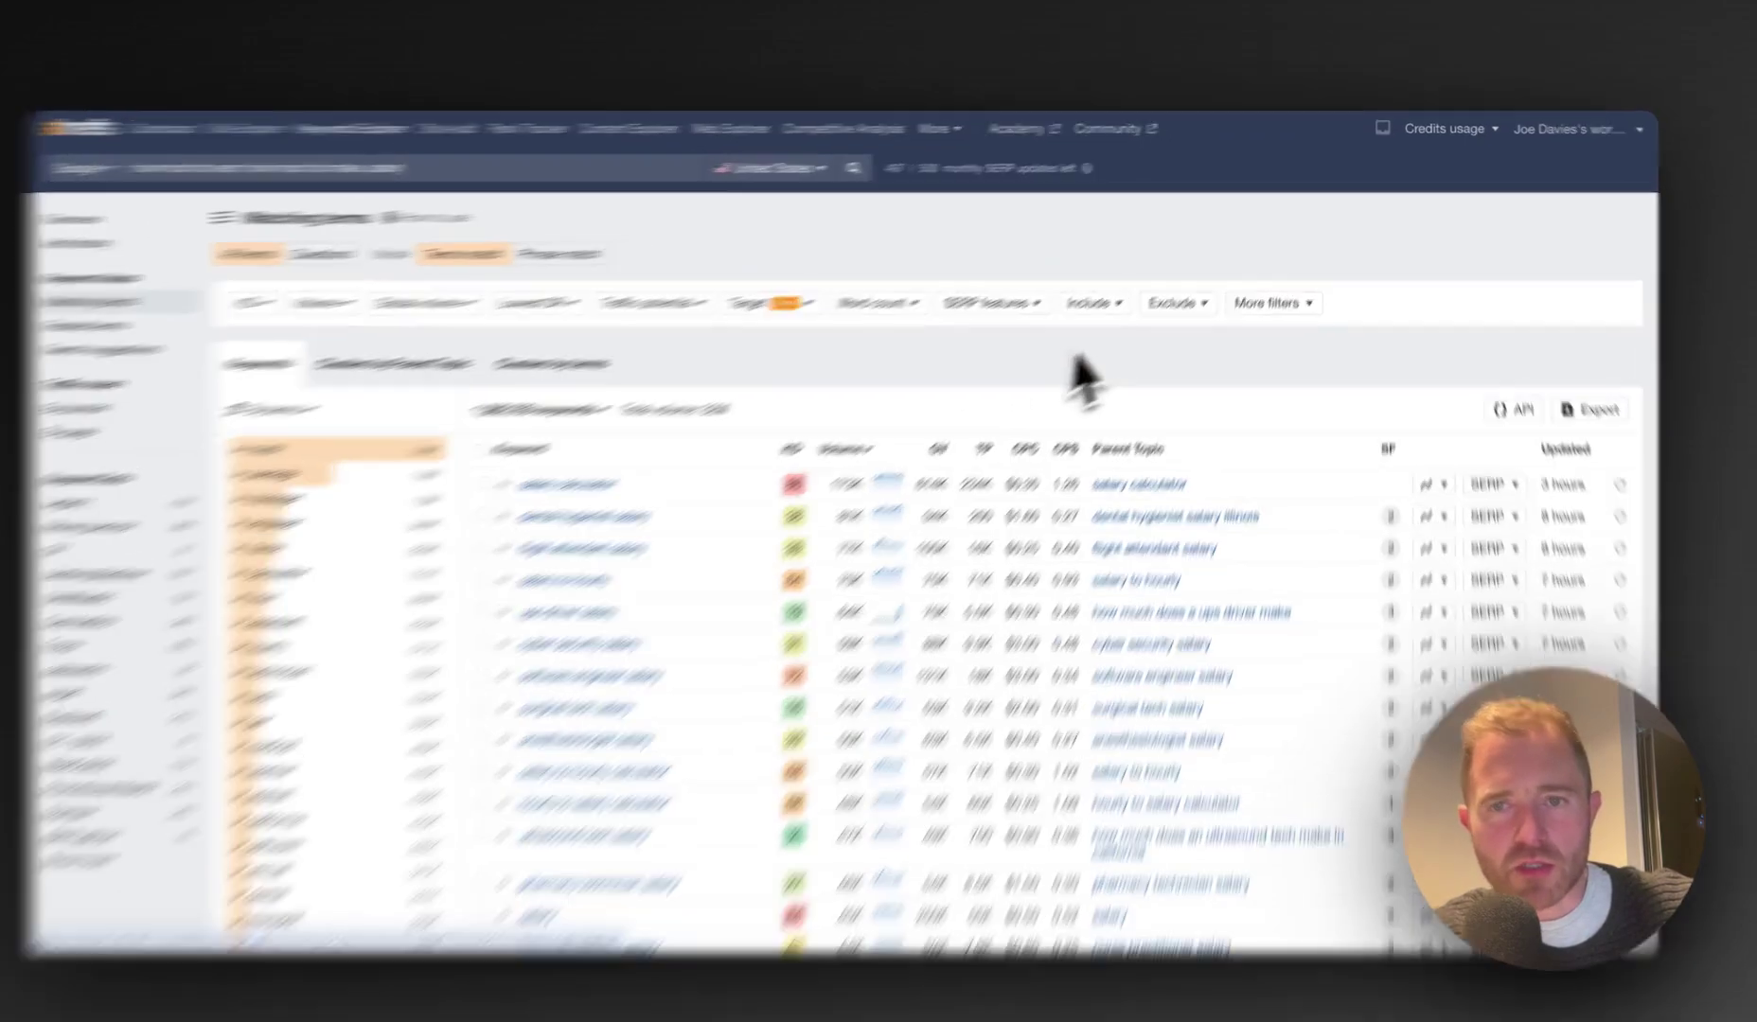
{"action": "left_click", "coordinate": [1163, 308]}
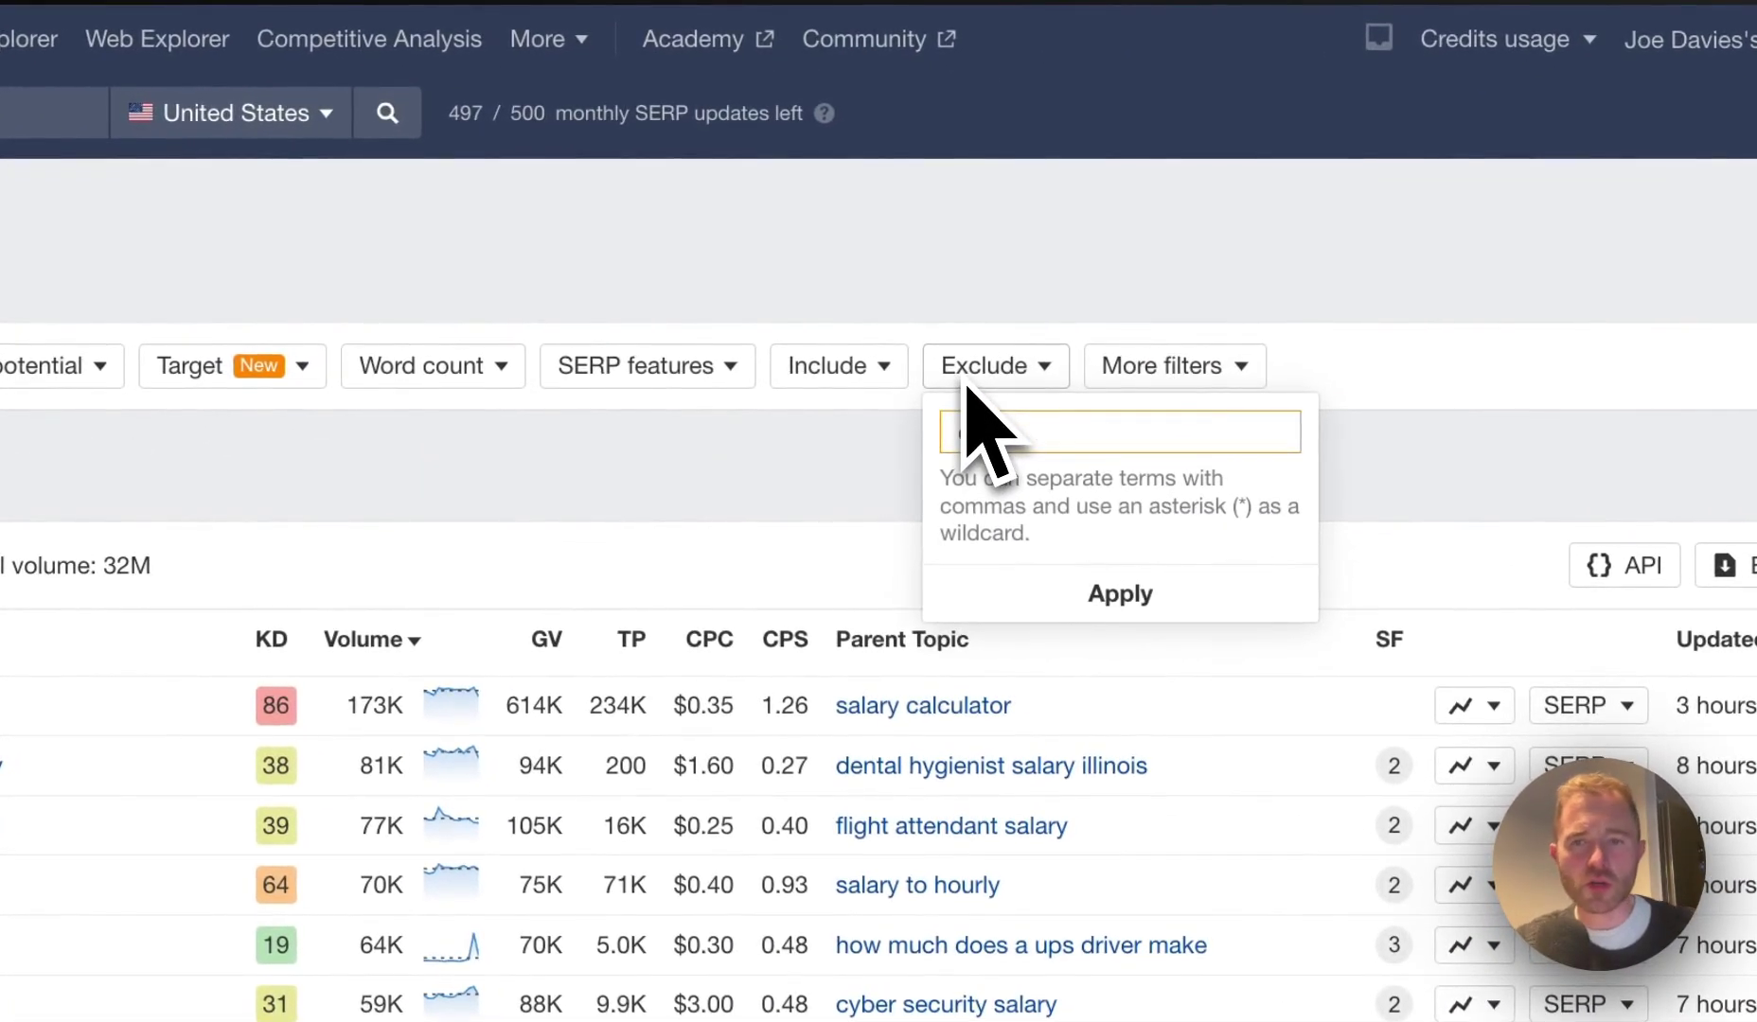
{"action": "type", "text": "calculator"}
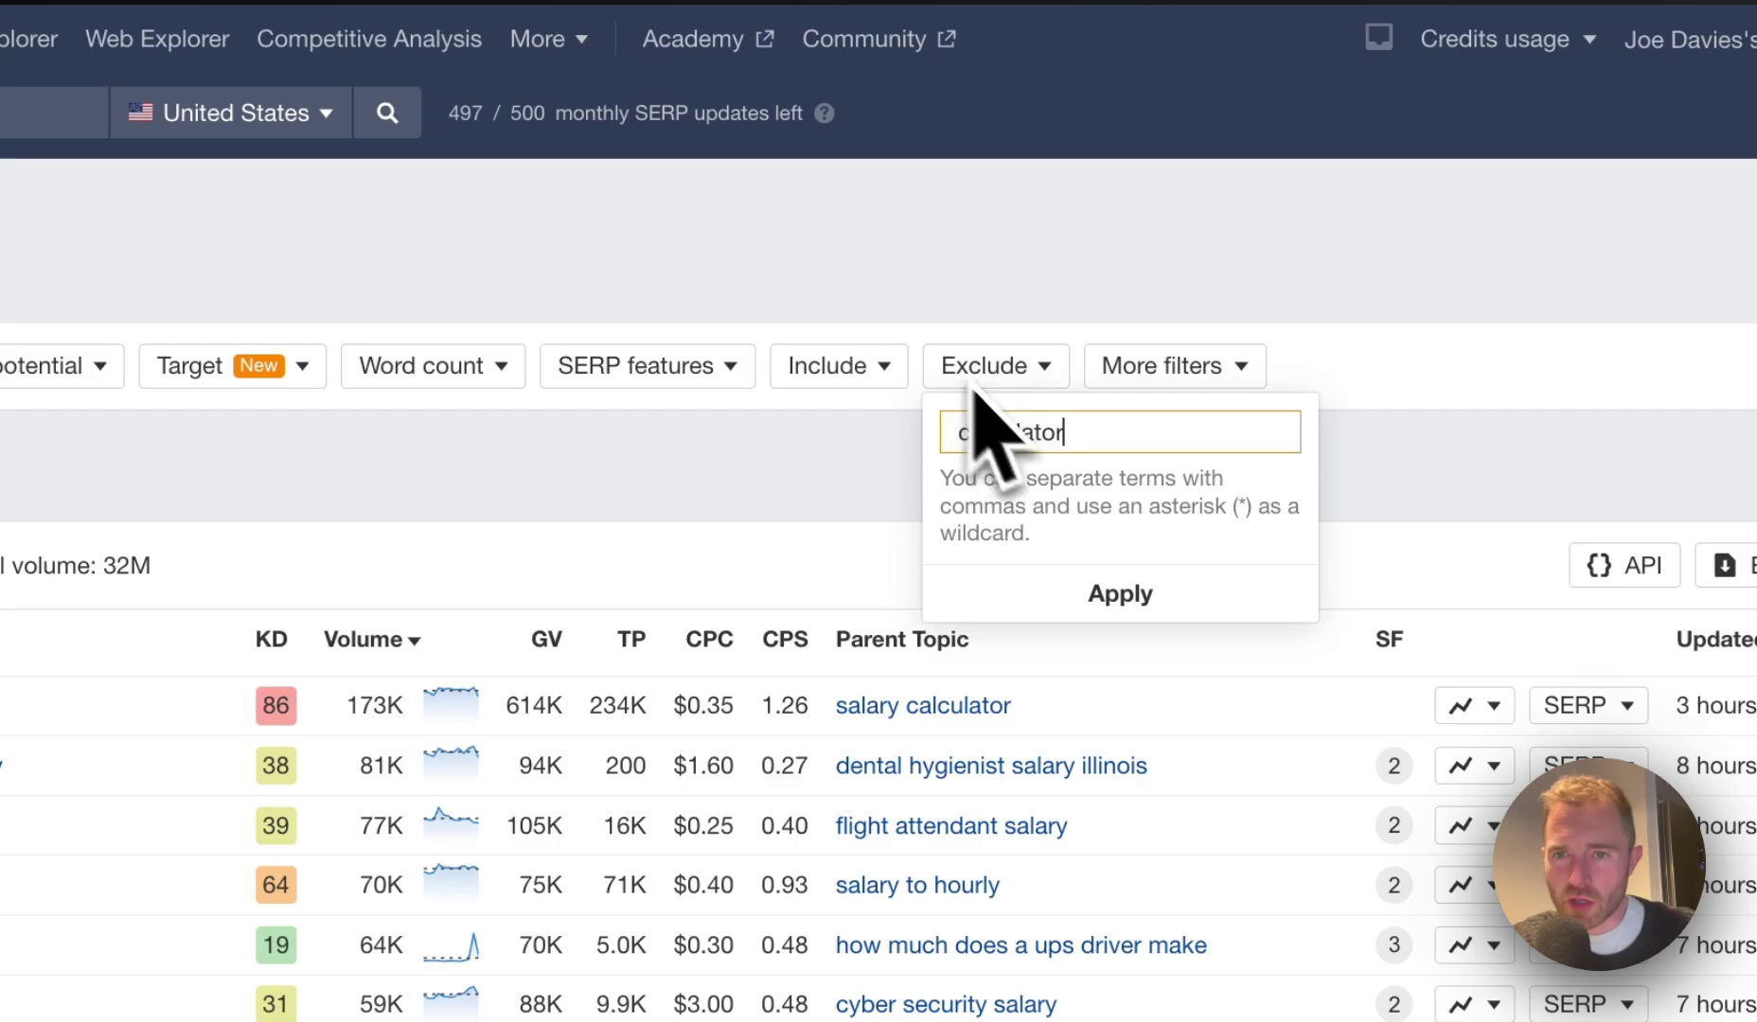
{"action": "left_click", "coordinate": [1131, 594]}
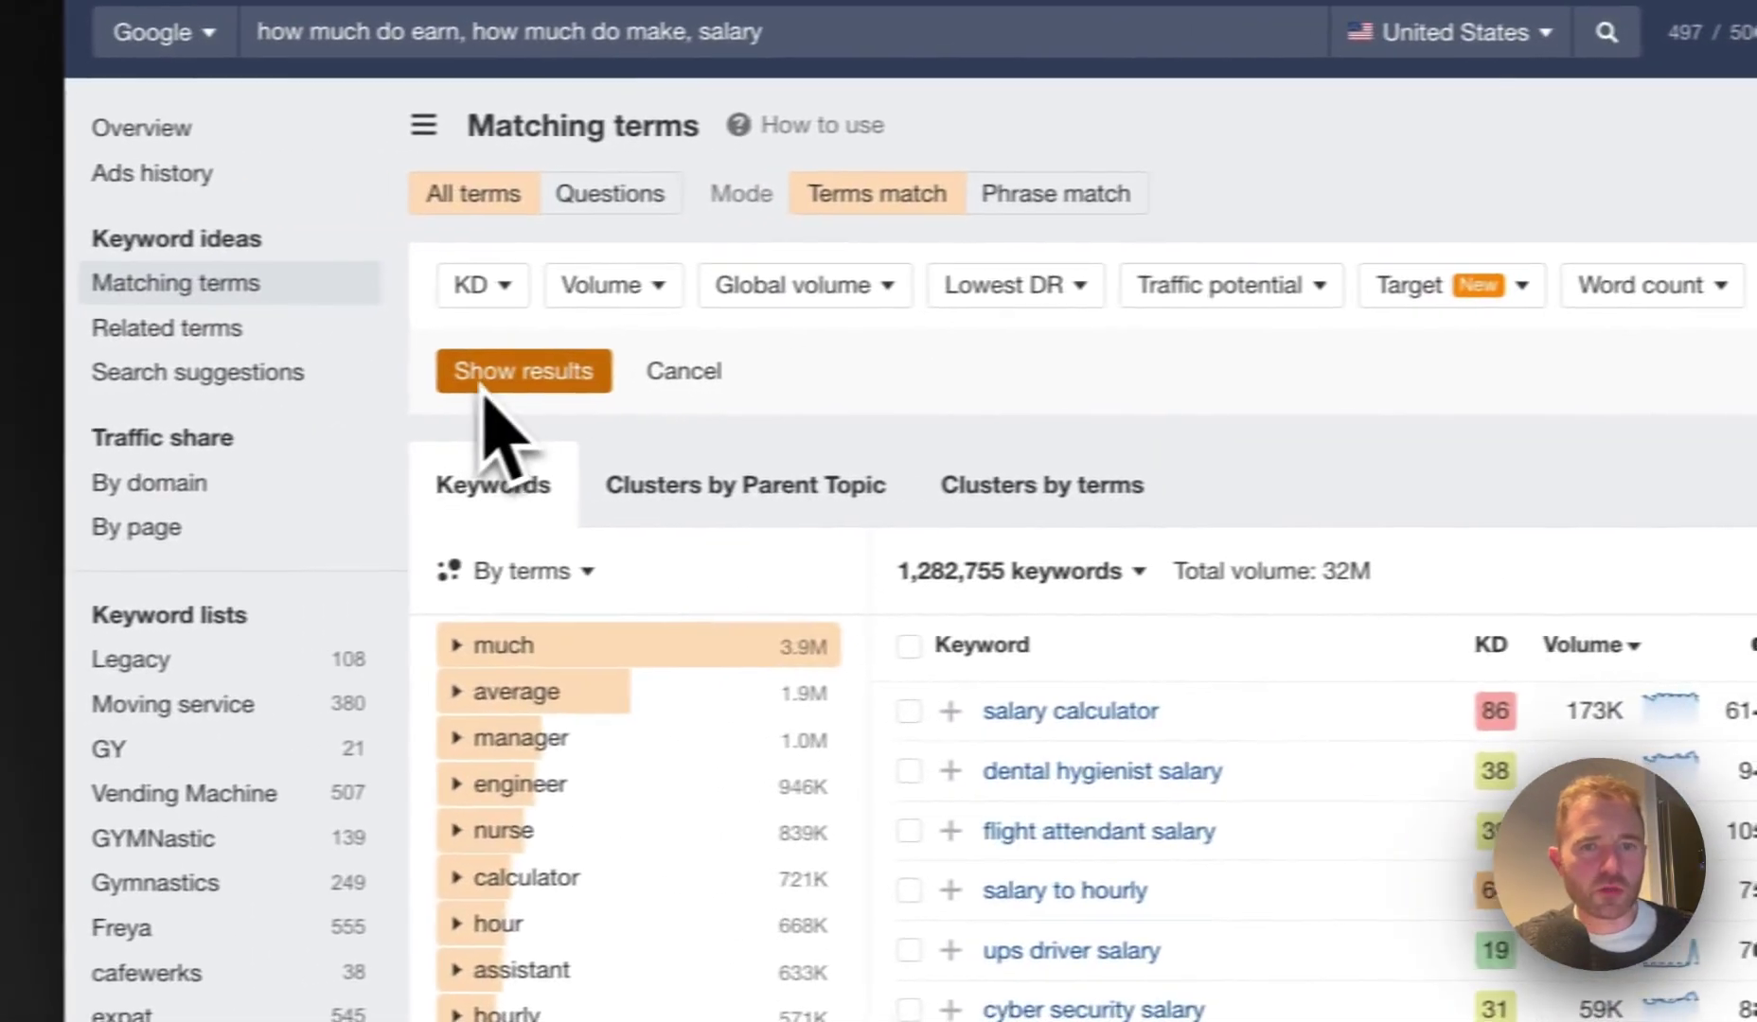
{"action": "left_click", "coordinate": [492, 379]}
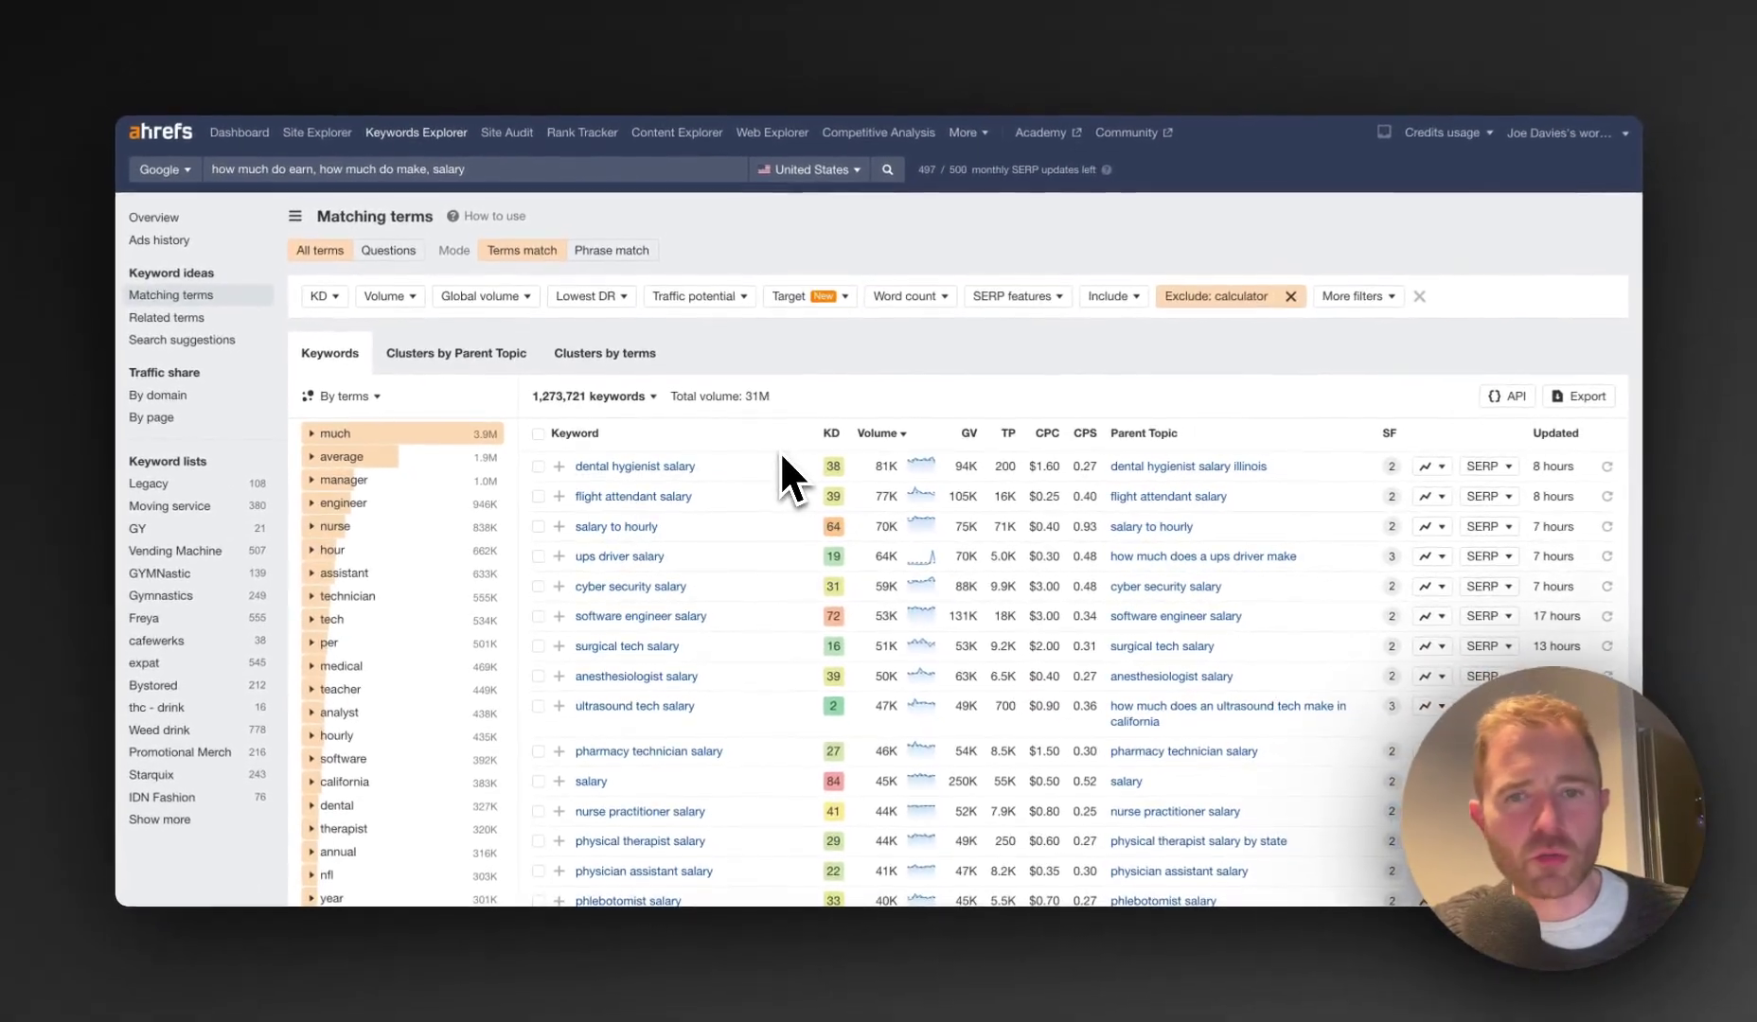
{"action": "scroll", "coordinate": [720, 681], "scroll_direction": "down", "scroll_amount": 3}
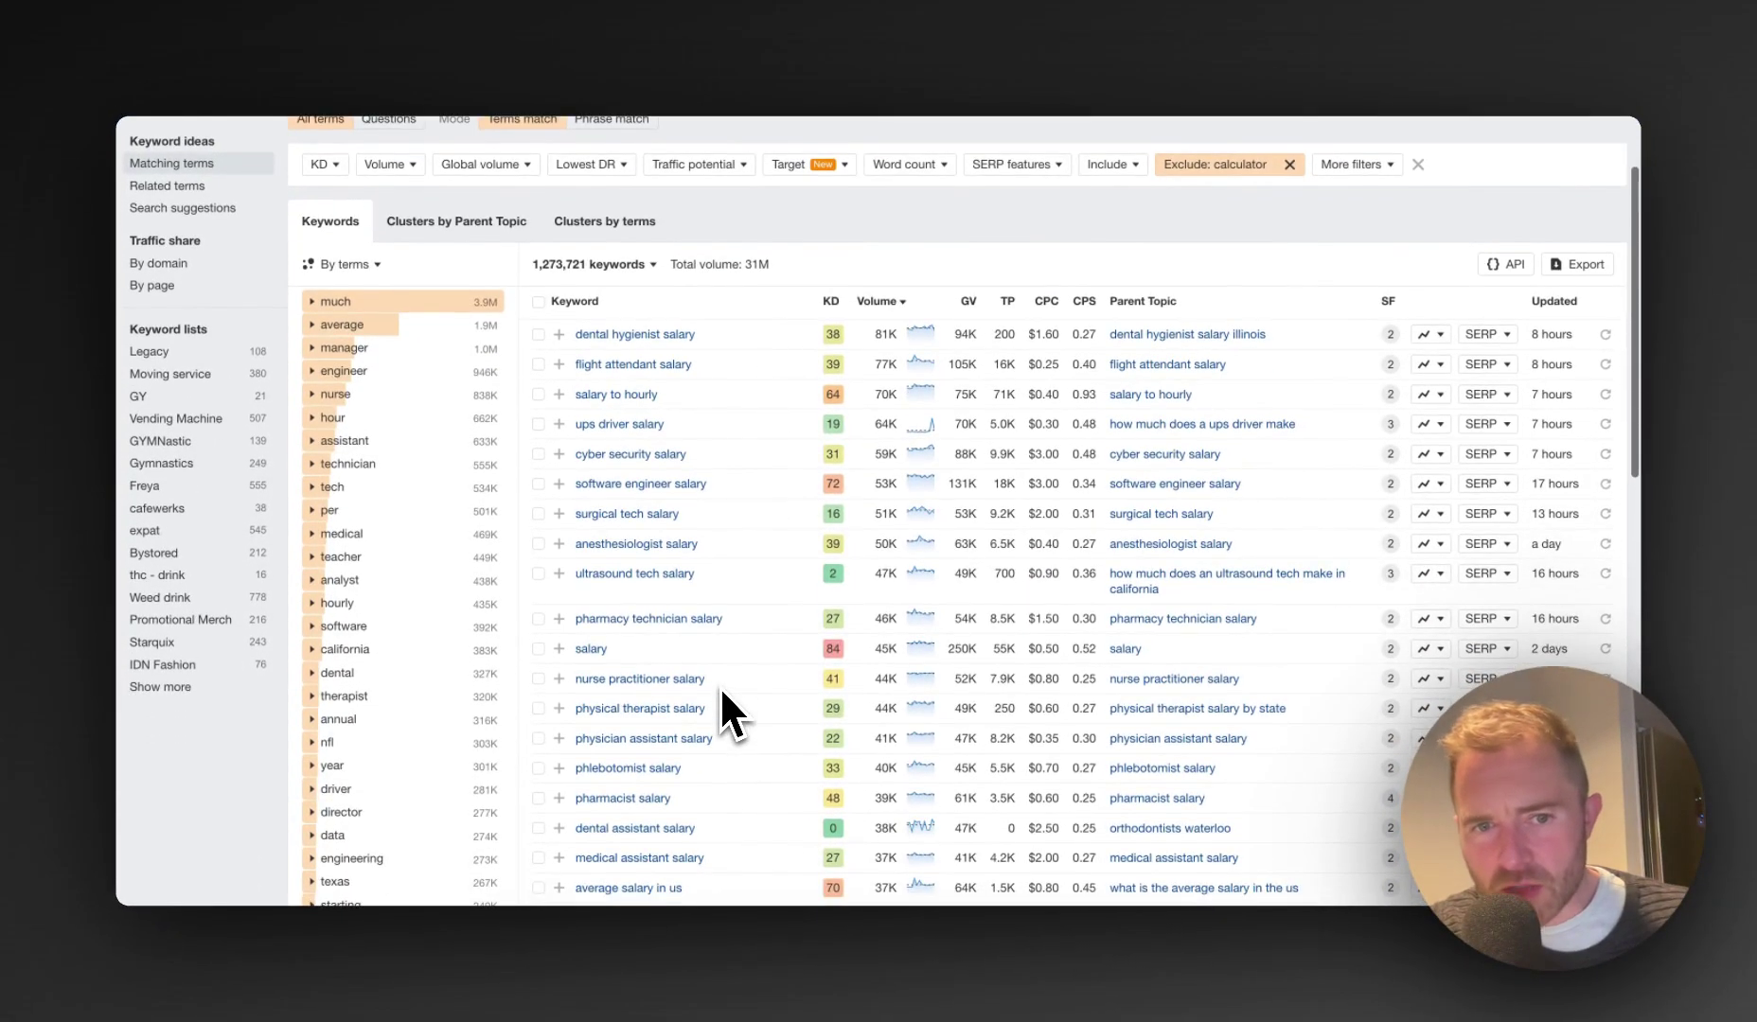
{"action": "scroll", "coordinate": [719, 686], "scroll_direction": "down", "scroll_amount": 3}
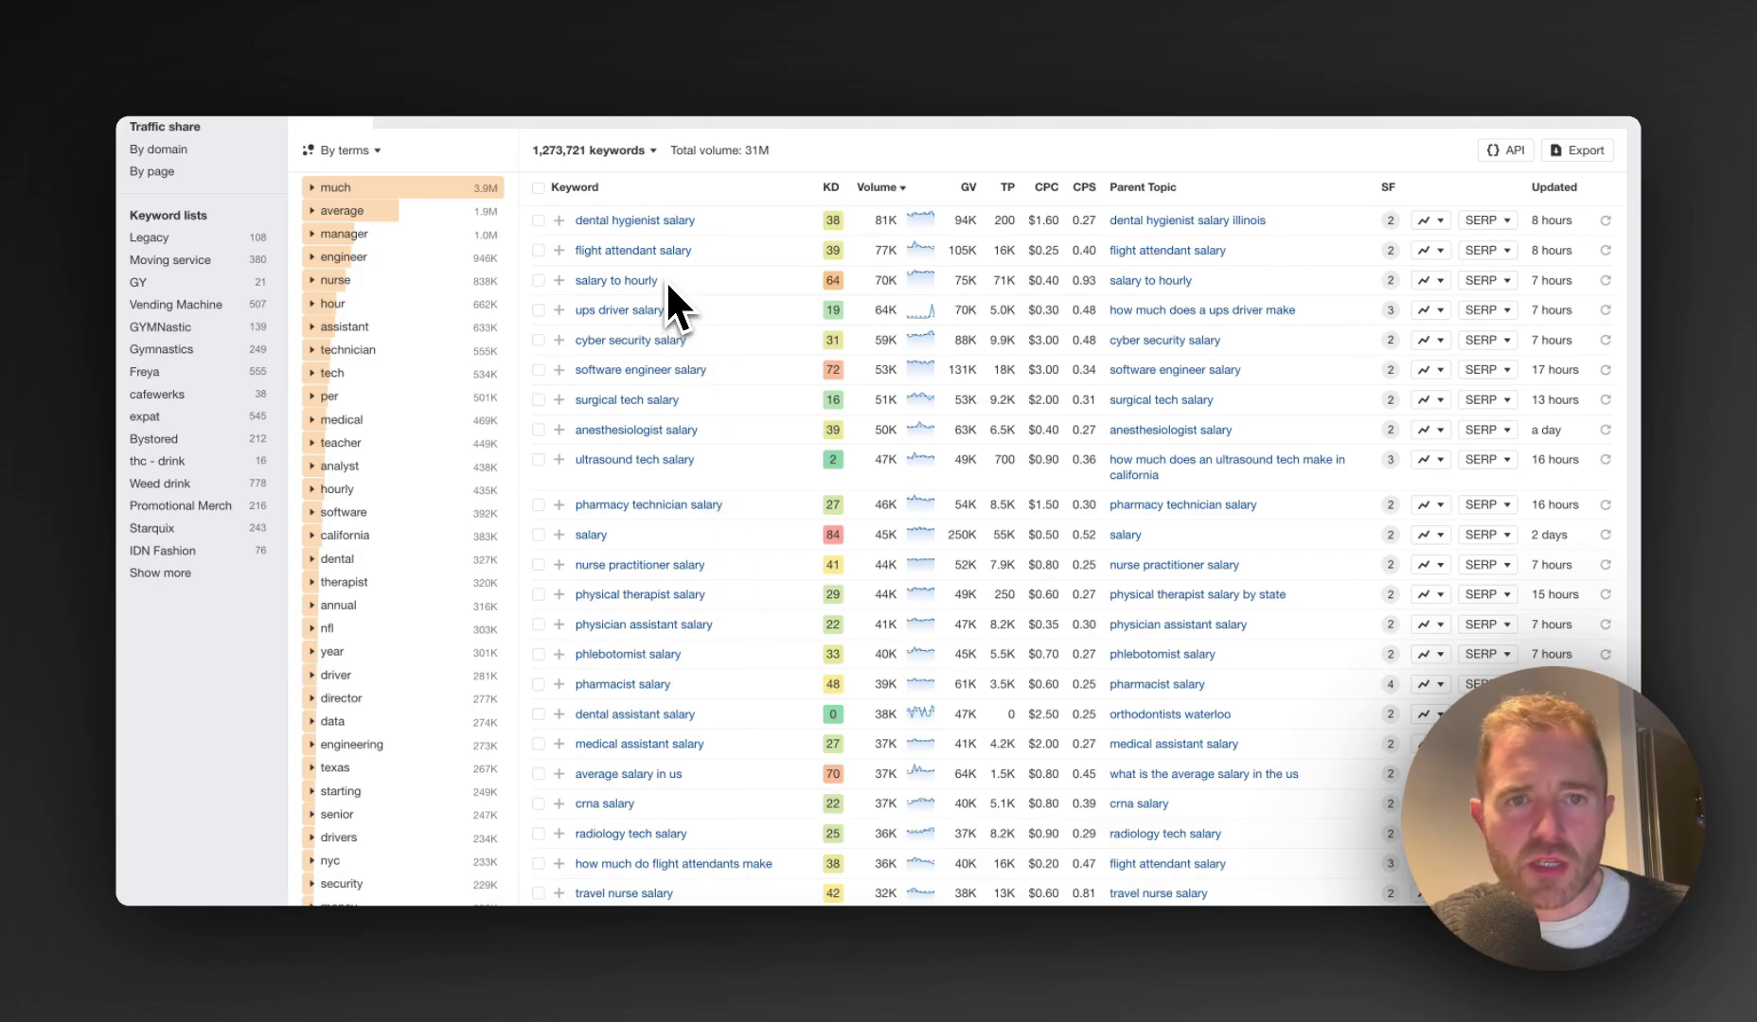
{"action": "scroll", "coordinate": [666, 278], "scroll_direction": "up", "scroll_amount": 3}
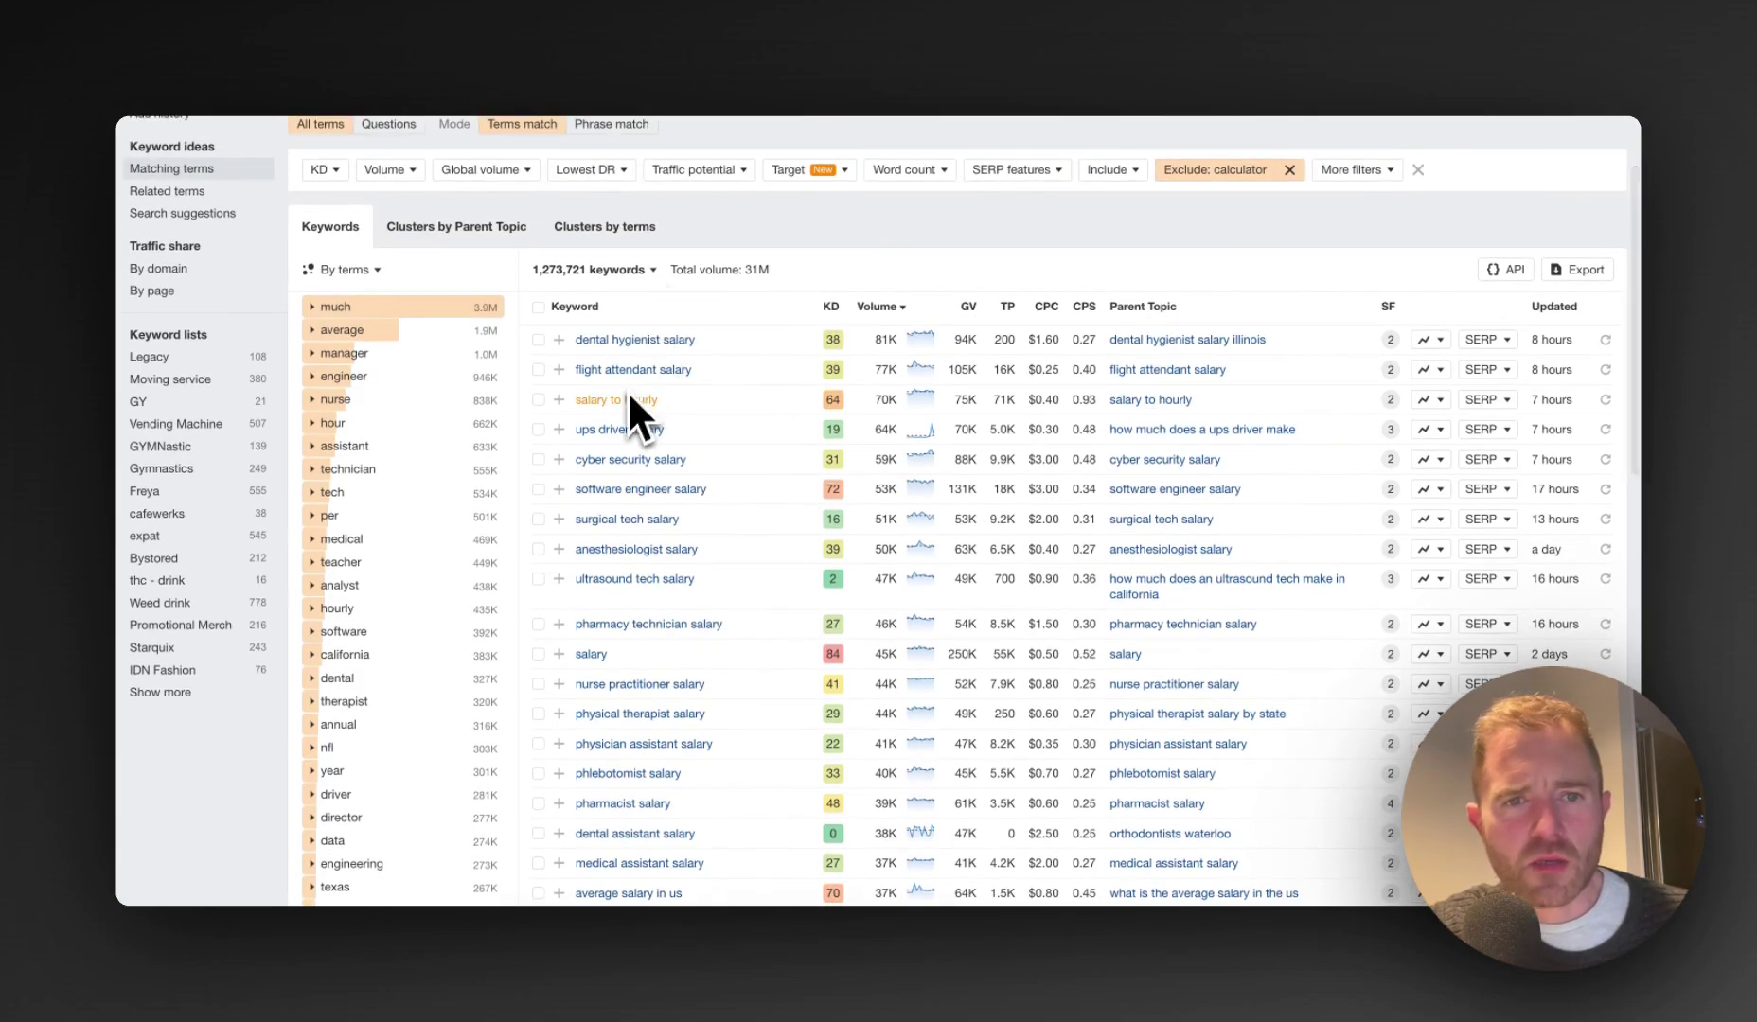
Add 'hourly' to the exclude filter and review the refreshed keyword list
{"action": "left_click", "coordinate": [1245, 170]}
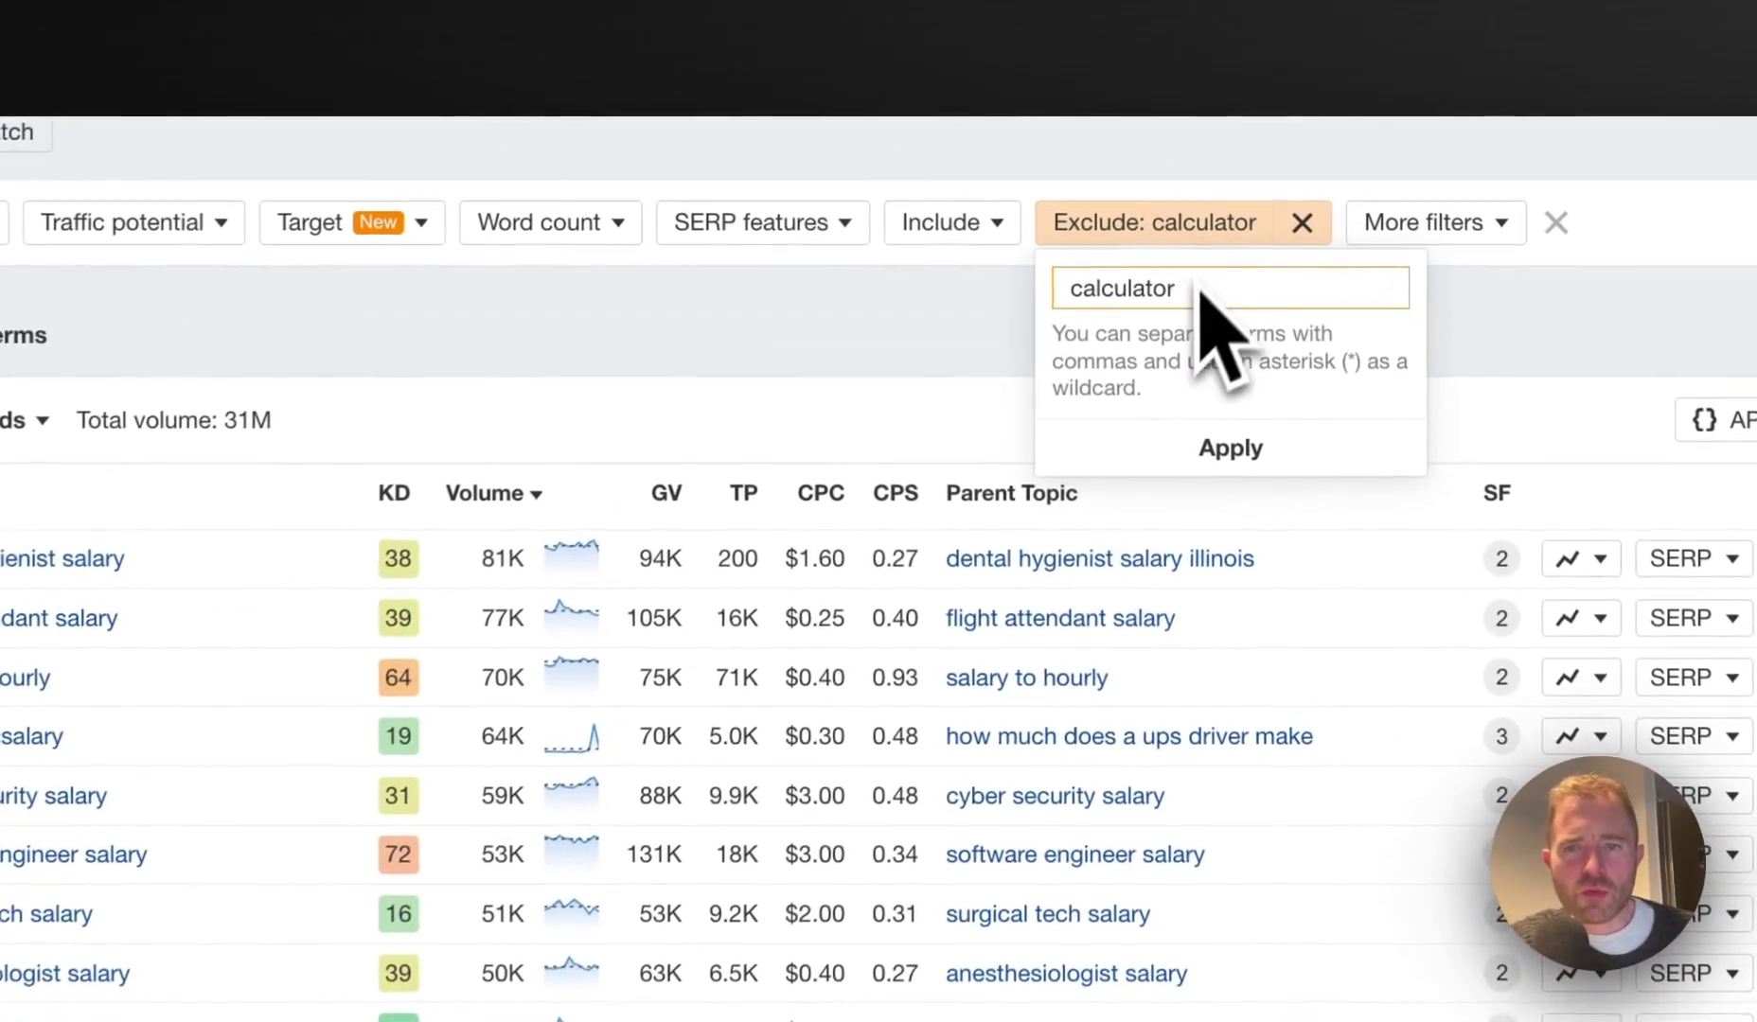
{"action": "type", "text": ",hourl"}
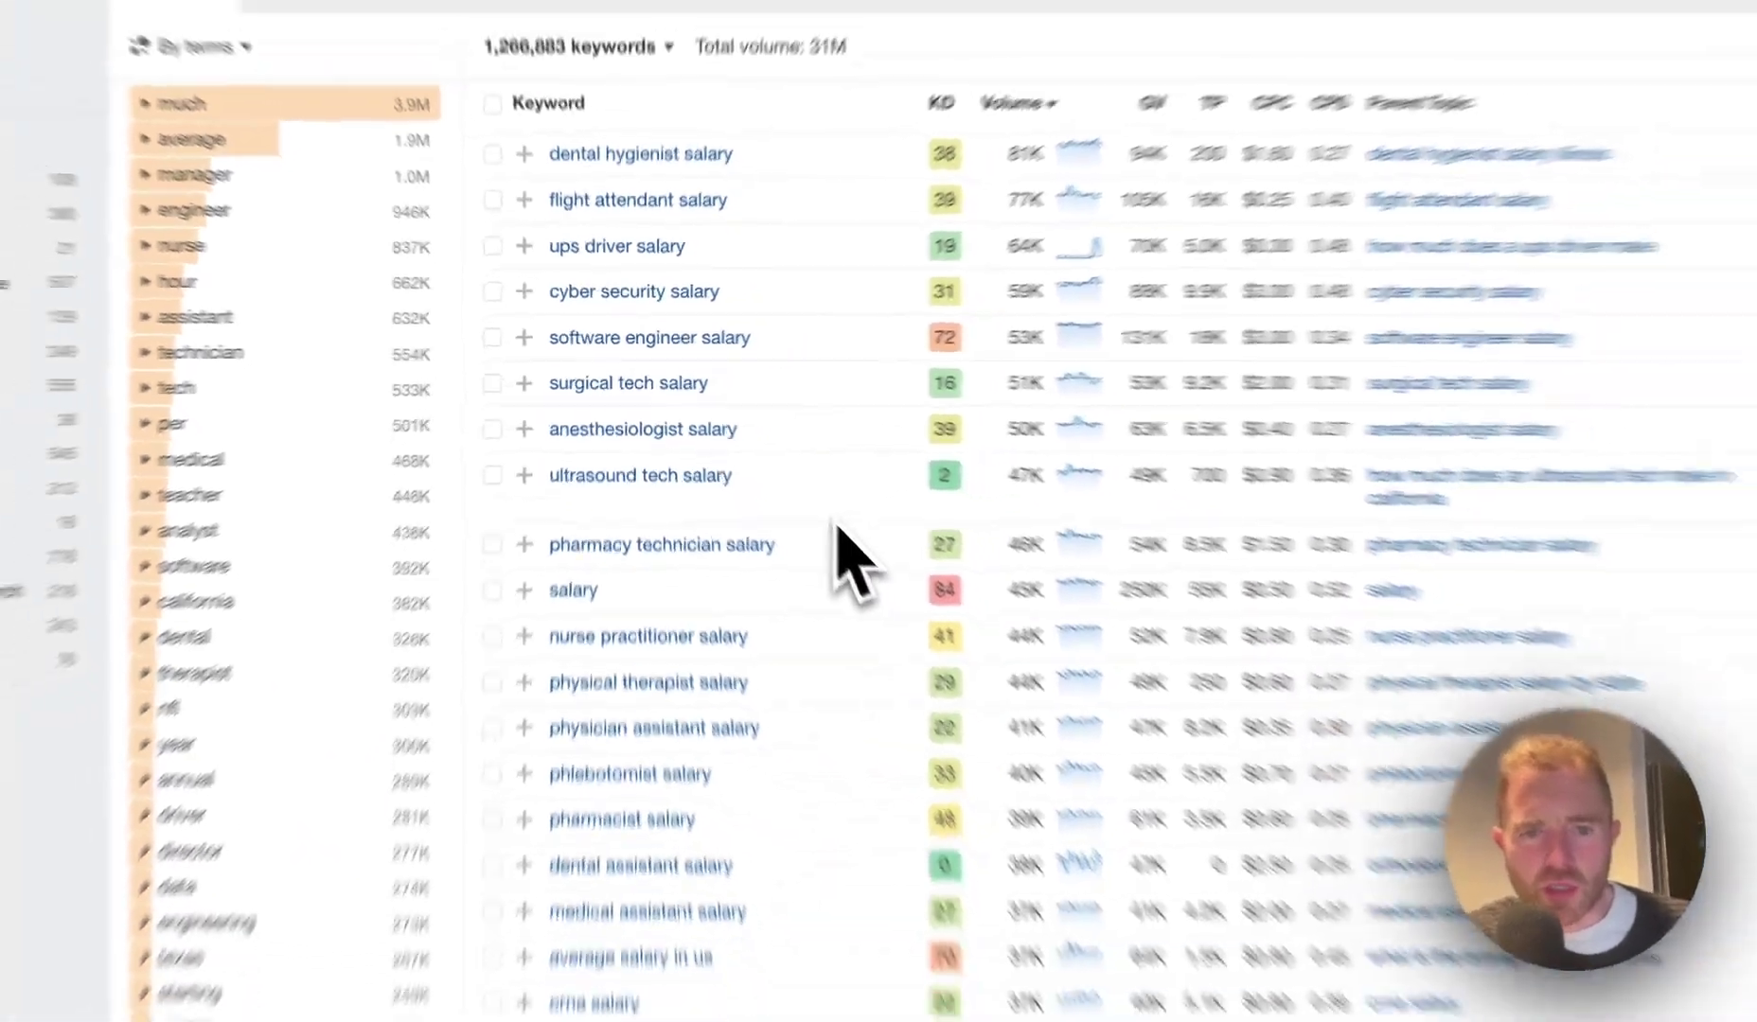
{"action": "scroll", "coordinate": [852, 530], "scroll_direction": "down", "scroll_amount": 5}
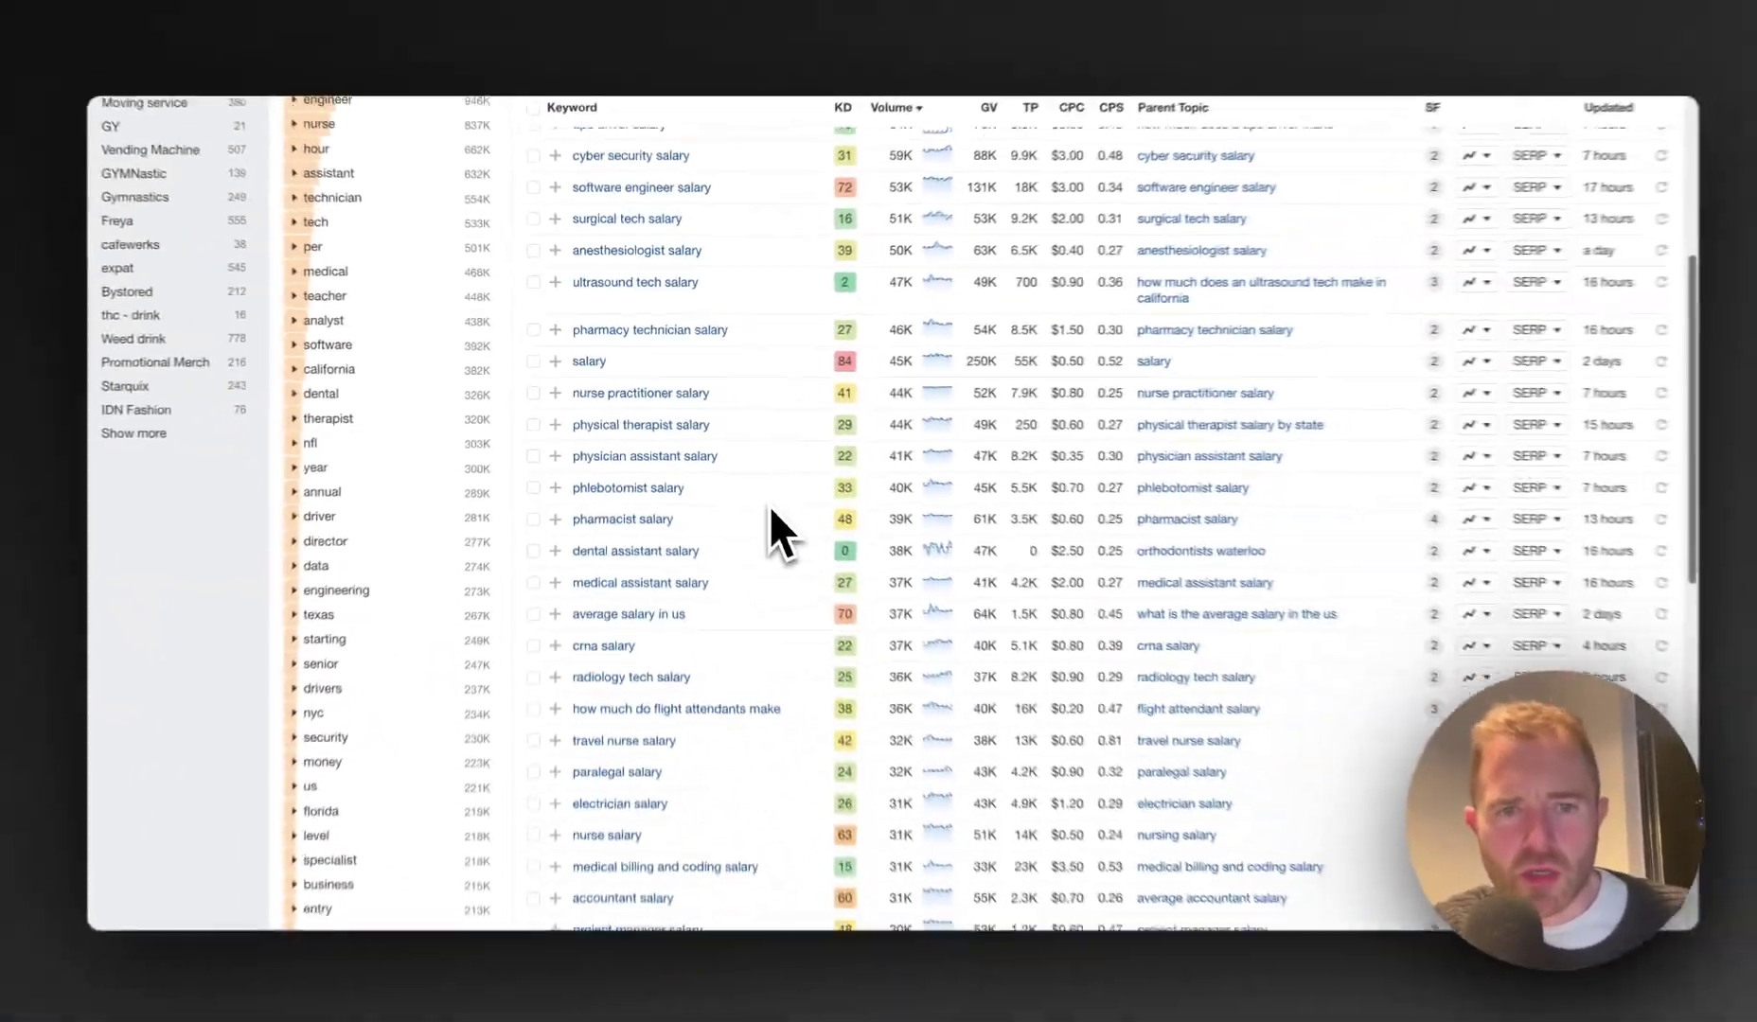
{"action": "scroll", "coordinate": [763, 508], "scroll_direction": "down", "scroll_amount": 10}
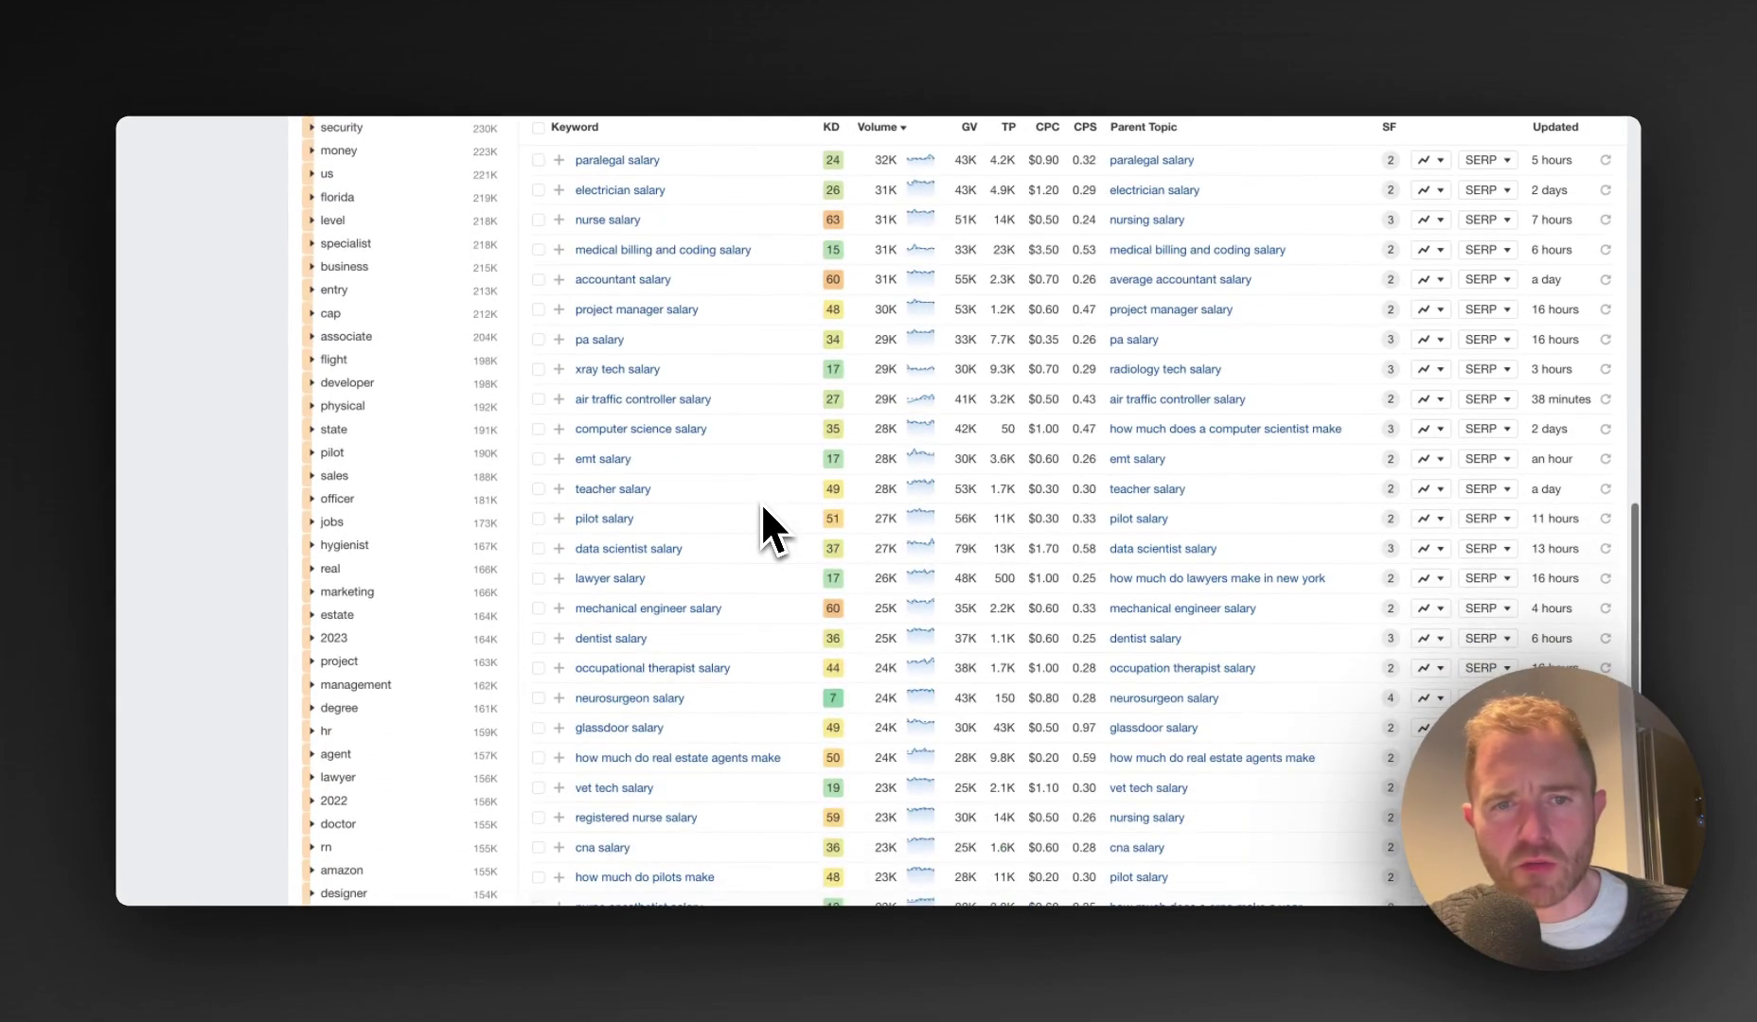
{"action": "scroll", "coordinate": [763, 509], "scroll_direction": "down", "scroll_amount": 2}
{"action": "scroll", "coordinate": [763, 509], "scroll_direction": "up", "scroll_amount": 15}
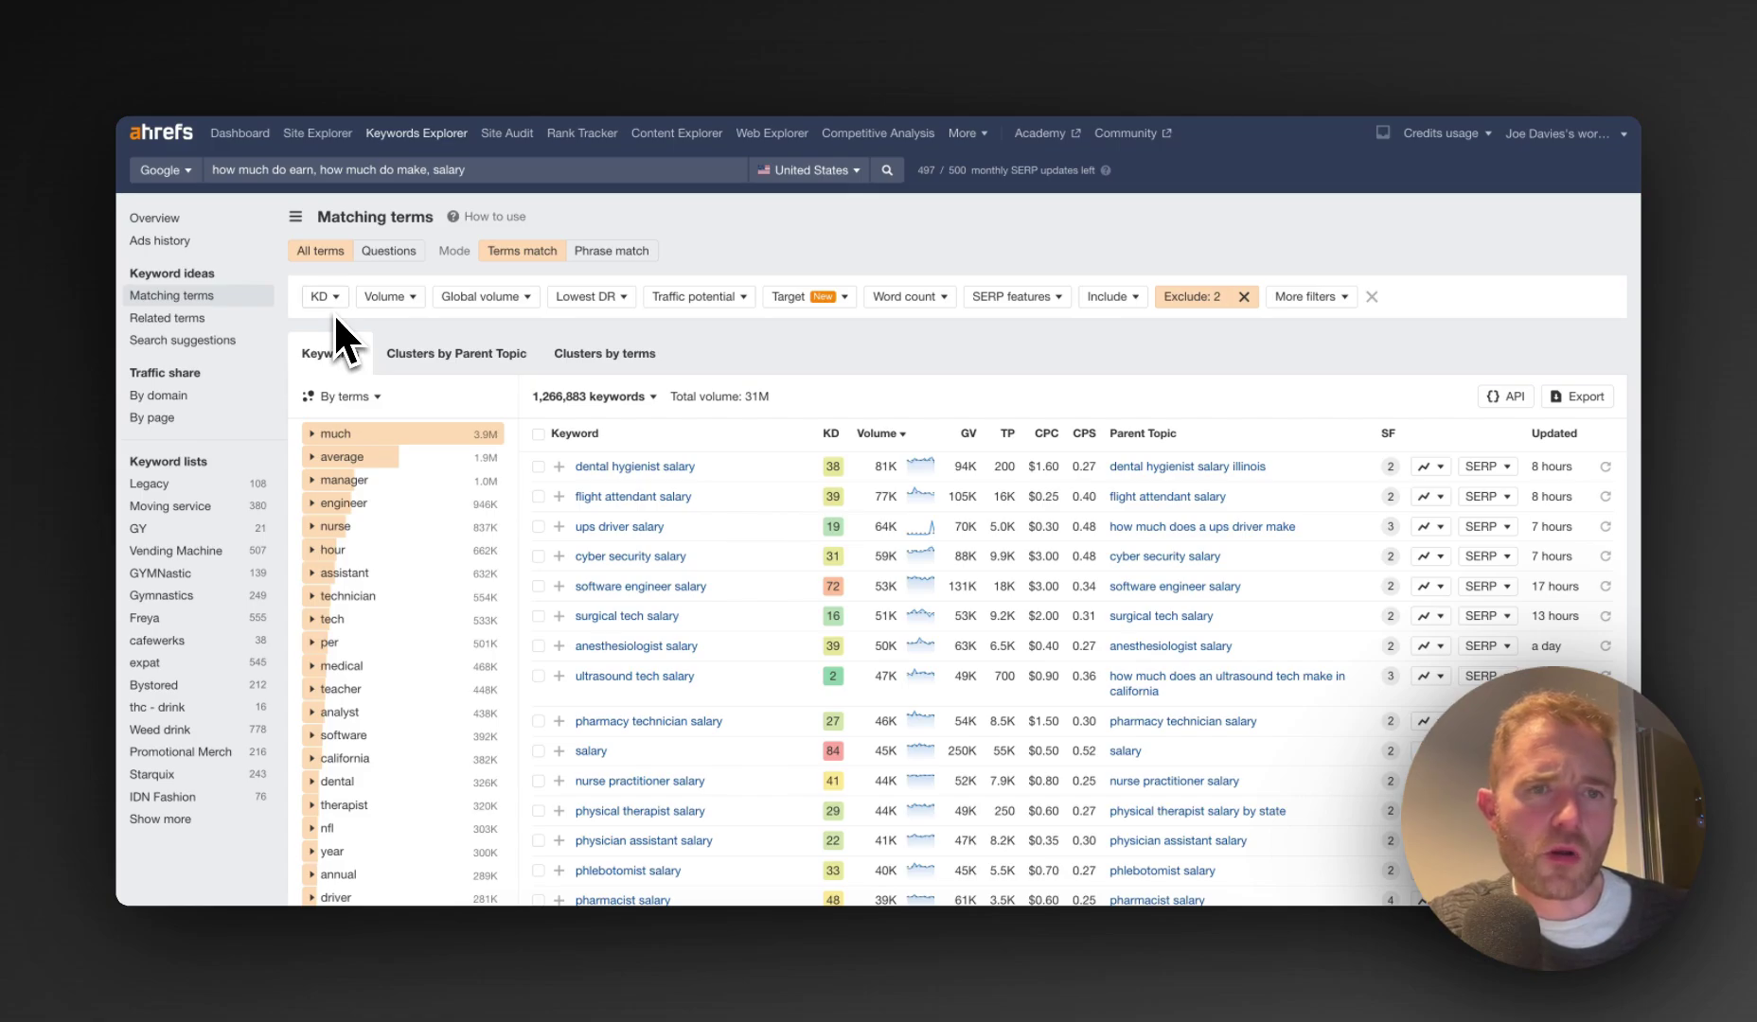
Apply a Lowest DR filter of up to 10 in the top 5, leaving 6,894 keywords
{"action": "left_click", "coordinate": [626, 299]}
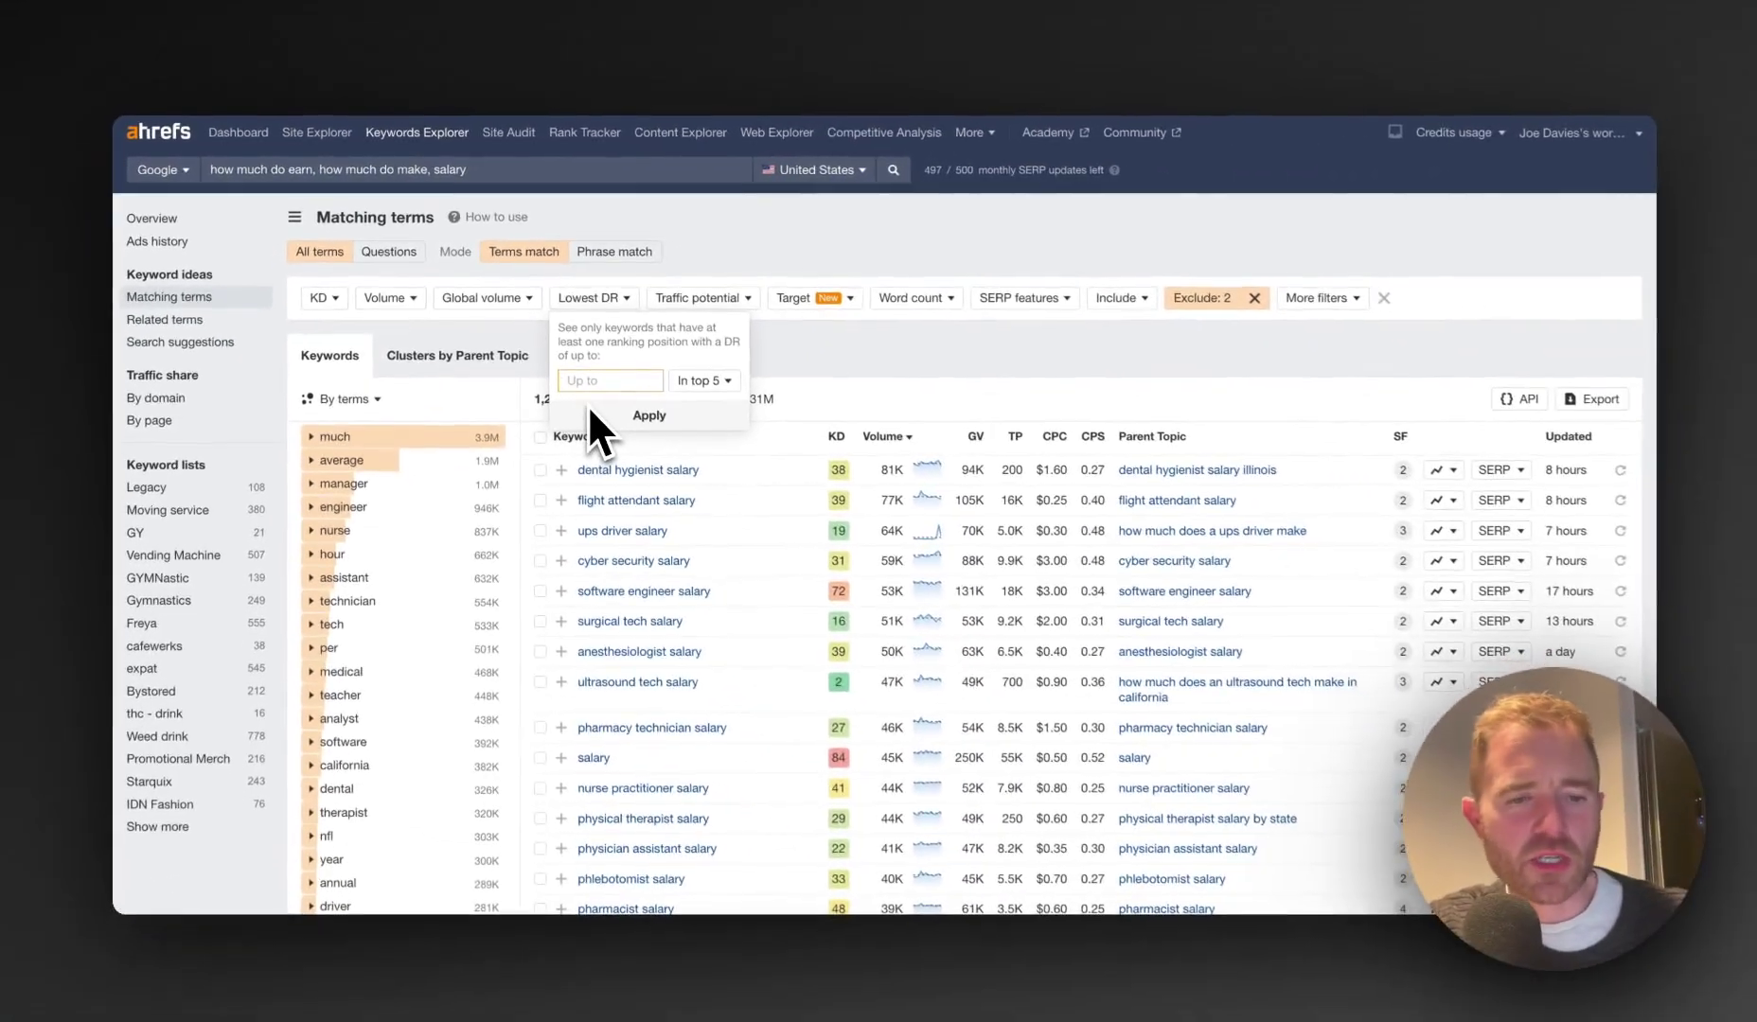
{"action": "type", "text": "10"}
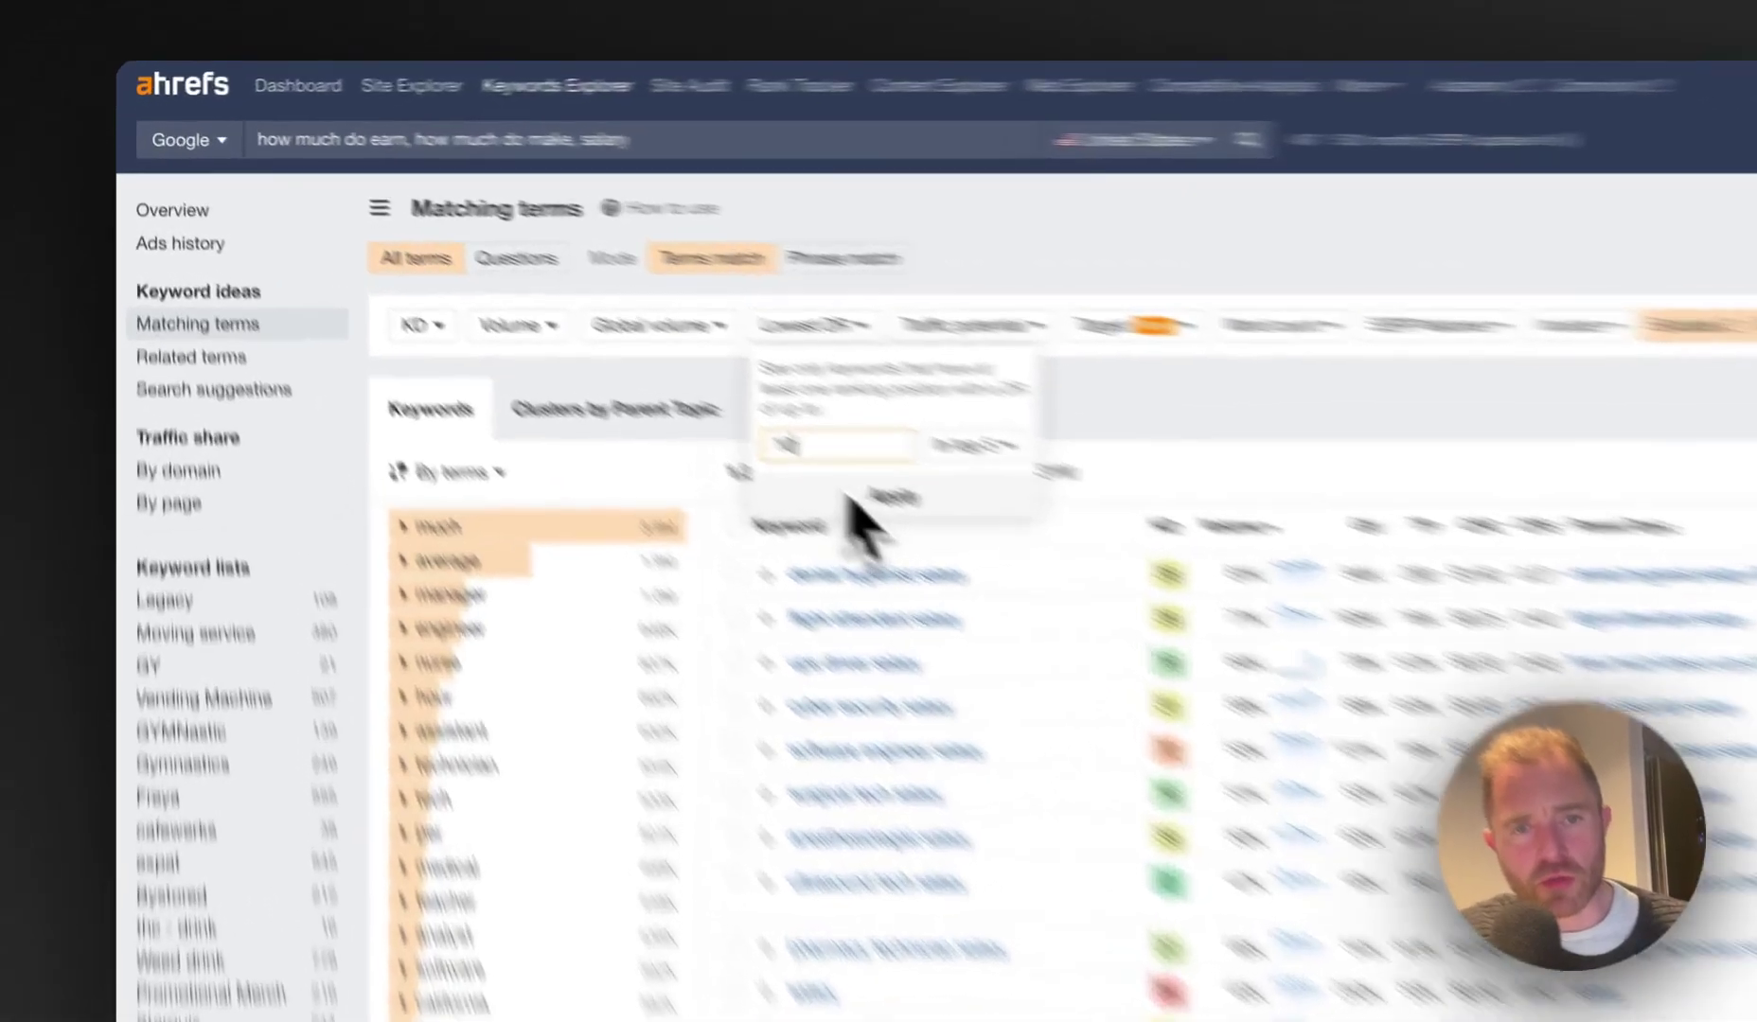
{"action": "left_click", "coordinate": [614, 408]}
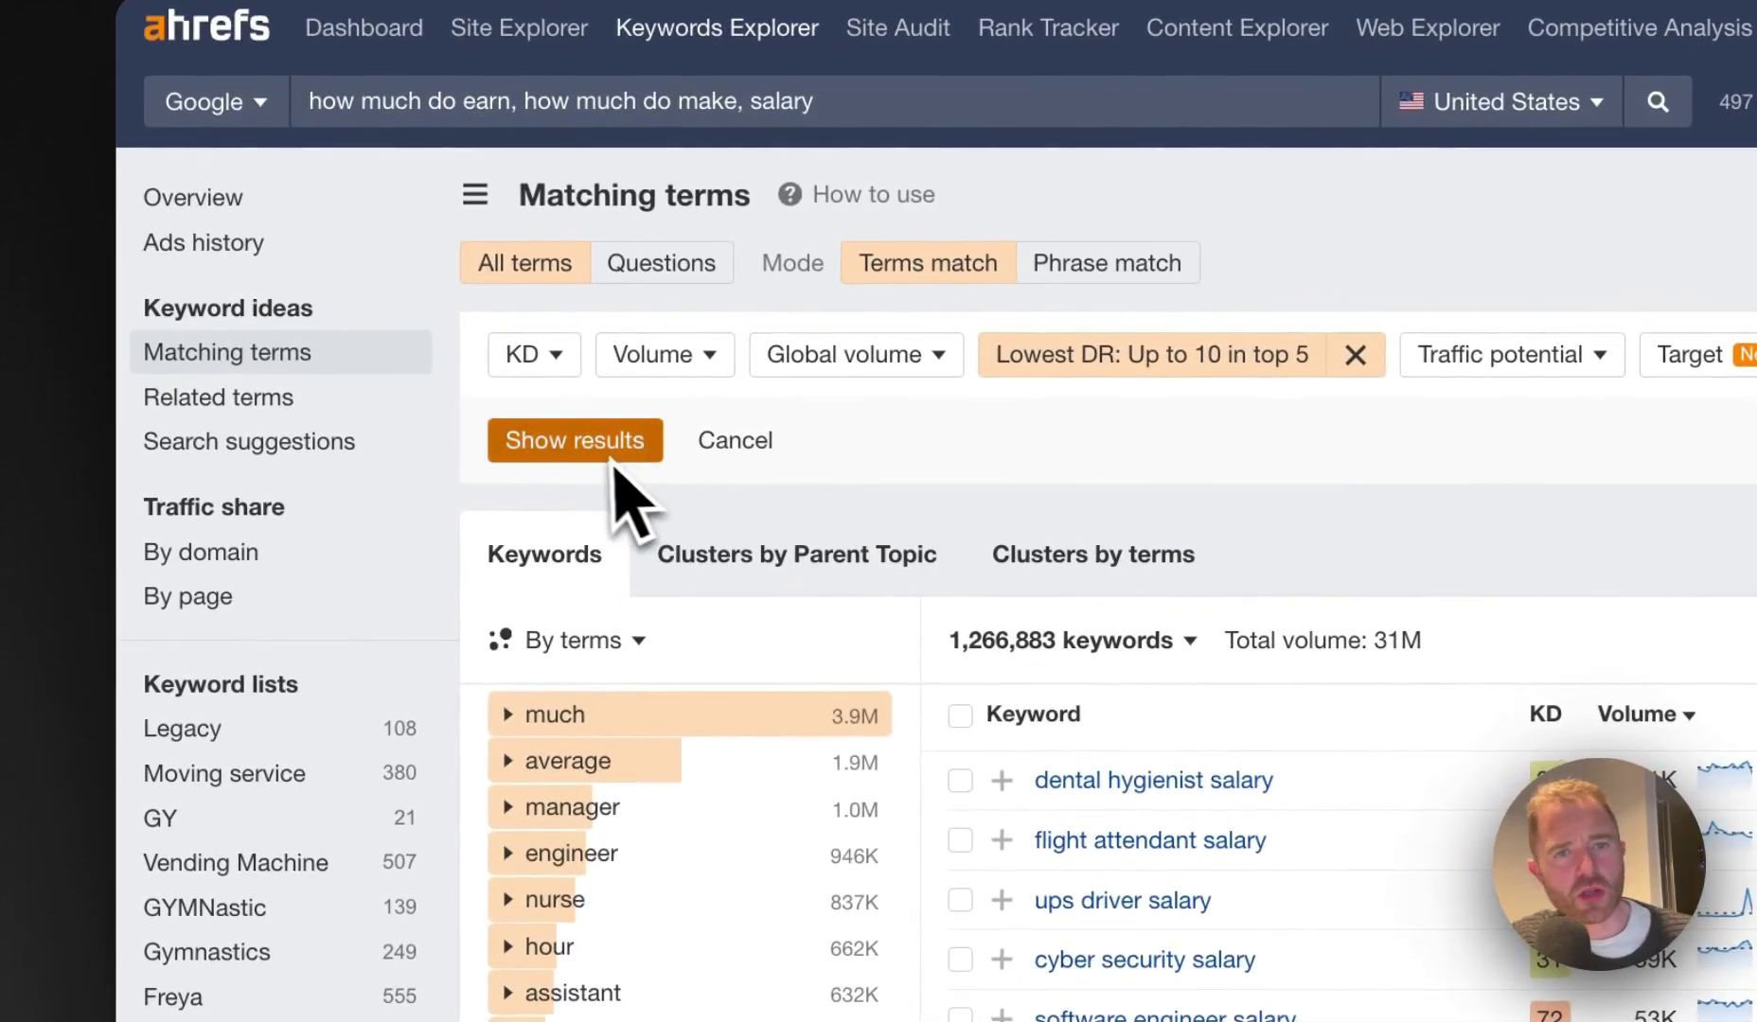
{"action": "left_click", "coordinate": [612, 458]}
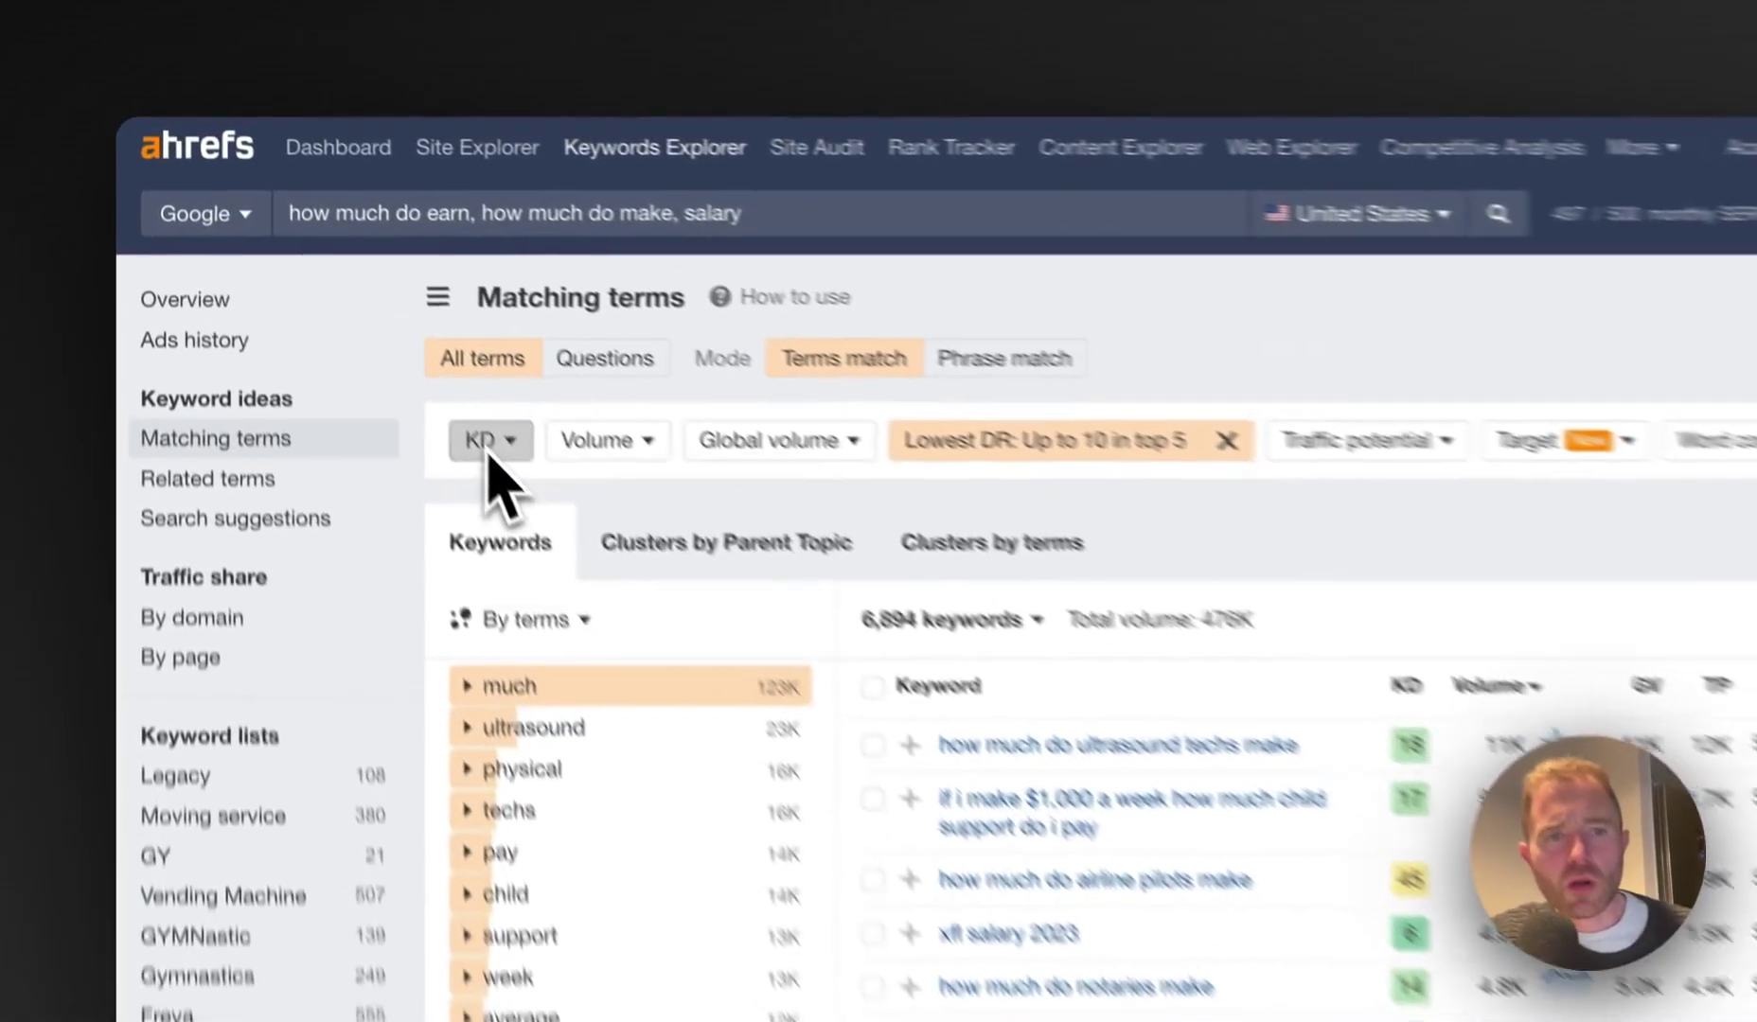
Open the KD filter dropdown to show its From/To range fields
{"action": "left_click", "coordinate": [320, 299]}
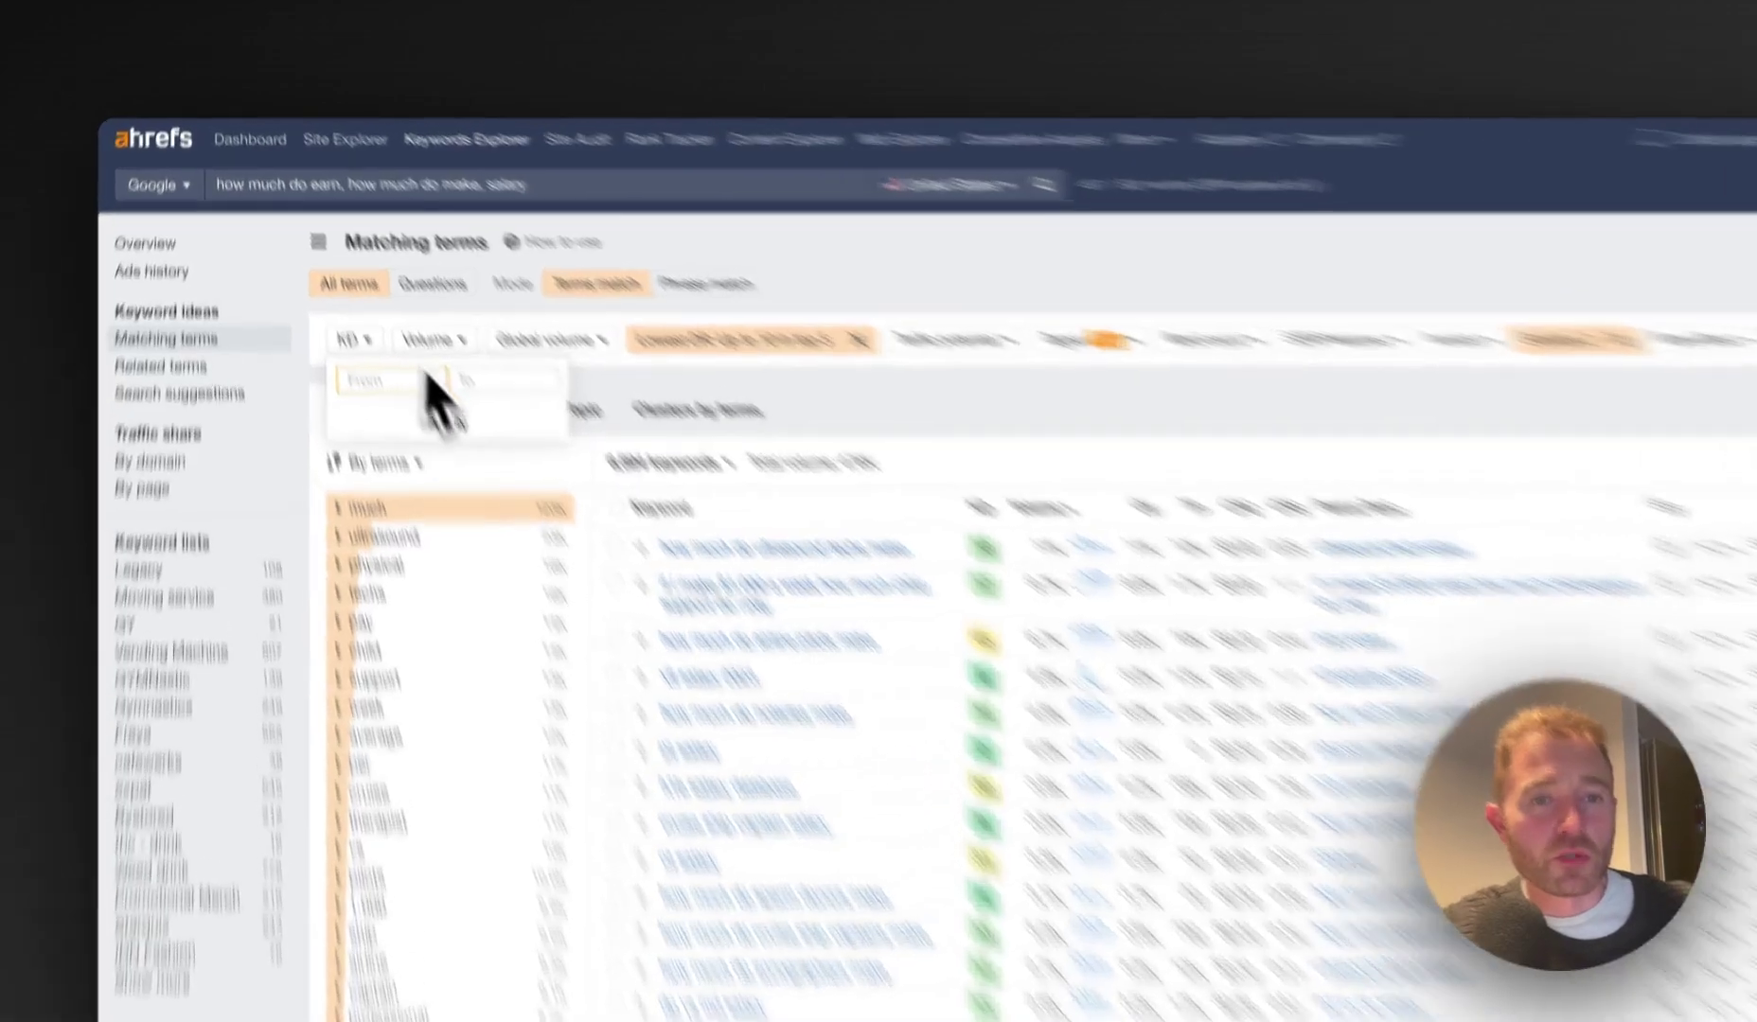
Cap keyword difficulty at KD 10 and show the filtered results
{"action": "left_click", "coordinate": [412, 331]}
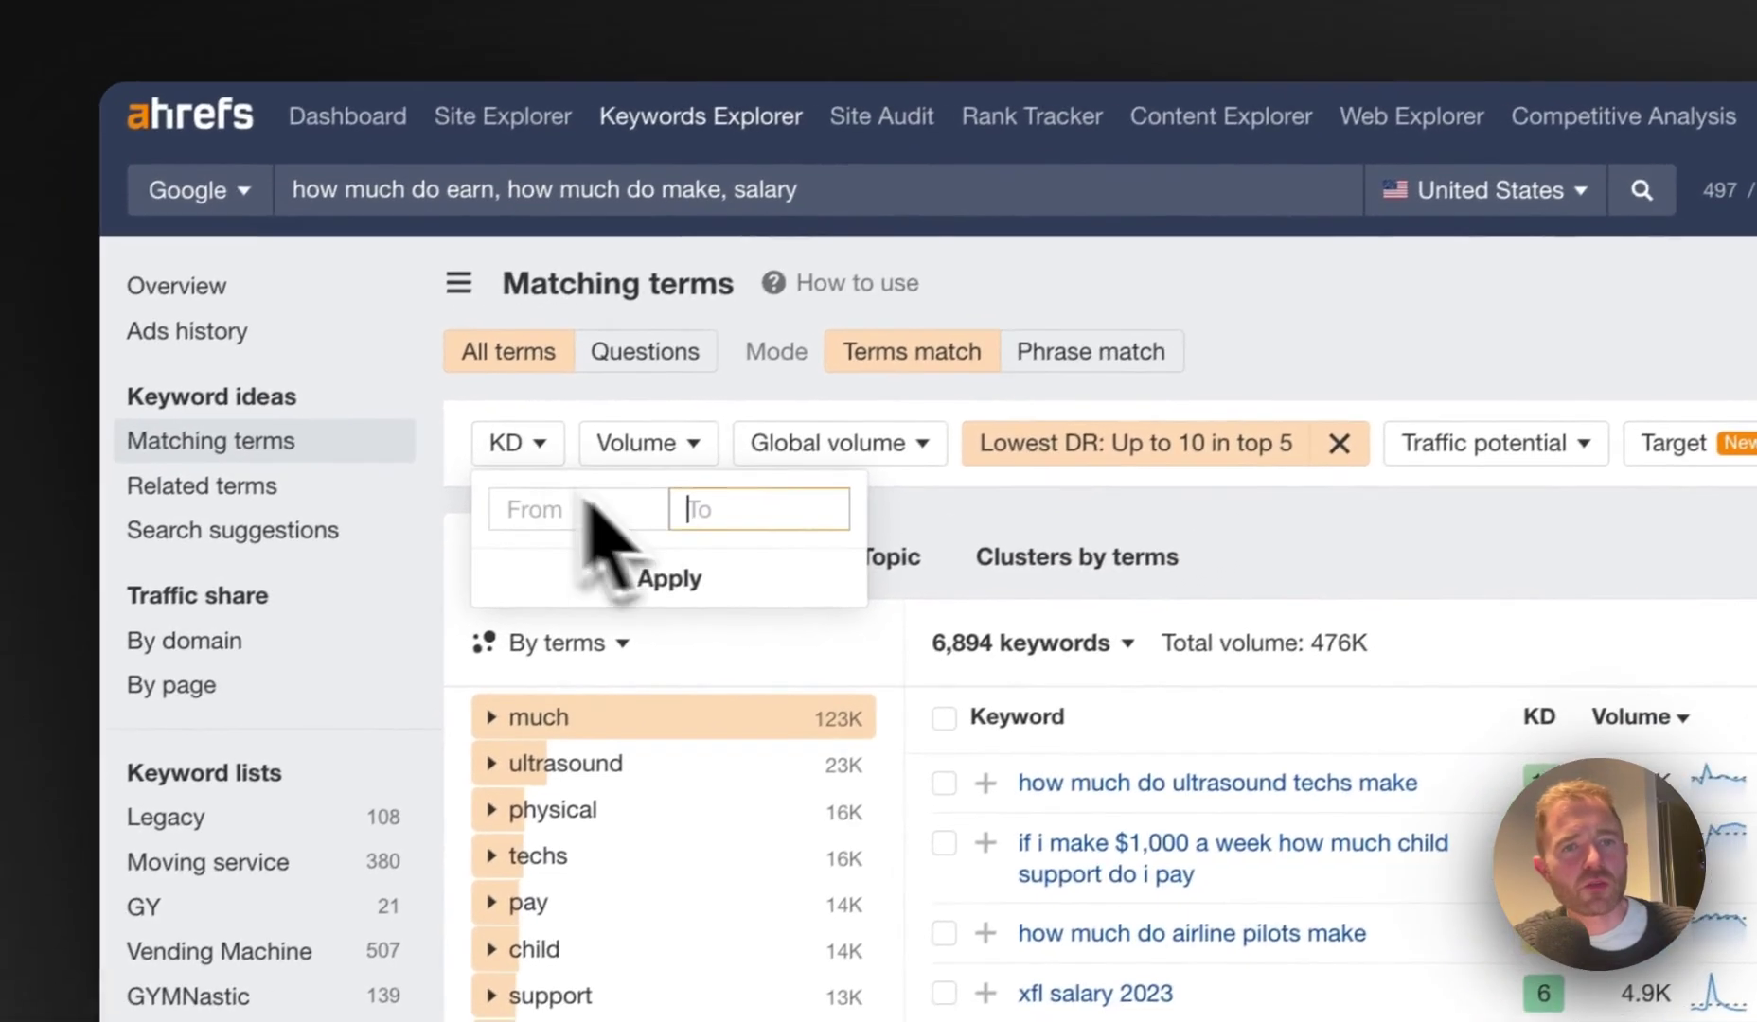
{"action": "type", "text": "10"}
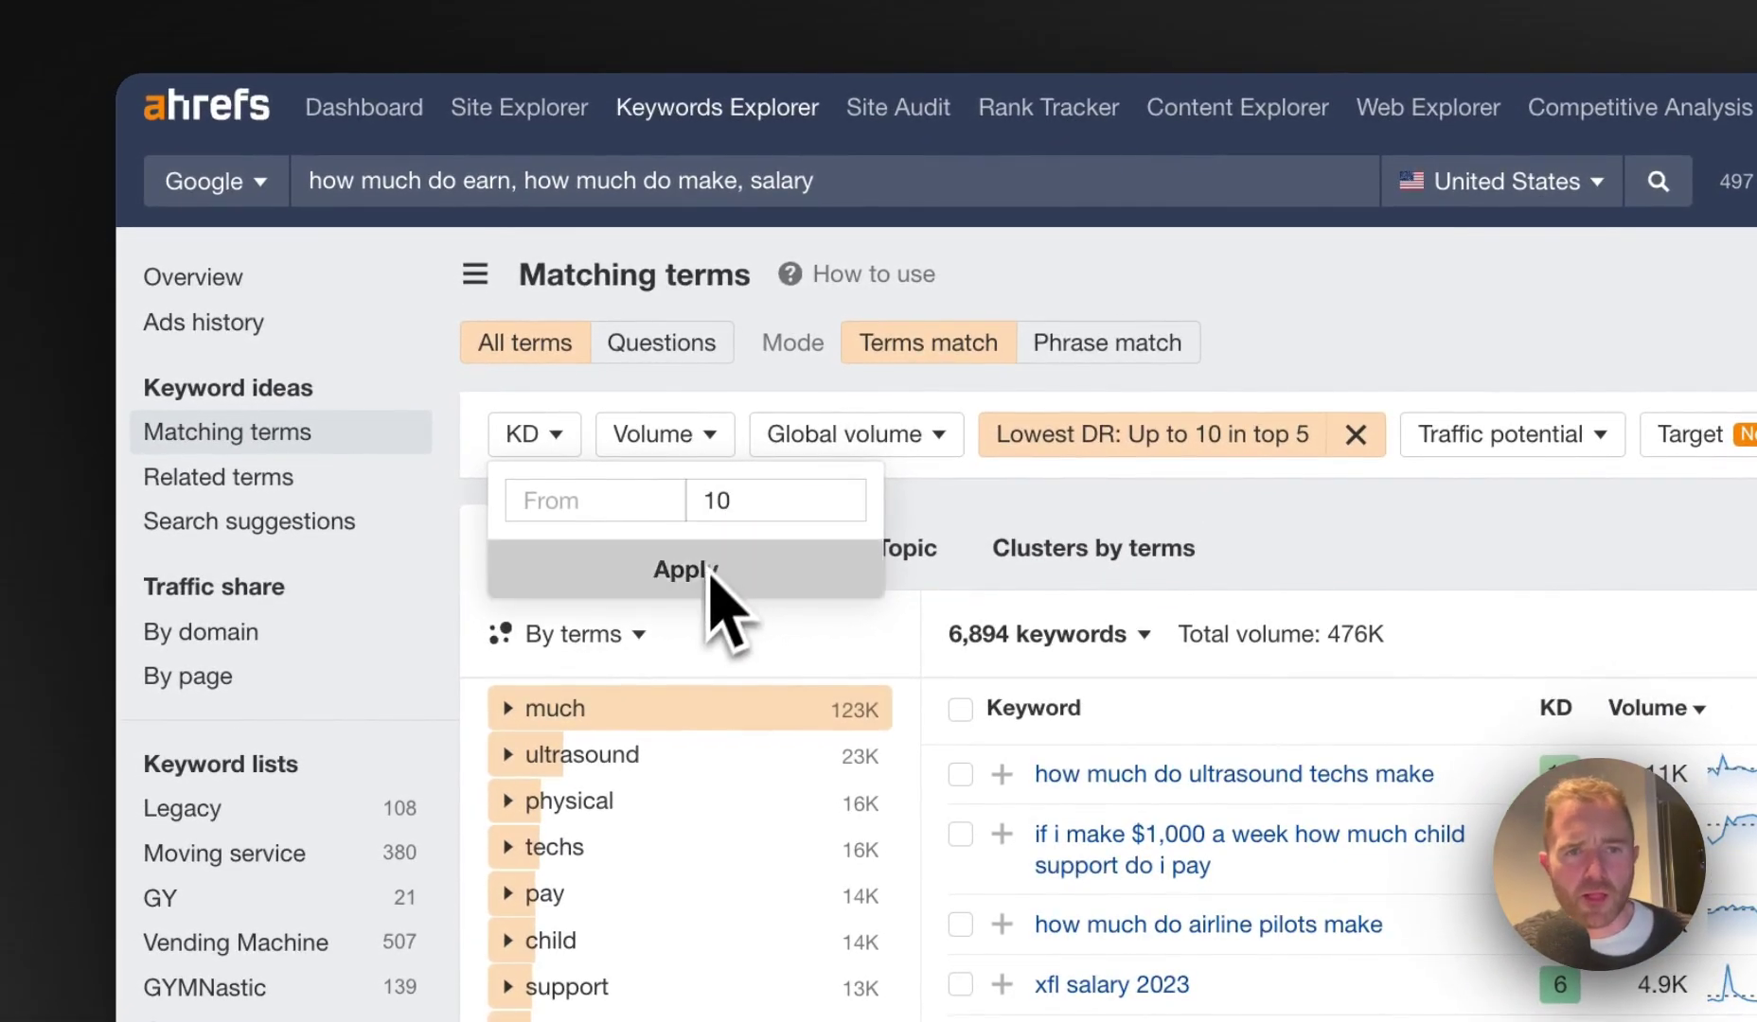
{"action": "left_click", "coordinate": [712, 578]}
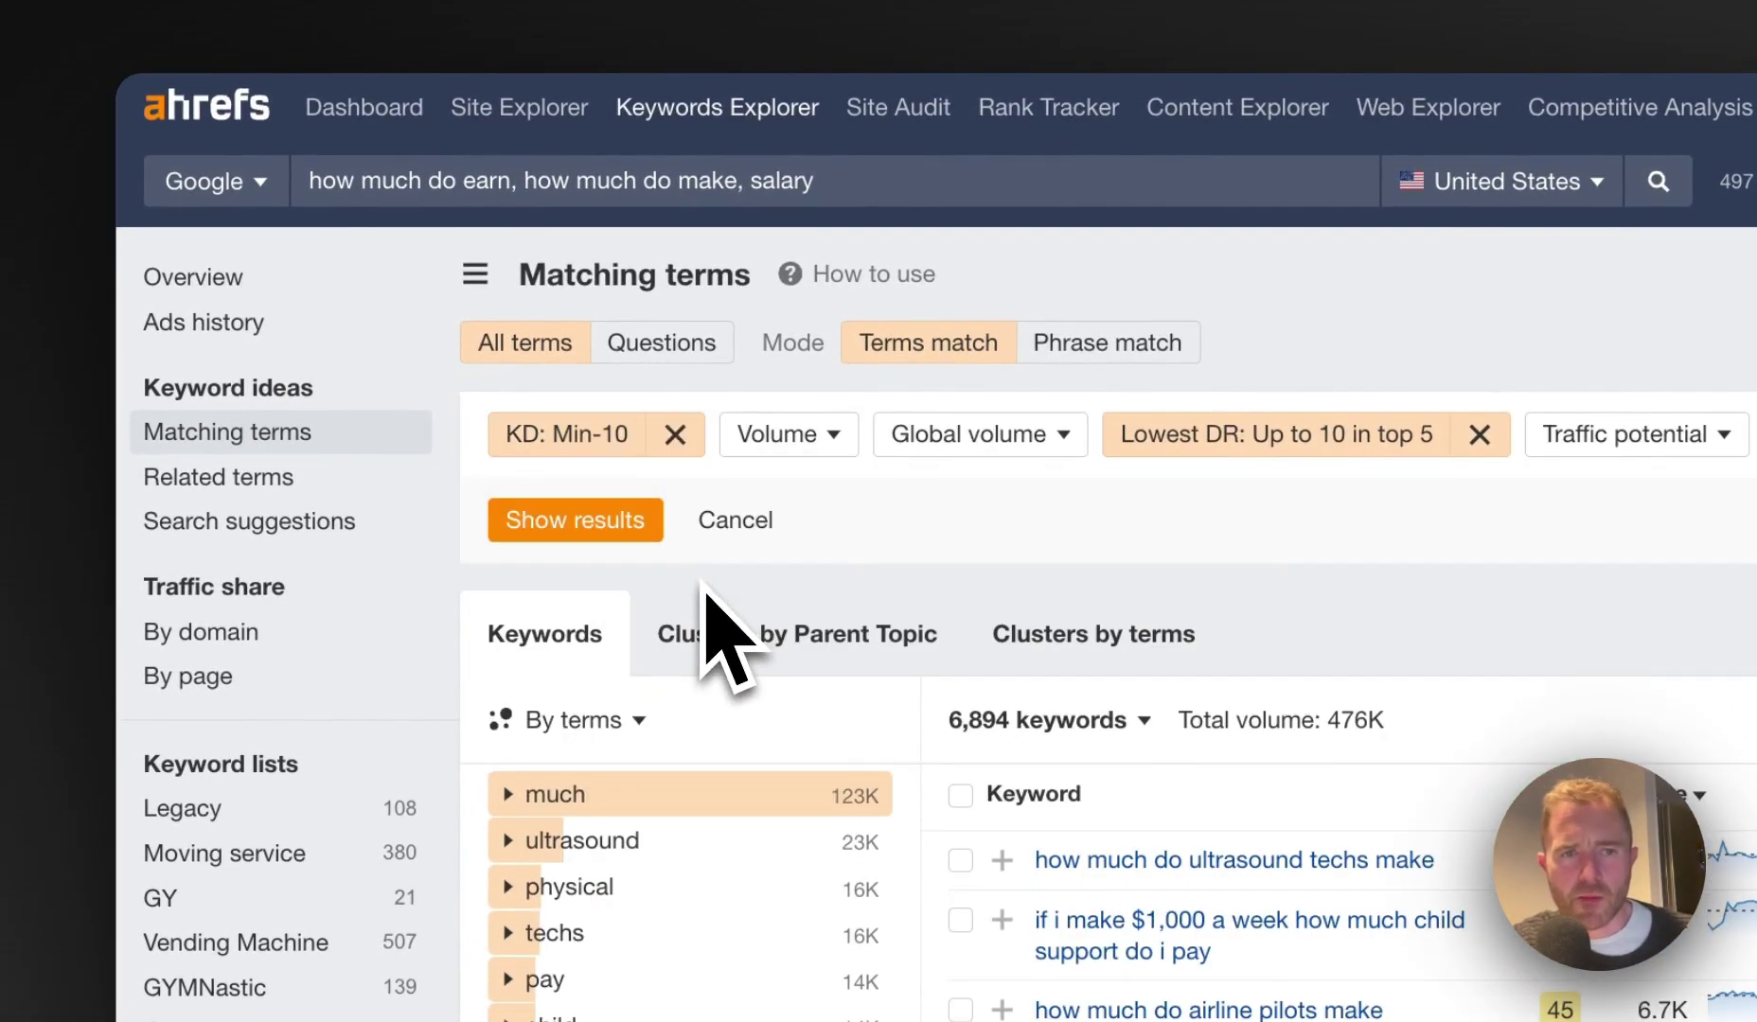
{"action": "left_click", "coordinate": [620, 535]}
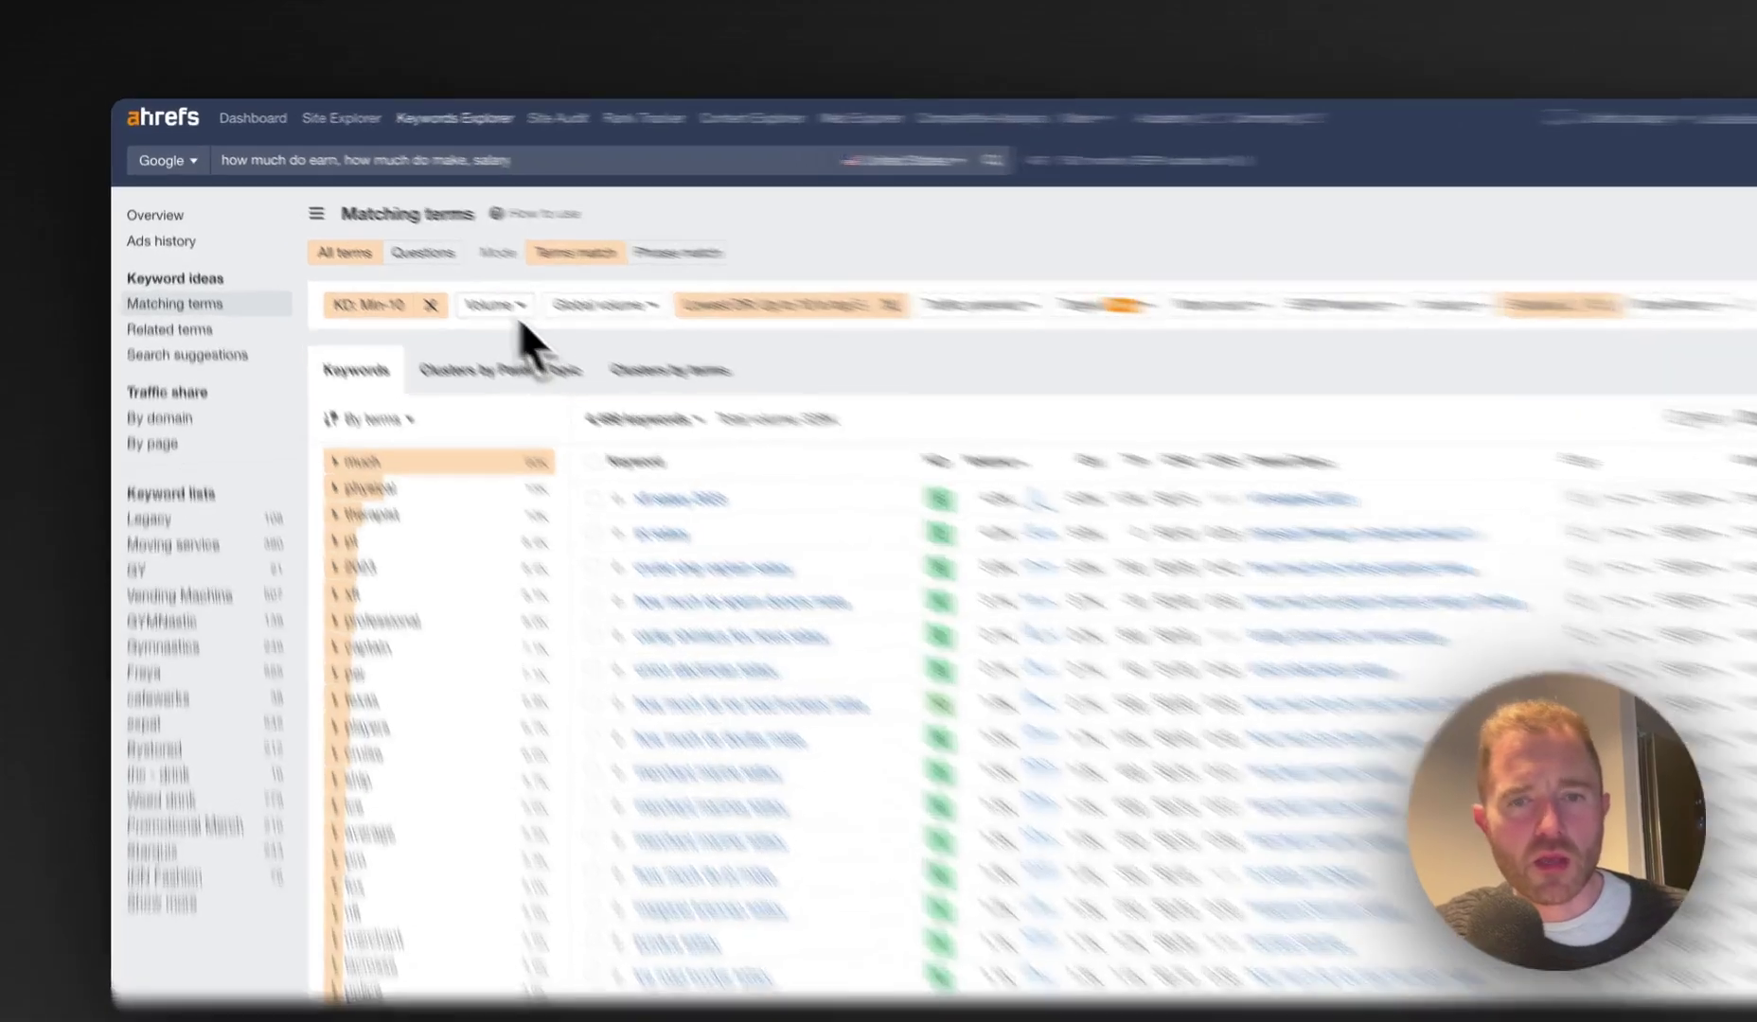
Set minimum search volume to 100, leaving 737 keywords
{"action": "left_click", "coordinate": [447, 297]}
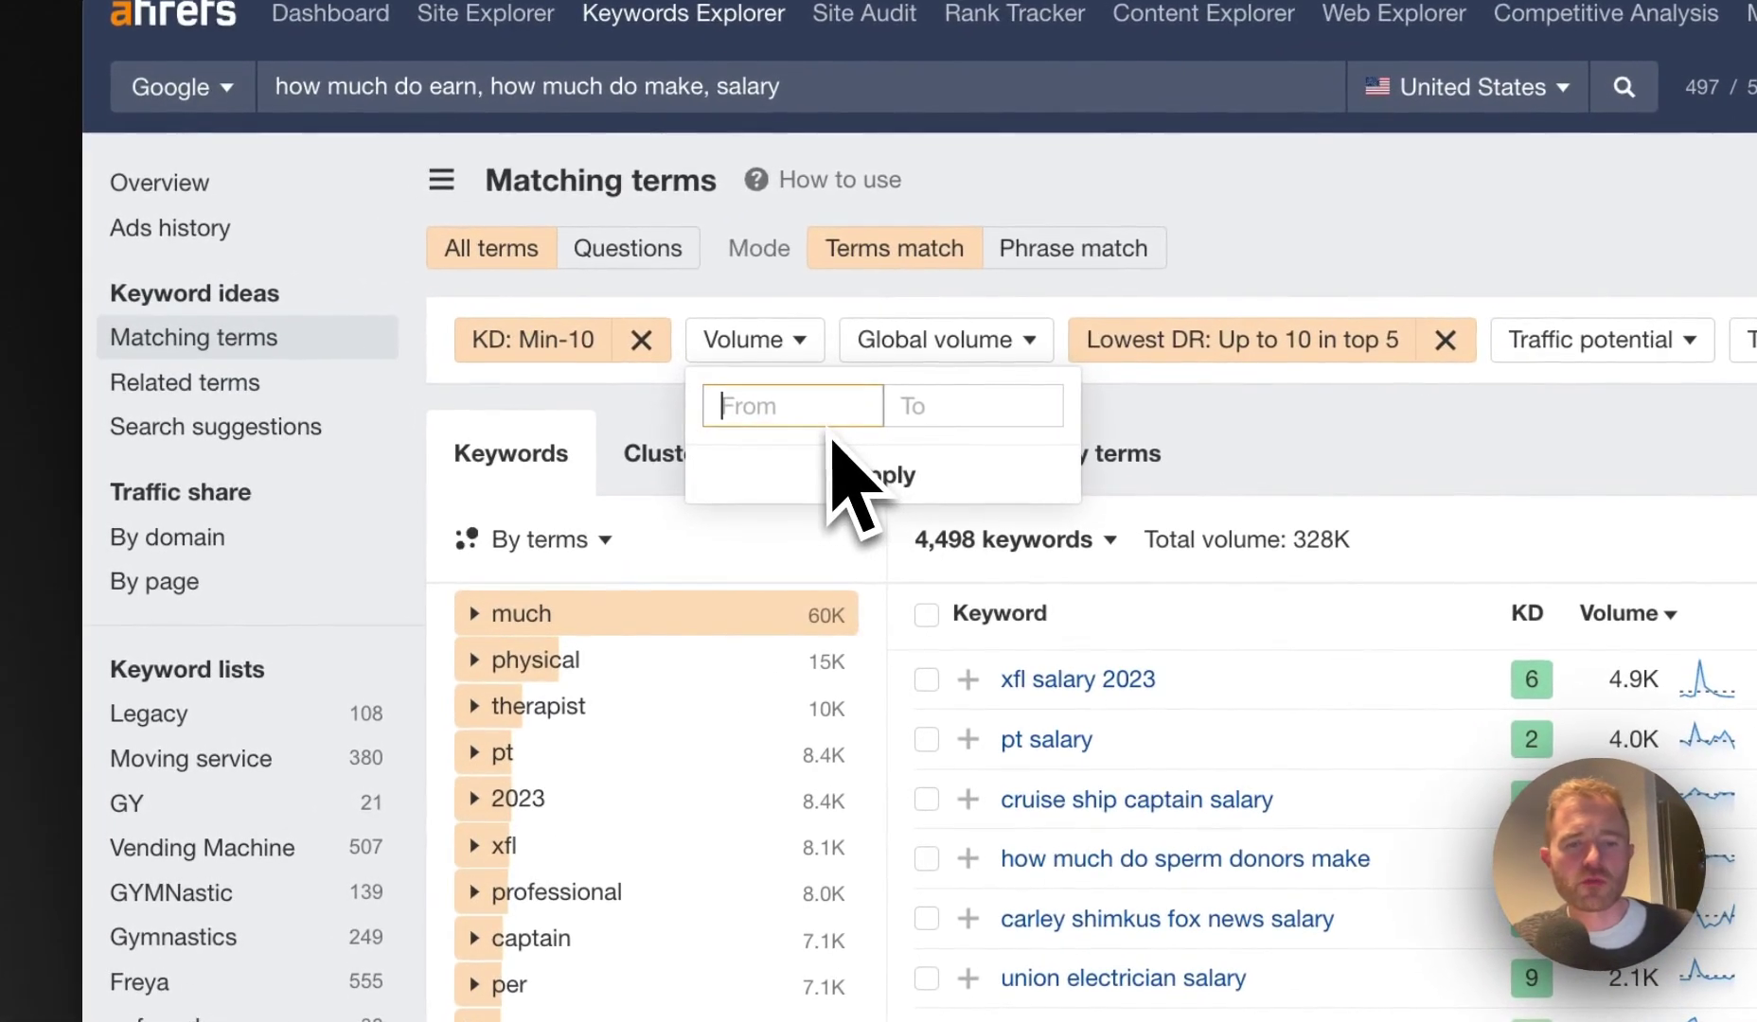
{"action": "type", "text": "100"}
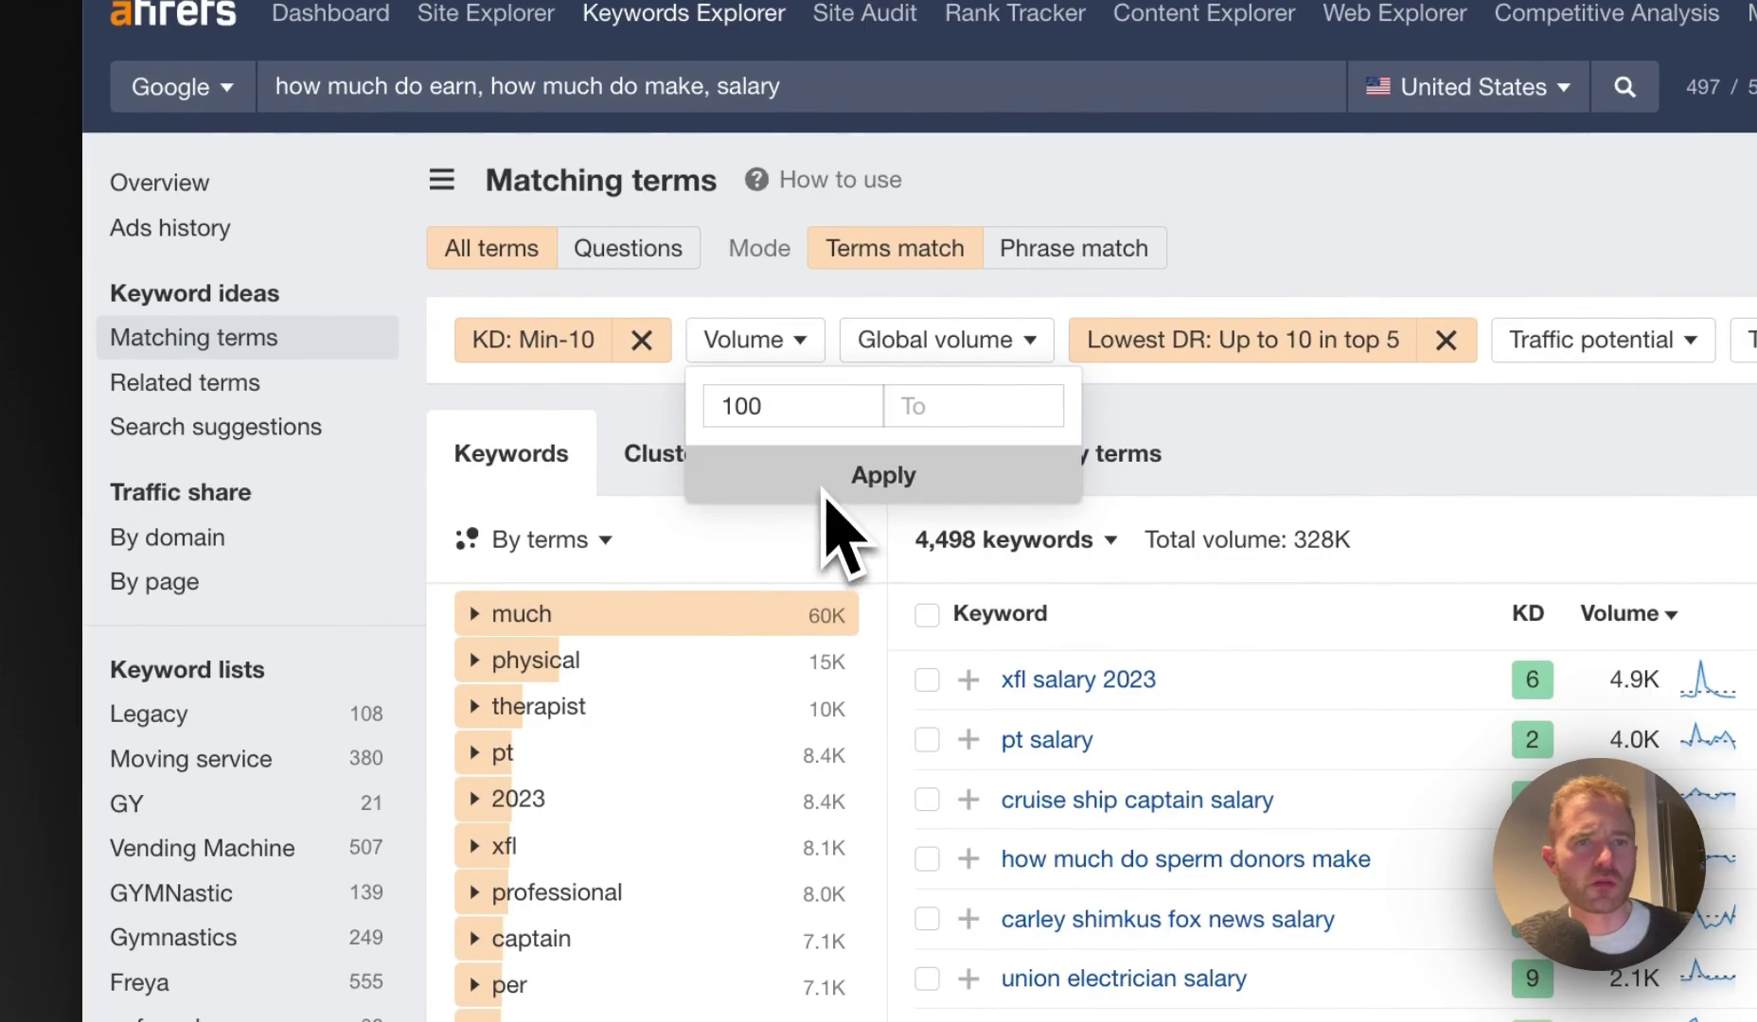
{"action": "left_click", "coordinate": [822, 478]}
{"action": "left_click", "coordinate": [577, 481]}
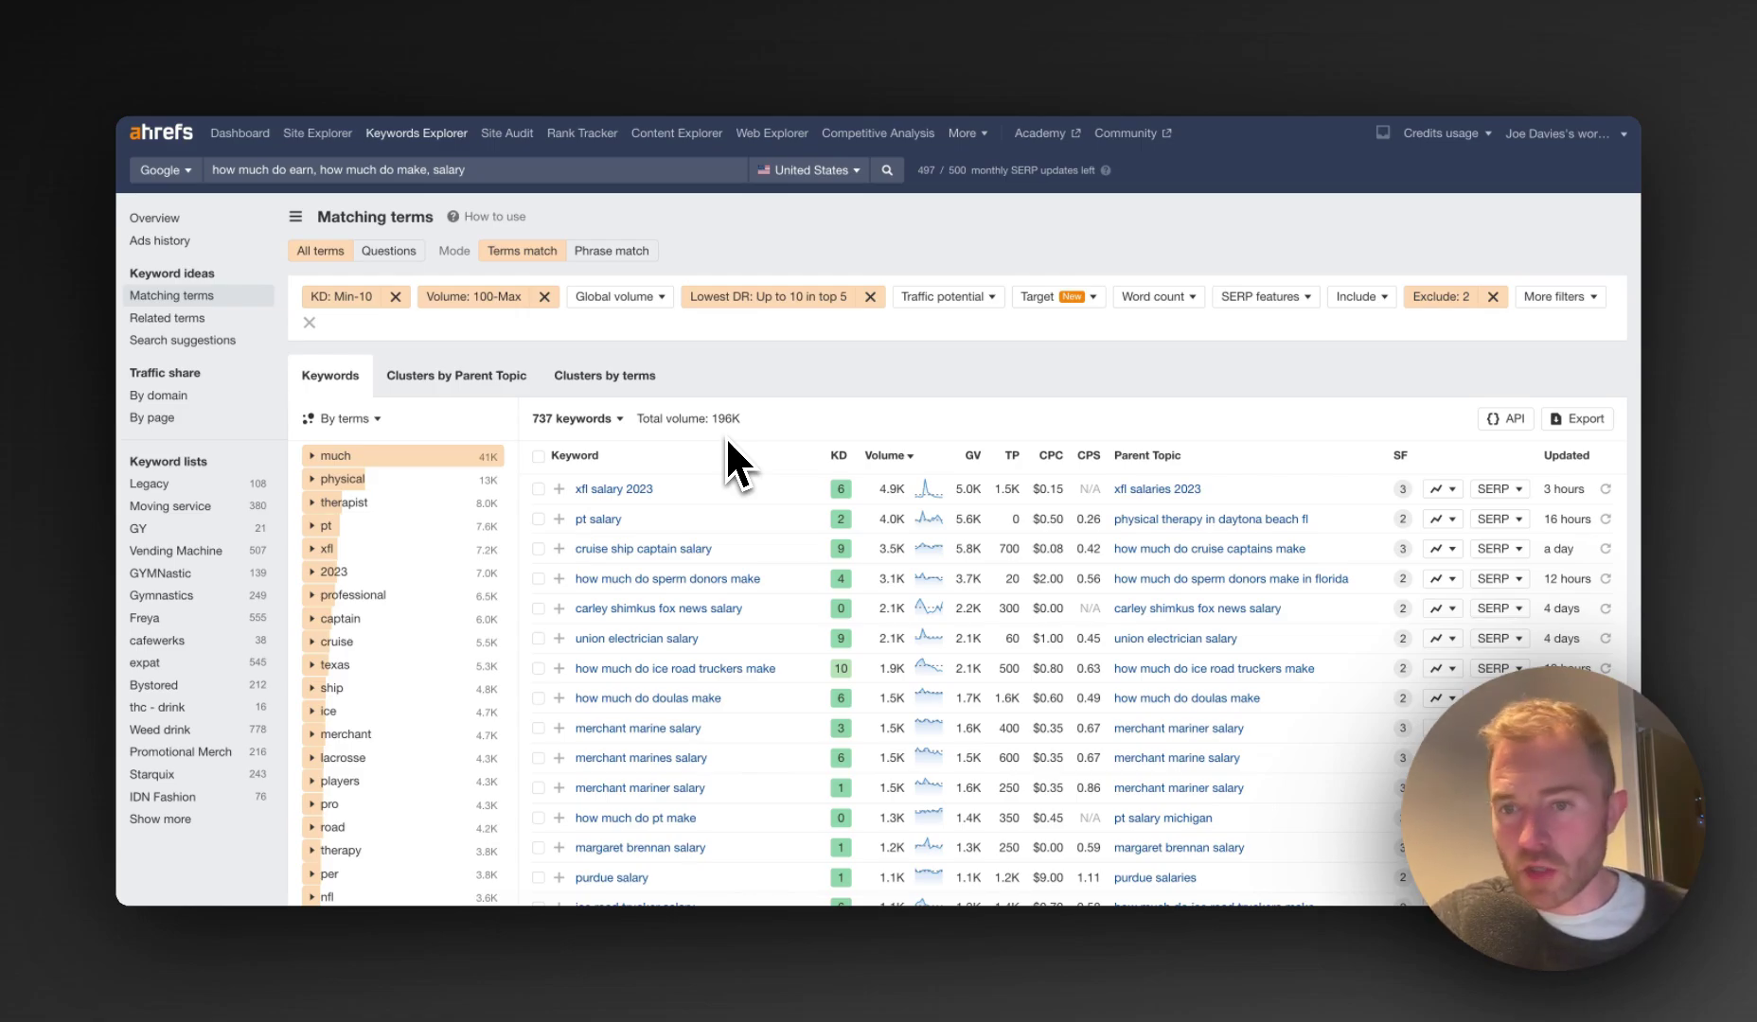
{"action": "scroll", "coordinate": [725, 435], "scroll_direction": "down", "scroll_amount": 1}
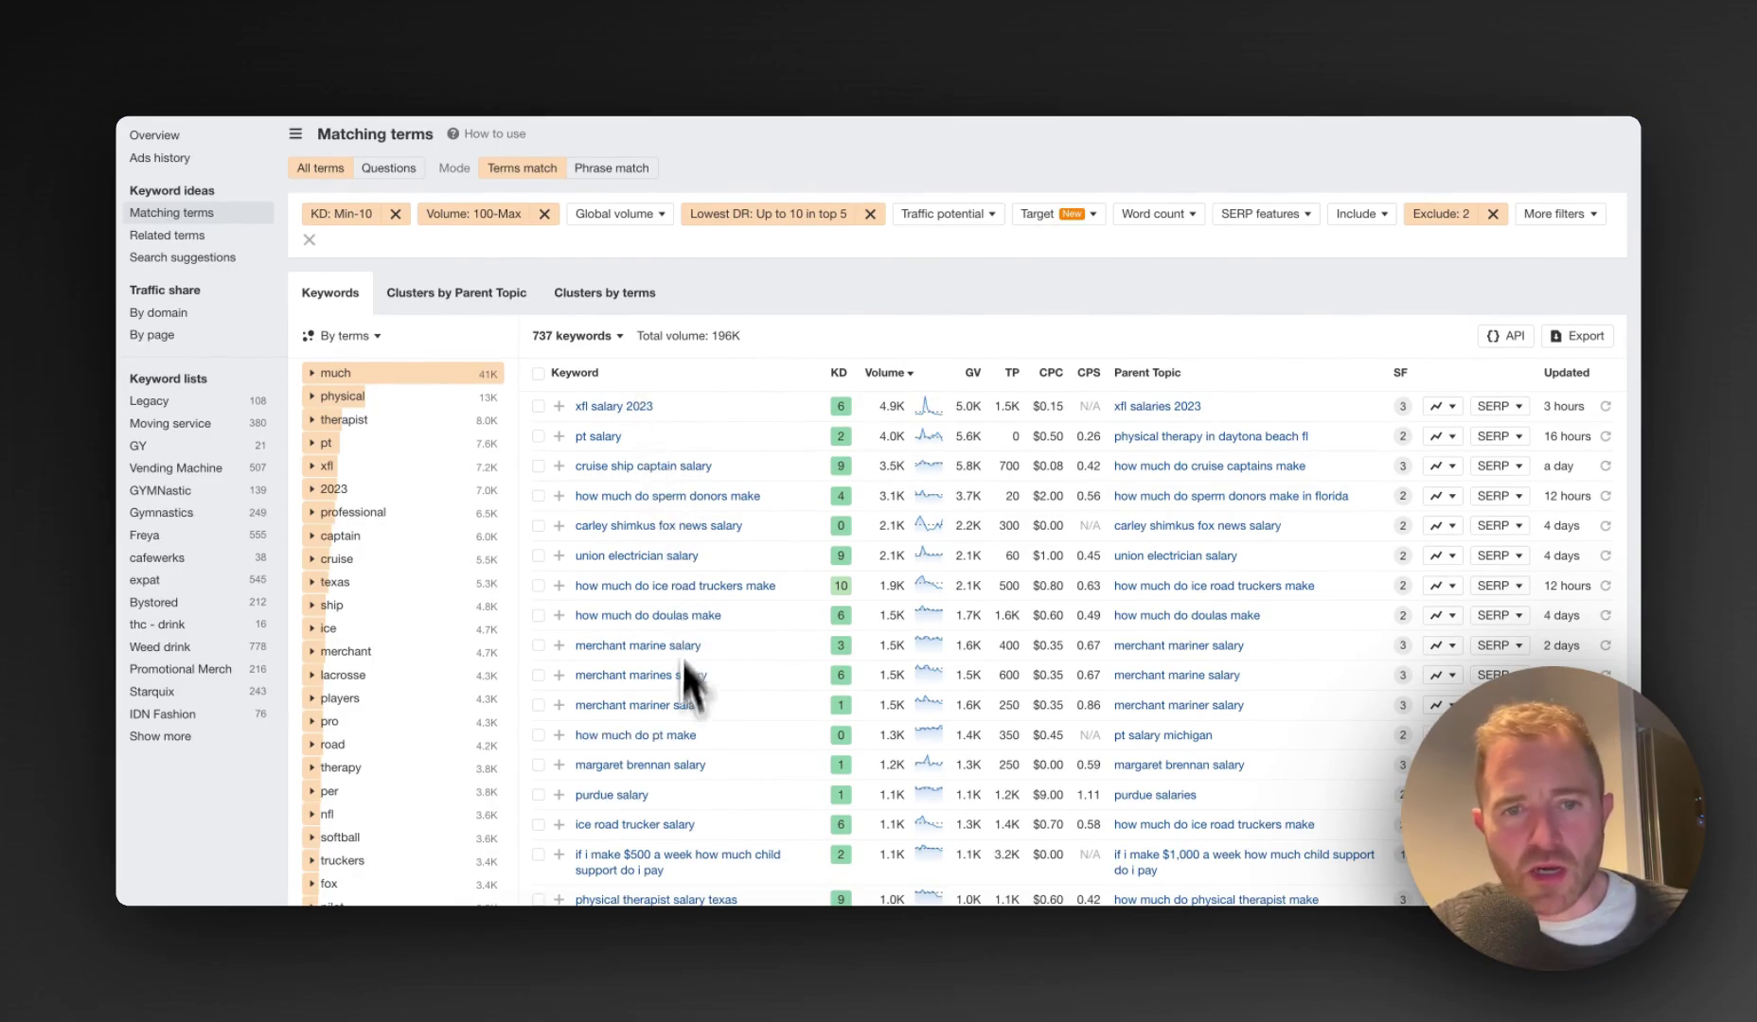
{"action": "scroll", "coordinate": [684, 416], "scroll_direction": "up", "scroll_amount": 1}
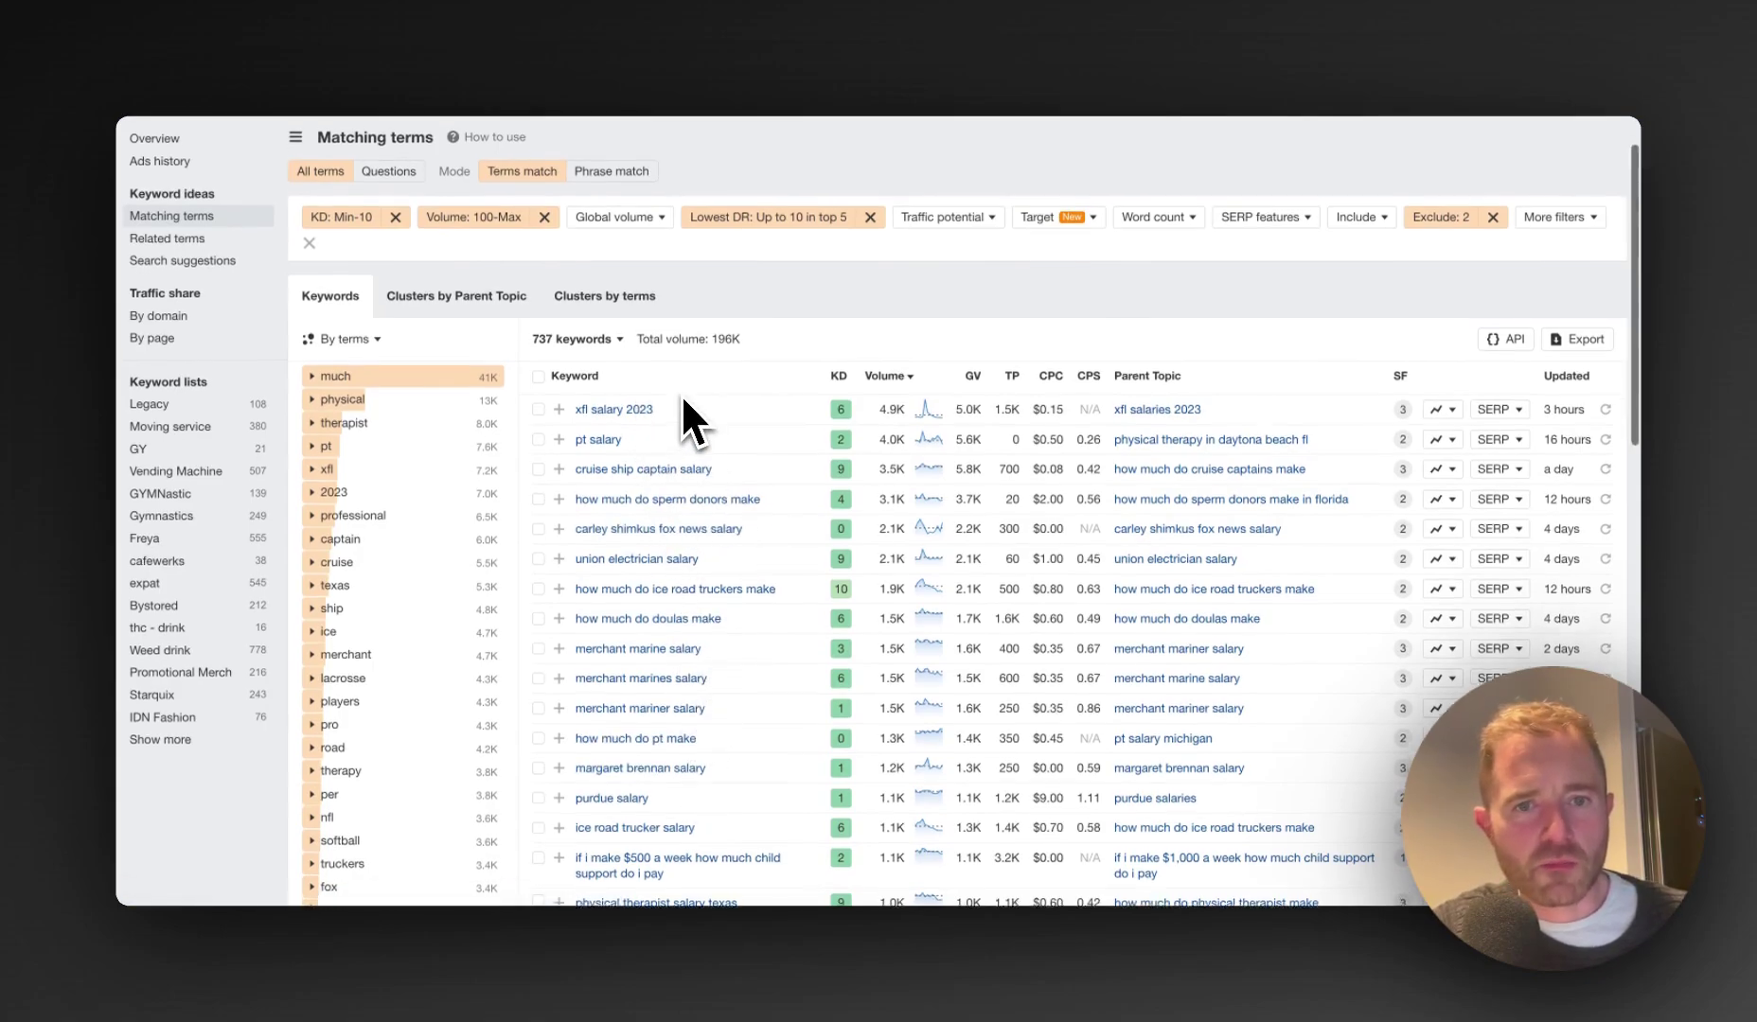
{"action": "scroll", "coordinate": [683, 417], "scroll_direction": "up", "scroll_amount": 1}
{"action": "scroll", "coordinate": [683, 416], "scroll_direction": "down", "scroll_amount": 3}
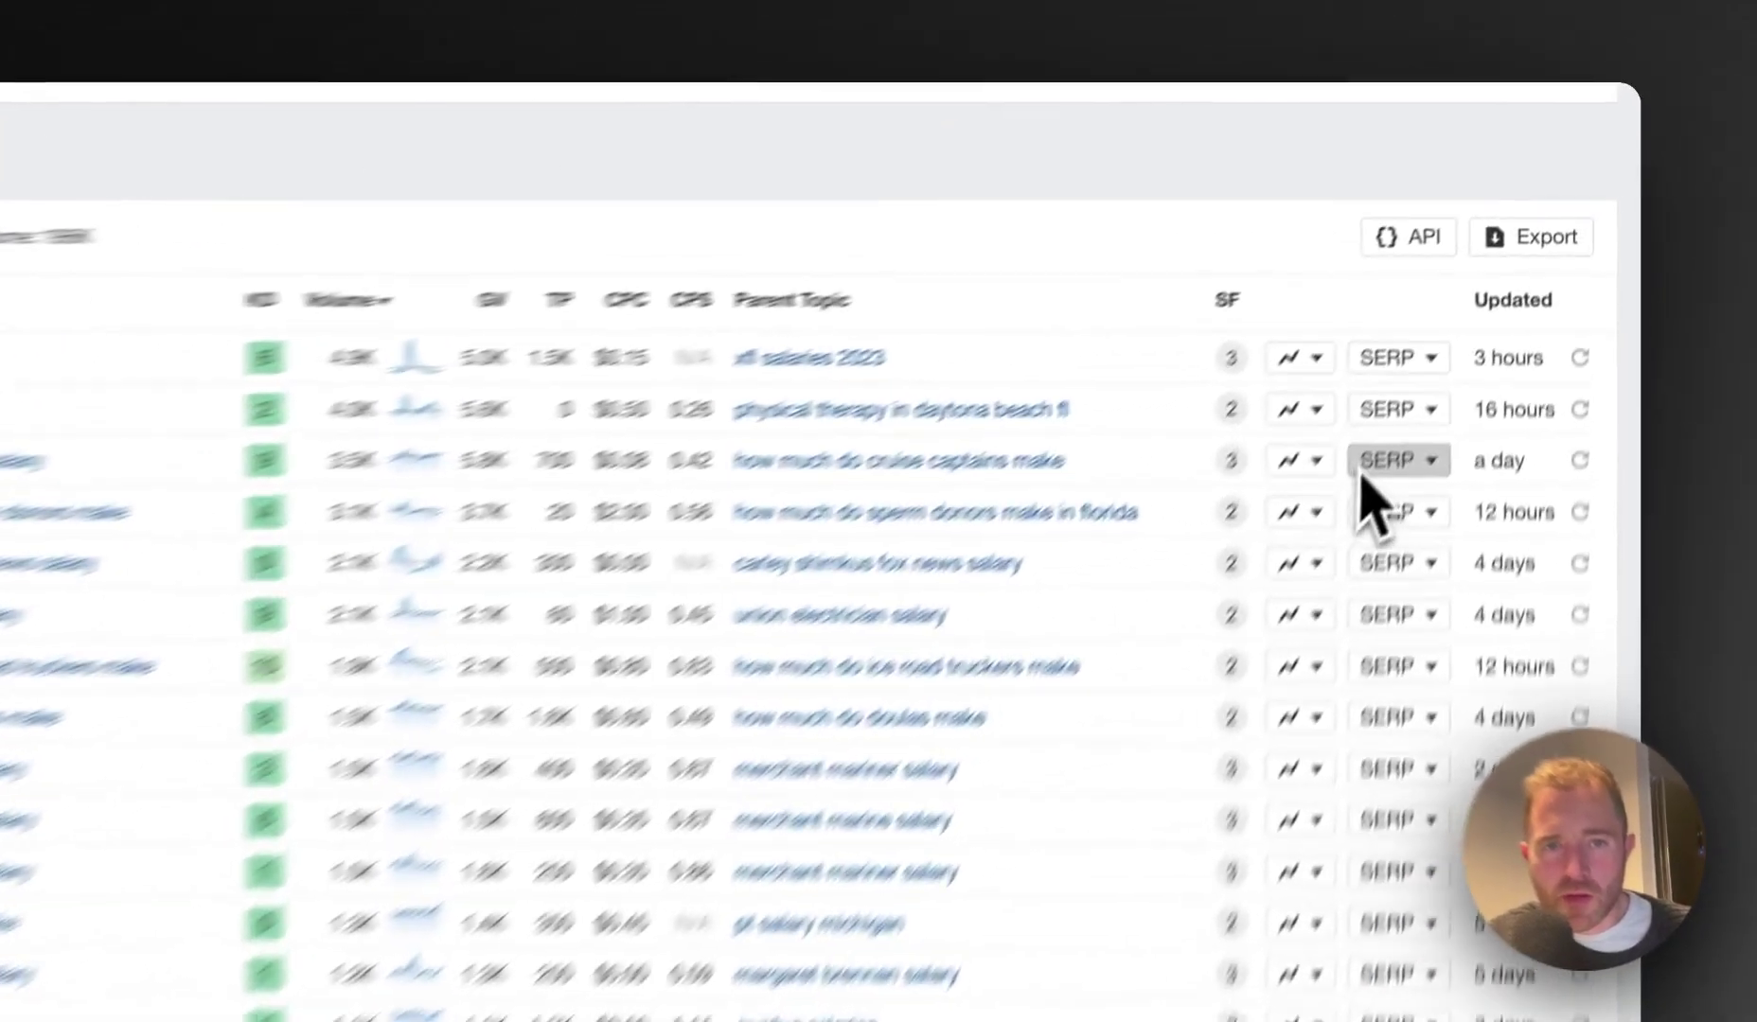
{"action": "left_click", "coordinate": [1482, 337]}
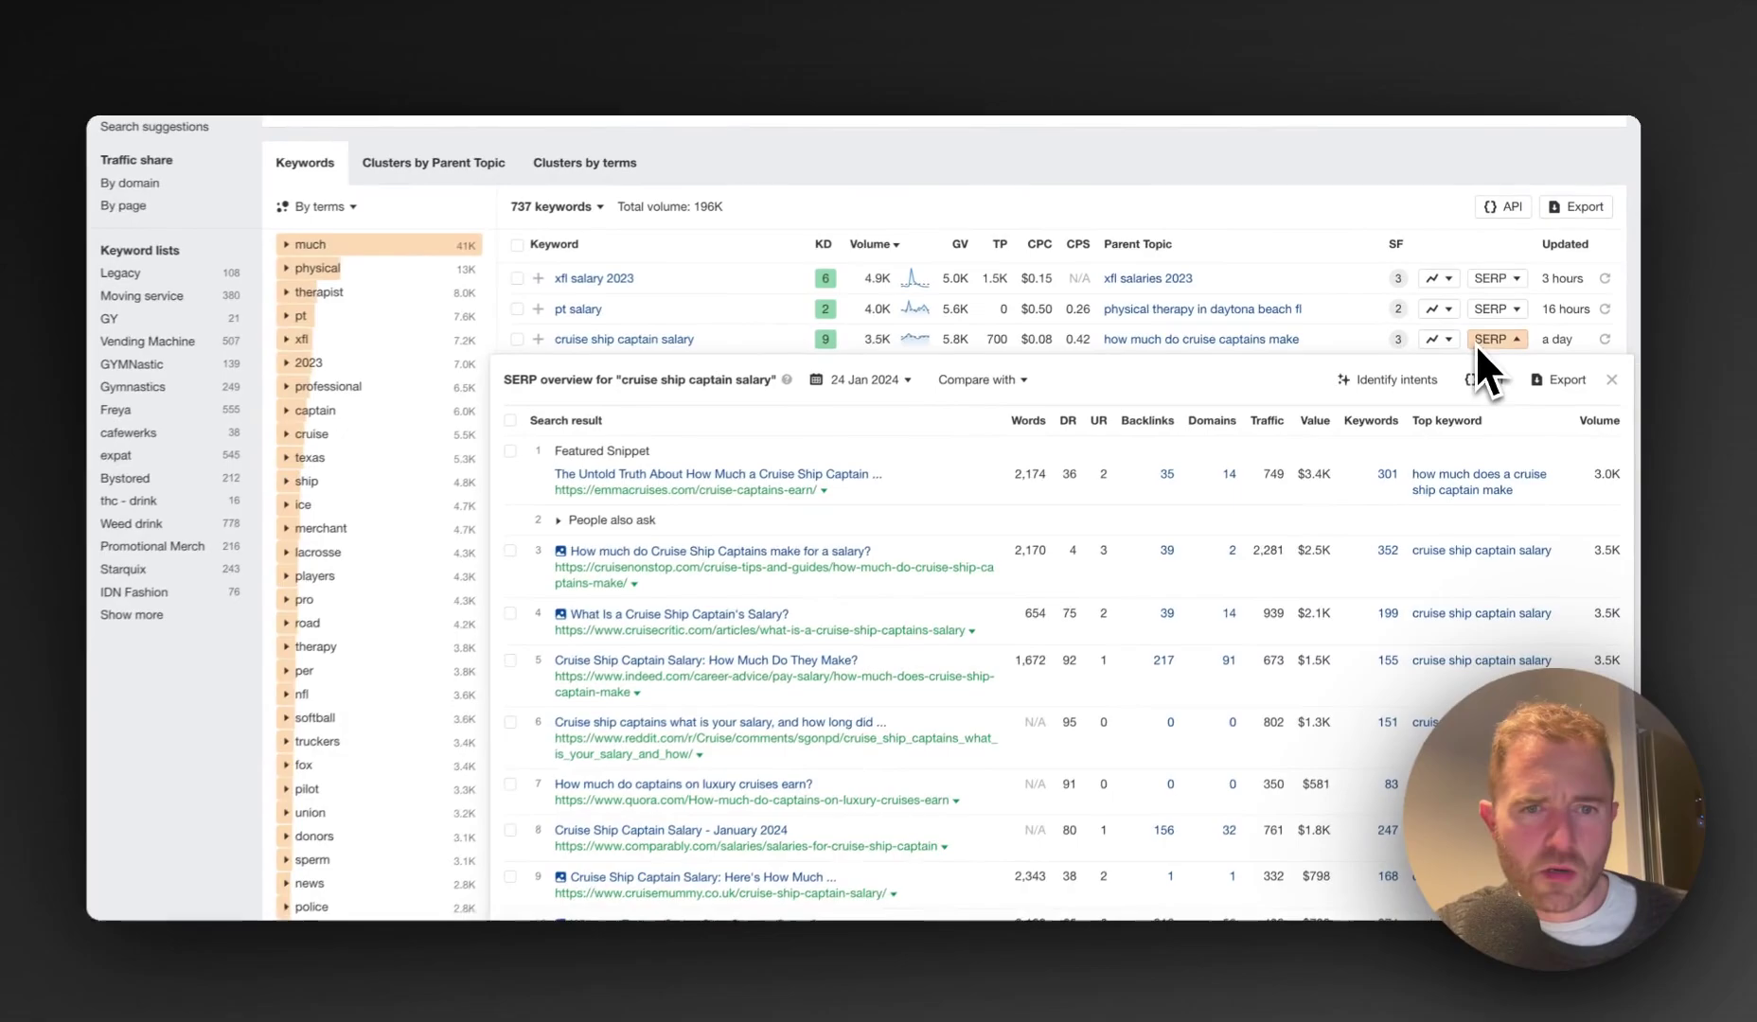
{"action": "scroll", "coordinate": [1053, 561], "scroll_direction": "down", "scroll_amount": 1}
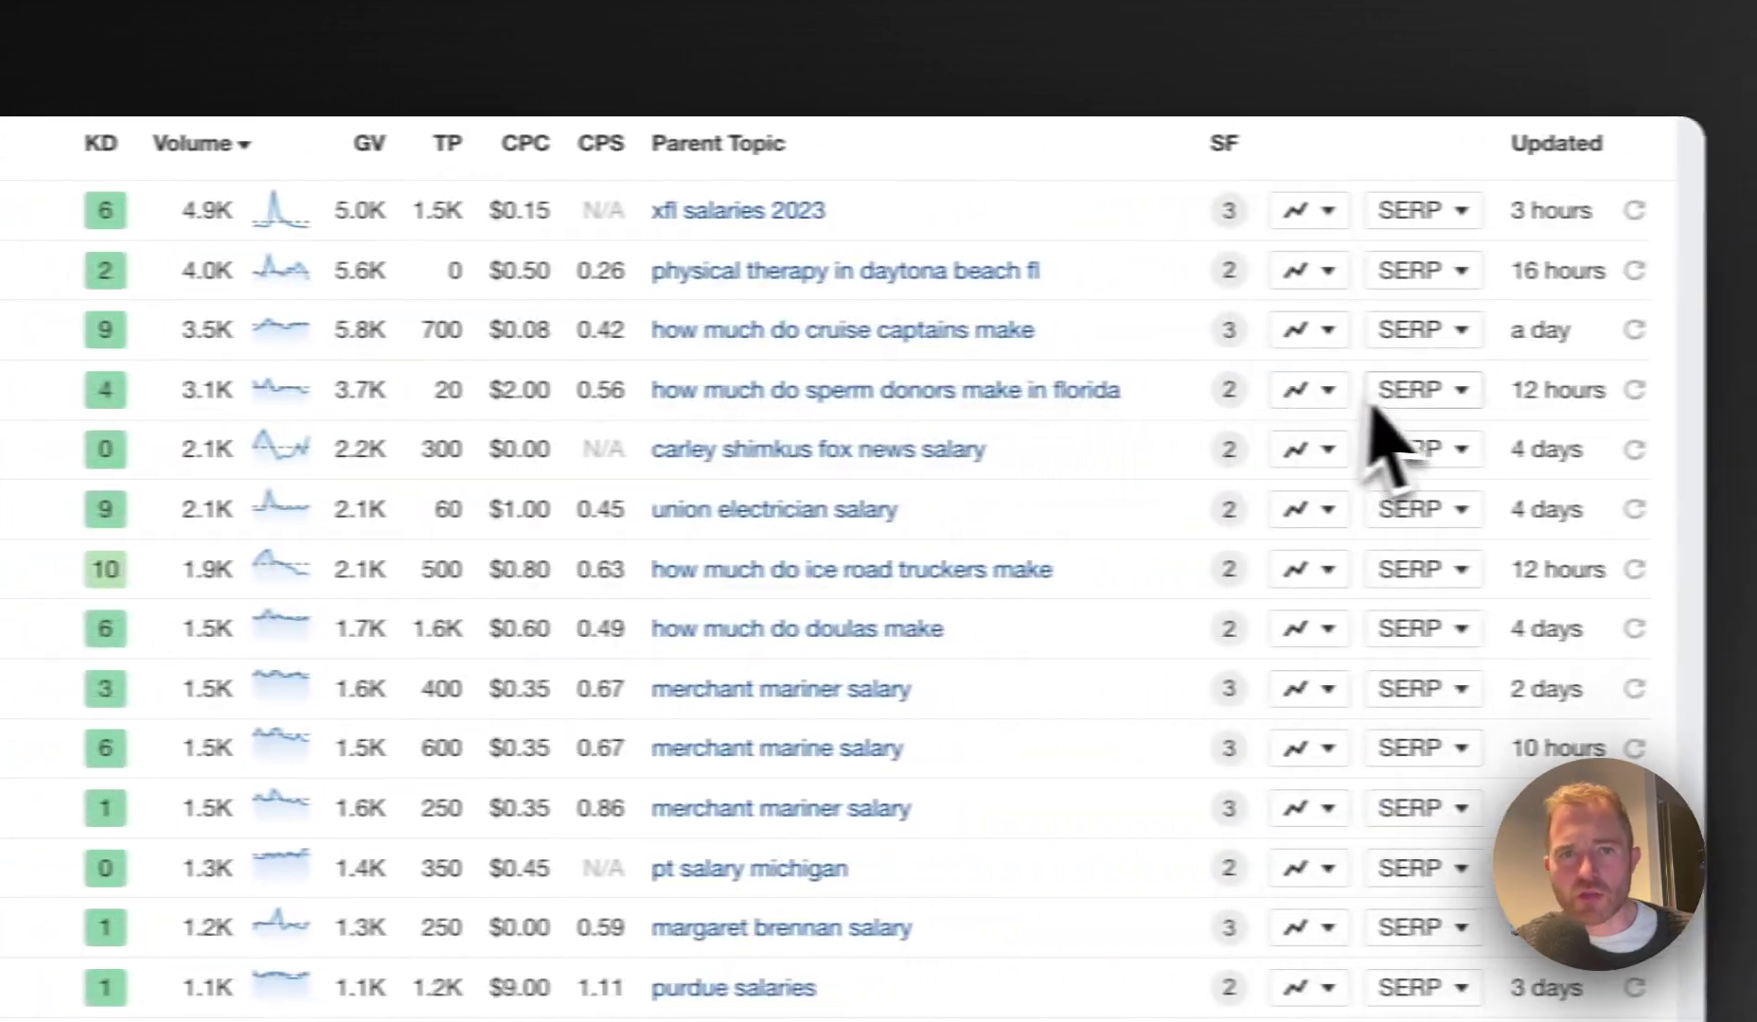
{"action": "left_click", "coordinate": [1353, 390]}
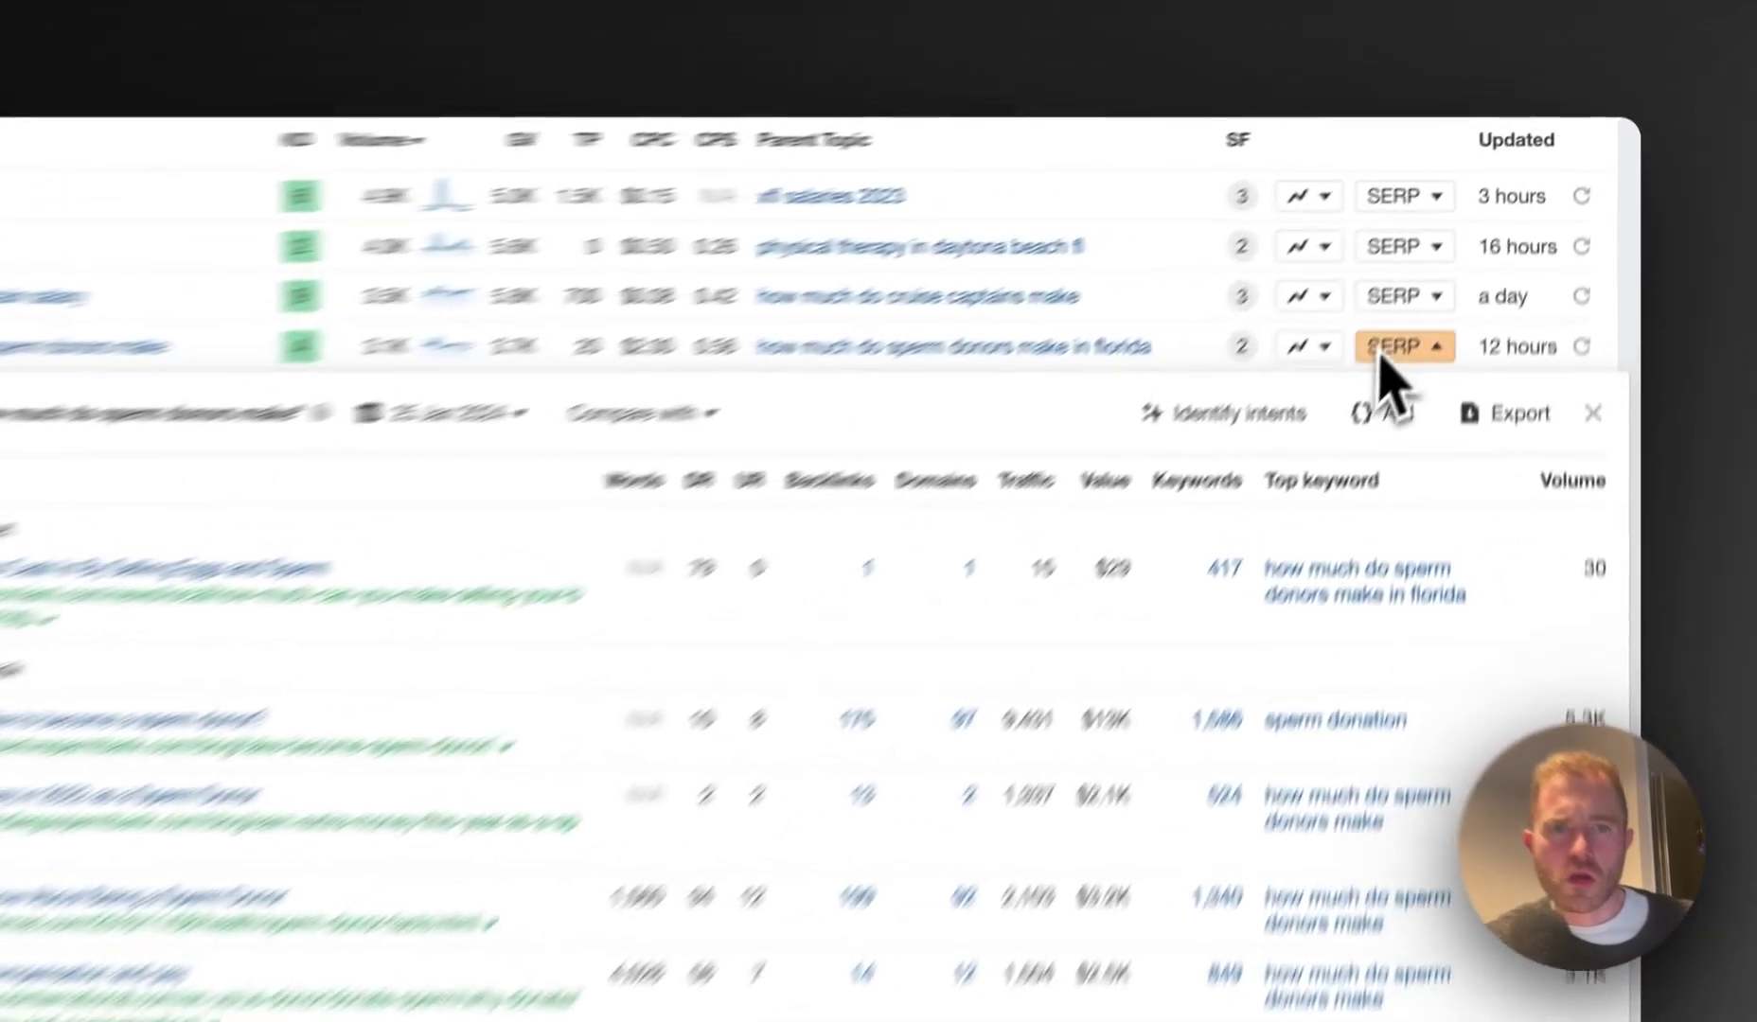
{"action": "left_click", "coordinate": [1498, 253]}
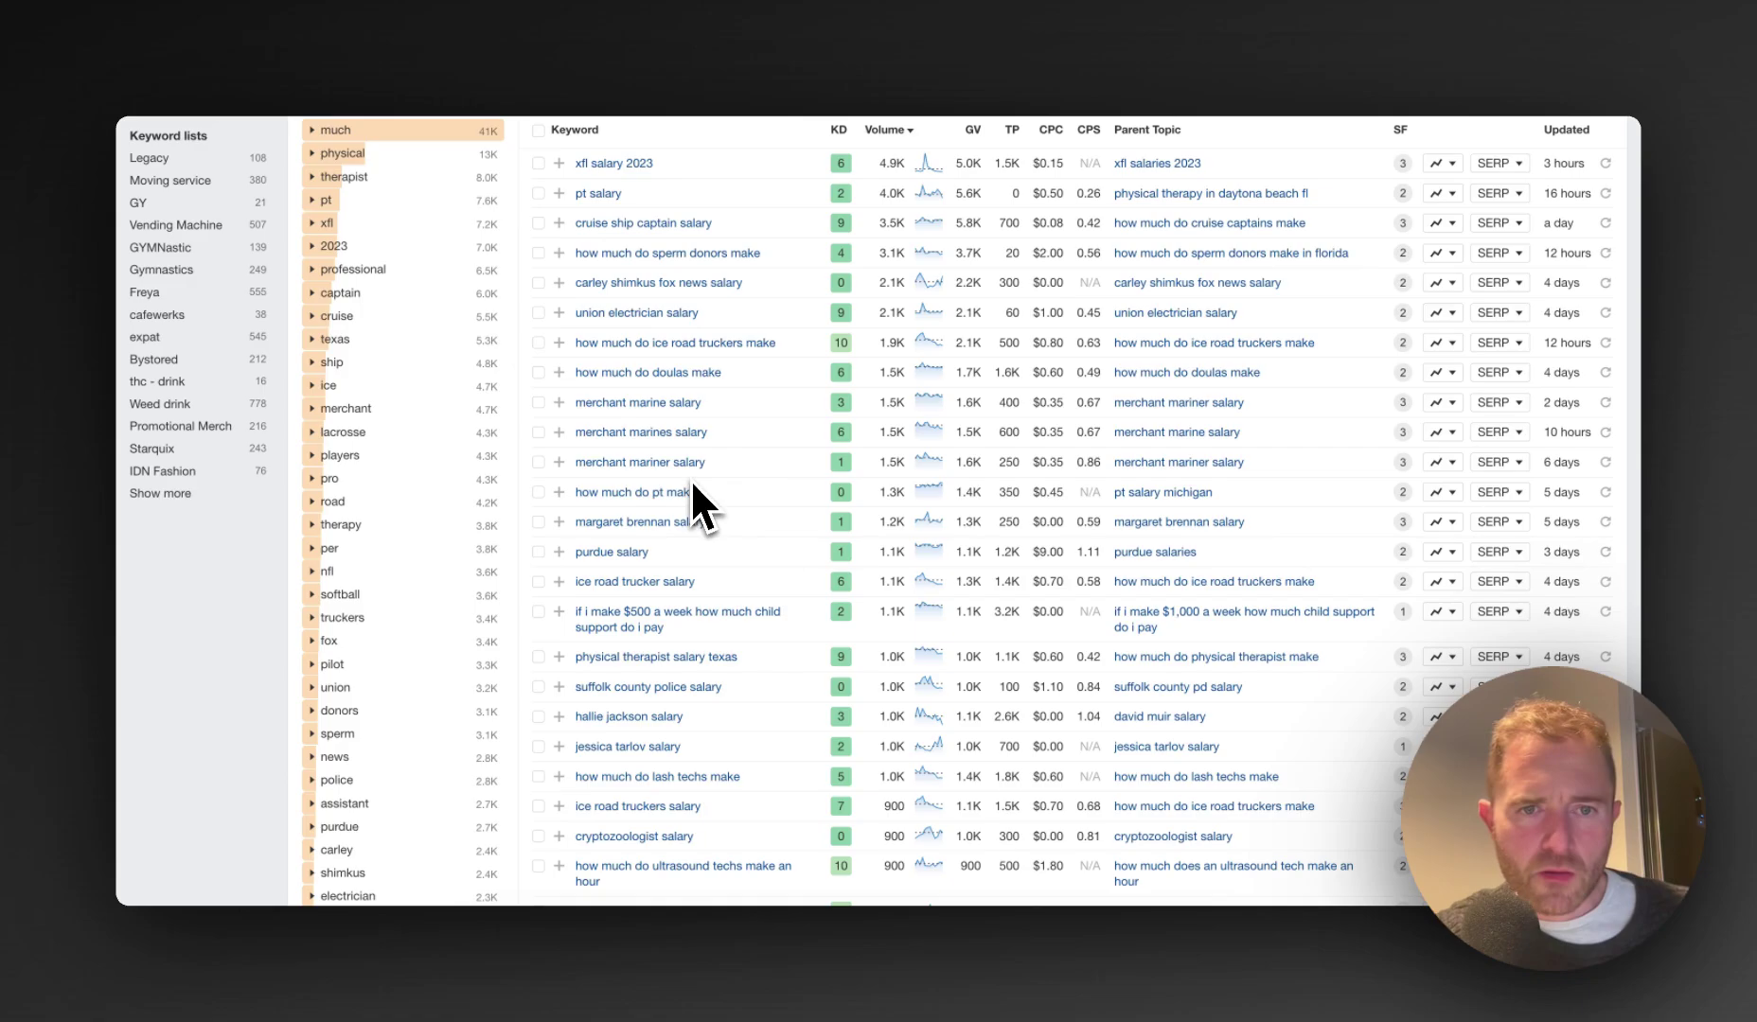
{"action": "scroll", "coordinate": [692, 476], "scroll_direction": "down", "scroll_amount": 5}
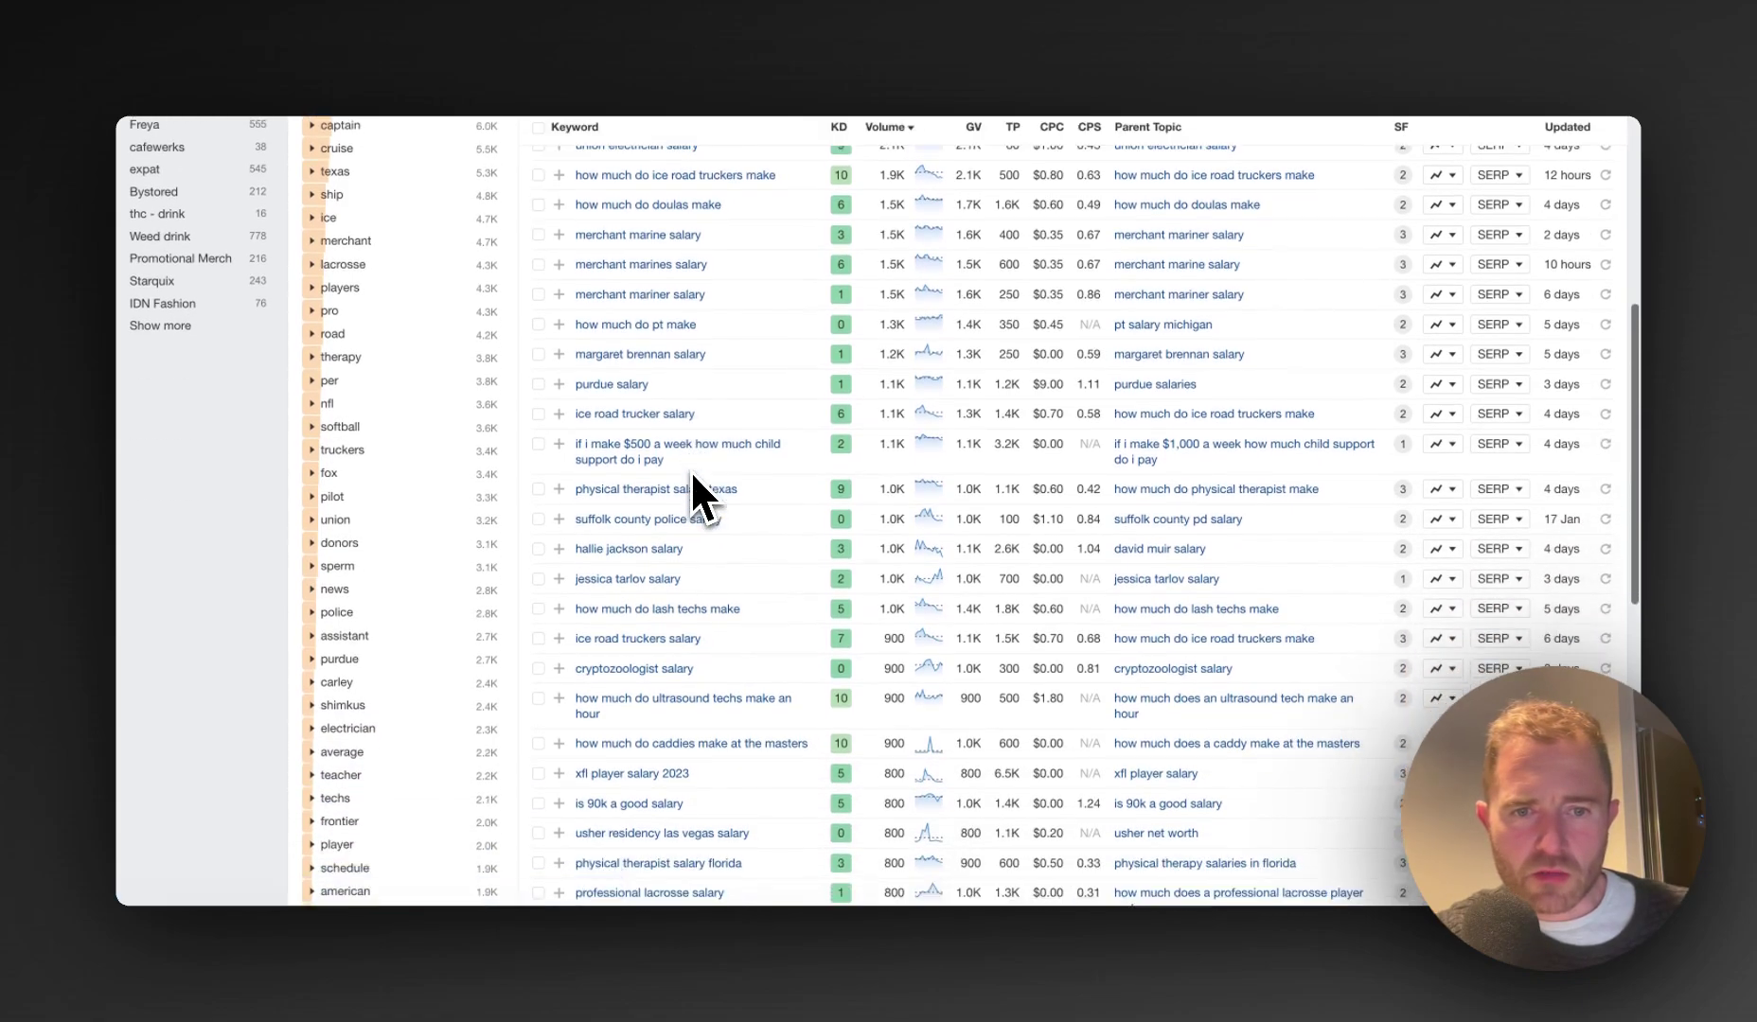
{"action": "scroll", "coordinate": [691, 473], "scroll_direction": "down", "scroll_amount": 3}
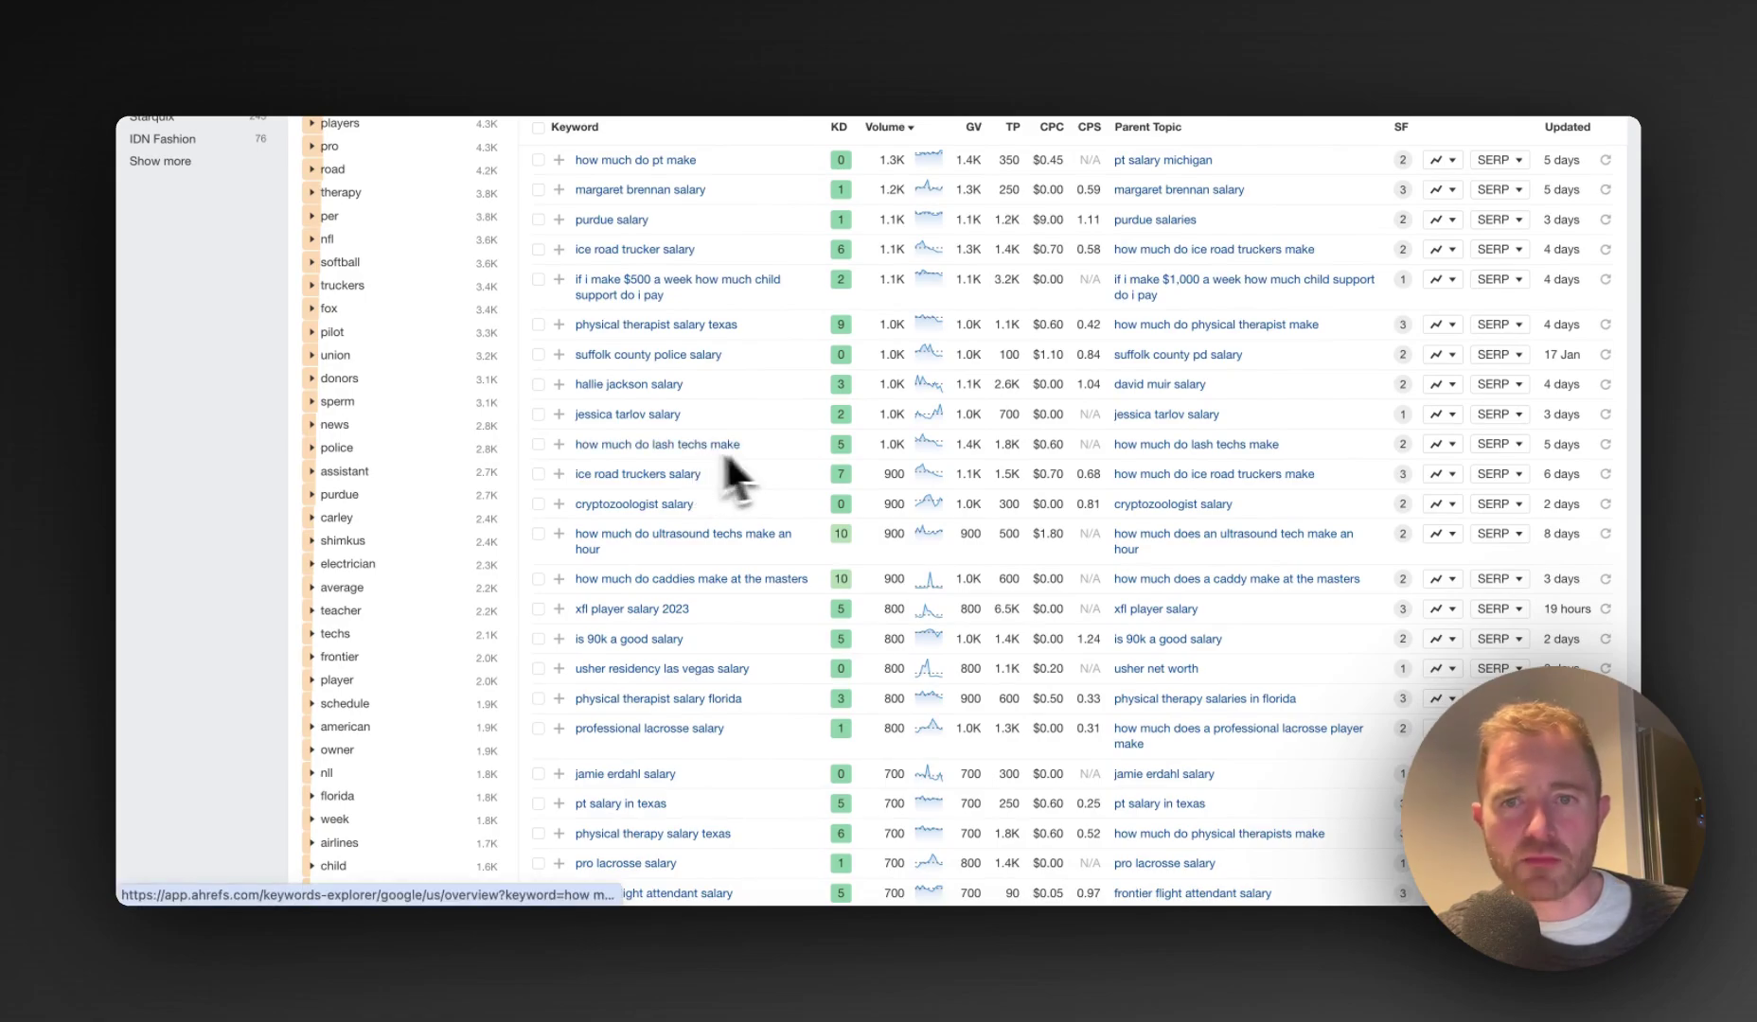
{"action": "left_click", "coordinate": [1495, 442]}
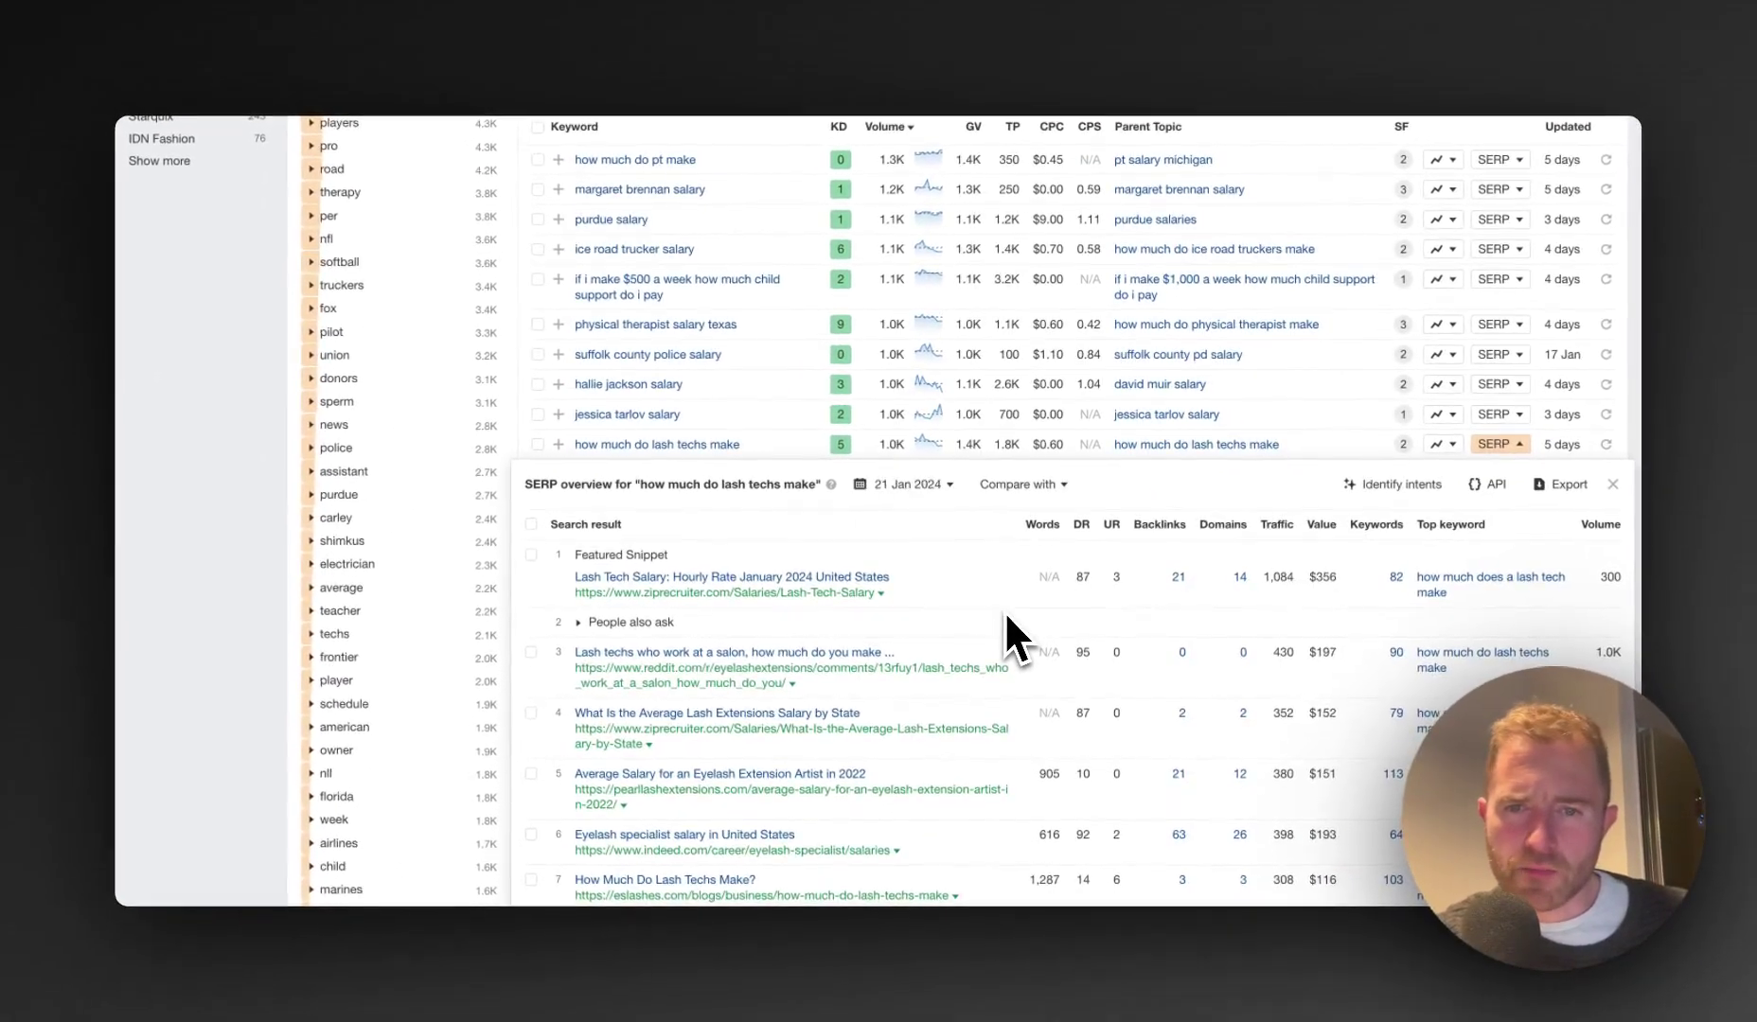
{"action": "scroll", "coordinate": [1008, 629], "scroll_direction": "down", "scroll_amount": 2}
{"action": "scroll", "coordinate": [1006, 614], "scroll_direction": "down", "scroll_amount": 2}
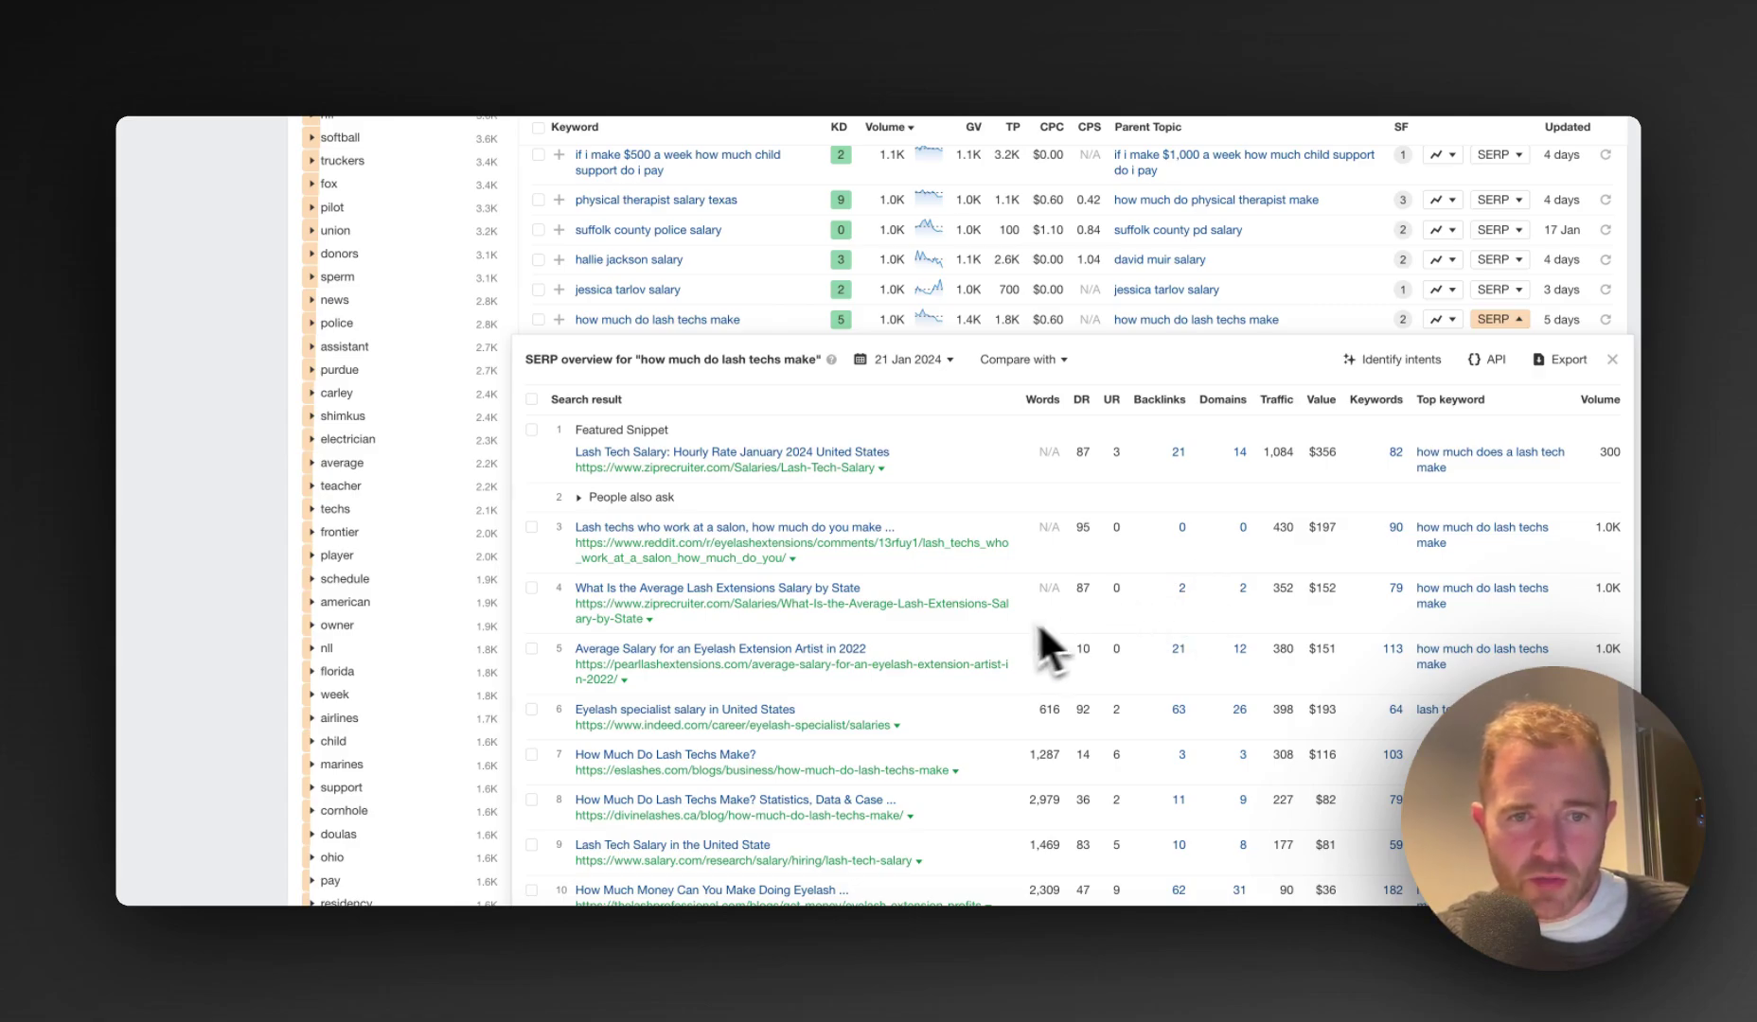
{"action": "scroll", "coordinate": [947, 605], "scroll_direction": "down", "scroll_amount": 2}
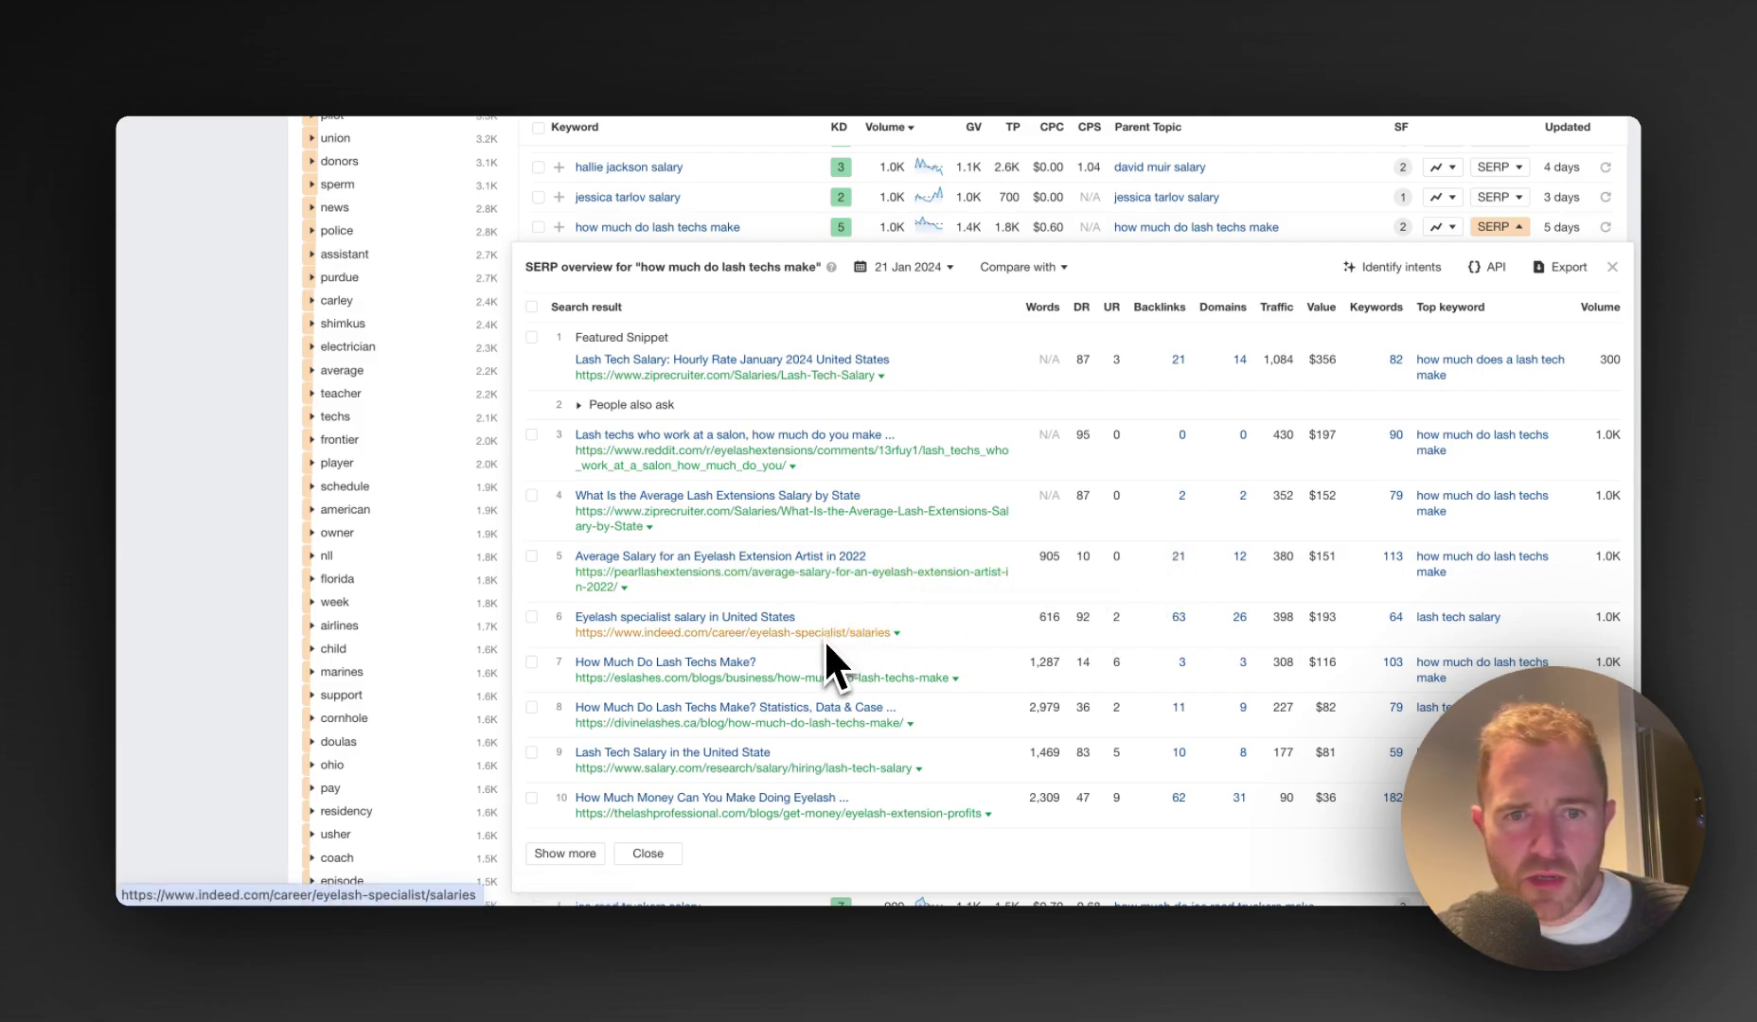
{"action": "scroll", "coordinate": [822, 640], "scroll_direction": "down", "scroll_amount": 2}
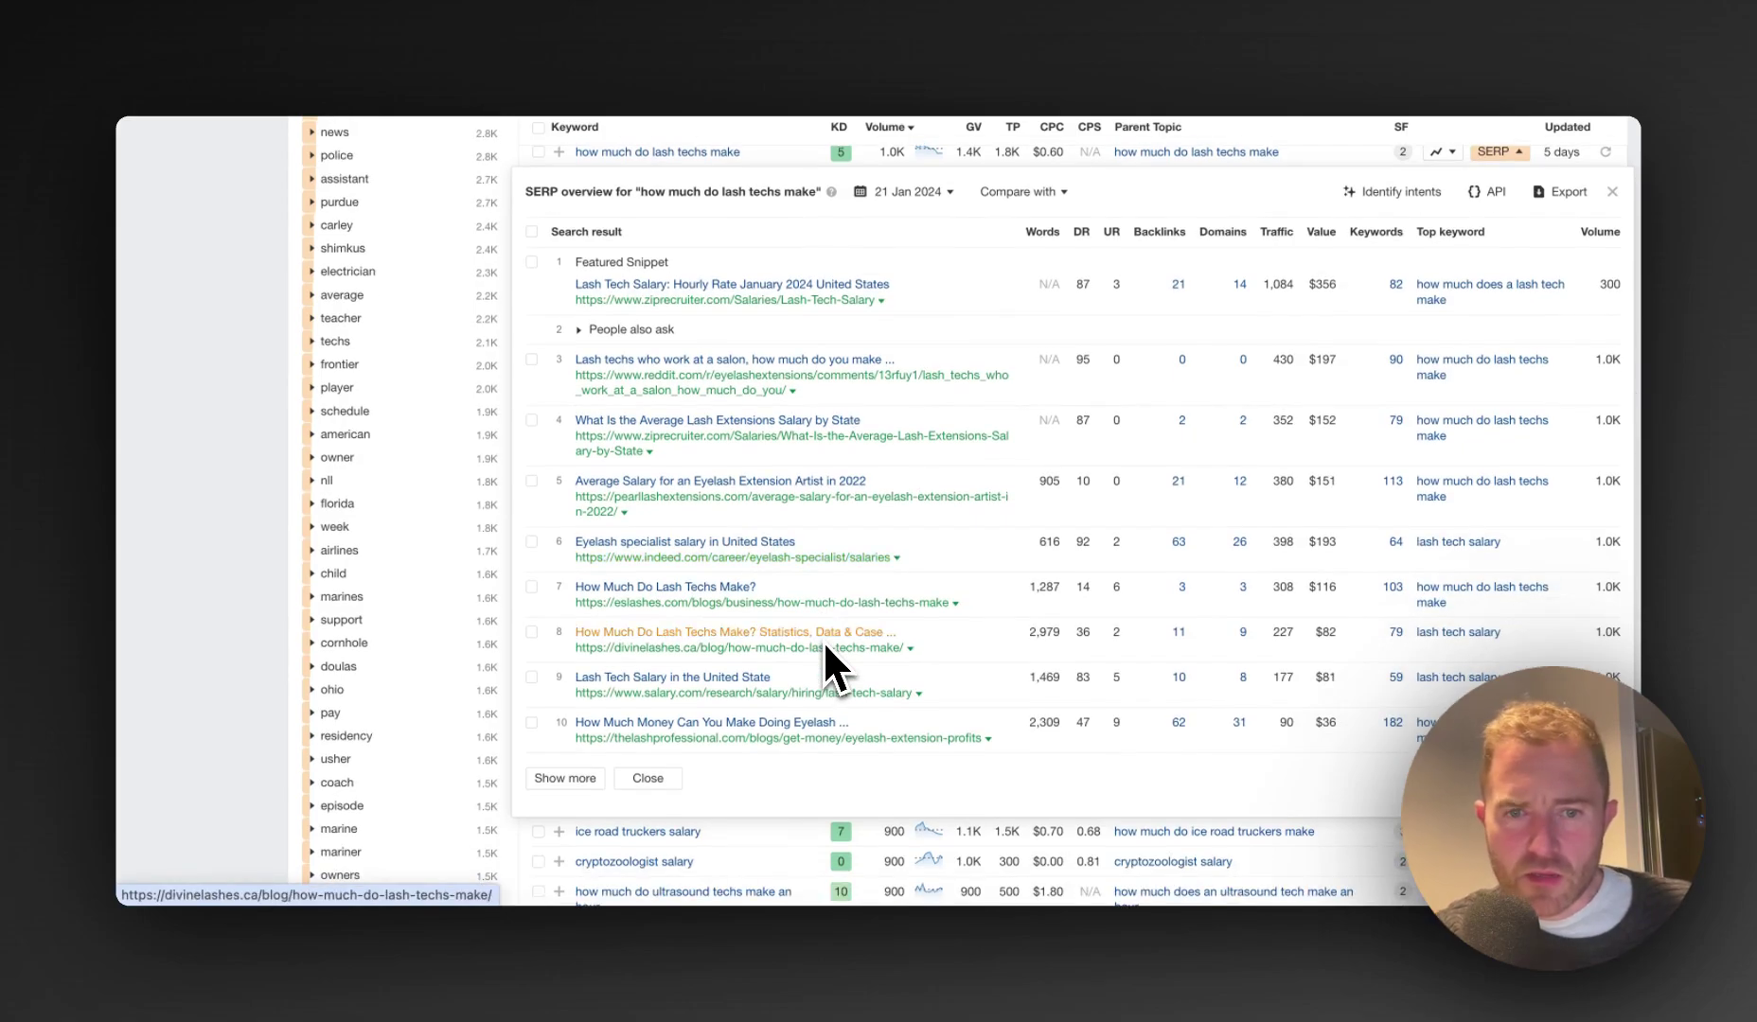
{"action": "scroll", "coordinate": [829, 658], "scroll_direction": "up", "scroll_amount": 1}
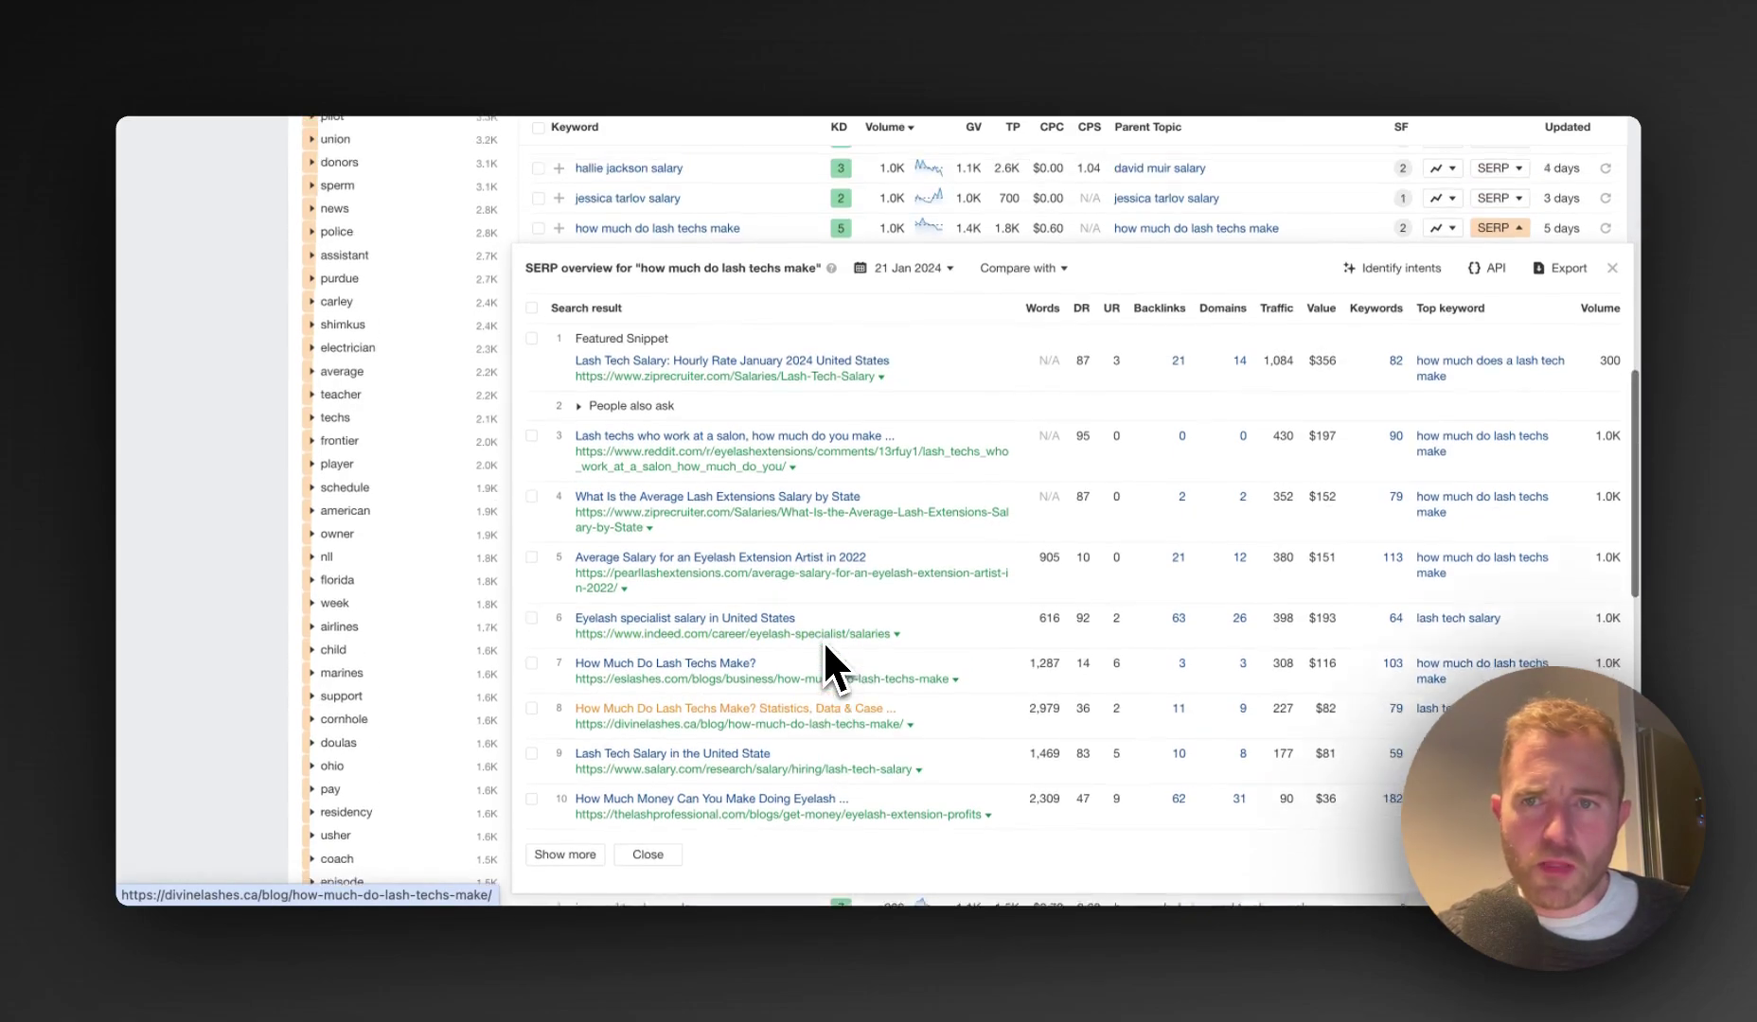
{"action": "scroll", "coordinate": [946, 606], "scroll_direction": "down", "scroll_amount": 4}
{"action": "scroll", "coordinate": [1056, 524], "scroll_direction": "up", "scroll_amount": 7}
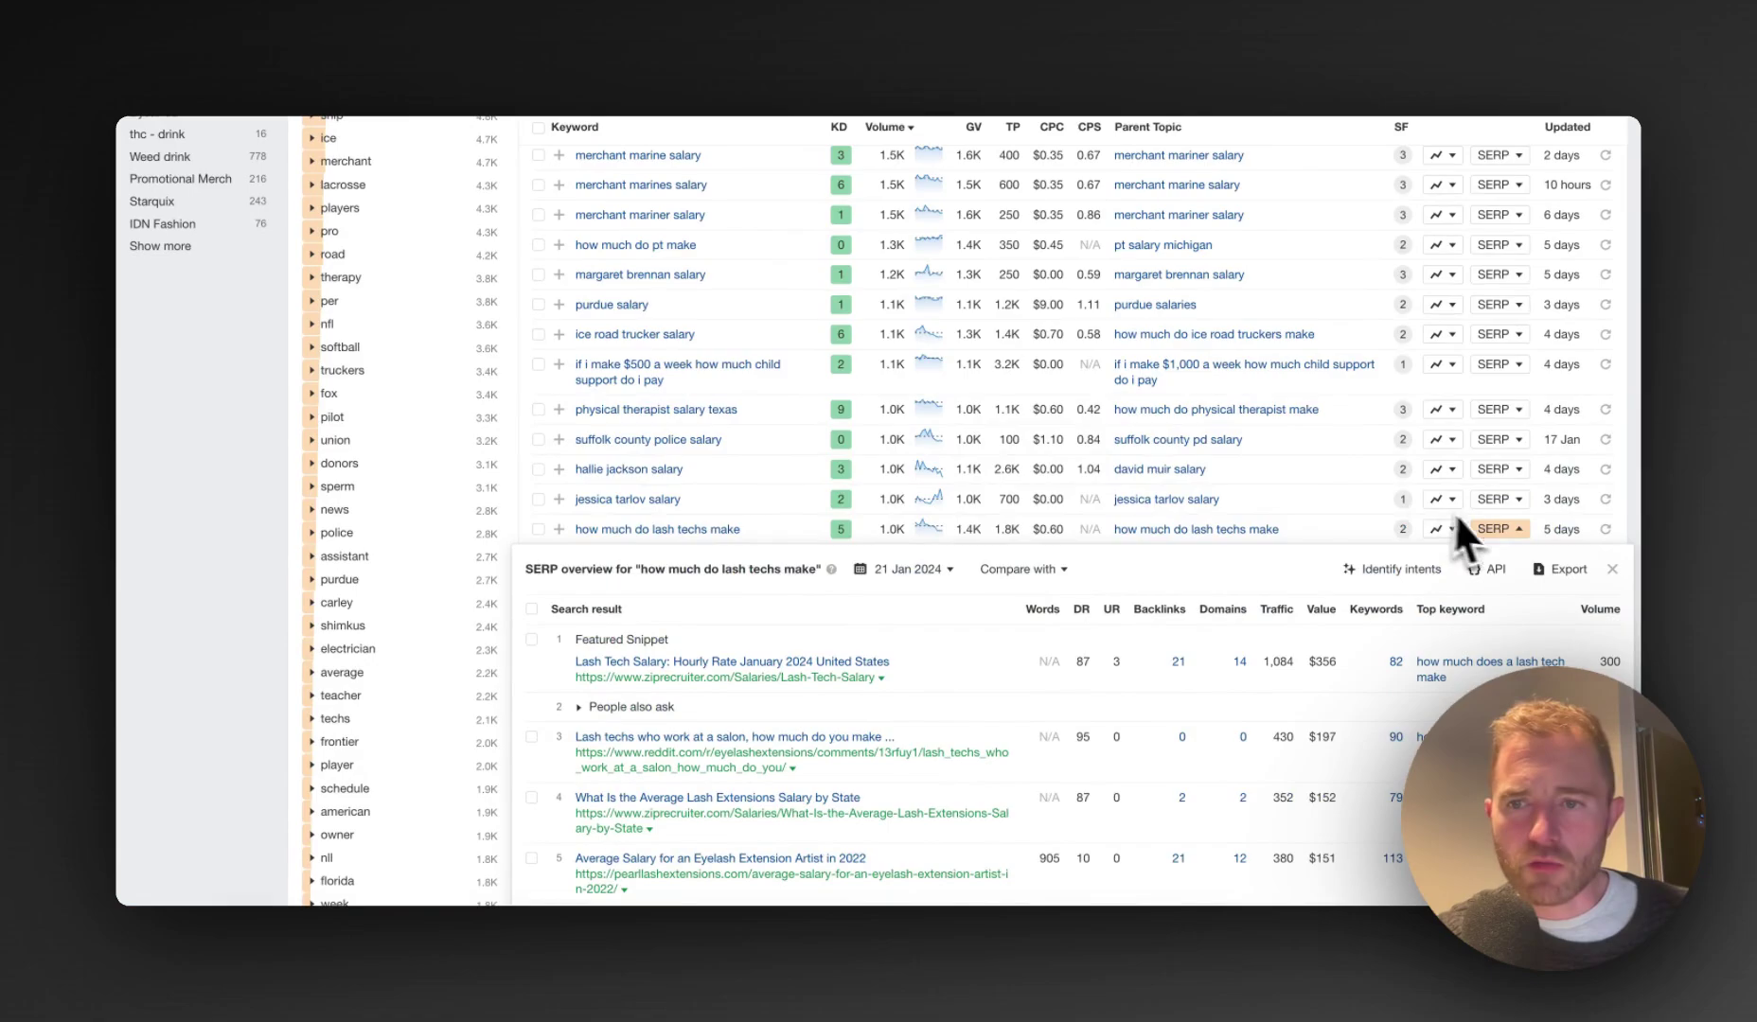
{"action": "left_click", "coordinate": [1476, 530]}
{"action": "scroll", "coordinate": [914, 379], "scroll_direction": "up", "scroll_amount": 4}
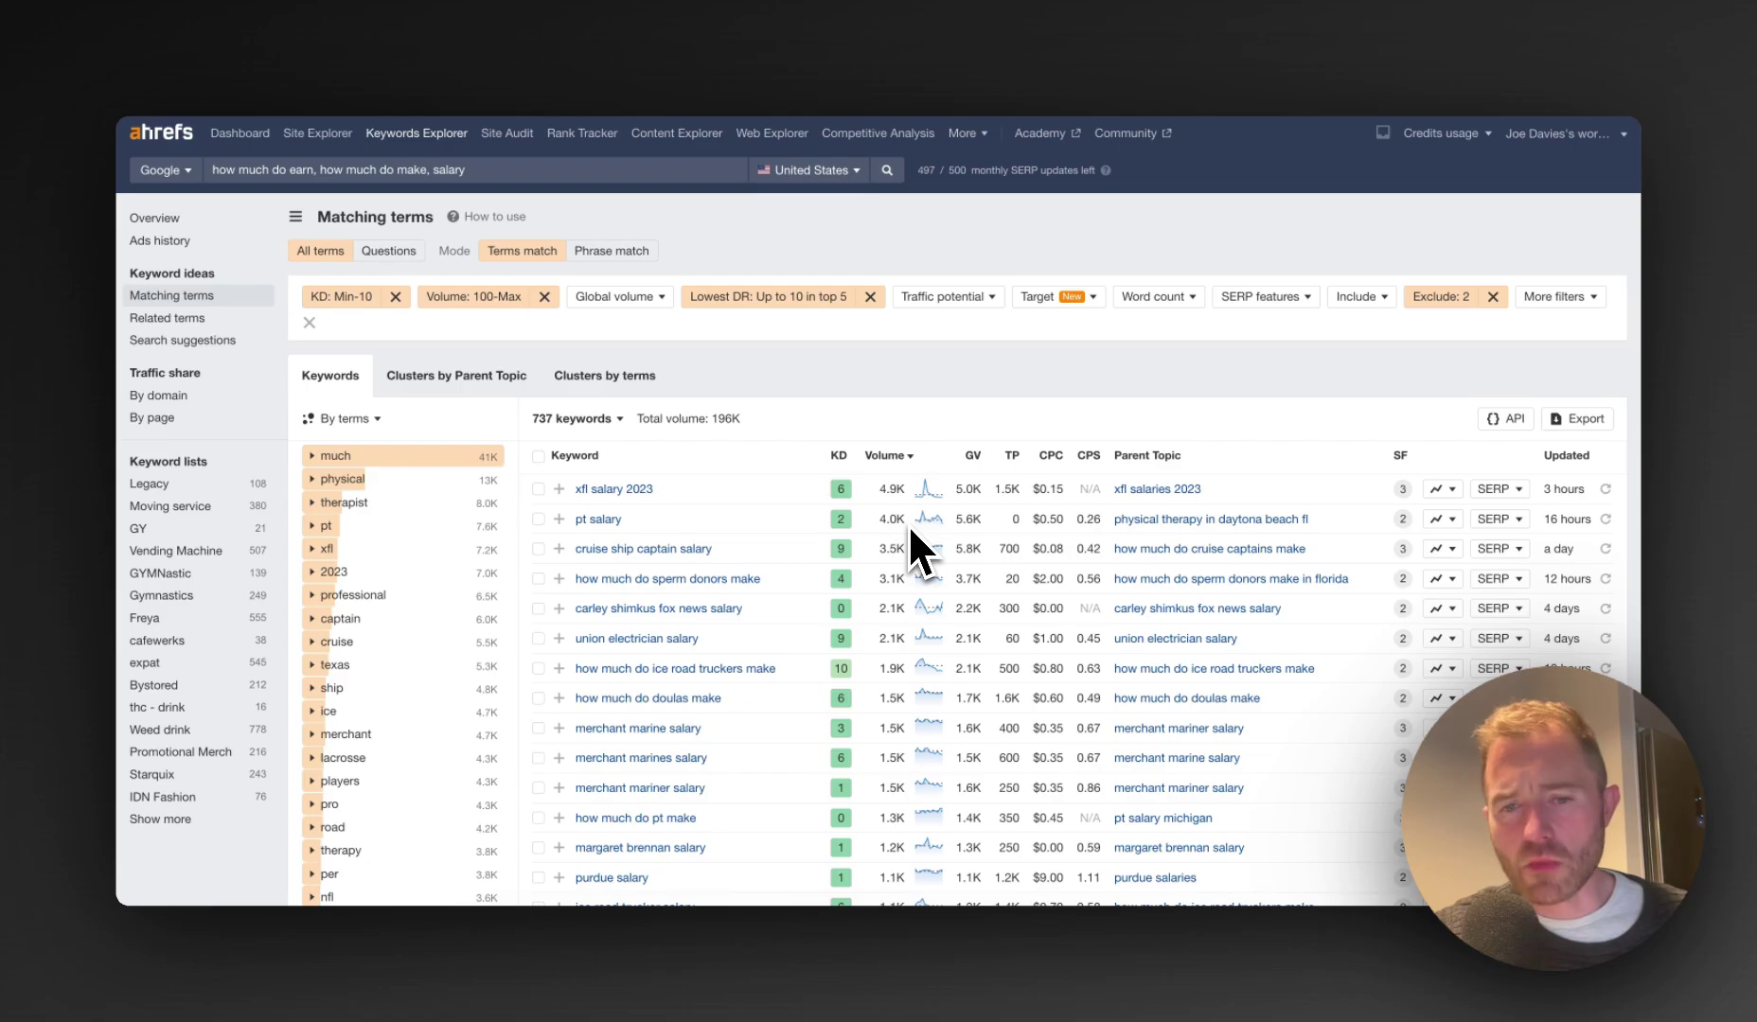
In a new tab, search Google for clusterai and open the ClusterAi keyword grouping site
{"action": "key", "text": "super+t"}
{"action": "type", "text": "slu"}
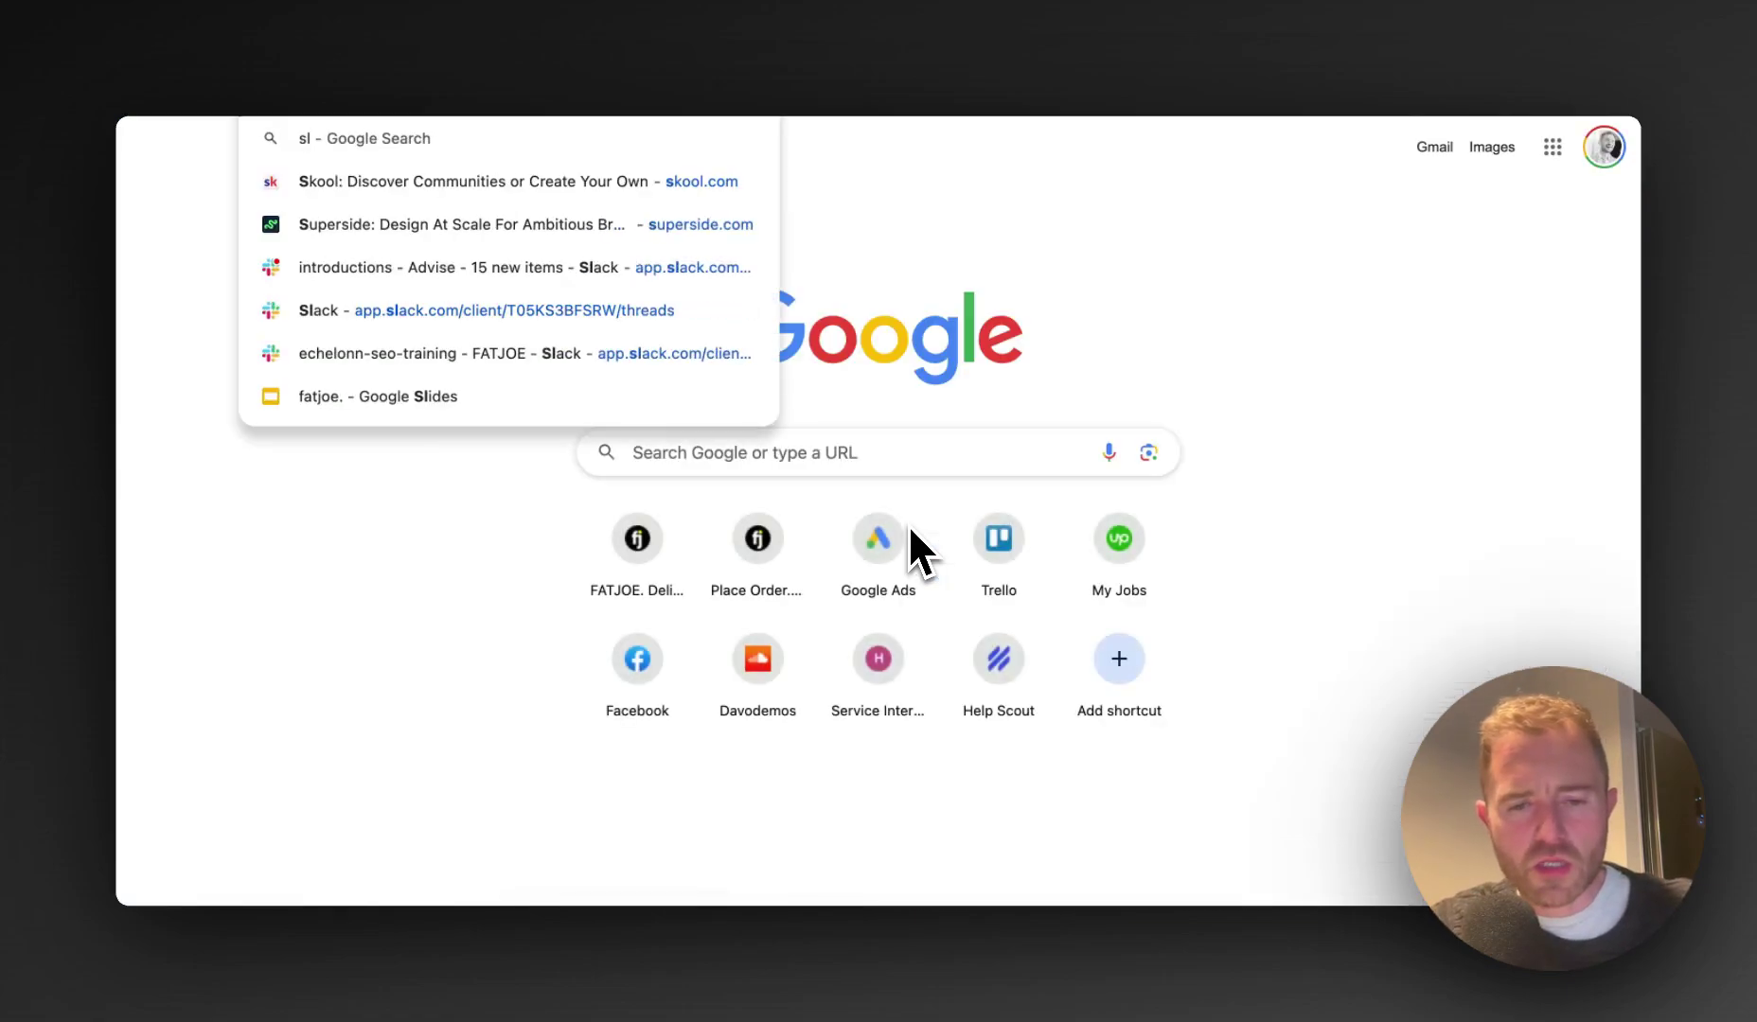
{"action": "key", "text": "BackSpace"}
{"action": "key", "text": "BackSpace"}
{"action": "key", "text": "BackSpace"}
{"action": "type", "text": "cli"}
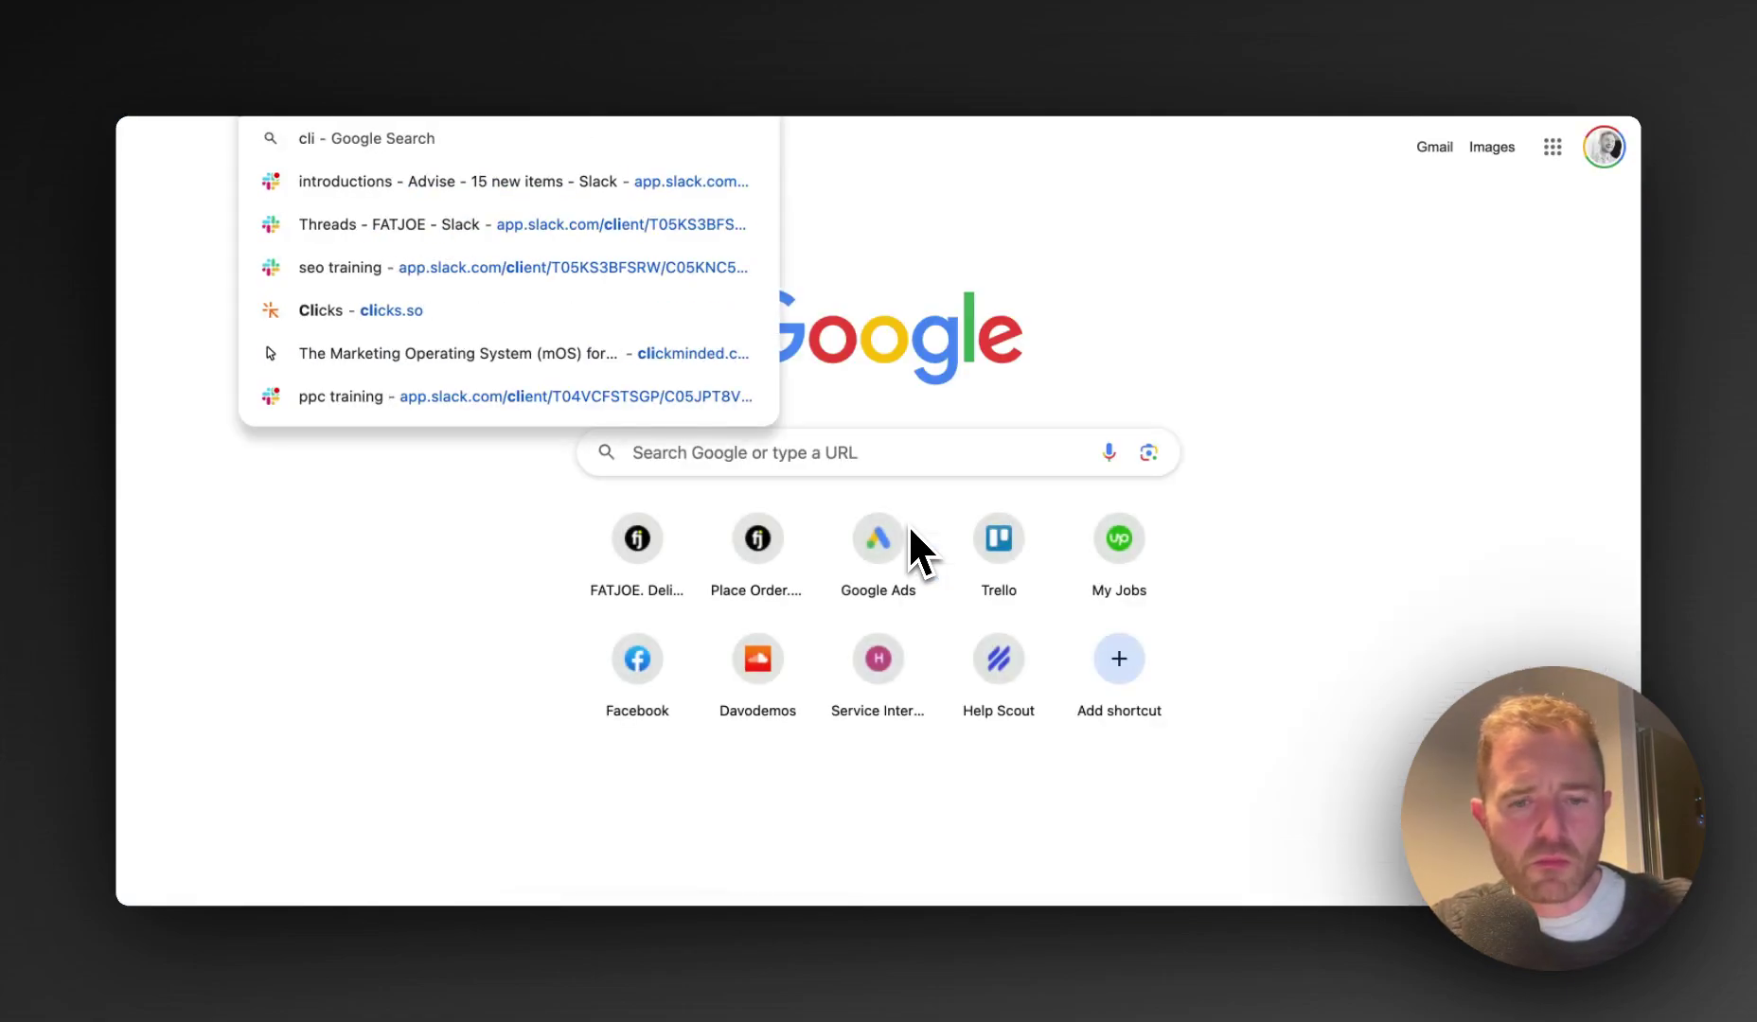
{"action": "key", "text": "BackSpace"}
{"action": "type", "text": "usterai"}
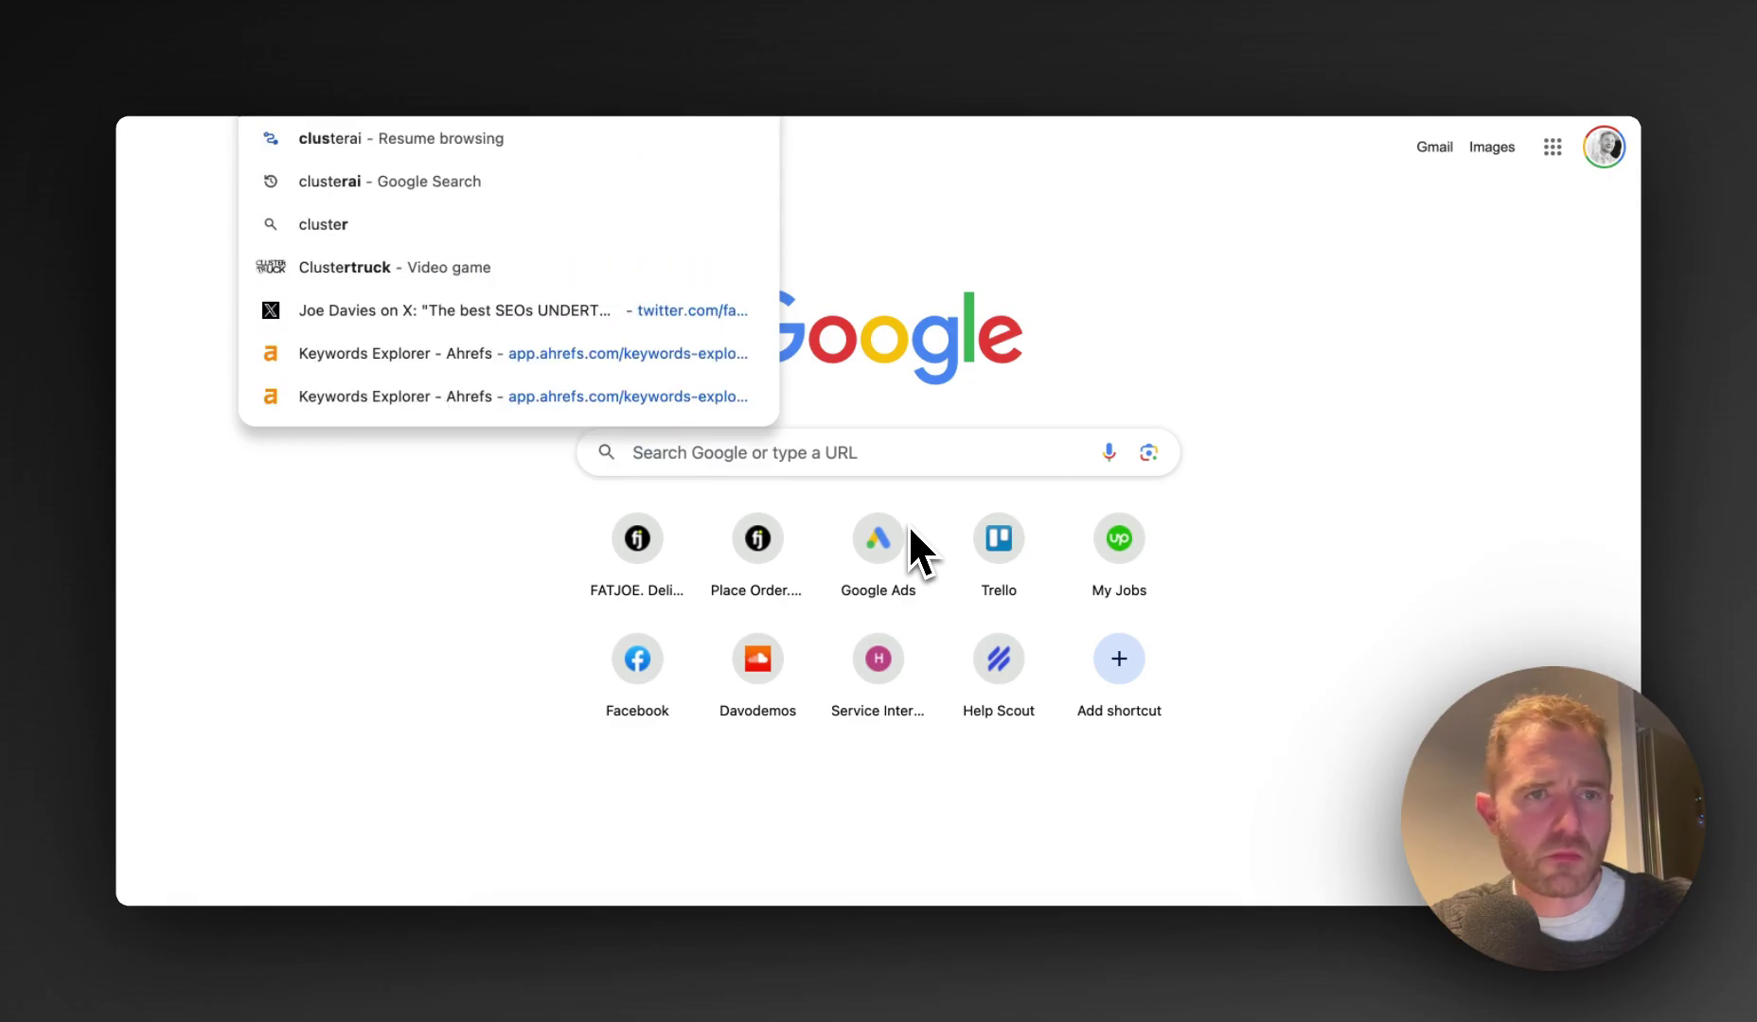
{"action": "key", "text": "Return"}
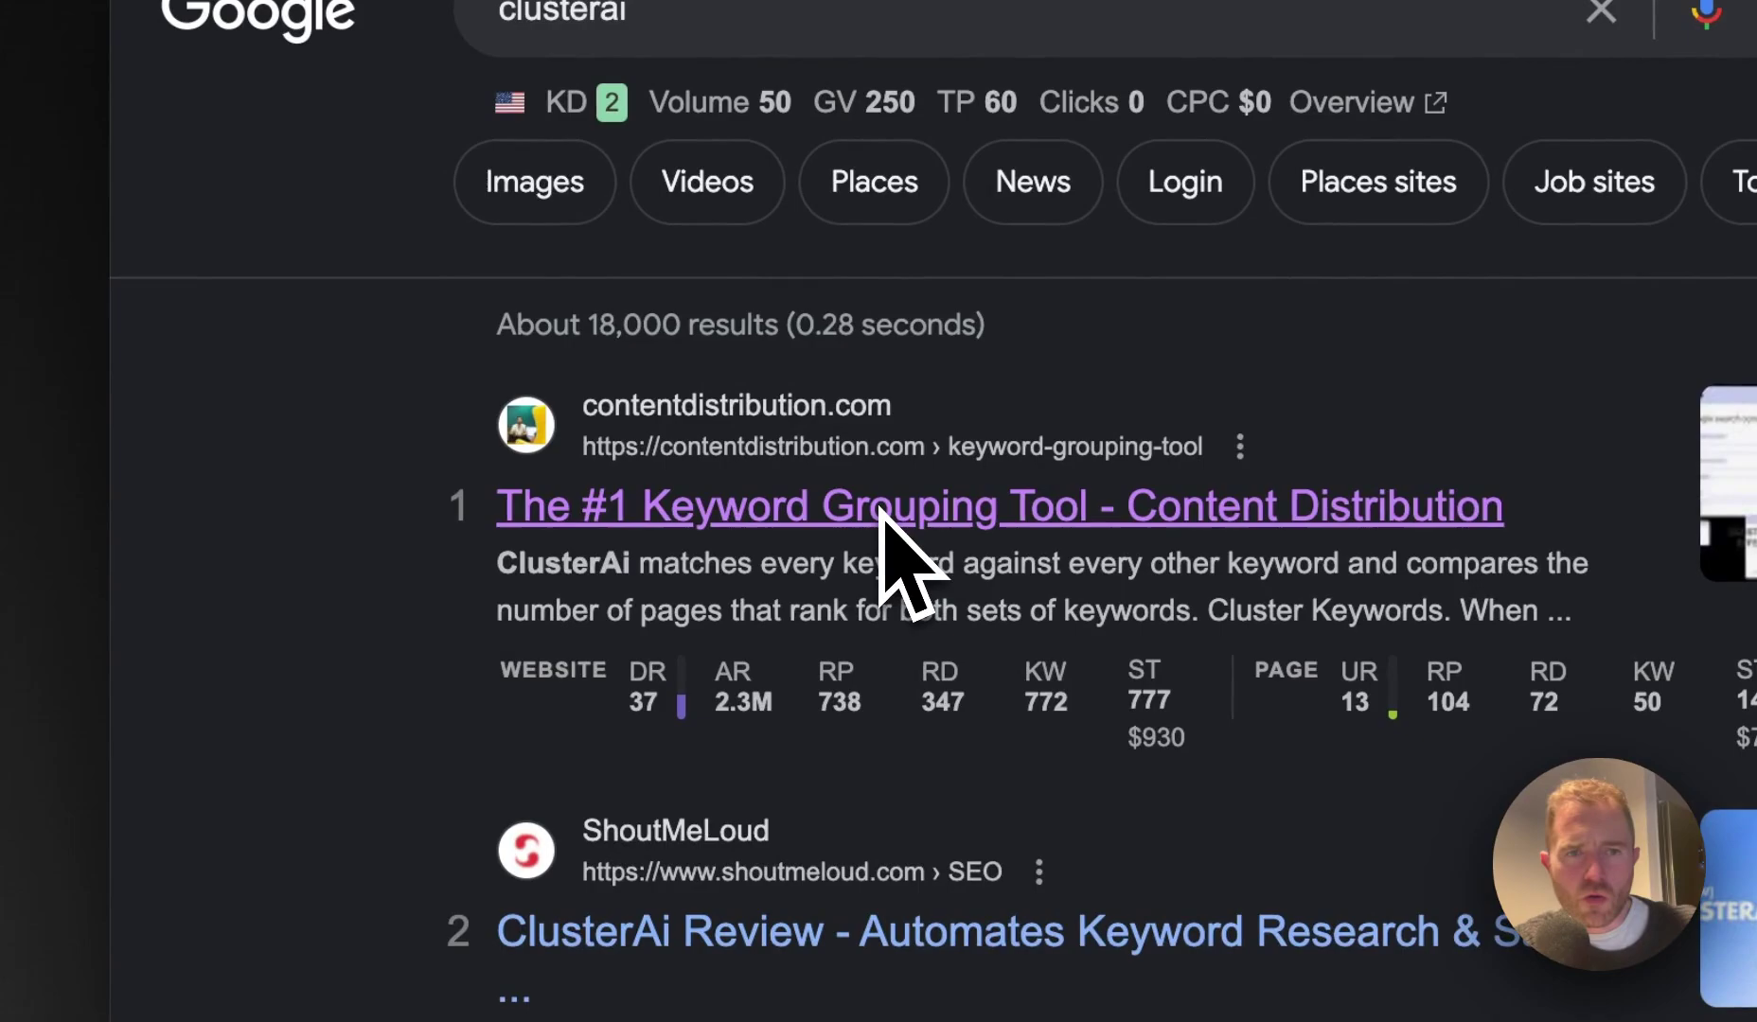
{"action": "left_click", "coordinate": [839, 498]}
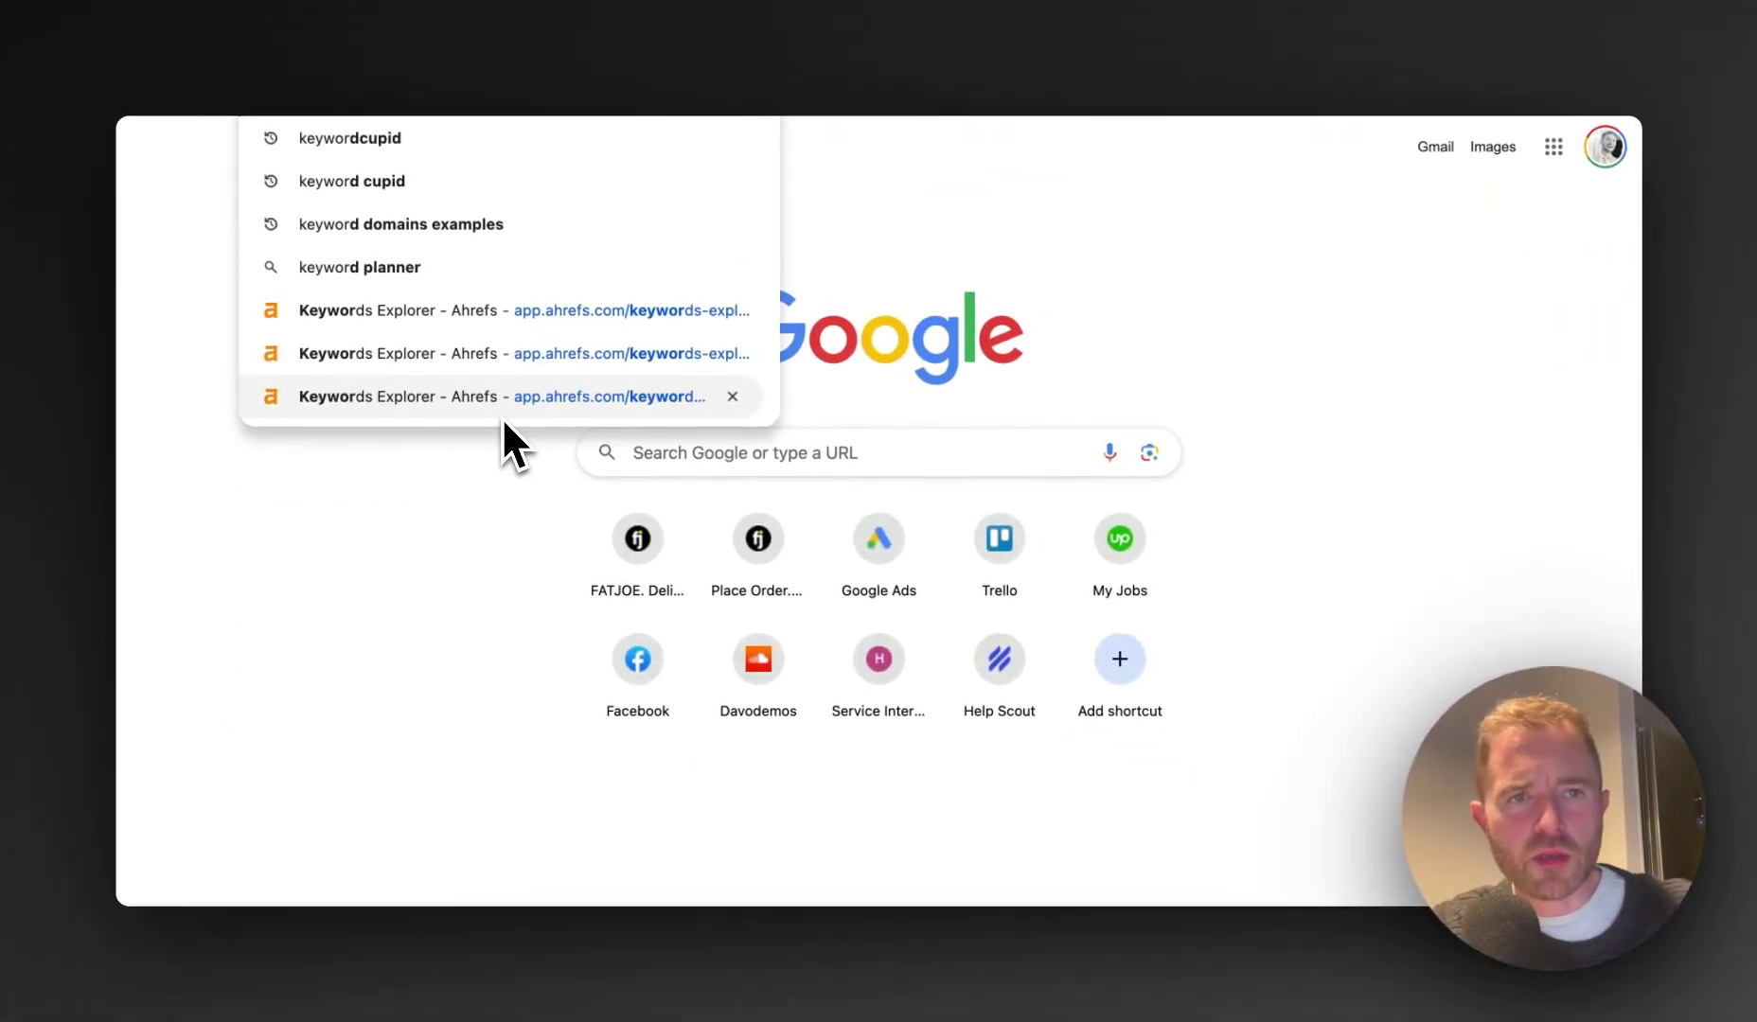
Search for keyword cupid and open the Keyword Cupid website from the top result
{"action": "type", "text": "d cupid"}
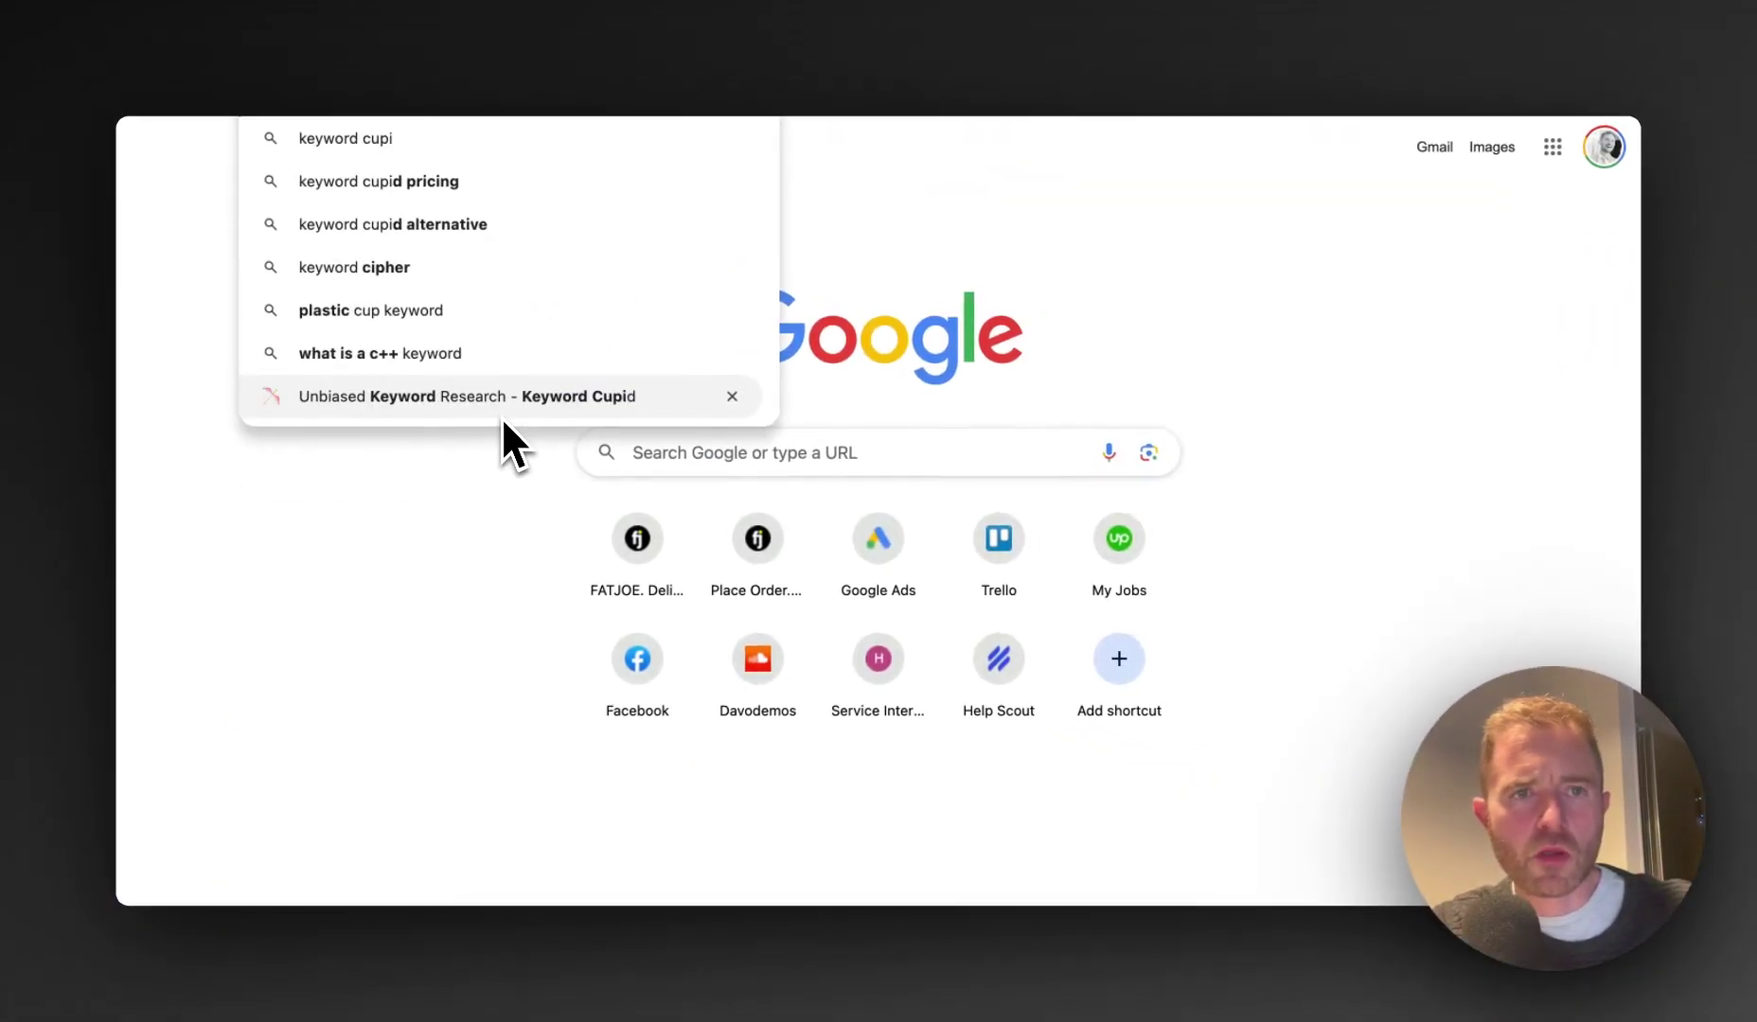
{"action": "key", "text": "Return"}
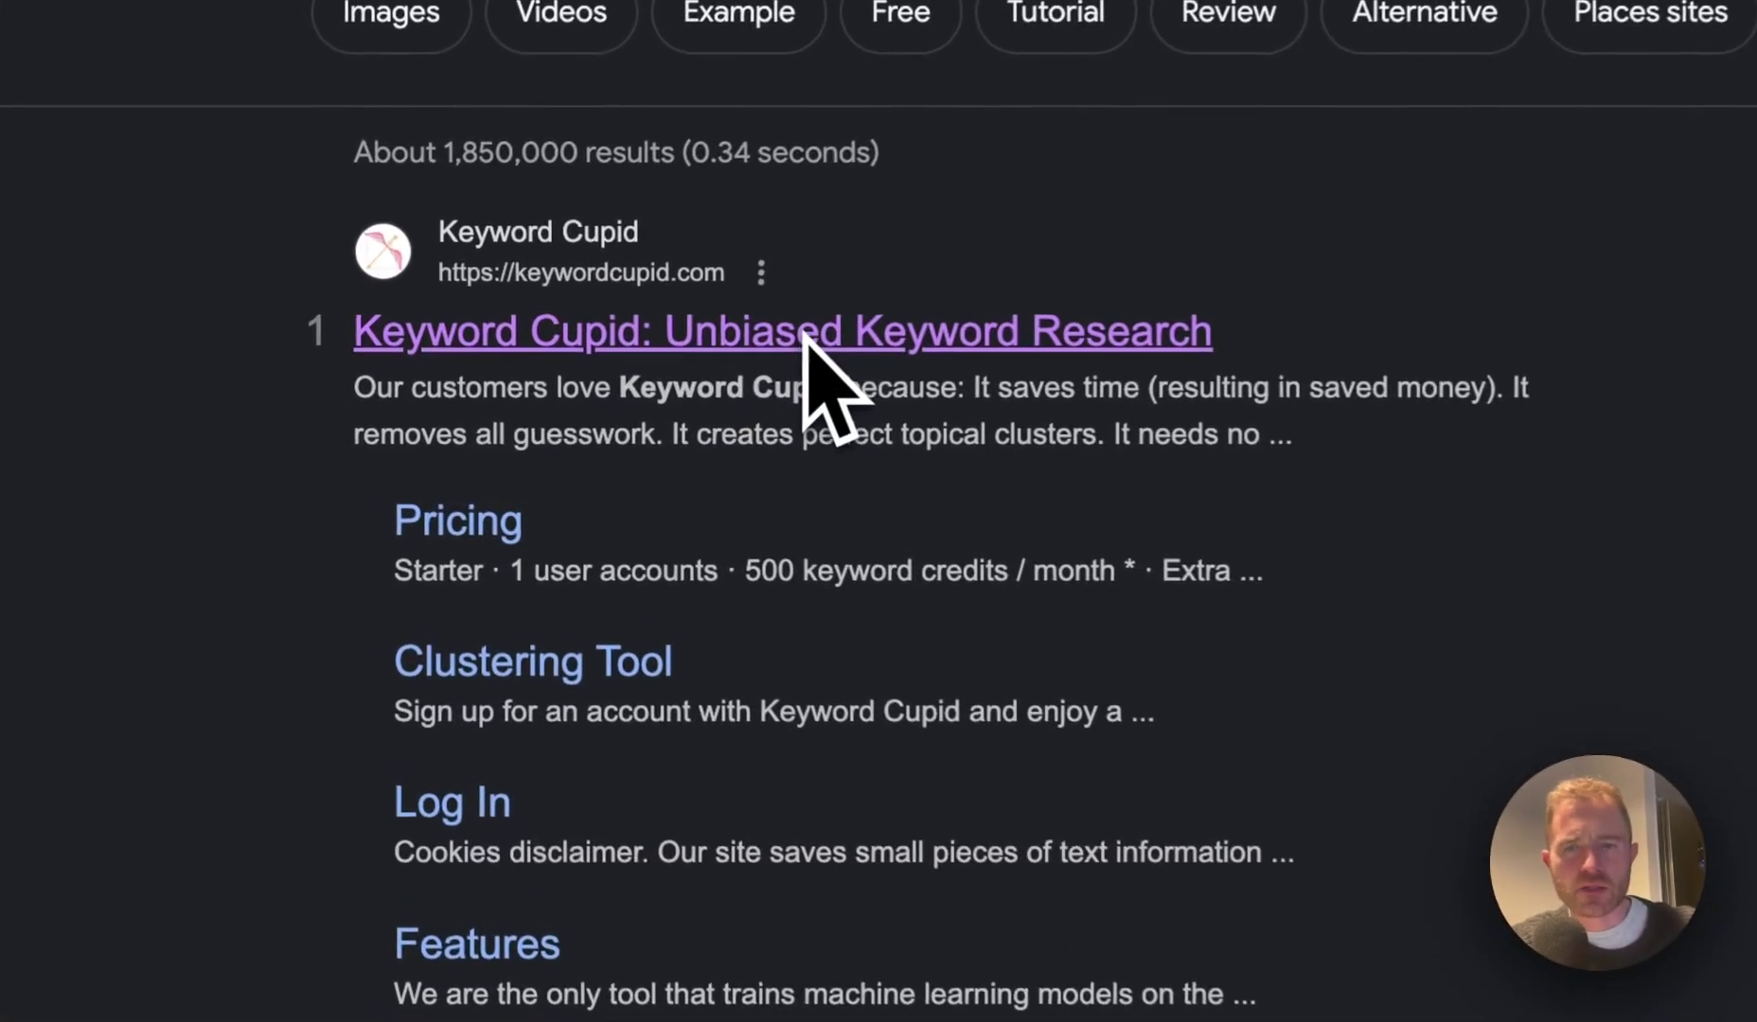
{"action": "left_click", "coordinate": [540, 409]}
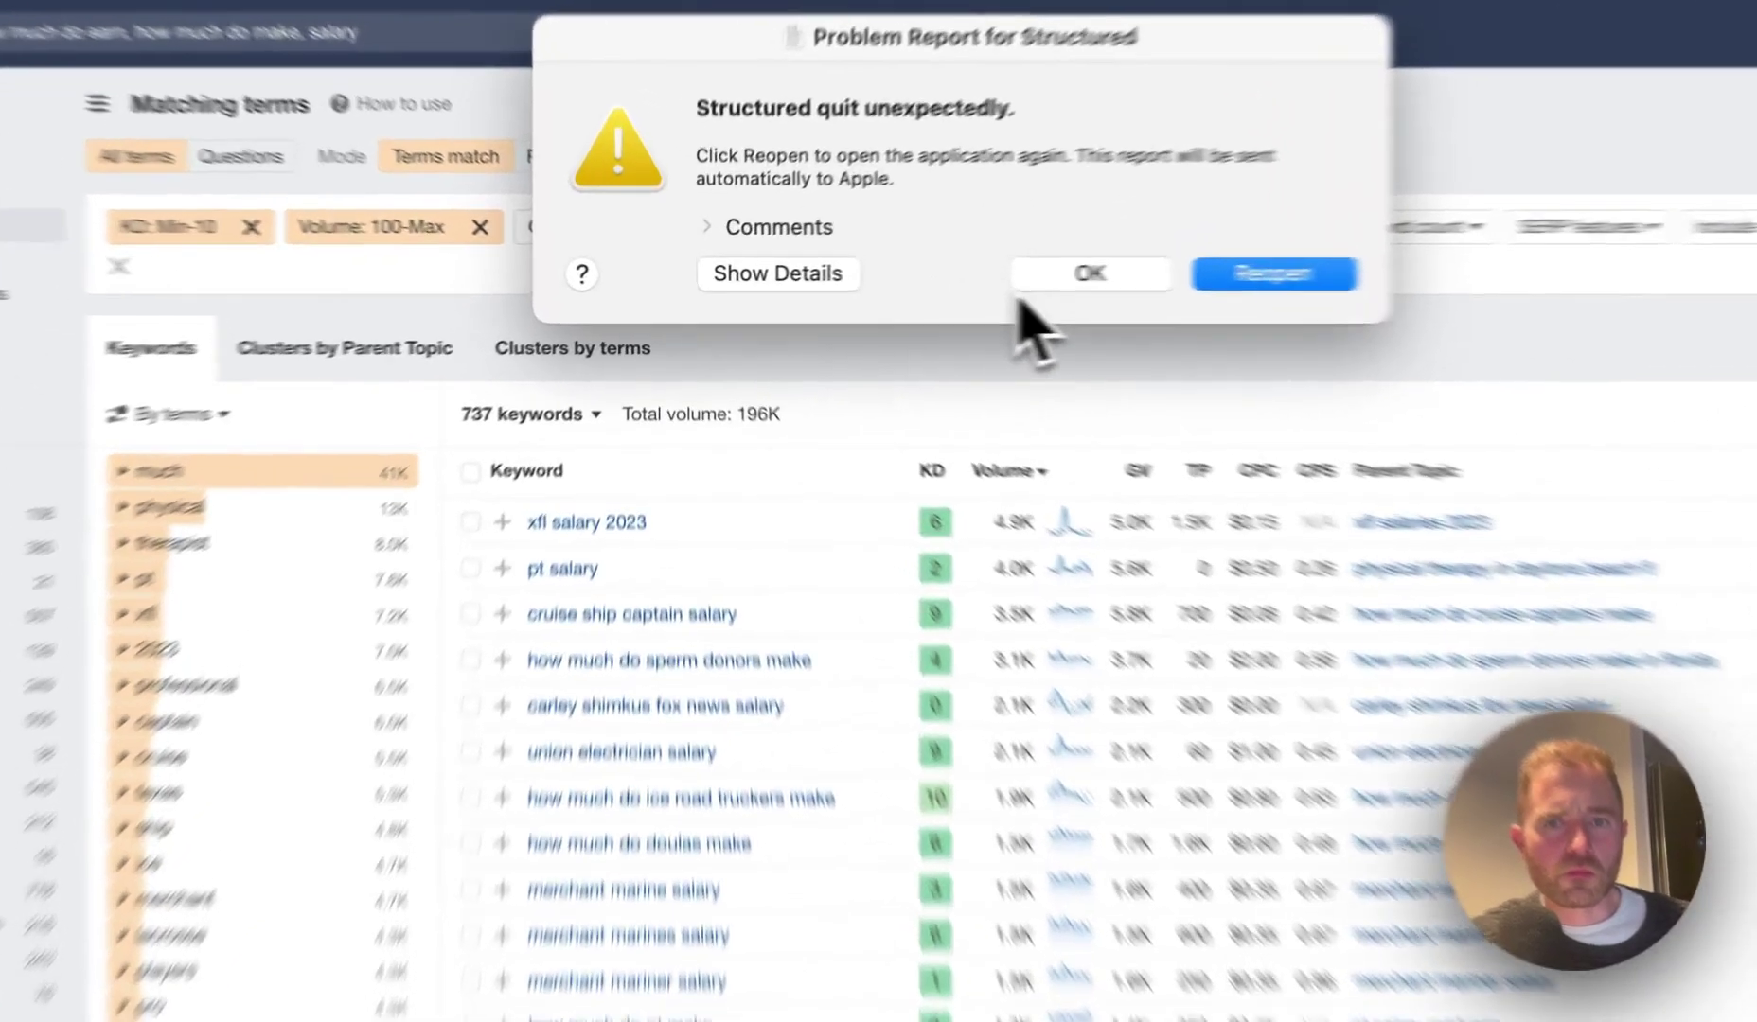
Dismiss the 'Structured quit unexpectedly' notice and scroll through the 737 filtered keywords
{"action": "left_click", "coordinate": [933, 333]}
{"action": "scroll", "coordinate": [769, 805], "scroll_direction": "down", "scroll_amount": 5}
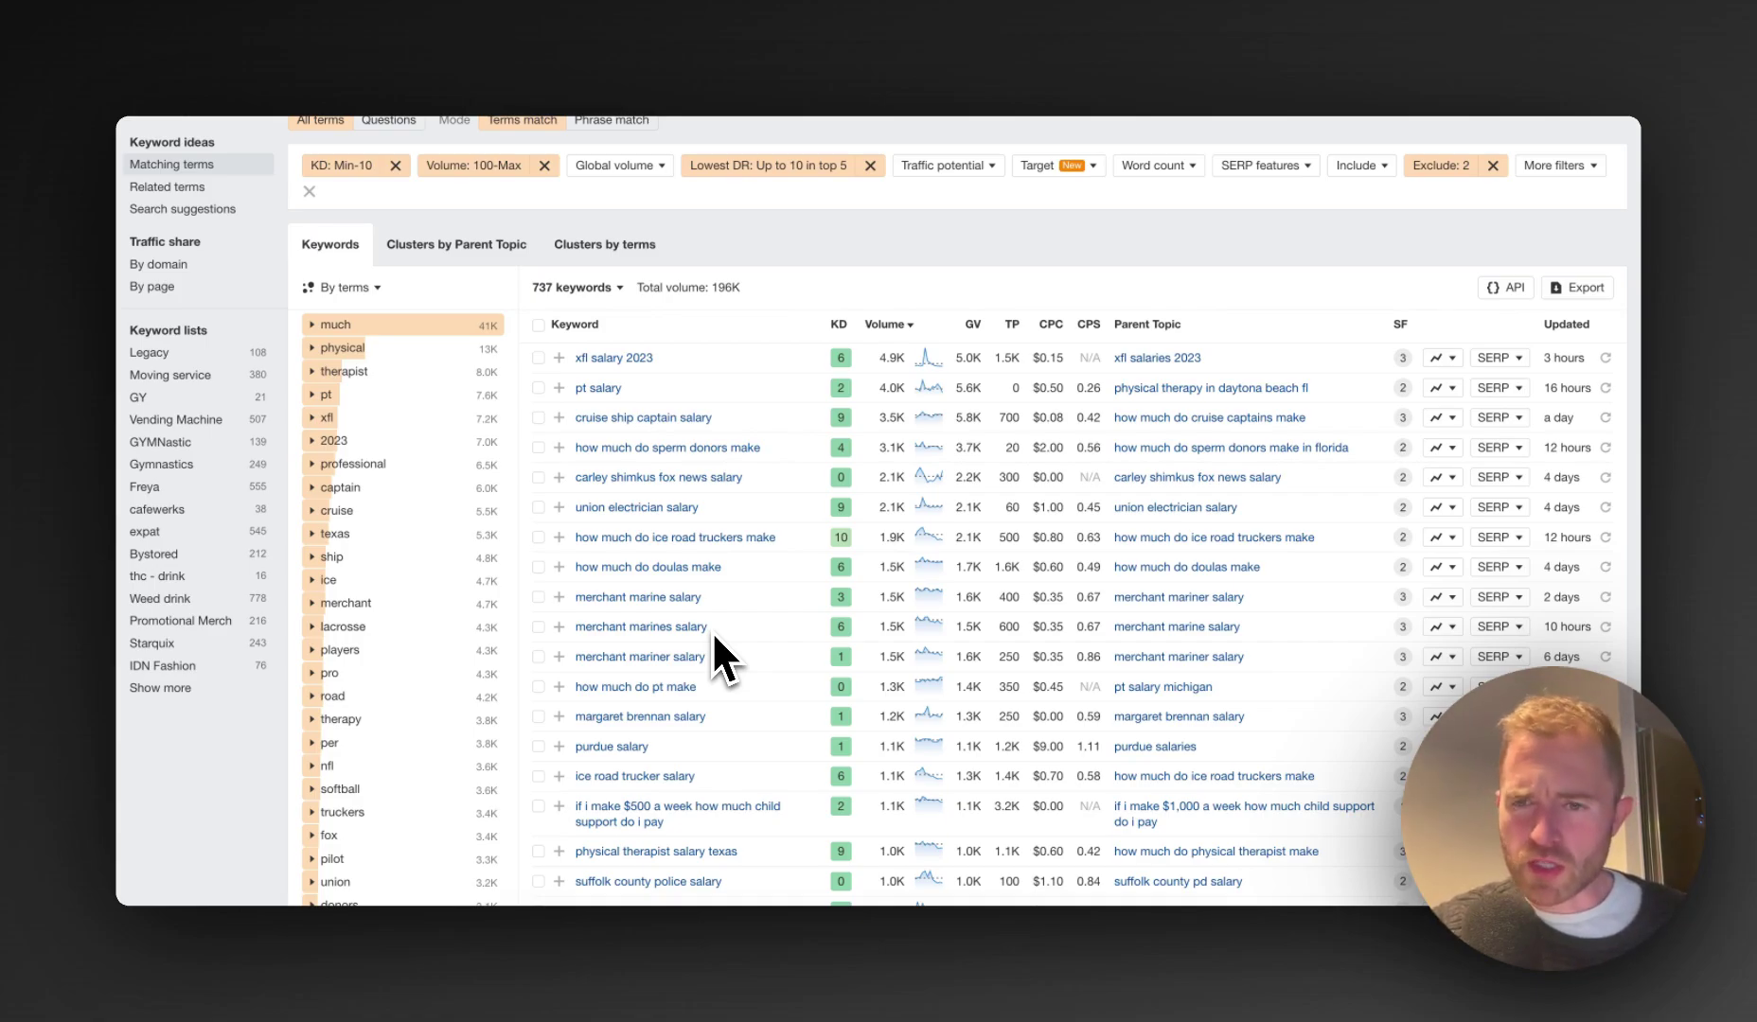
{"action": "scroll", "coordinate": [625, 521], "scroll_direction": "up", "scroll_amount": 2}
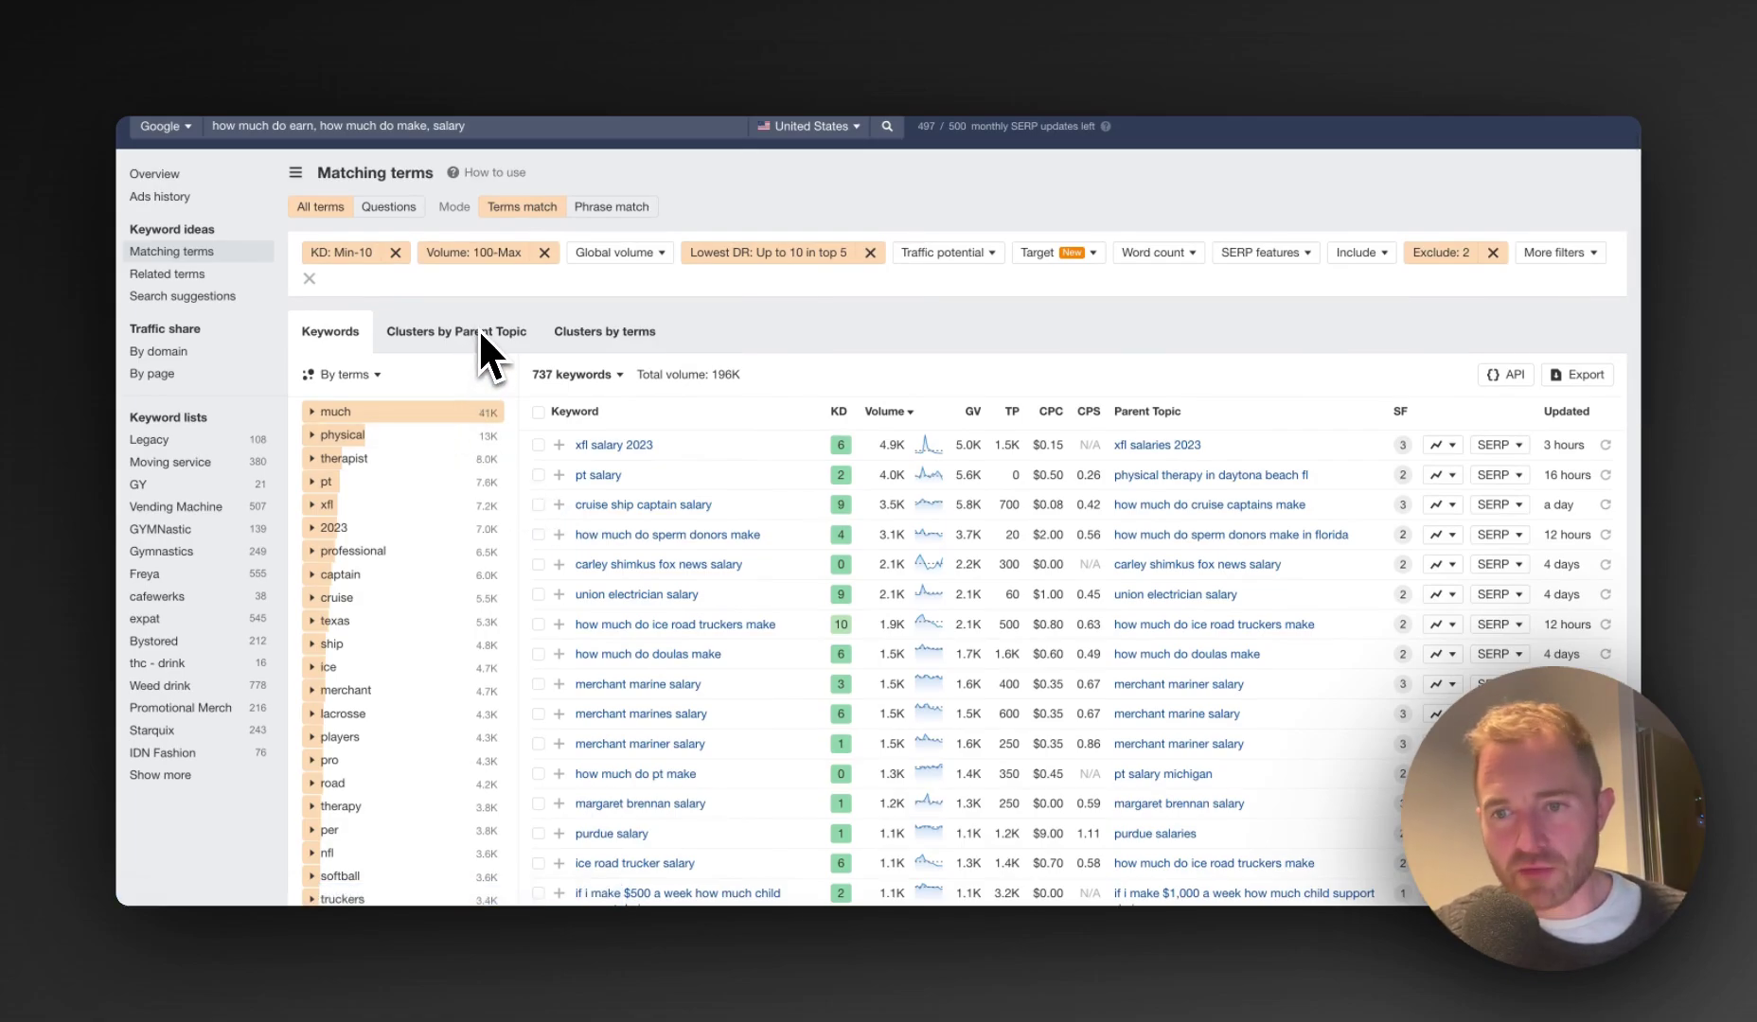
{"action": "scroll", "coordinate": [464, 335], "scroll_direction": "up", "scroll_amount": 1}
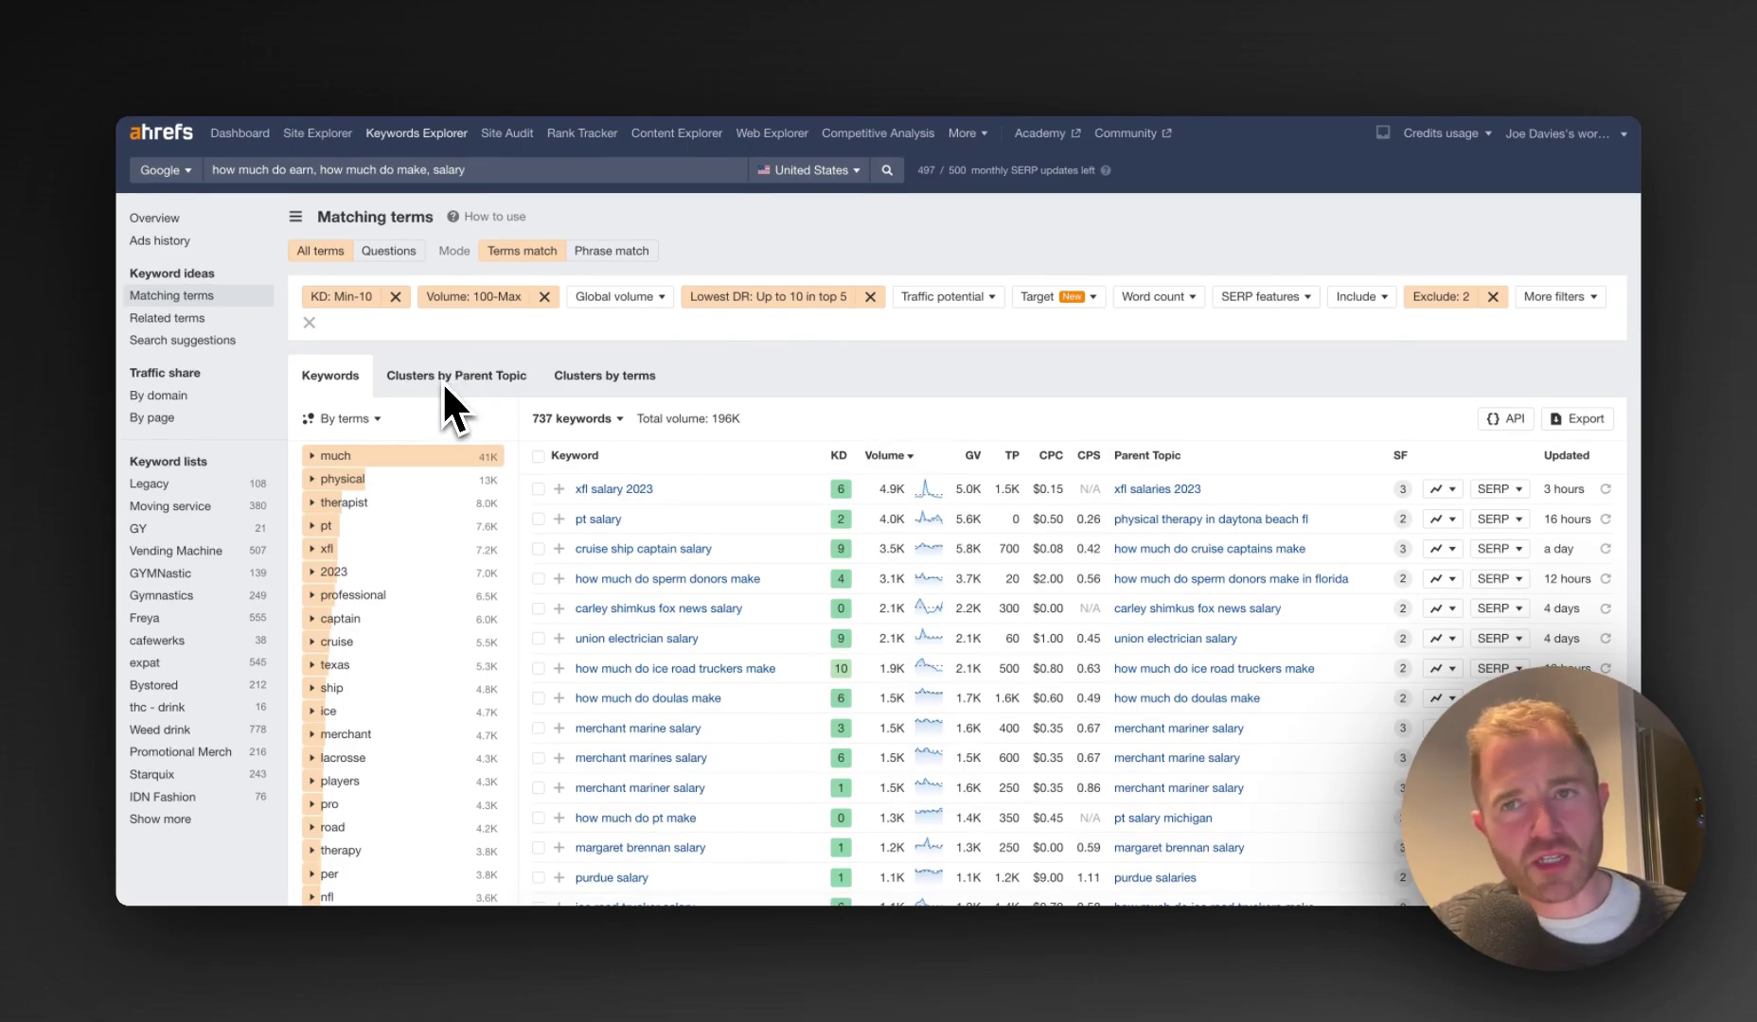
Switch to Clusters by Parent Topic and inspect the ice road truckers cluster's 7 keywords
{"action": "left_click", "coordinate": [445, 383]}
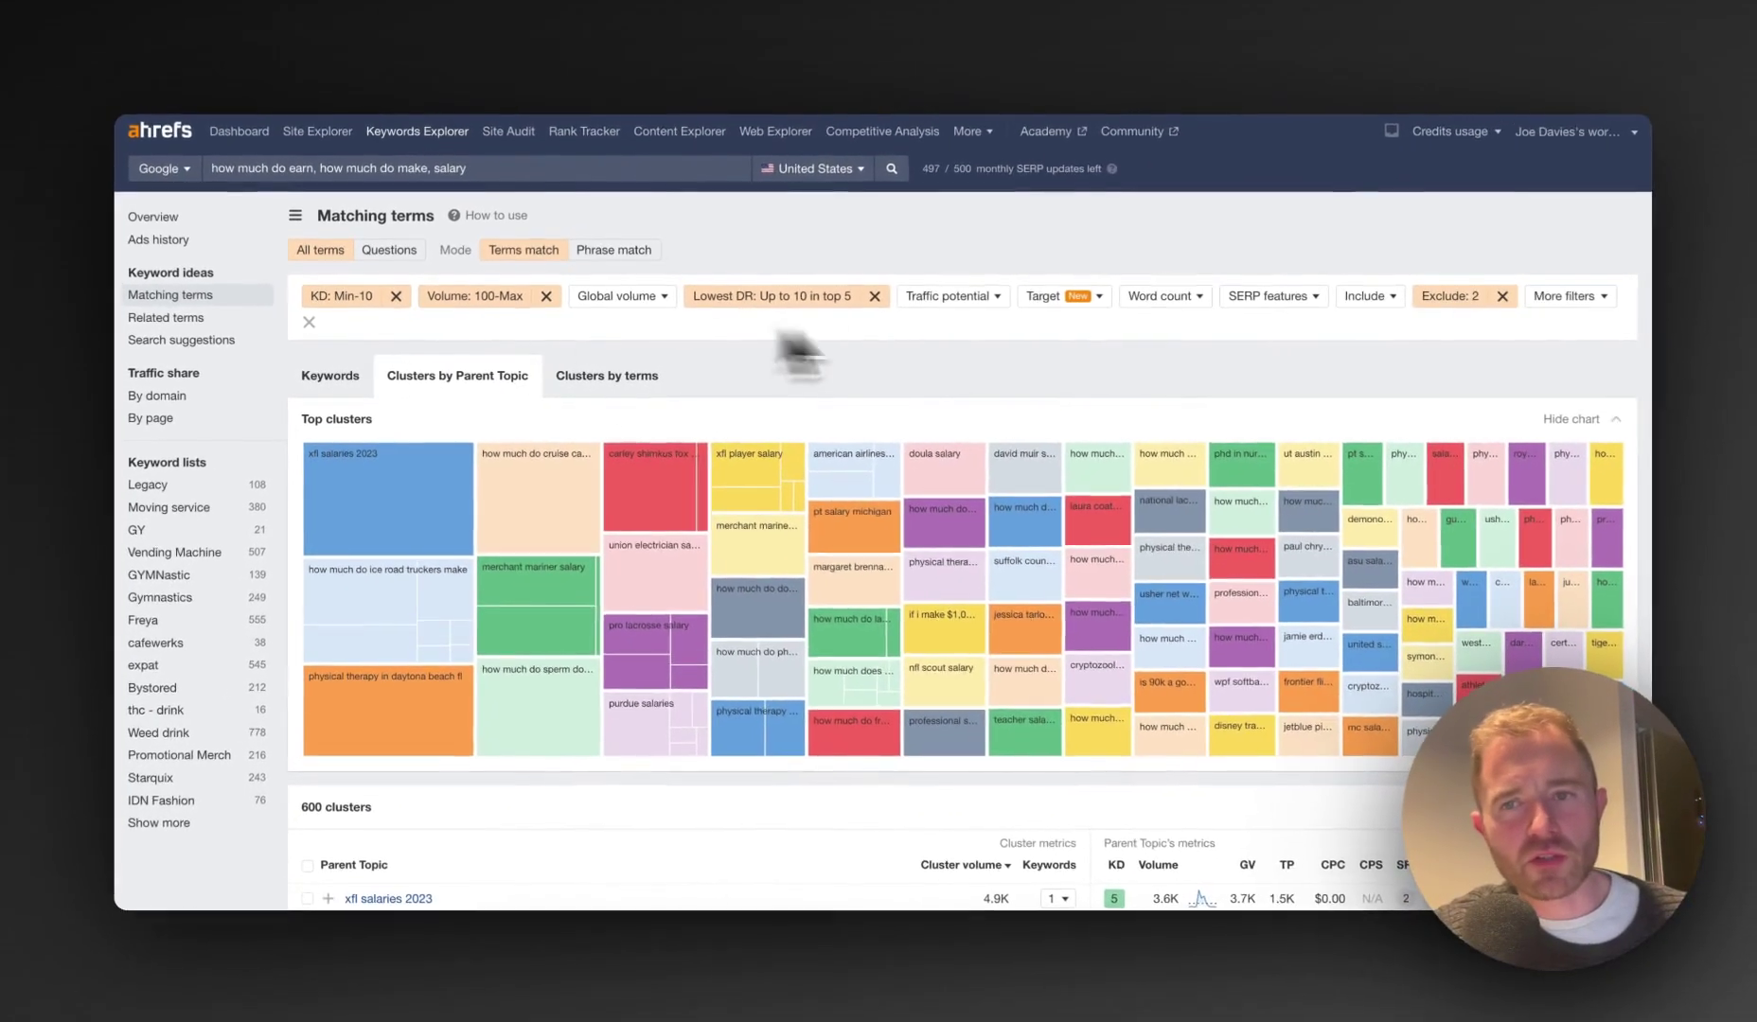
{"action": "scroll", "coordinate": [955, 436], "scroll_direction": "down", "scroll_amount": 5}
{"action": "scroll", "coordinate": [958, 443], "scroll_direction": "down", "scroll_amount": 3}
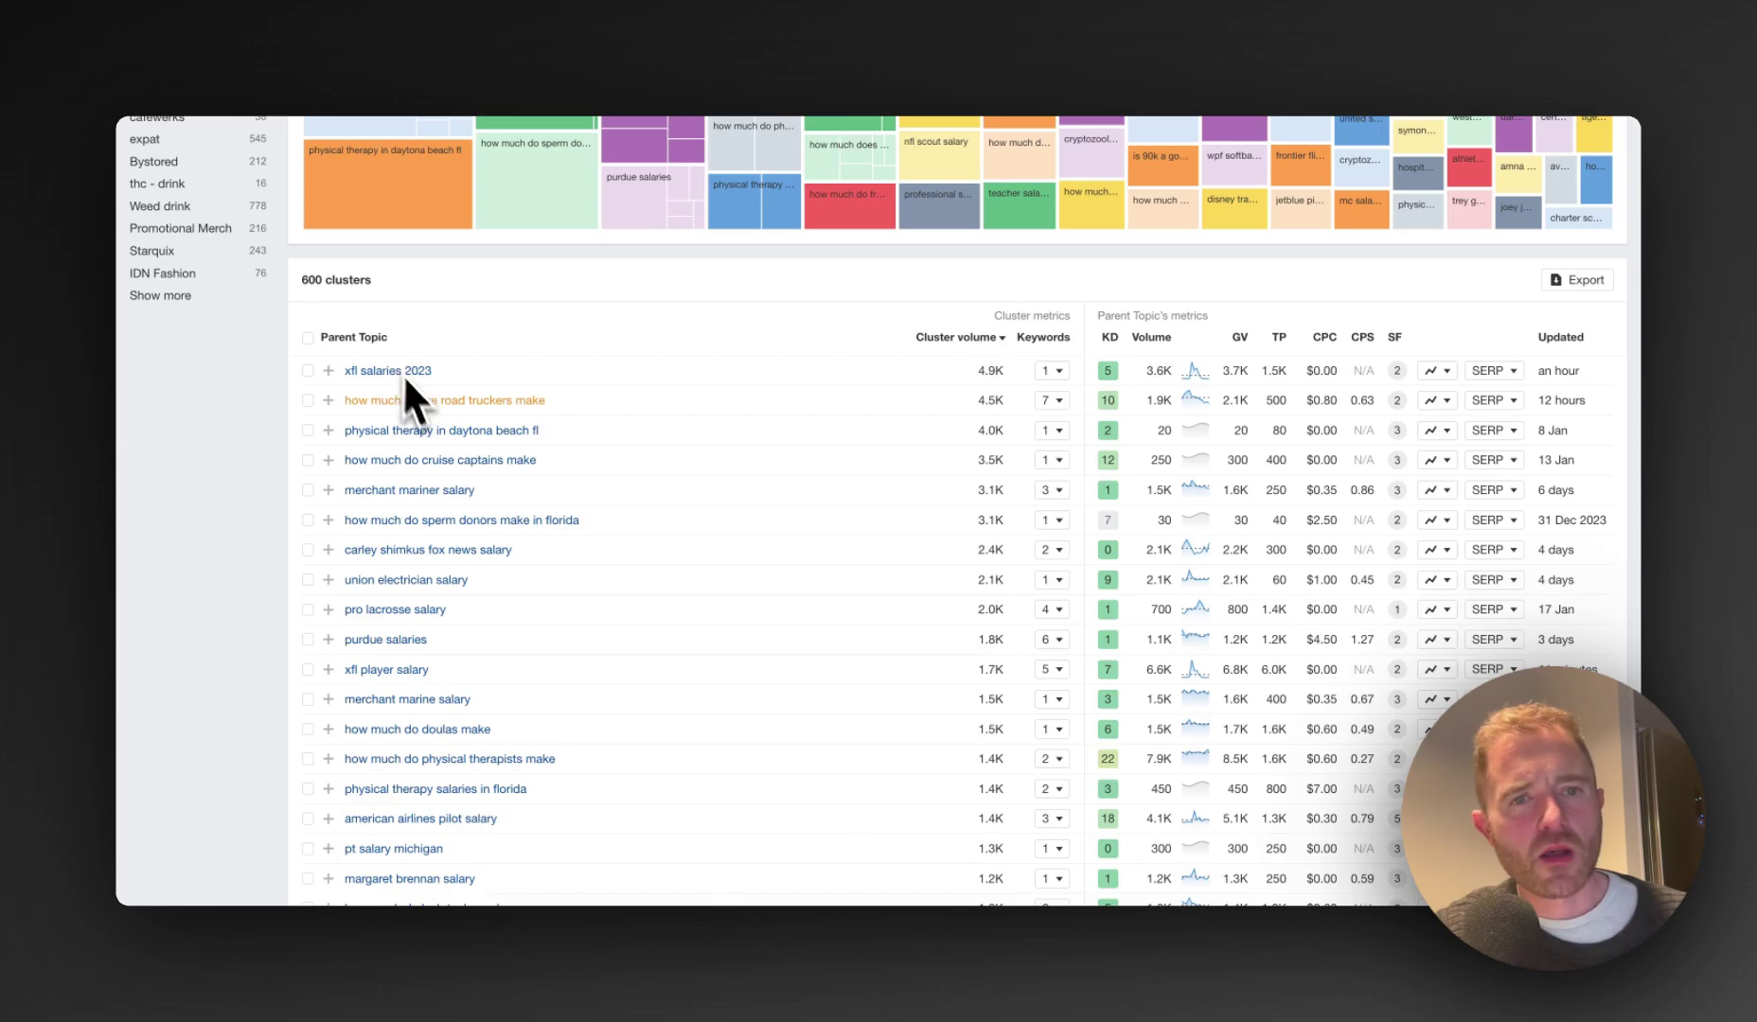
{"action": "scroll", "coordinate": [420, 765], "scroll_direction": "down", "scroll_amount": 2}
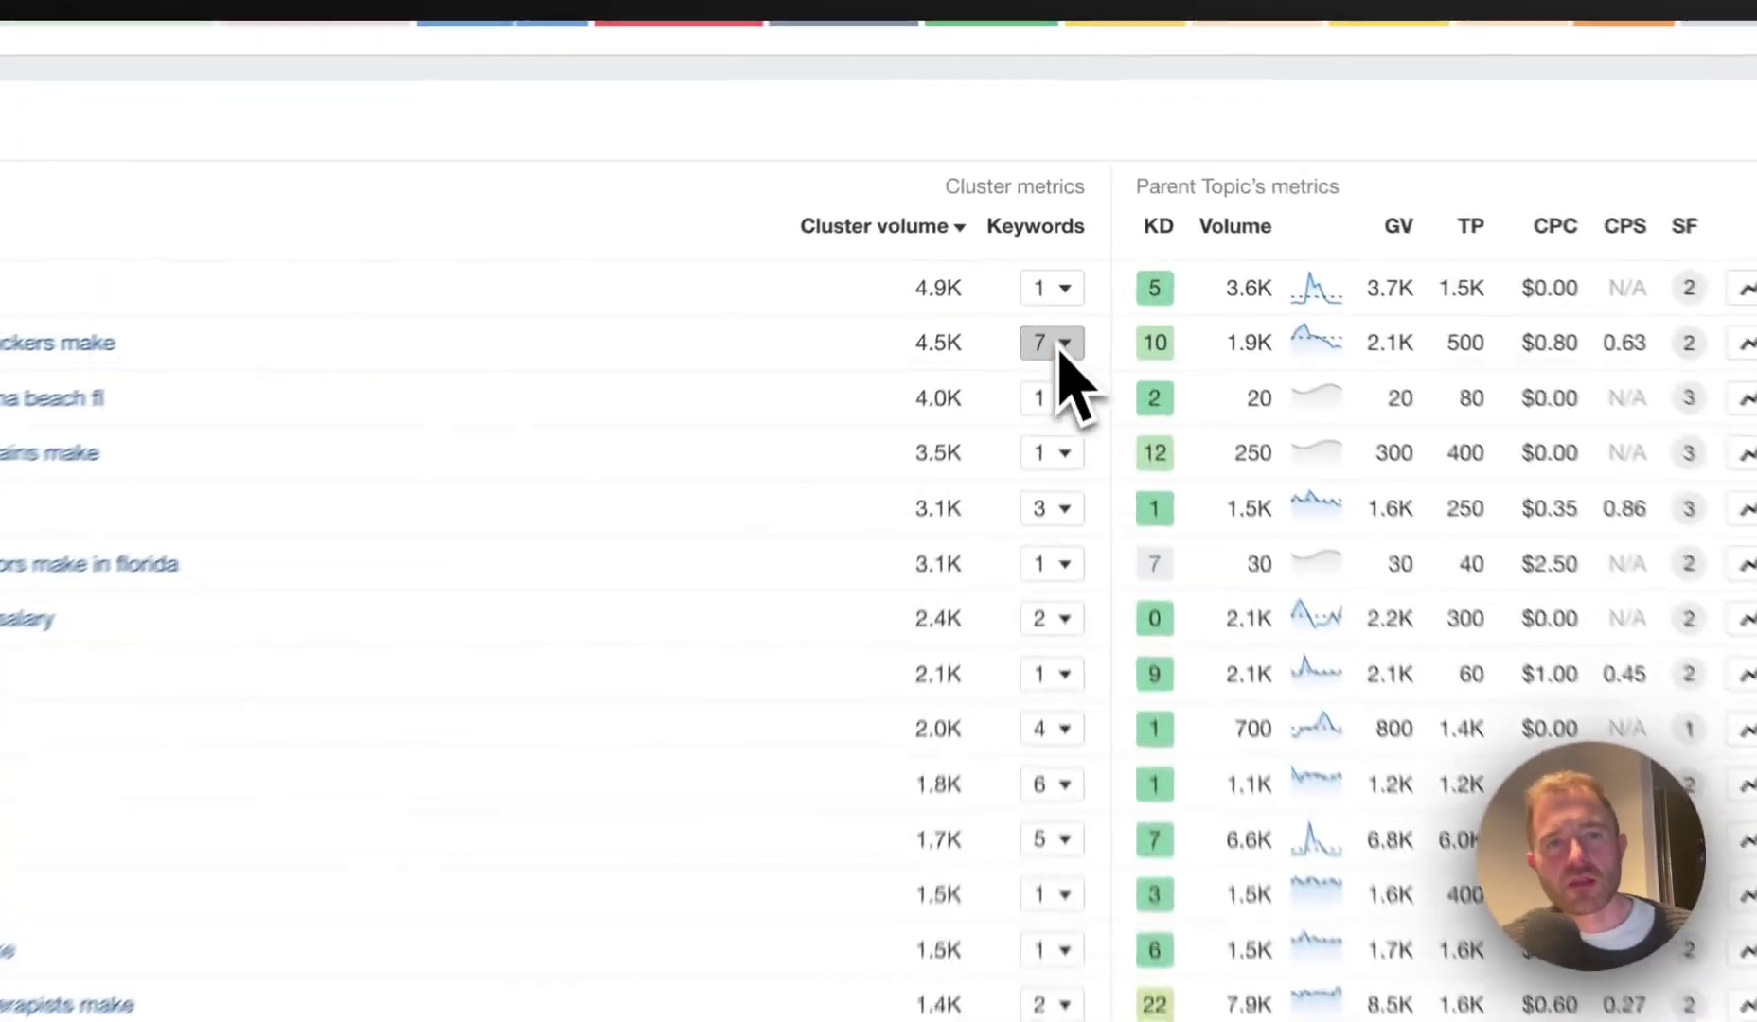
{"action": "left_click", "coordinate": [1050, 342]}
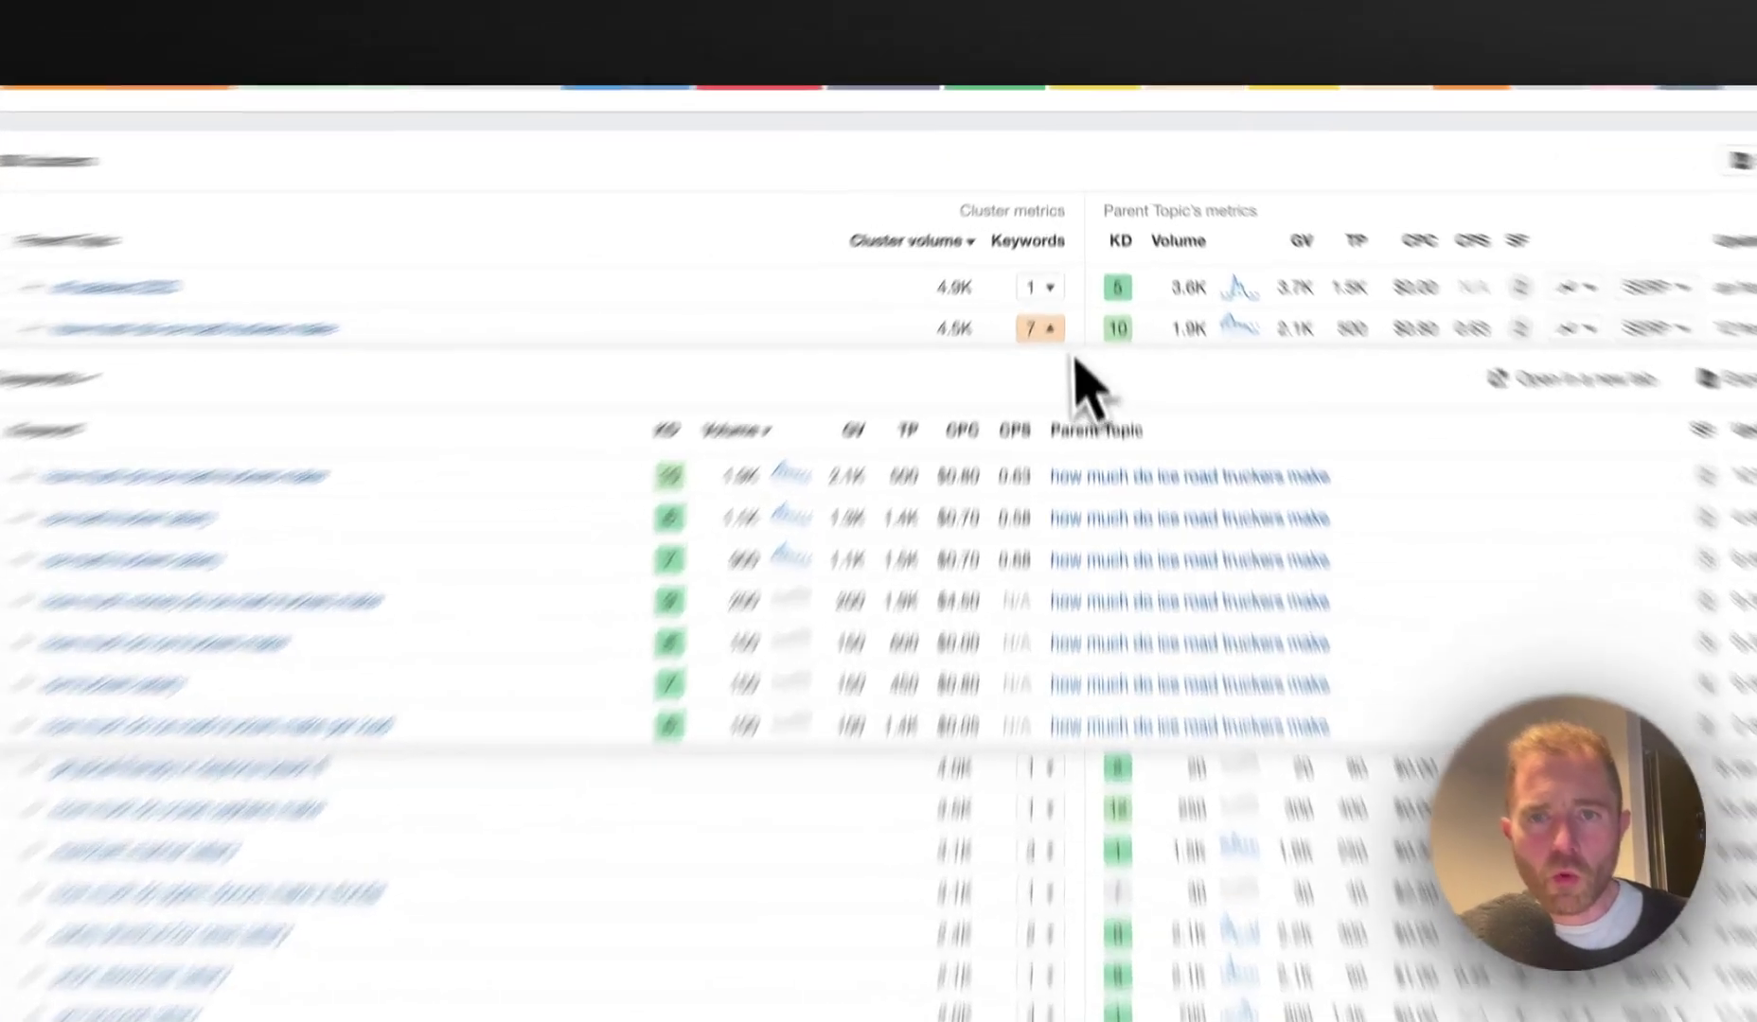
{"action": "left_click", "coordinate": [1051, 291]}
{"action": "scroll", "coordinate": [706, 662], "scroll_direction": "down", "scroll_amount": 15}
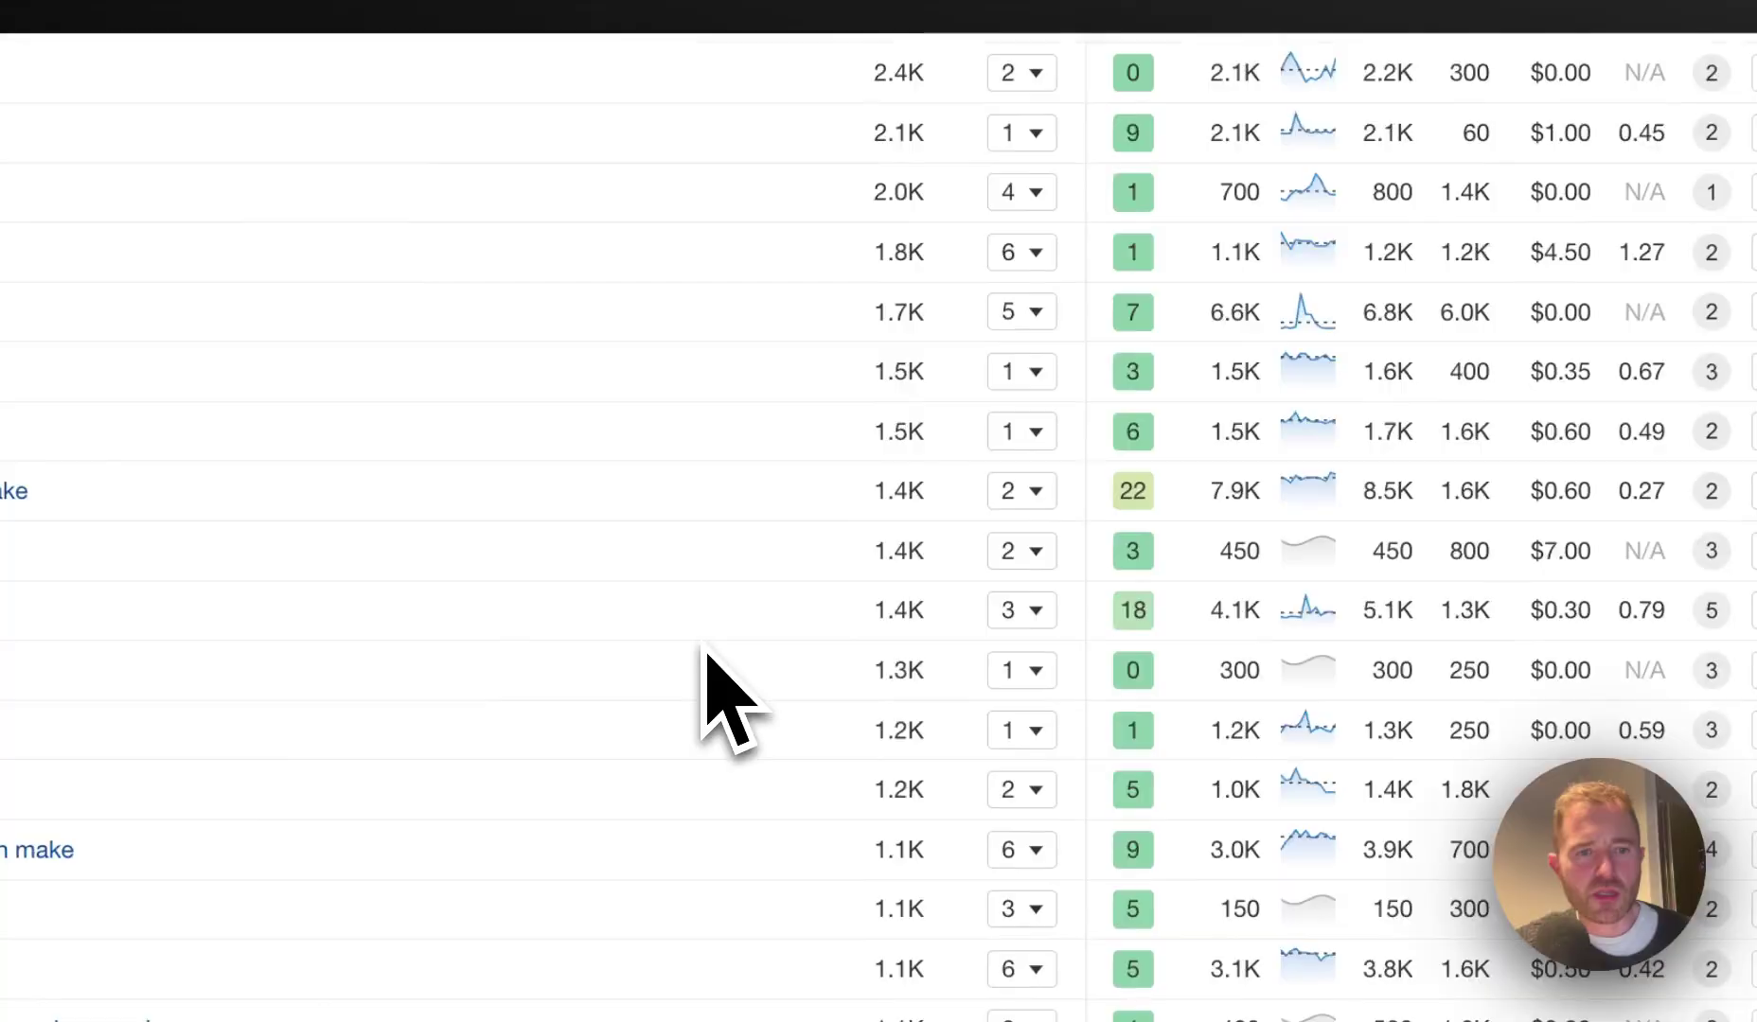
{"action": "scroll", "coordinate": [706, 663], "scroll_direction": "up", "scroll_amount": 20}
{"action": "scroll", "coordinate": [704, 647], "scroll_direction": "down", "scroll_amount": 5}
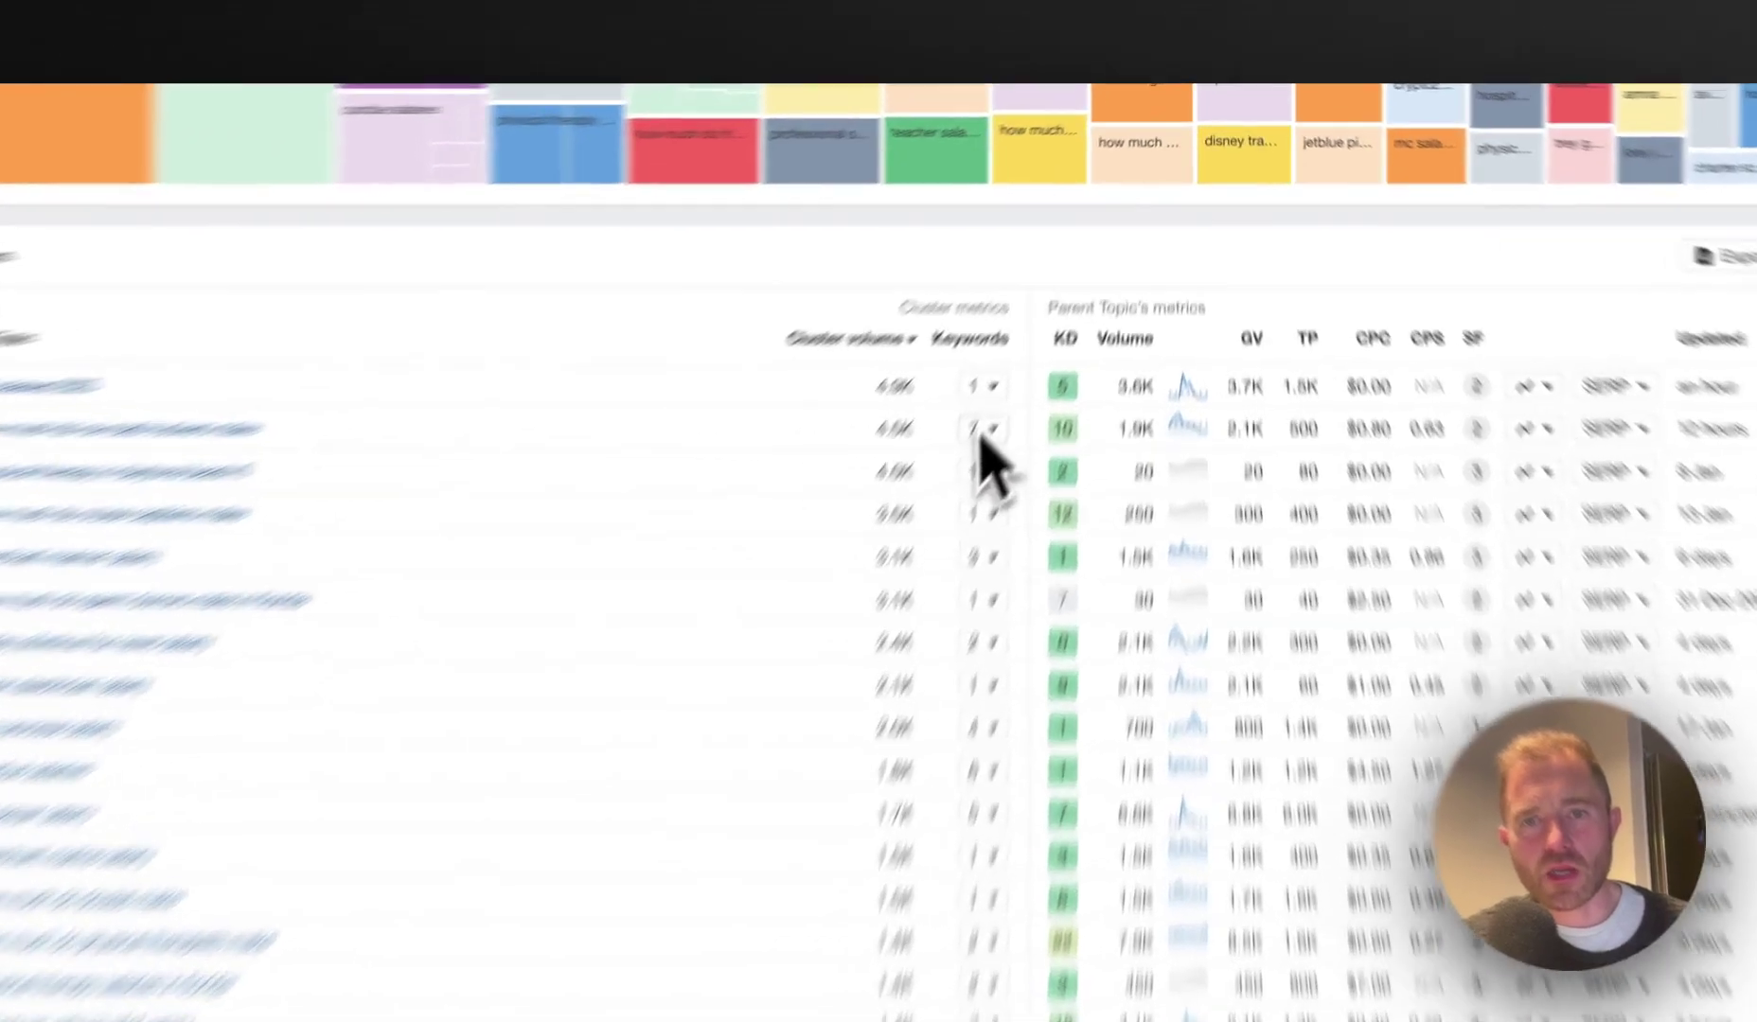
{"action": "left_click", "coordinate": [1048, 357]}
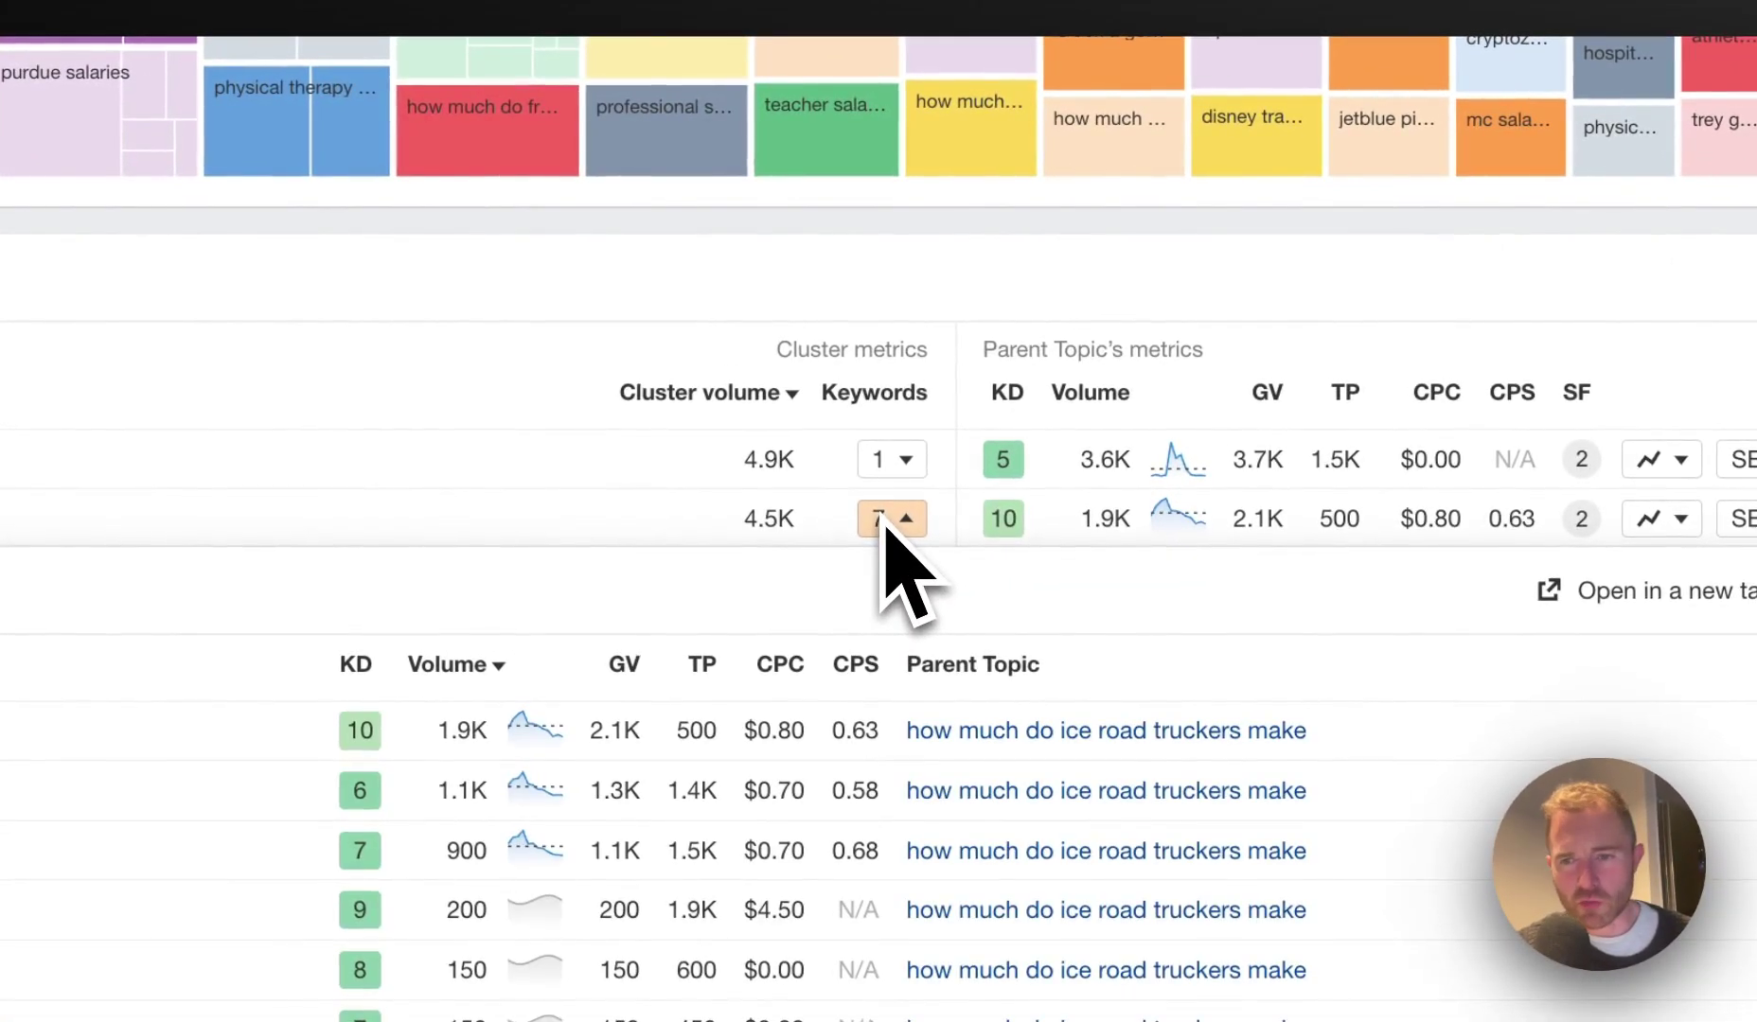
{"action": "left_click", "coordinate": [894, 511]}
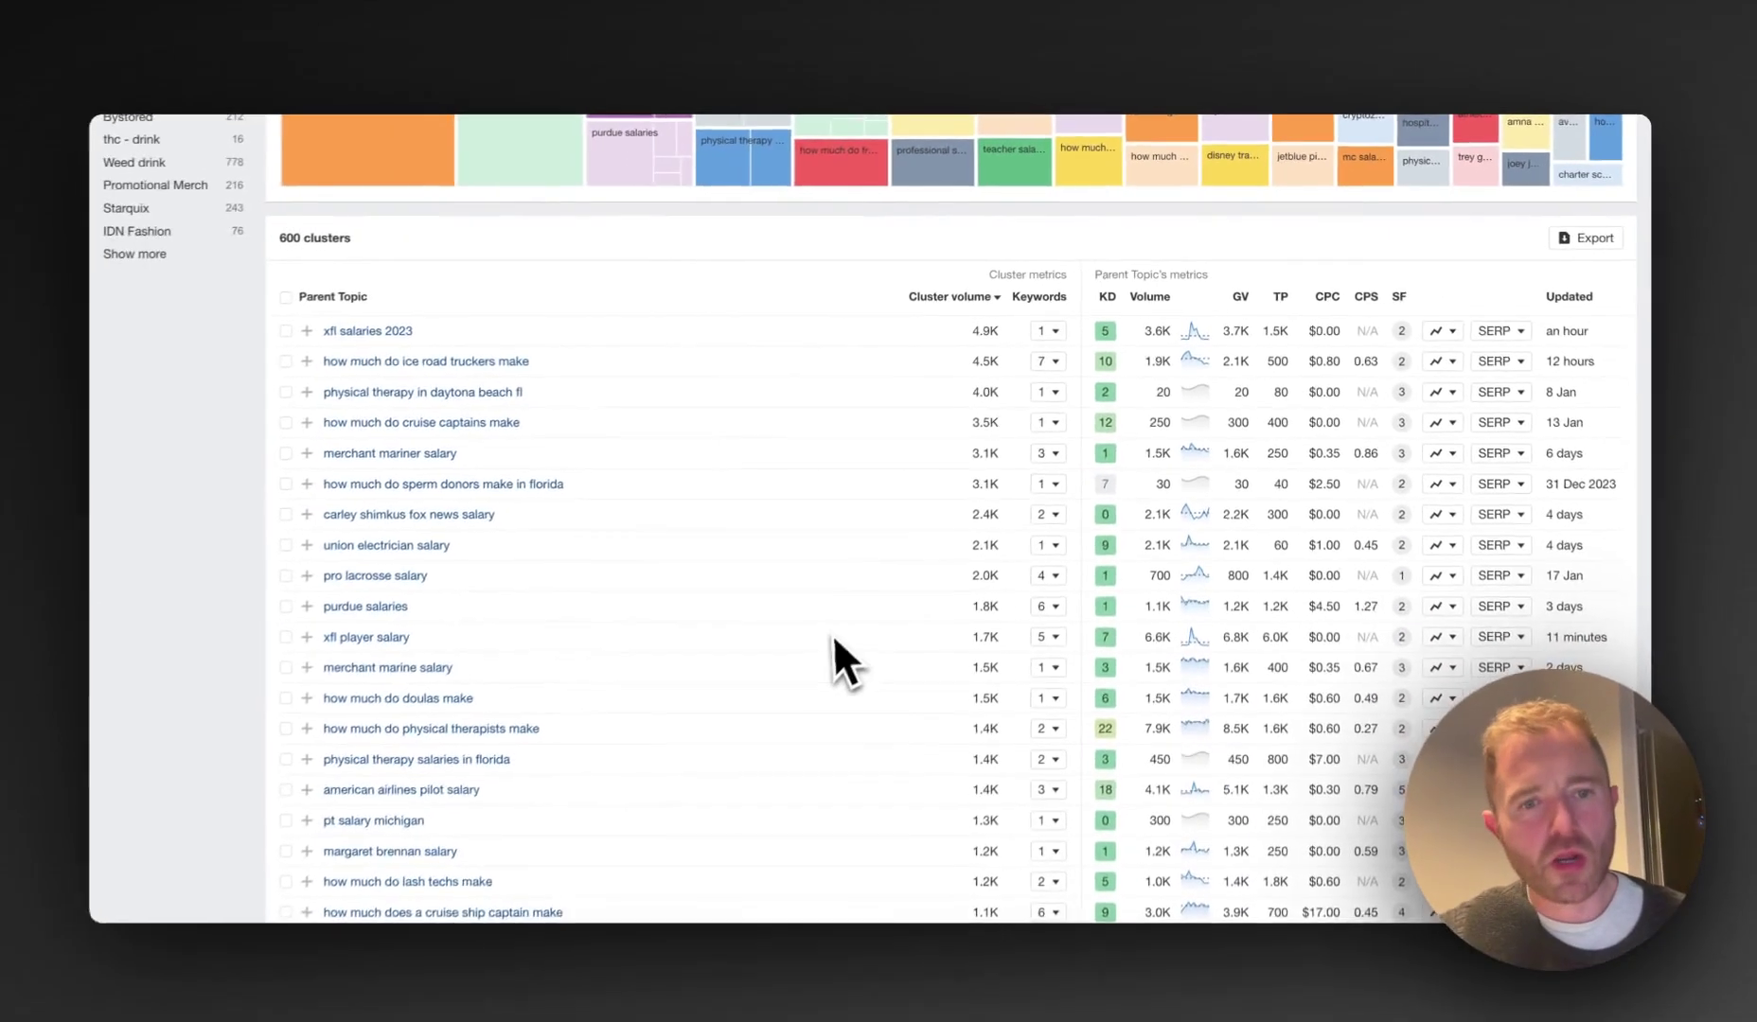
Copy the ice road truckers parent topic text
{"action": "scroll", "coordinate": [836, 629], "scroll_direction": "down", "scroll_amount": 10}
{"action": "scroll", "coordinate": [838, 632], "scroll_direction": "down", "scroll_amount": 8}
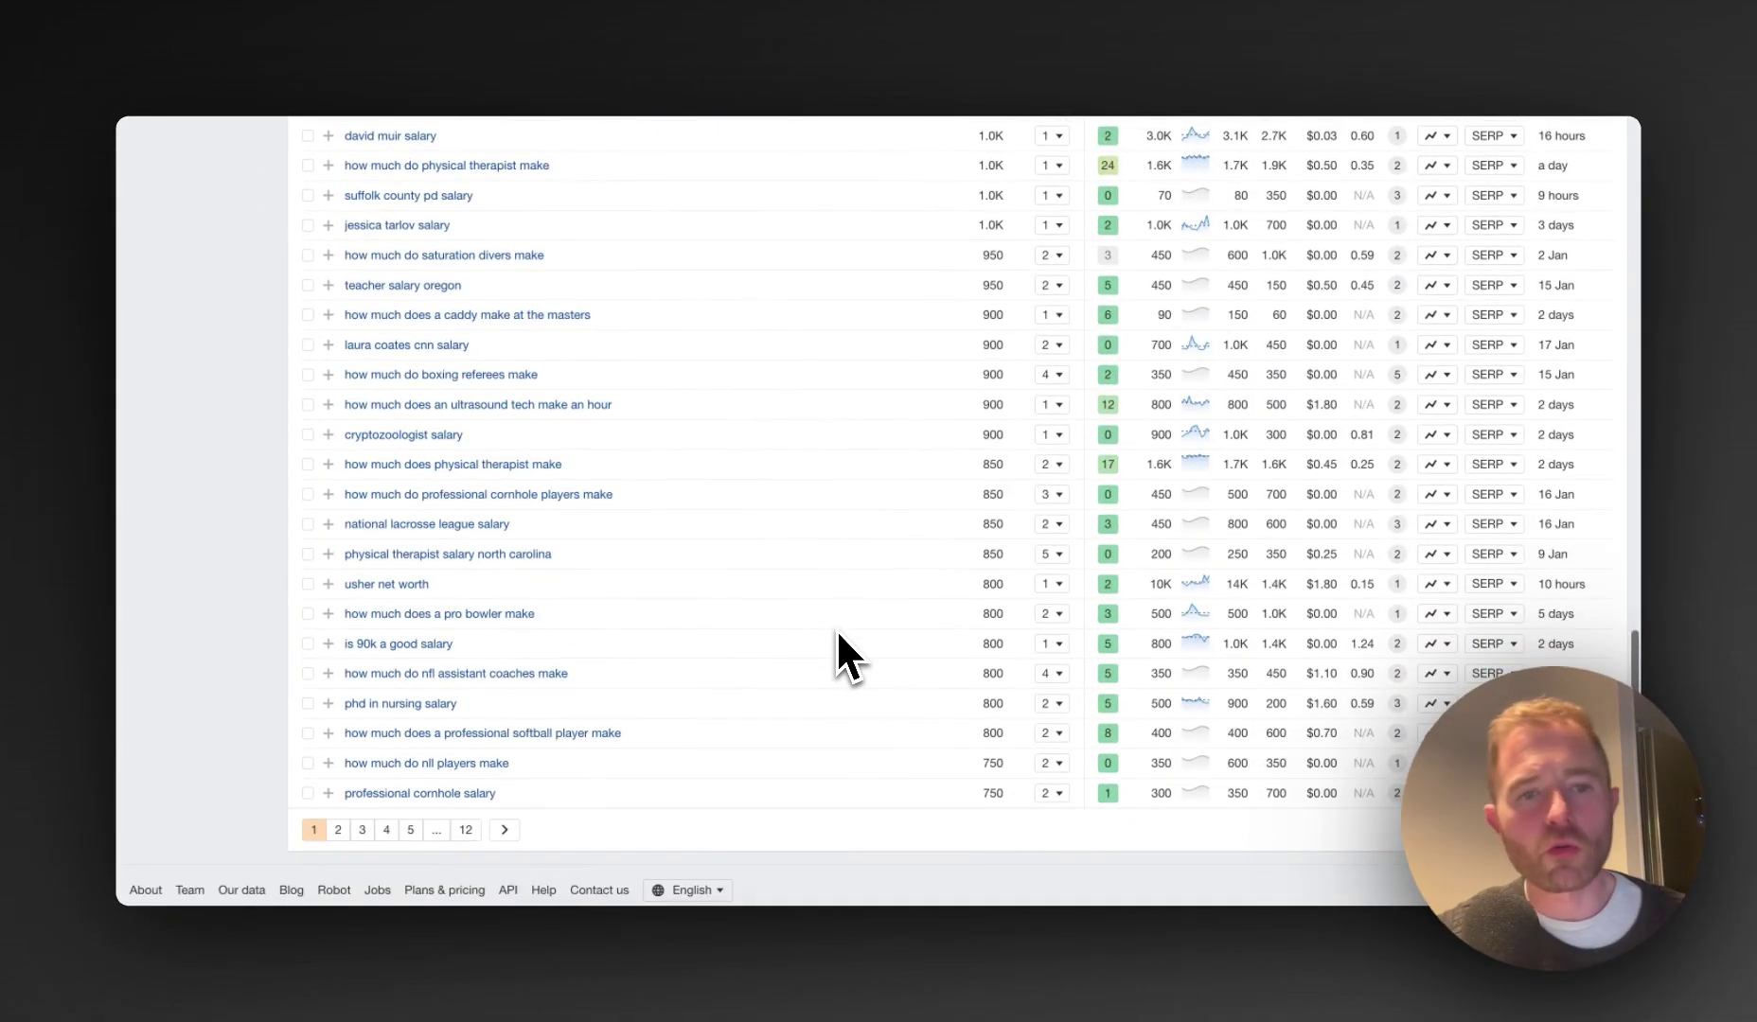
{"action": "scroll", "coordinate": [838, 632], "scroll_direction": "up", "scroll_amount": 15}
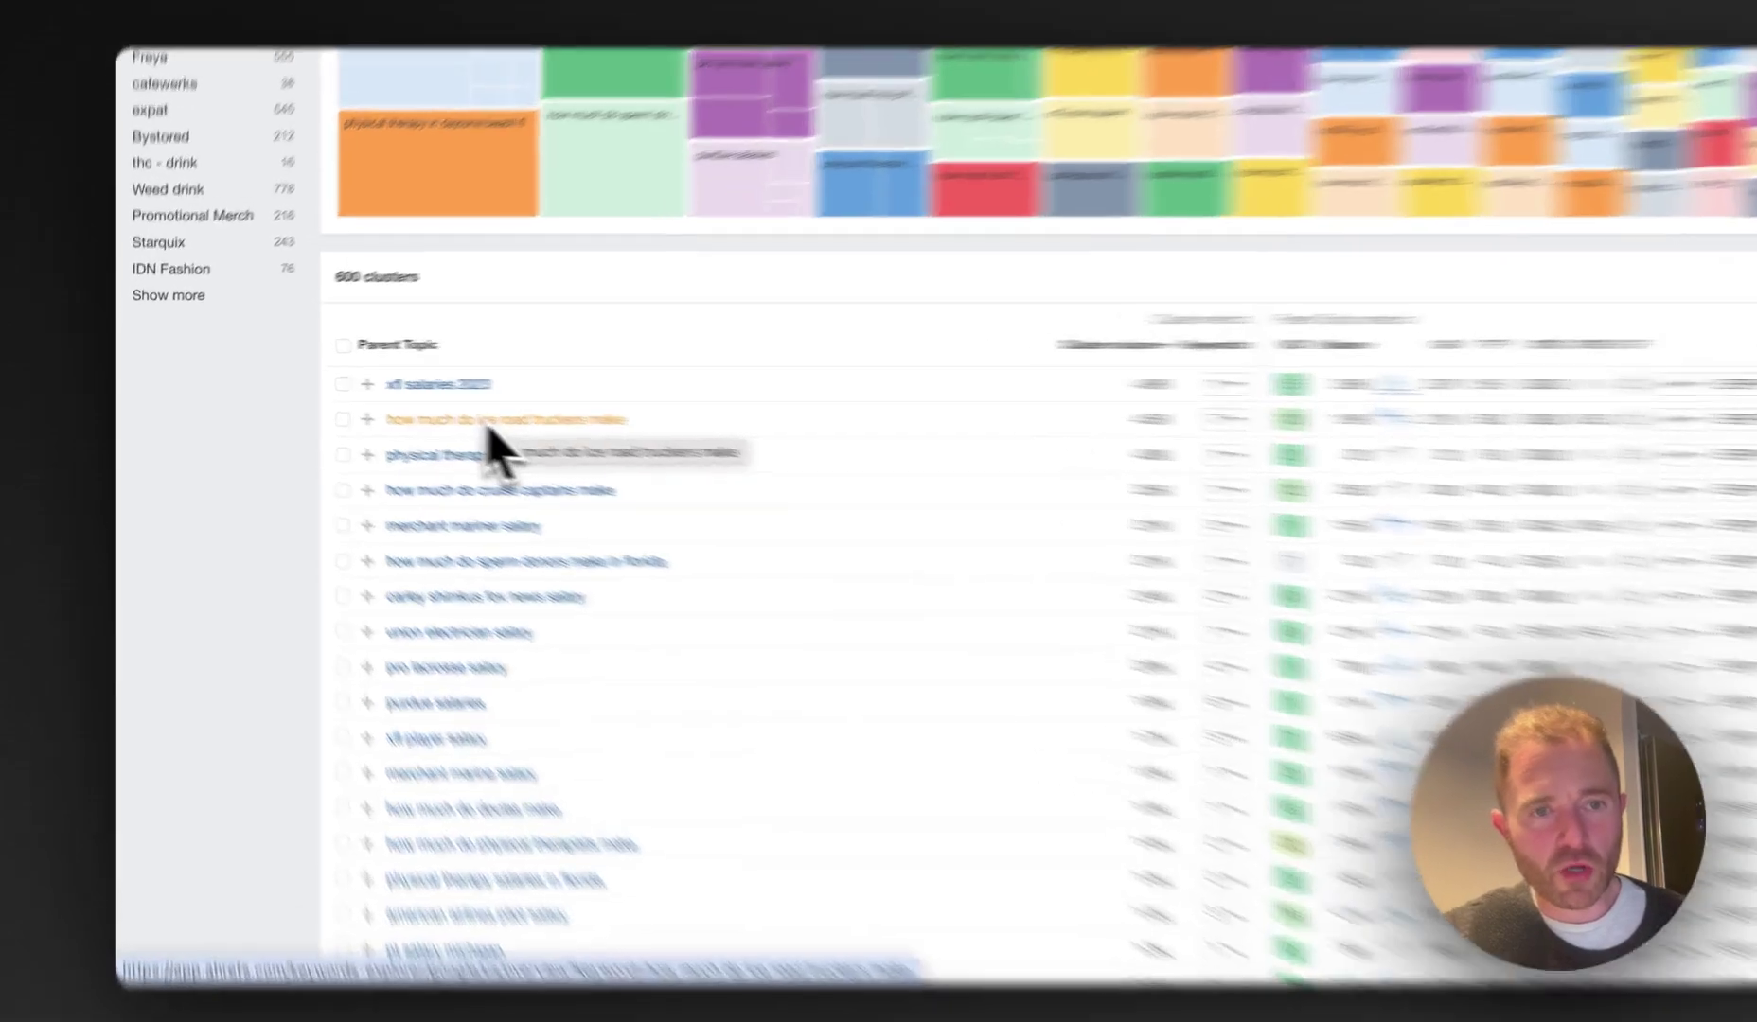
{"action": "right_click", "coordinate": [427, 428]}
{"action": "left_click", "coordinate": [795, 670]}
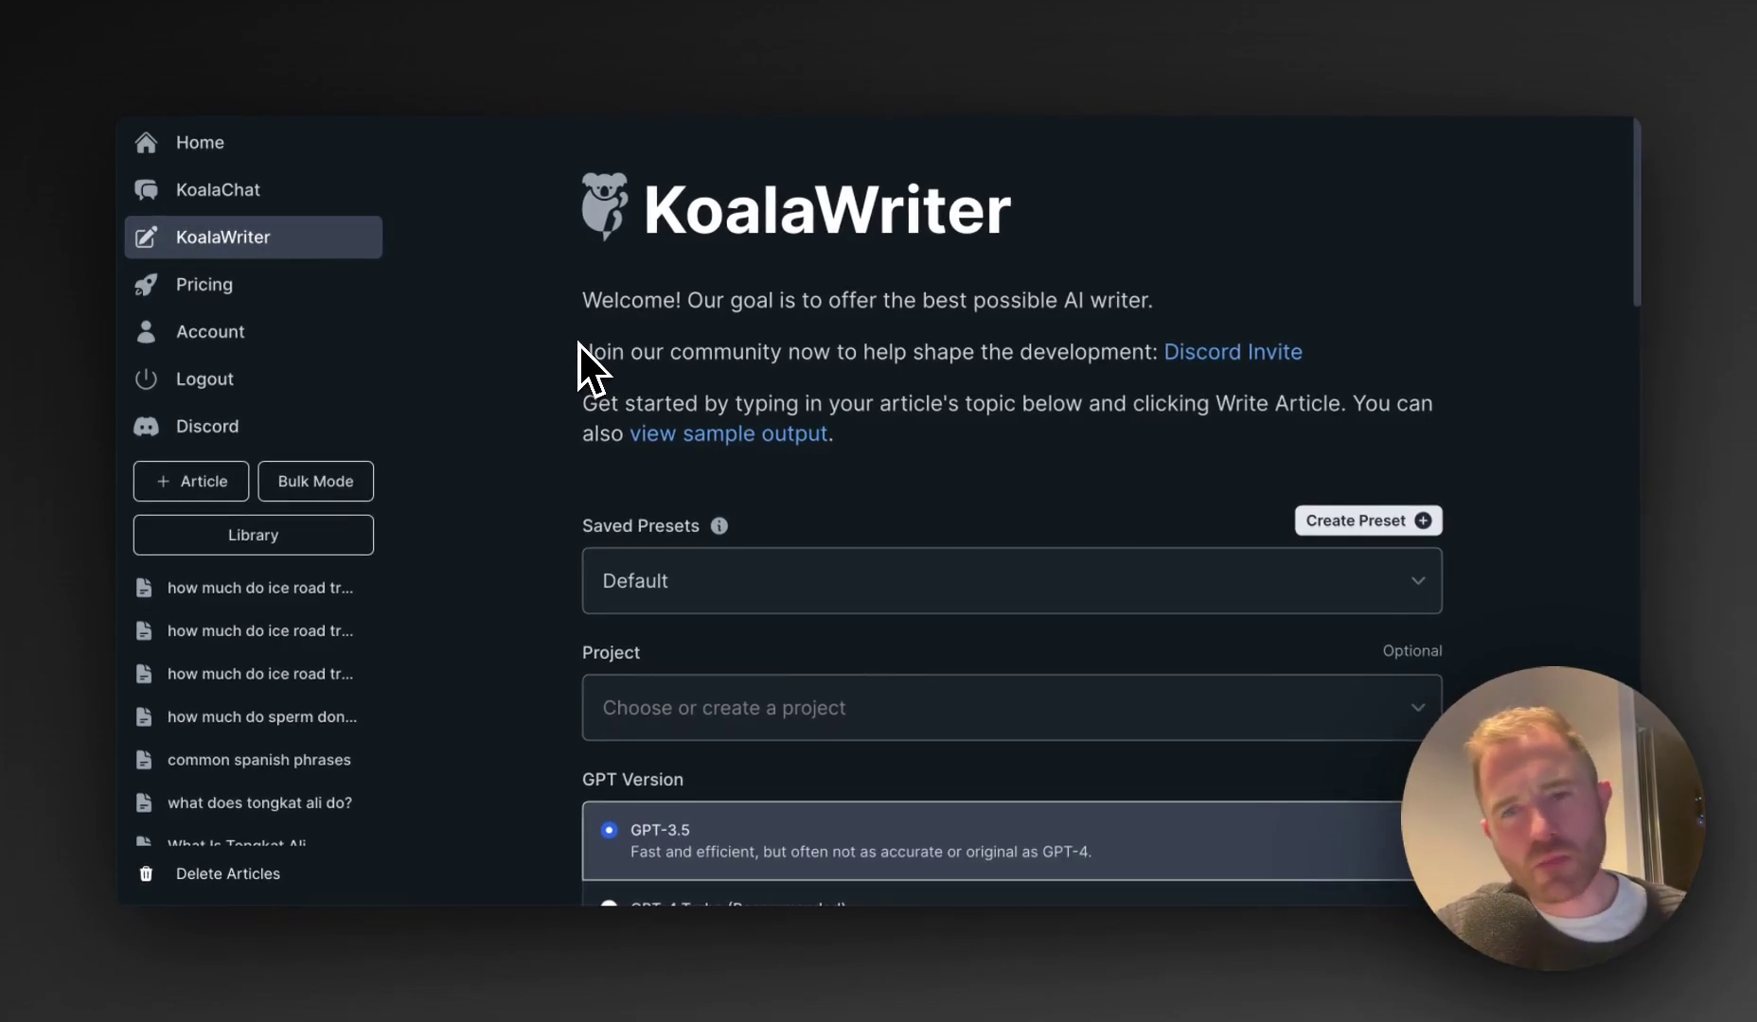
Confirm the form shows Blog Post type and target keyword 'how much do ice road truckers make'
{"action": "scroll", "coordinate": [578, 343], "scroll_direction": "down", "scroll_amount": 7}
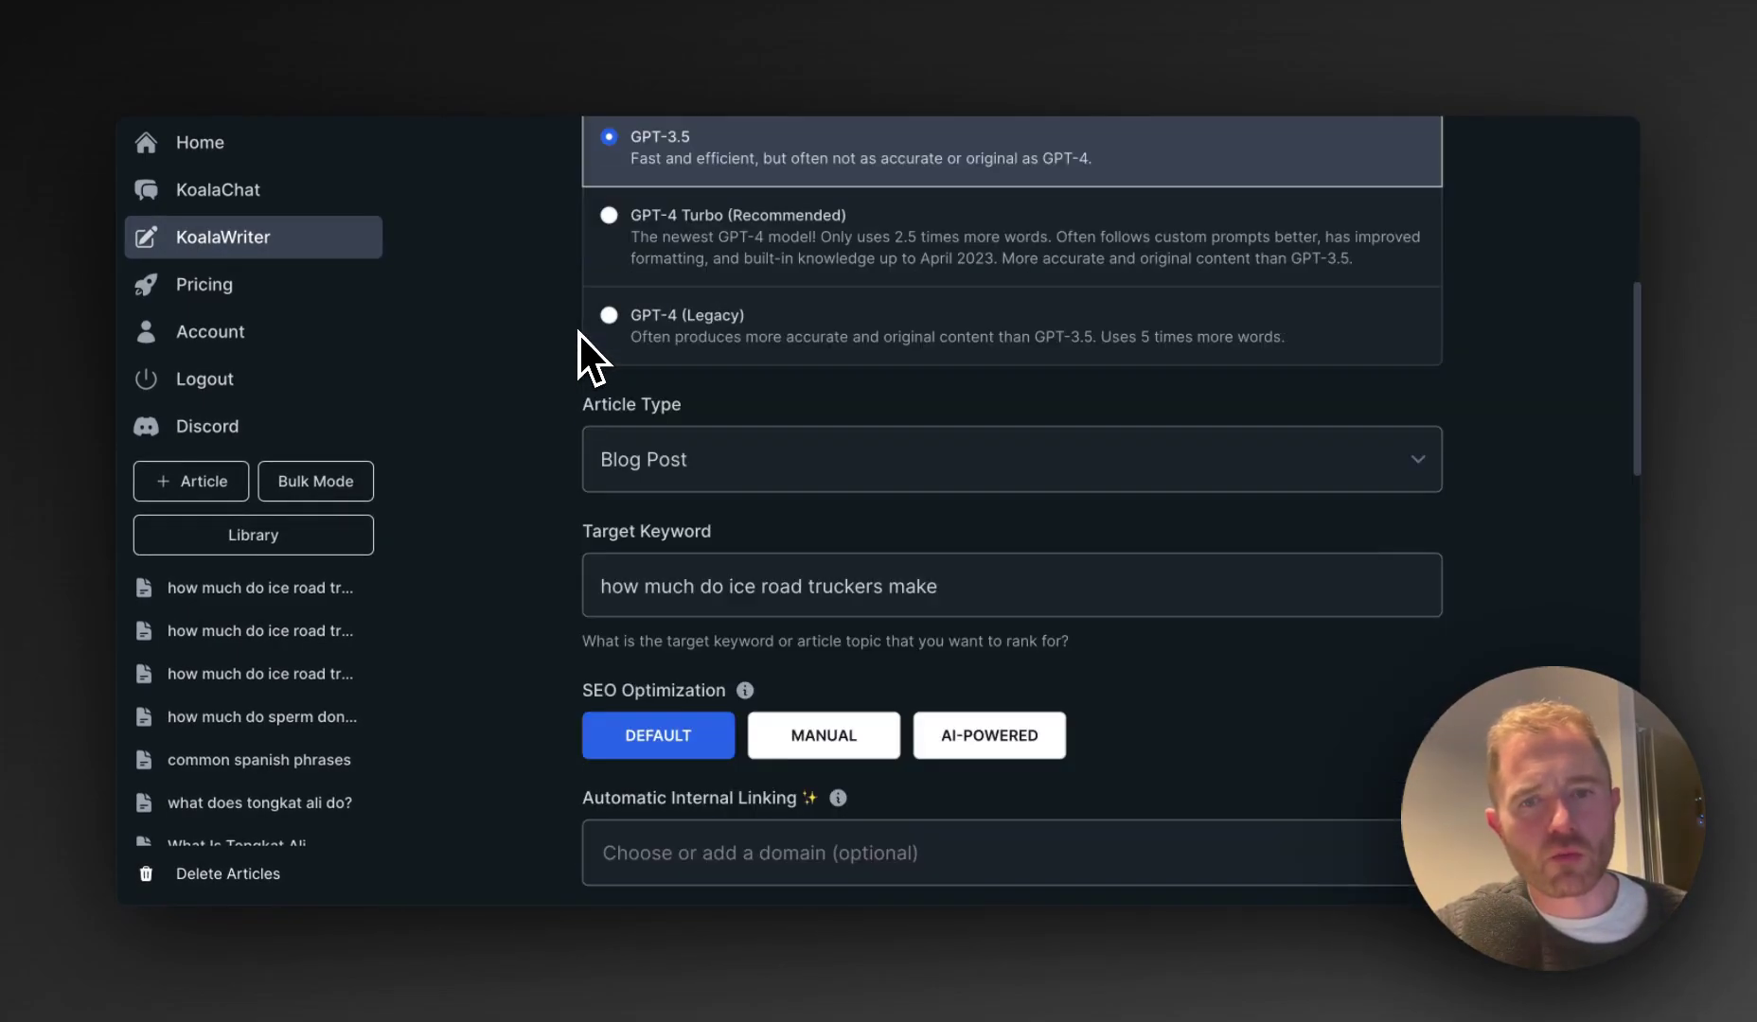
{"action": "scroll", "coordinate": [456, 311], "scroll_direction": "up", "scroll_amount": 7}
{"action": "scroll", "coordinate": [447, 303], "scroll_direction": "down", "scroll_amount": 3}
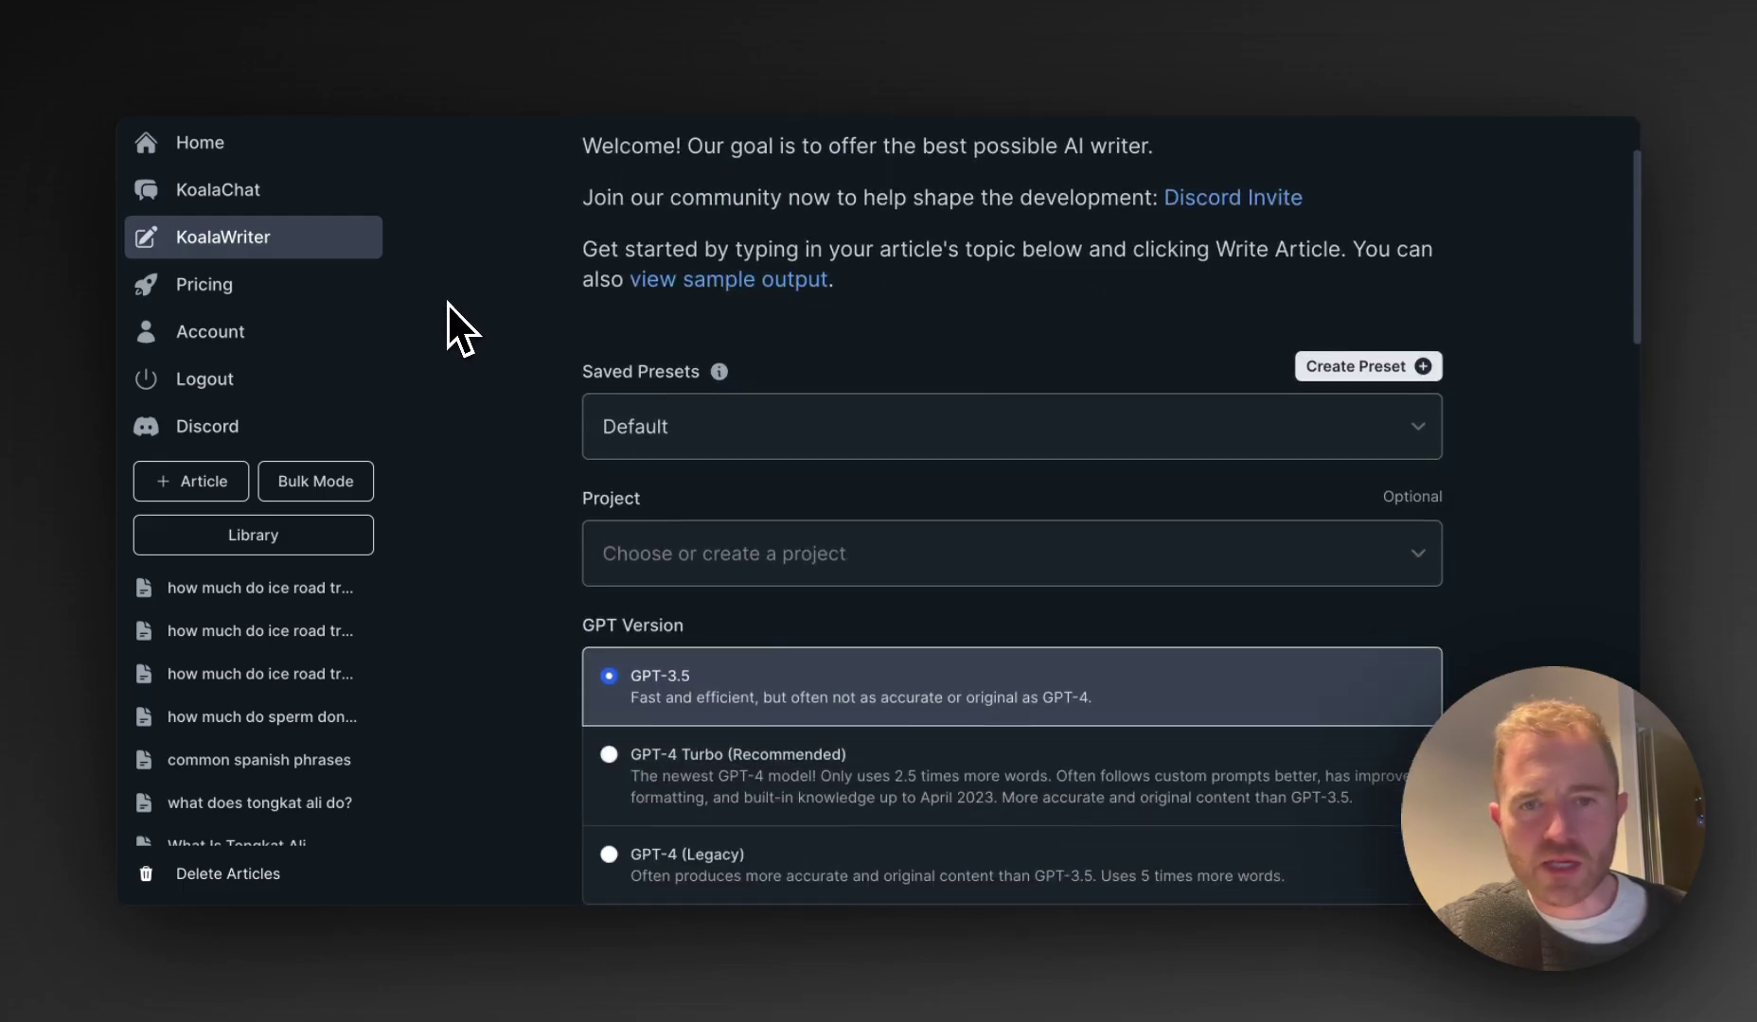
{"action": "scroll", "coordinate": [448, 302], "scroll_direction": "up", "scroll_amount": 3}
{"action": "scroll", "coordinate": [448, 302], "scroll_direction": "down", "scroll_amount": 5}
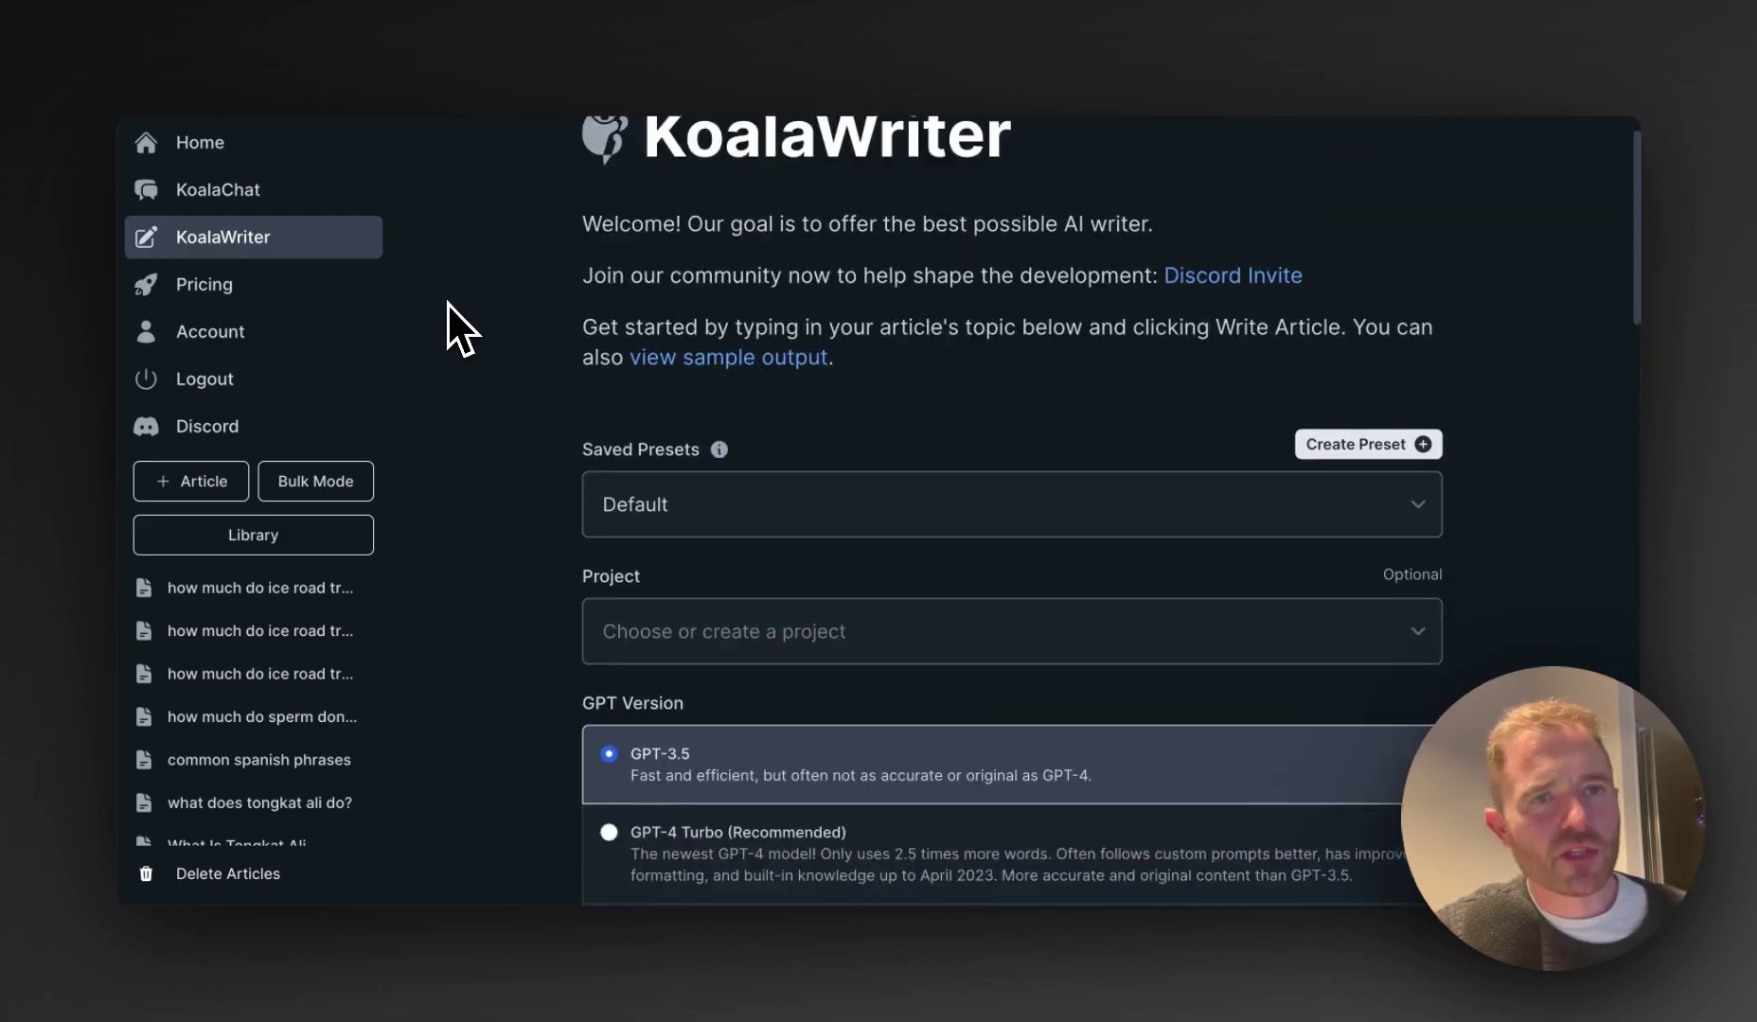
{"action": "scroll", "coordinate": [448, 302], "scroll_direction": "down", "scroll_amount": 4}
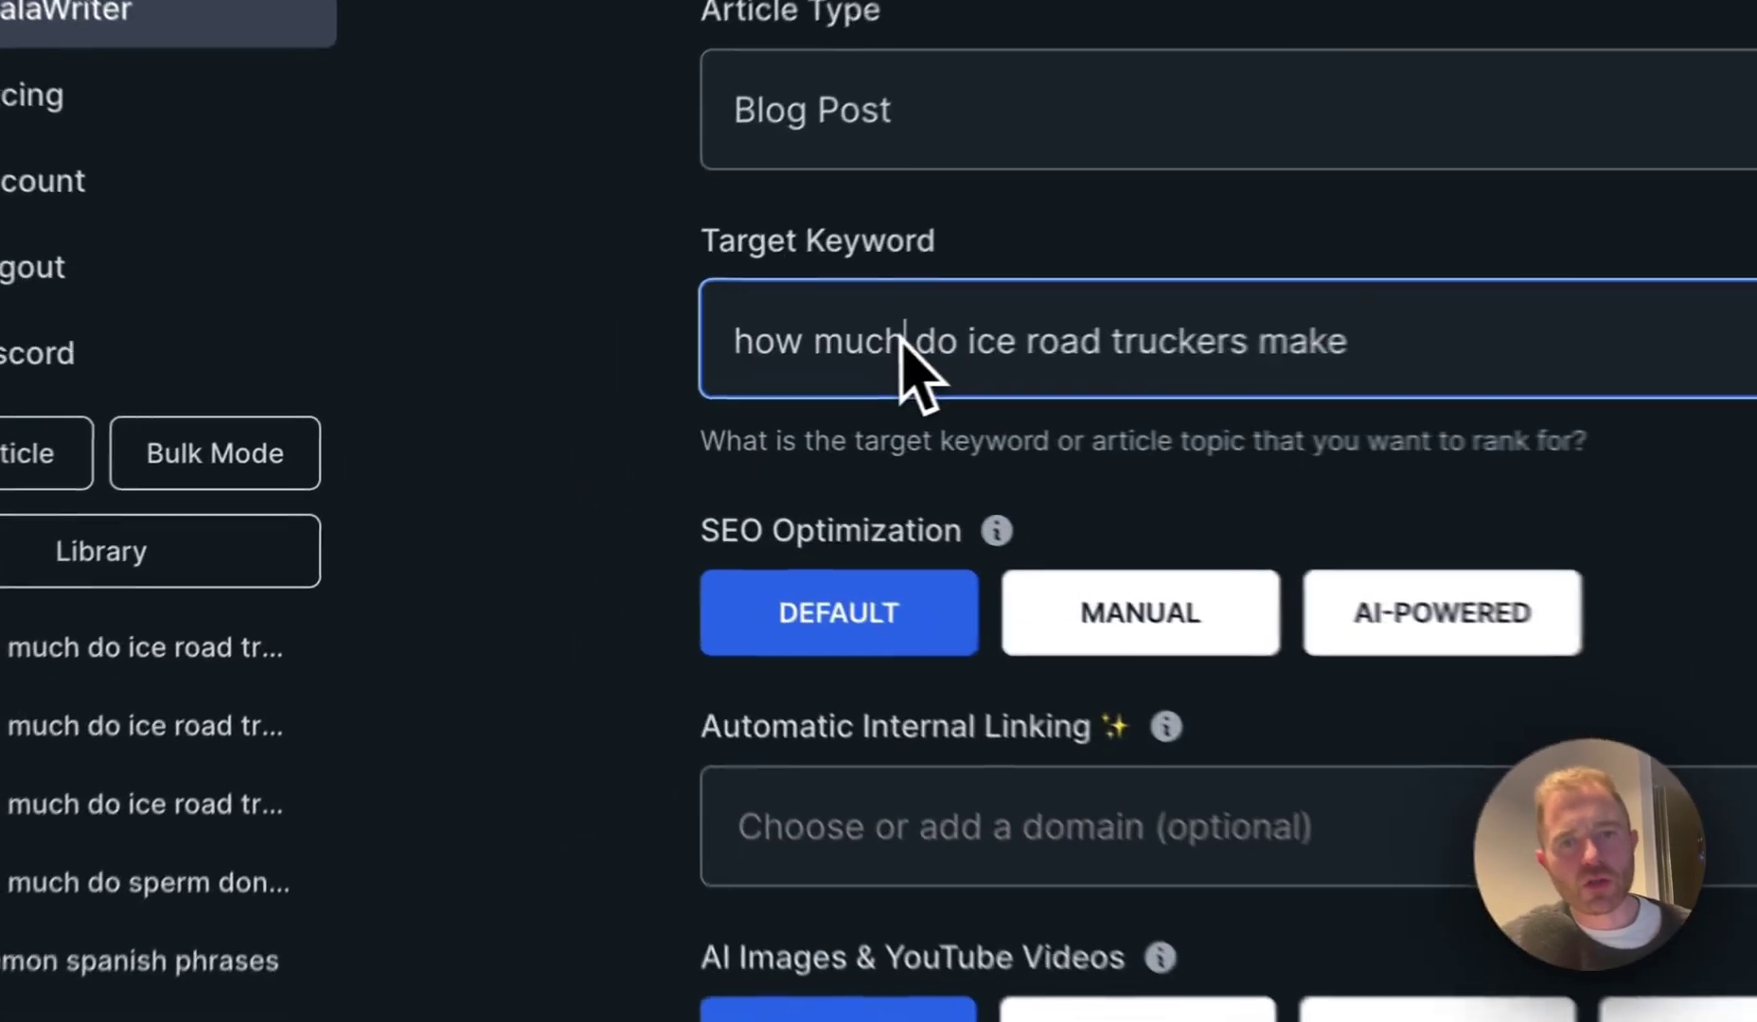
{"action": "triple_click", "coordinate": [688, 423]}
{"action": "left_click", "coordinate": [549, 493]}
{"action": "scroll", "coordinate": [536, 489], "scroll_direction": "down", "scroll_amount": 1}
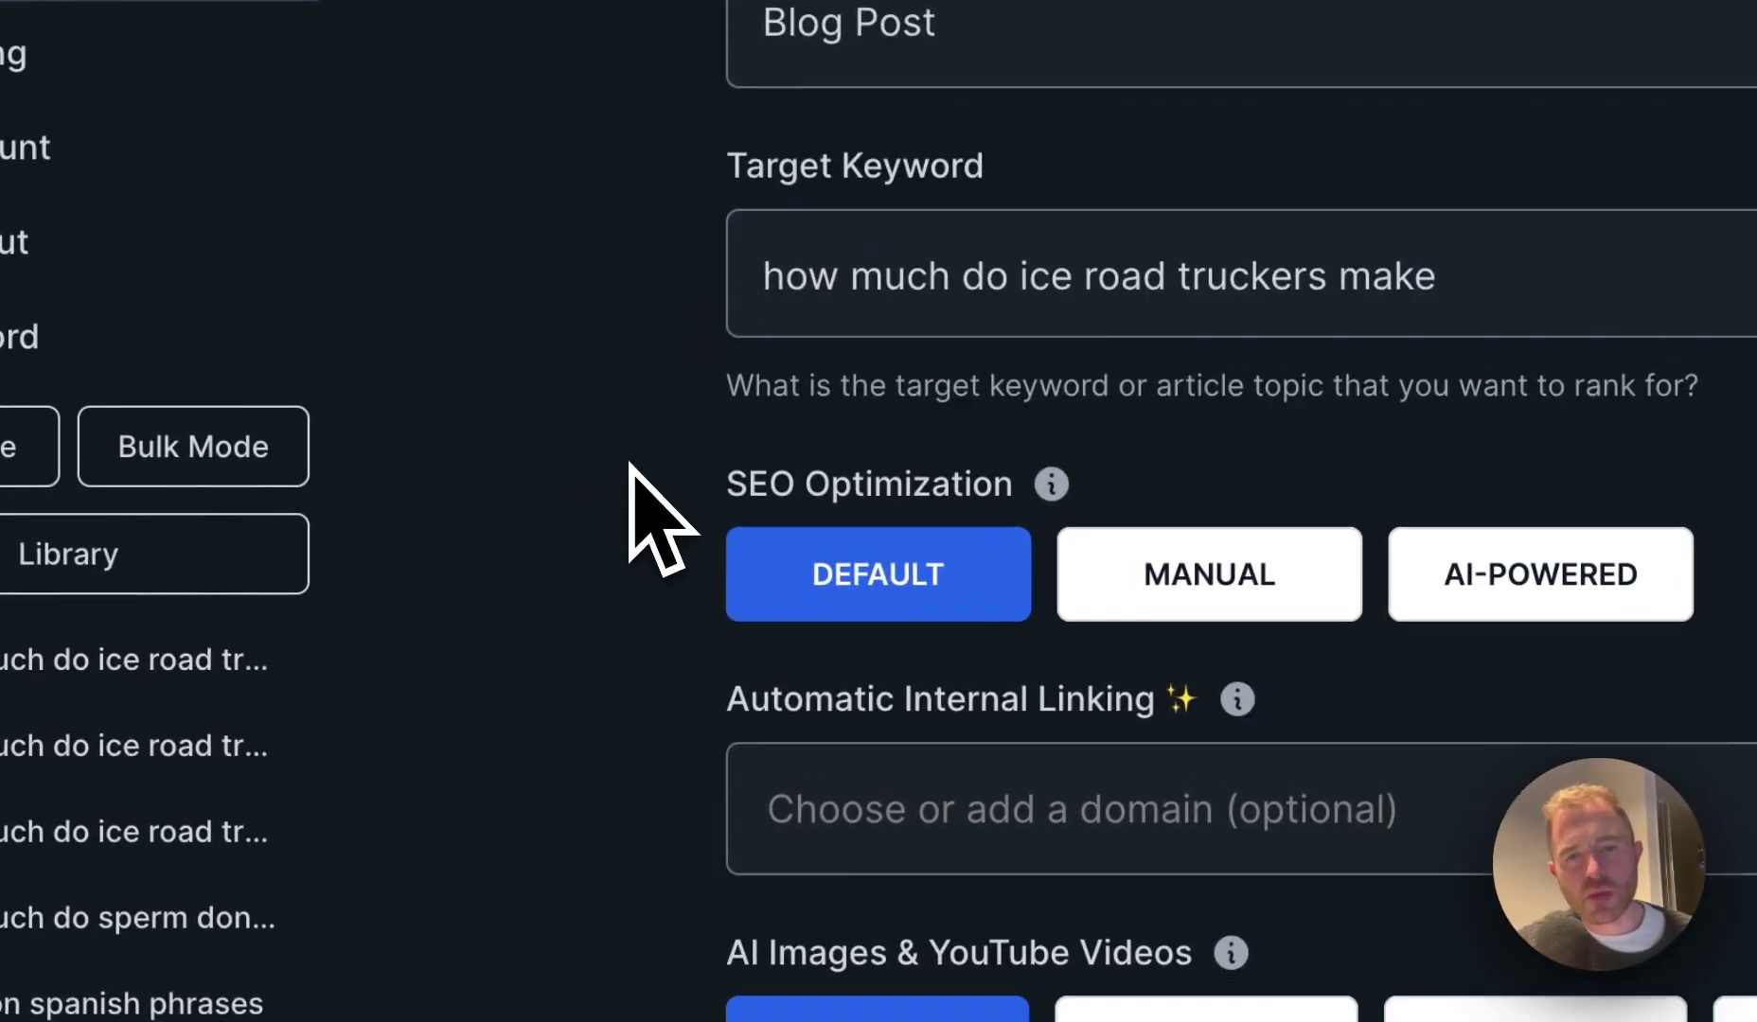
{"action": "scroll", "coordinate": [632, 465], "scroll_direction": "down", "scroll_amount": 5}
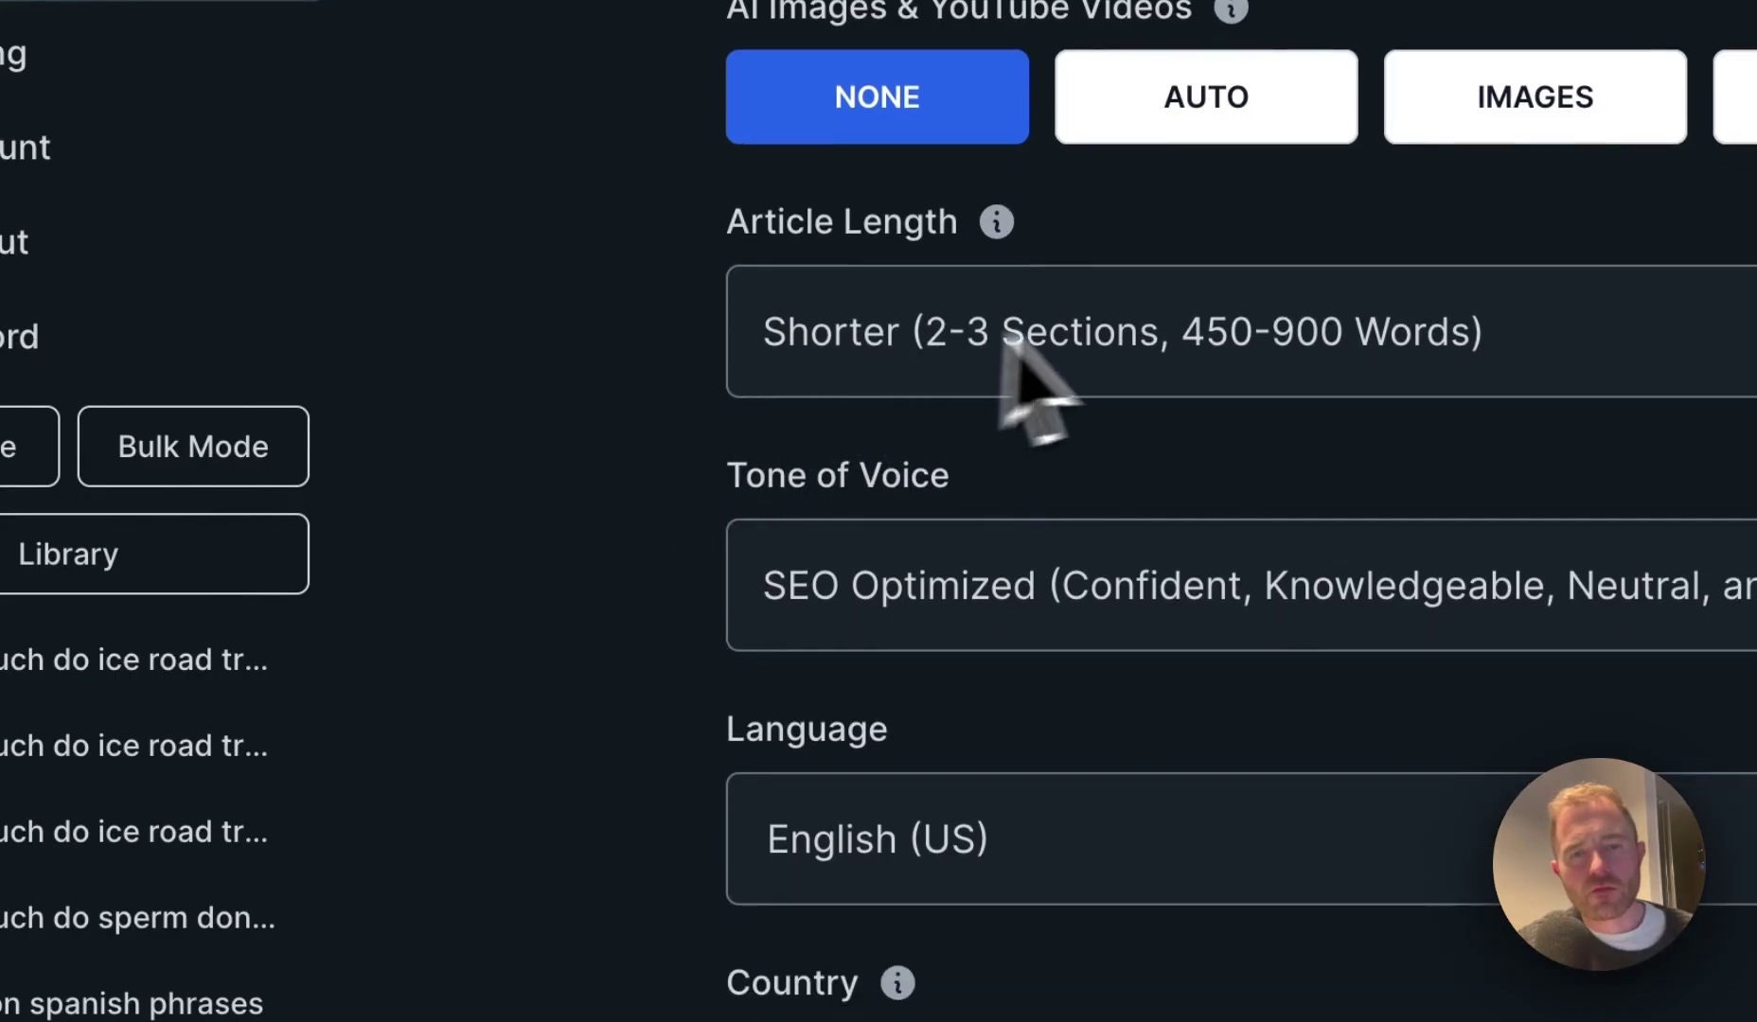
{"action": "left_click", "coordinate": [1127, 326]}
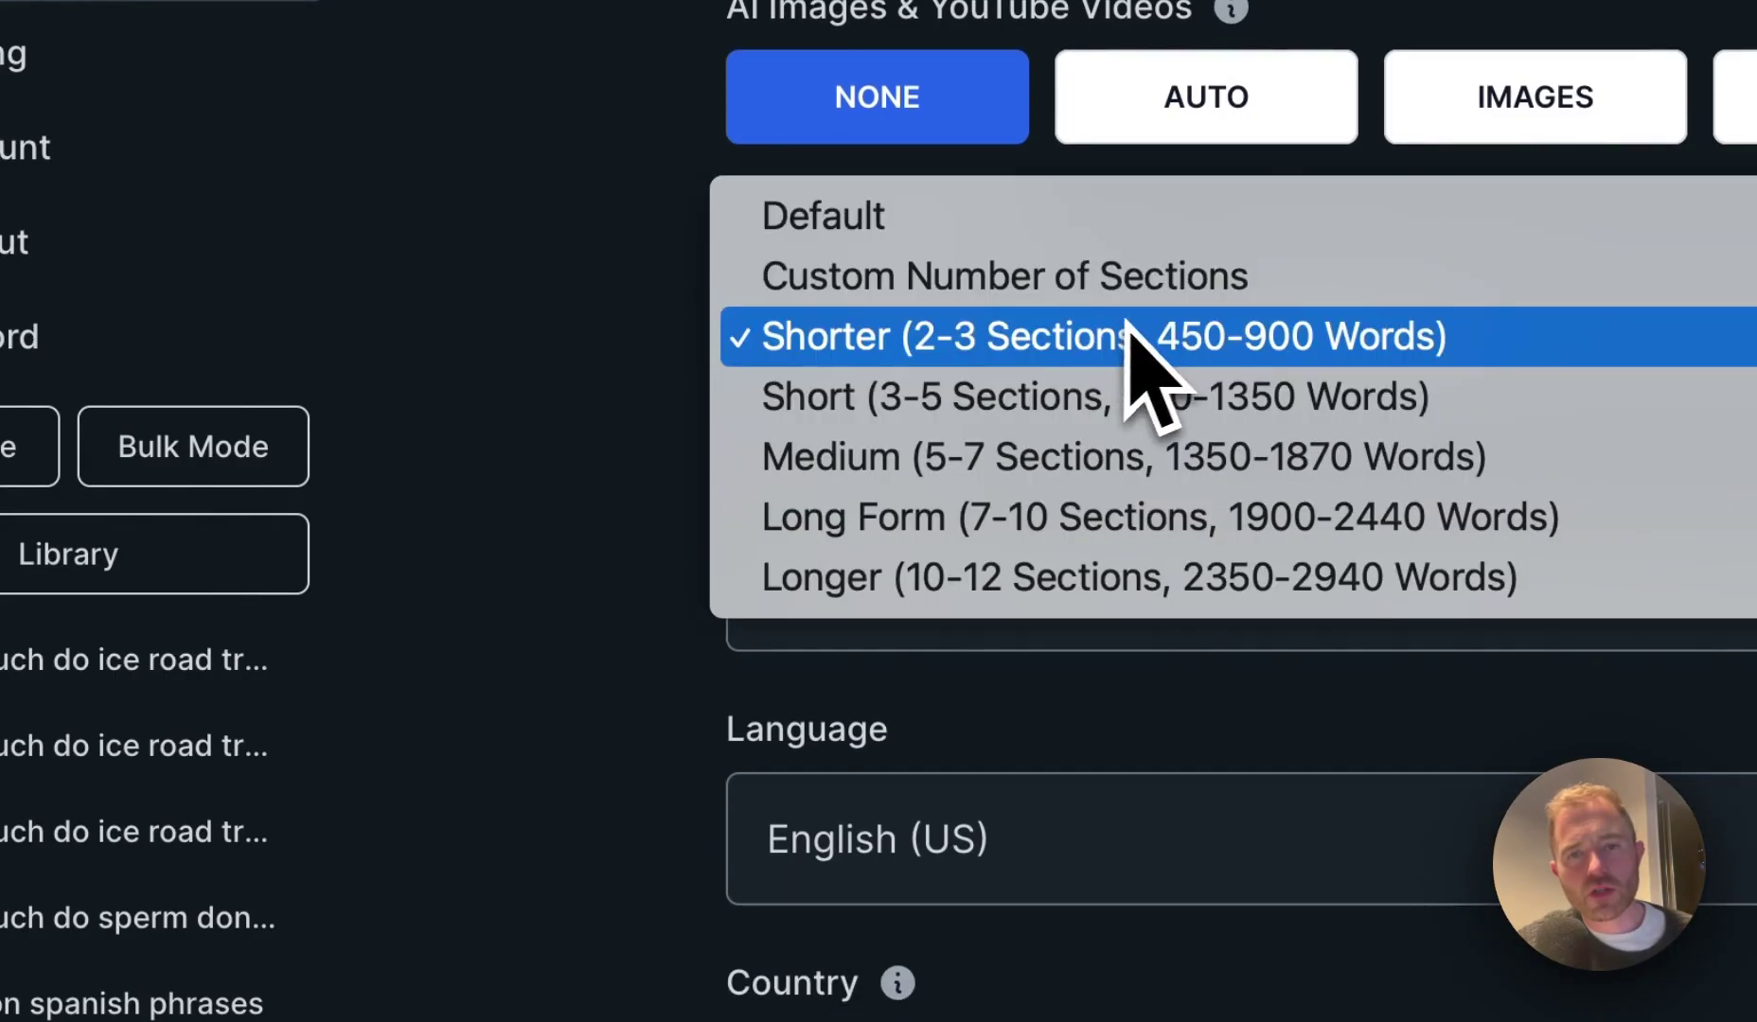
{"action": "left_click", "coordinate": [958, 348]}
{"action": "scroll", "coordinate": [694, 665], "scroll_direction": "down", "scroll_amount": 2}
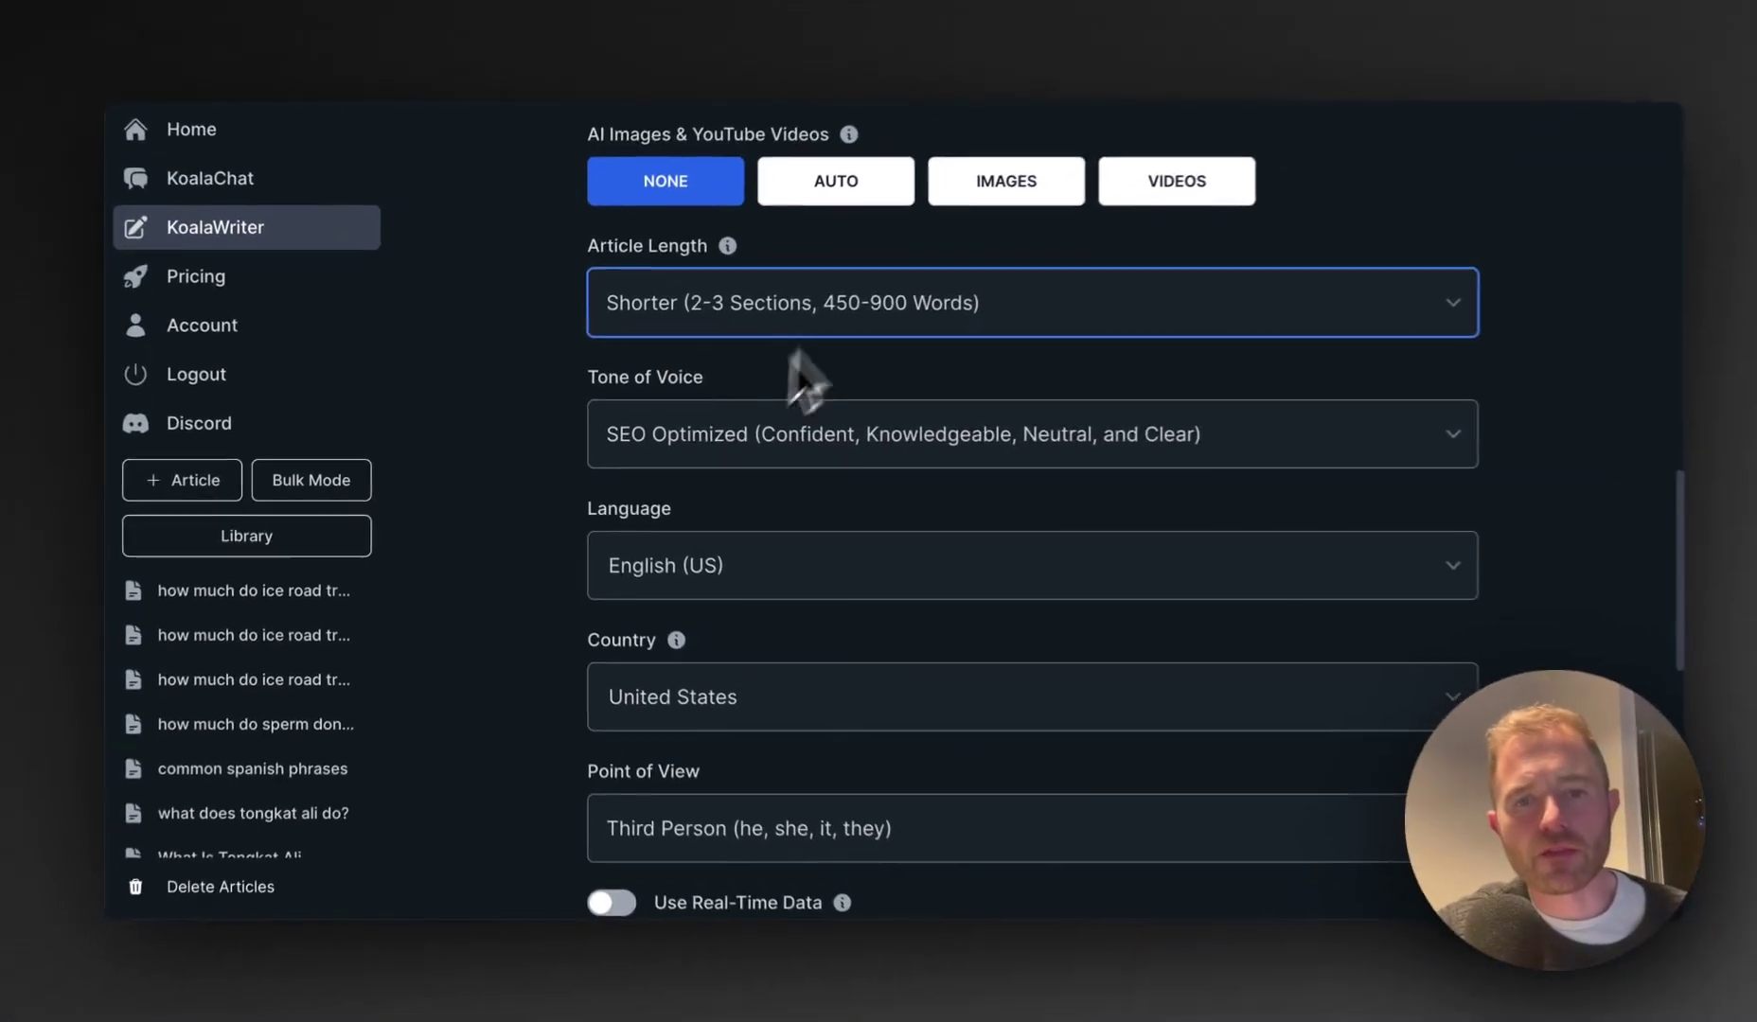
{"action": "scroll", "coordinate": [585, 549], "scroll_direction": "down", "scroll_amount": 8}
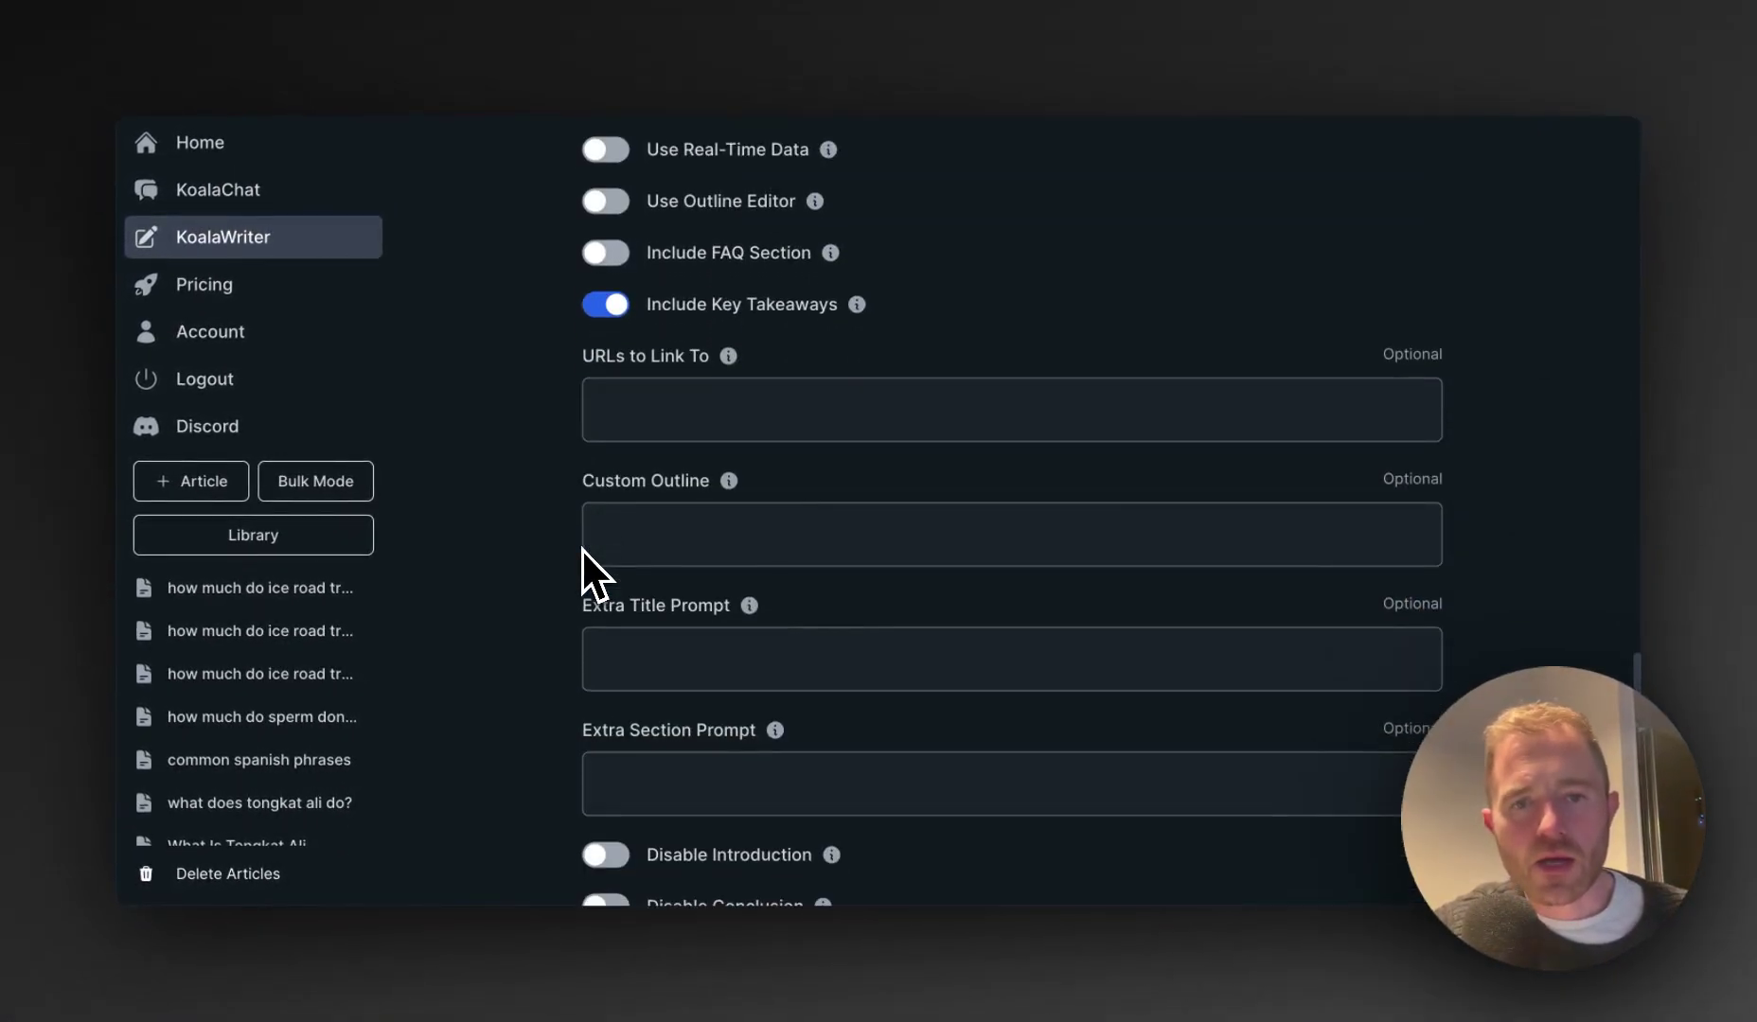
{"action": "scroll", "coordinate": [580, 548], "scroll_direction": "down", "scroll_amount": 3}
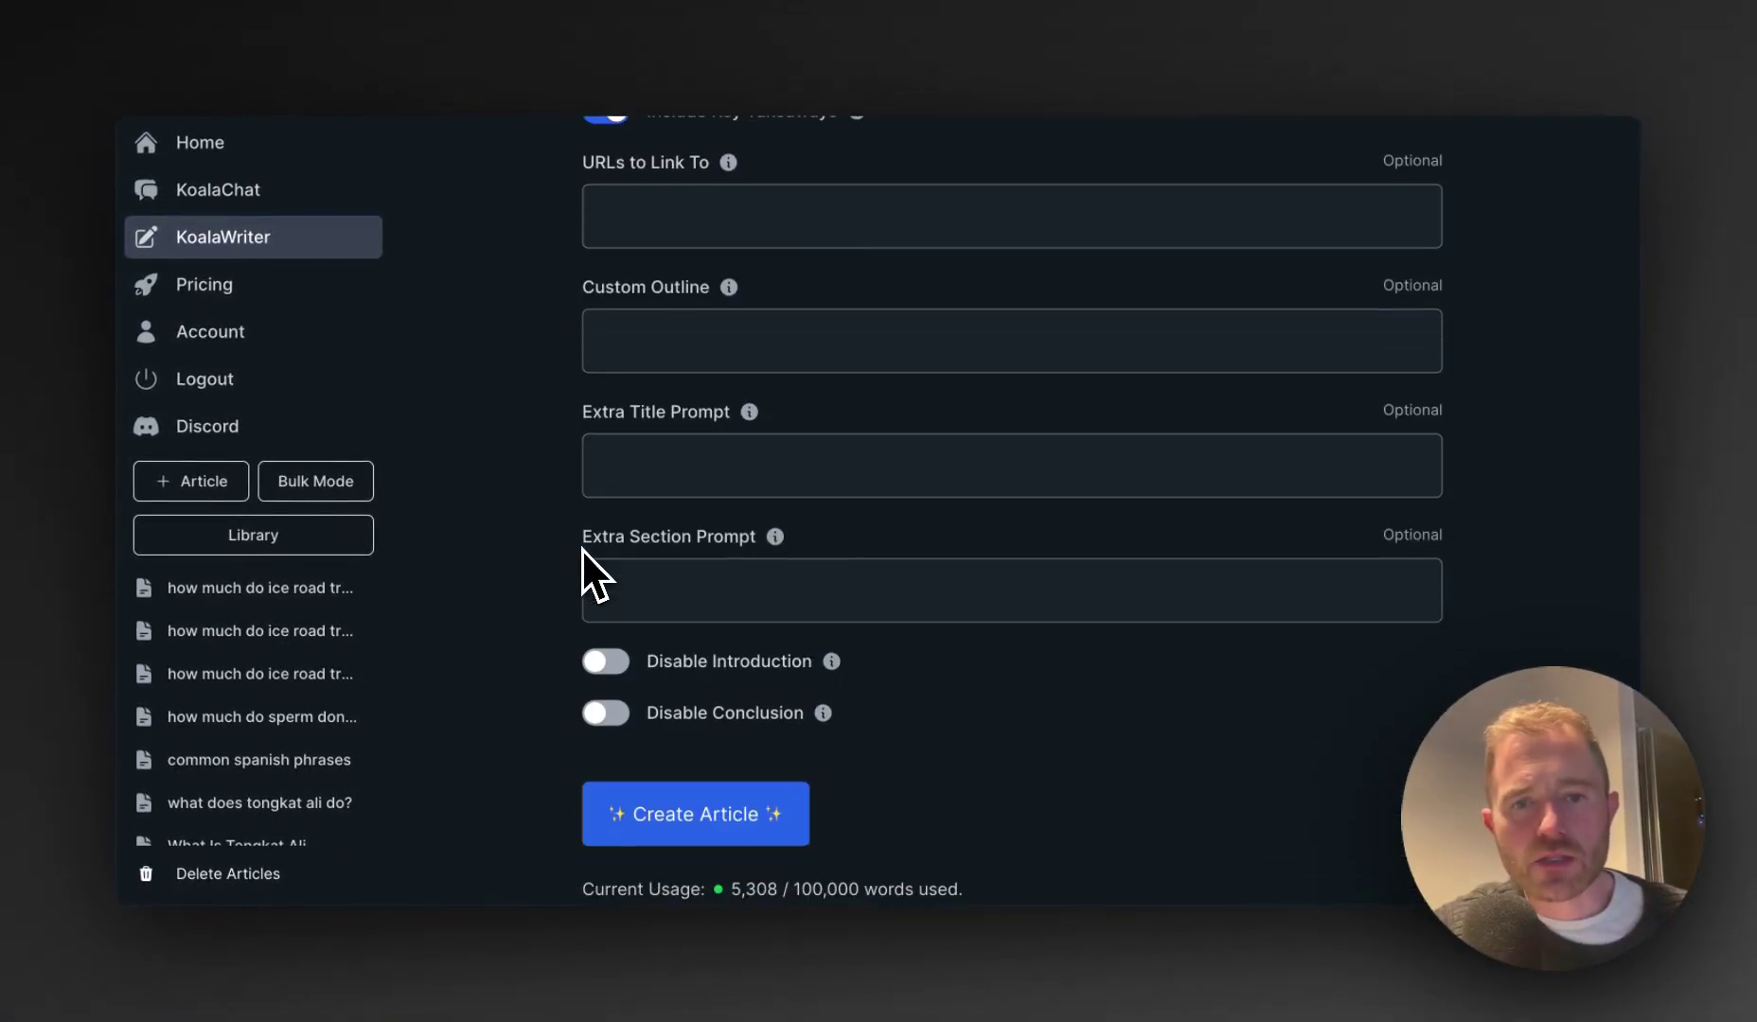
{"action": "scroll", "coordinate": [580, 548], "scroll_direction": "up", "scroll_amount": 10}
{"action": "scroll", "coordinate": [580, 548], "scroll_direction": "up", "scroll_amount": 5}
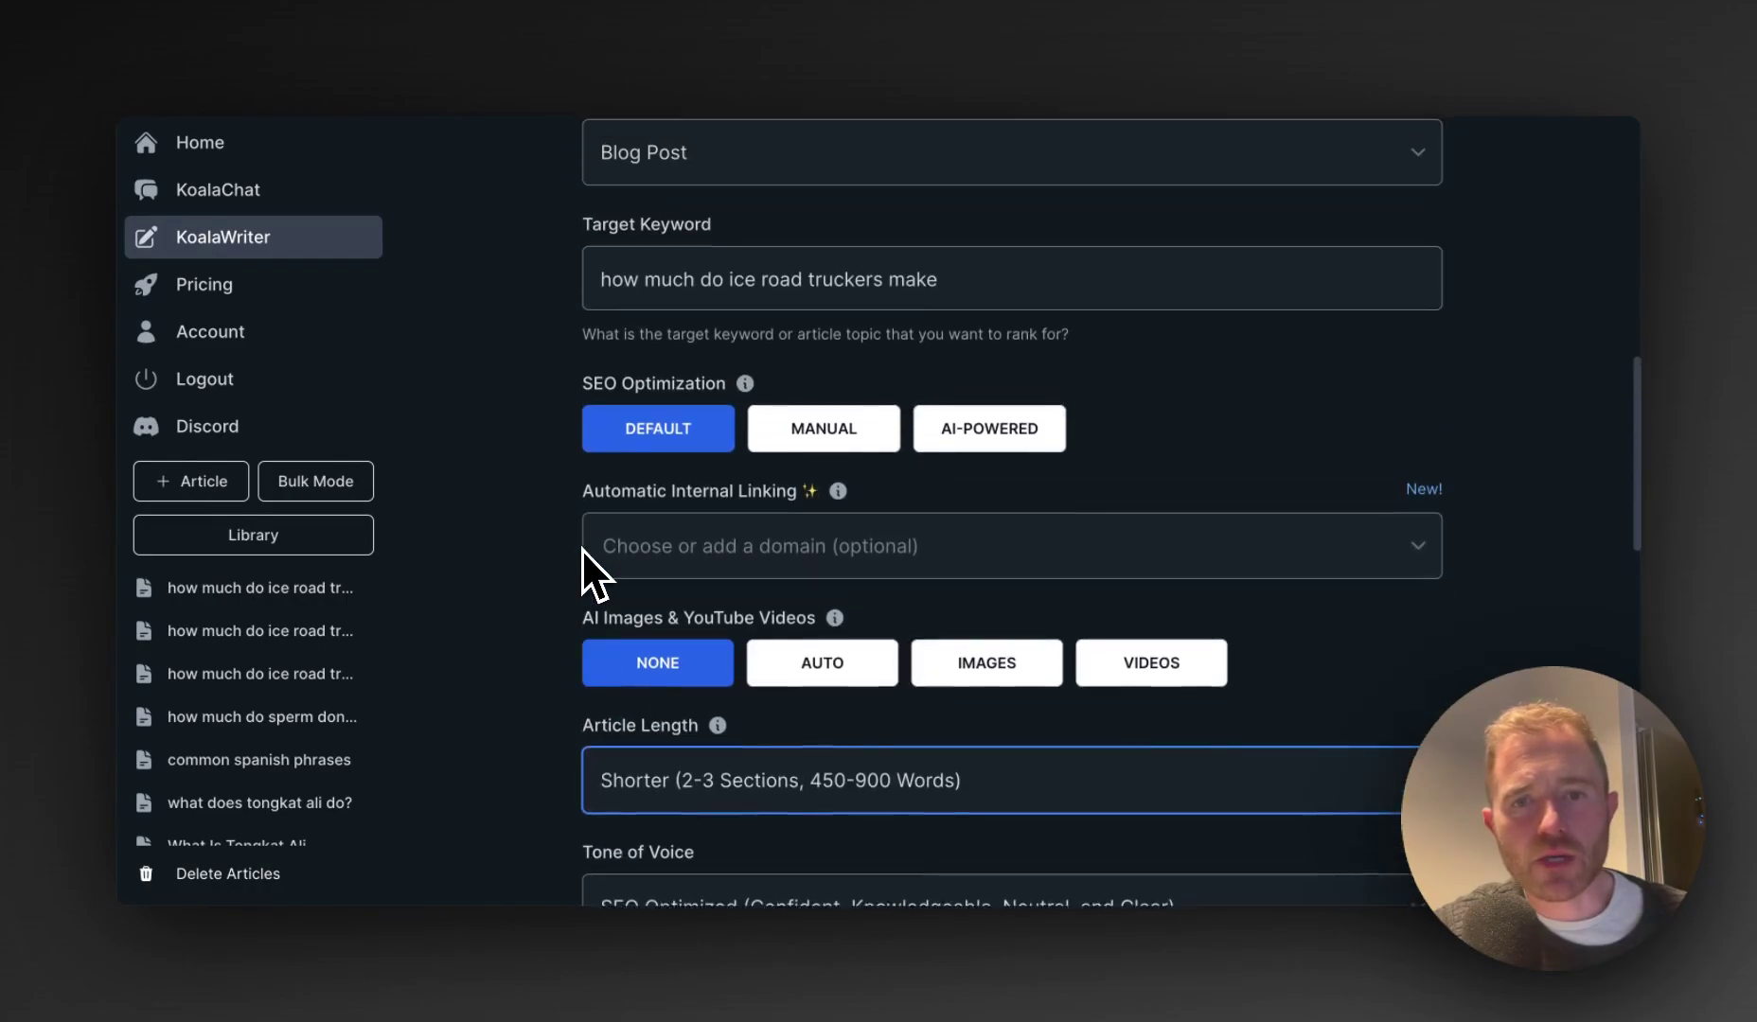
{"action": "scroll", "coordinate": [581, 549], "scroll_direction": "down", "scroll_amount": 2}
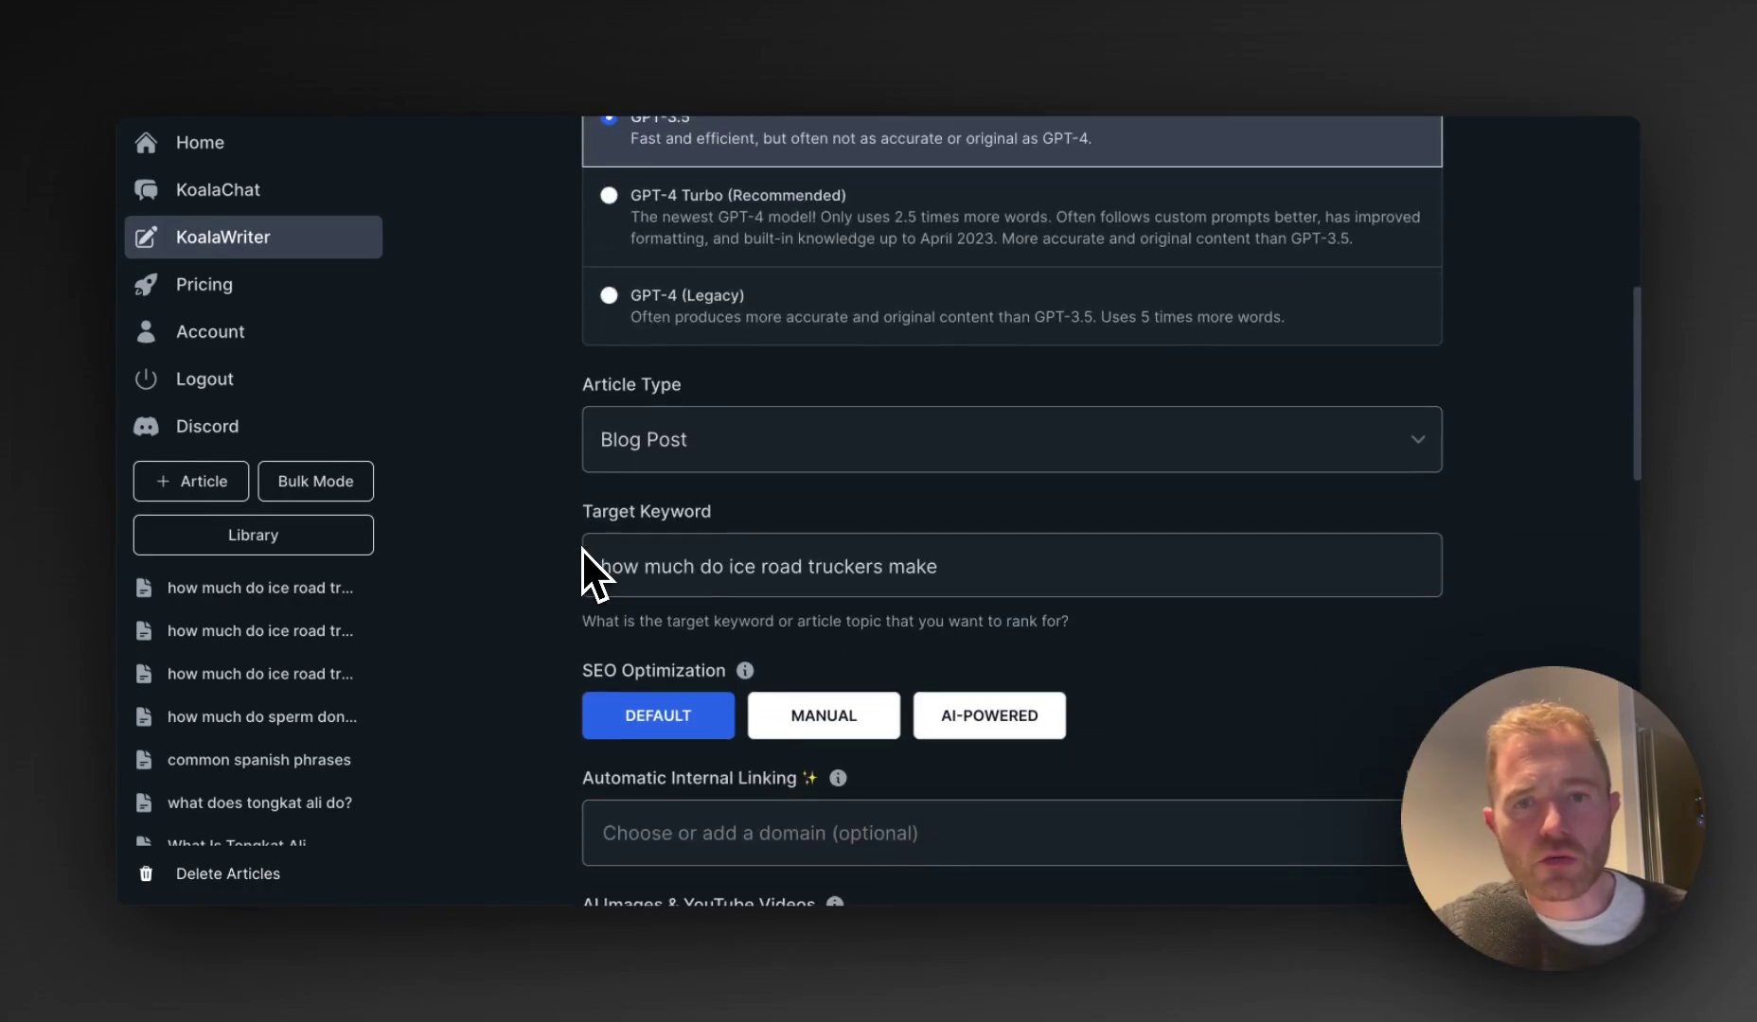
{"action": "scroll", "coordinate": [654, 561], "scroll_direction": "up", "scroll_amount": 4}
{"action": "scroll", "coordinate": [671, 565], "scroll_direction": "up", "scroll_amount": 2}
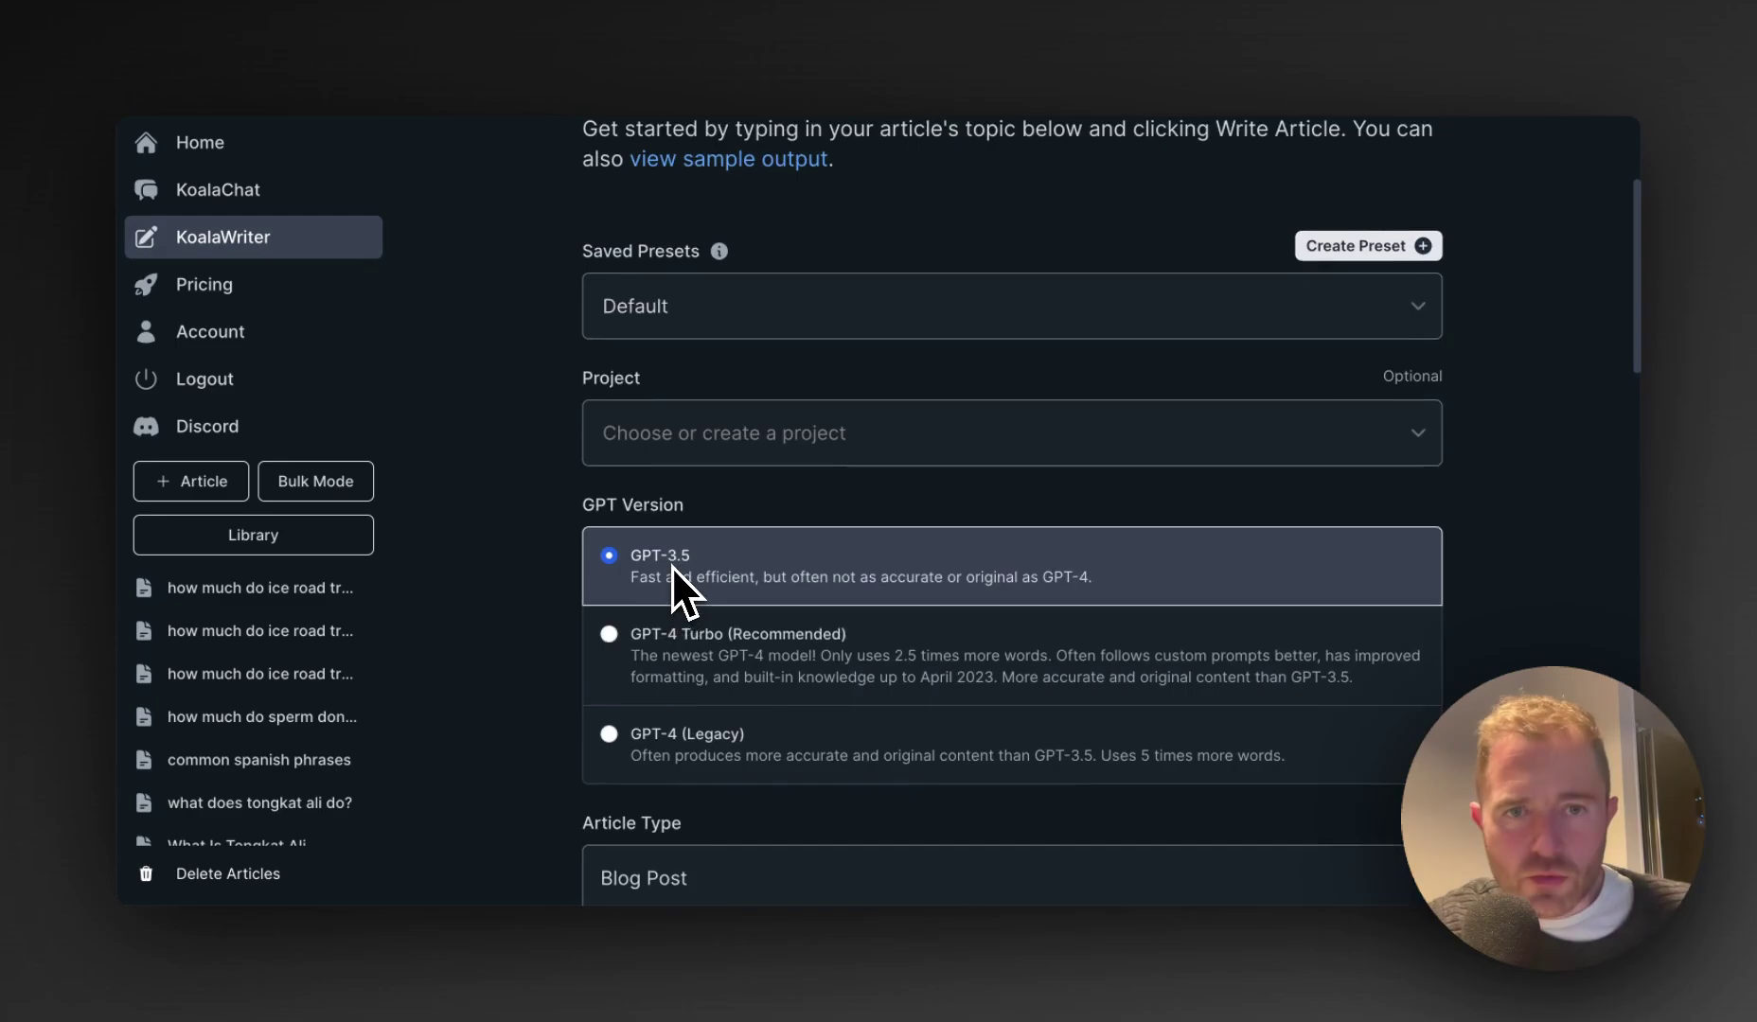
{"action": "scroll", "coordinate": [671, 565], "scroll_direction": "down", "scroll_amount": 8}
{"action": "scroll", "coordinate": [672, 566], "scroll_direction": "down", "scroll_amount": 9}
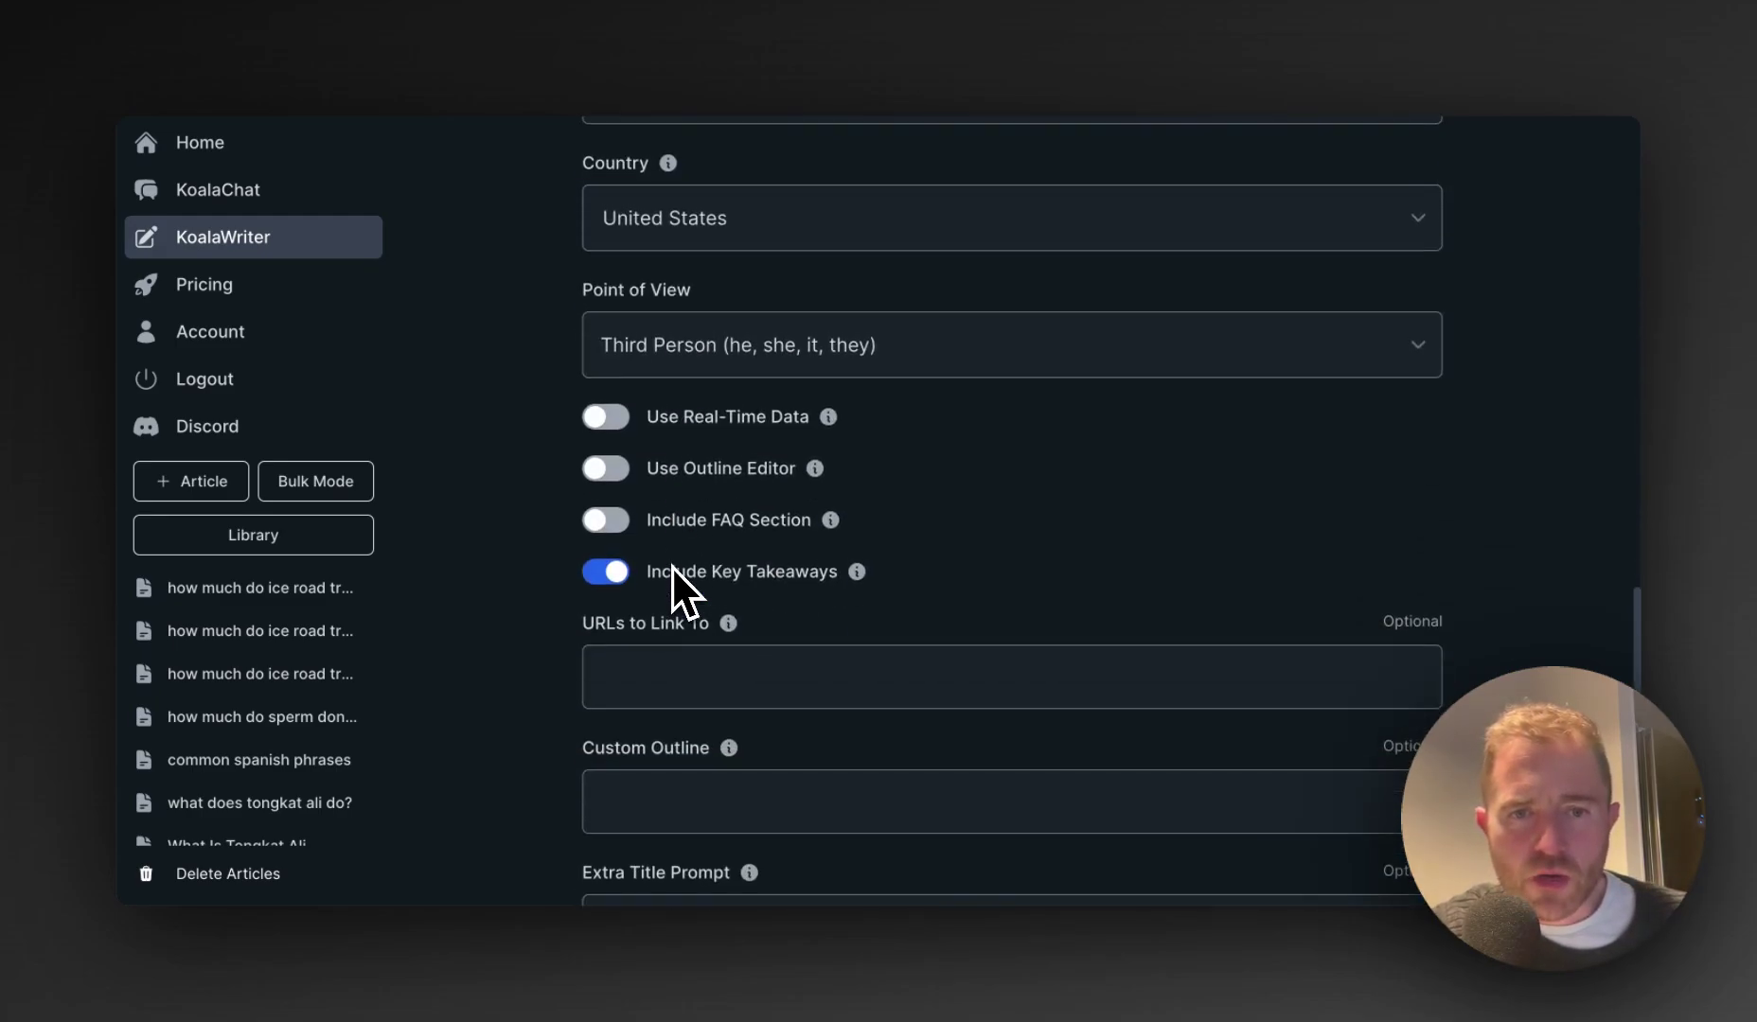
{"action": "scroll", "coordinate": [671, 565], "scroll_direction": "down", "scroll_amount": 5}
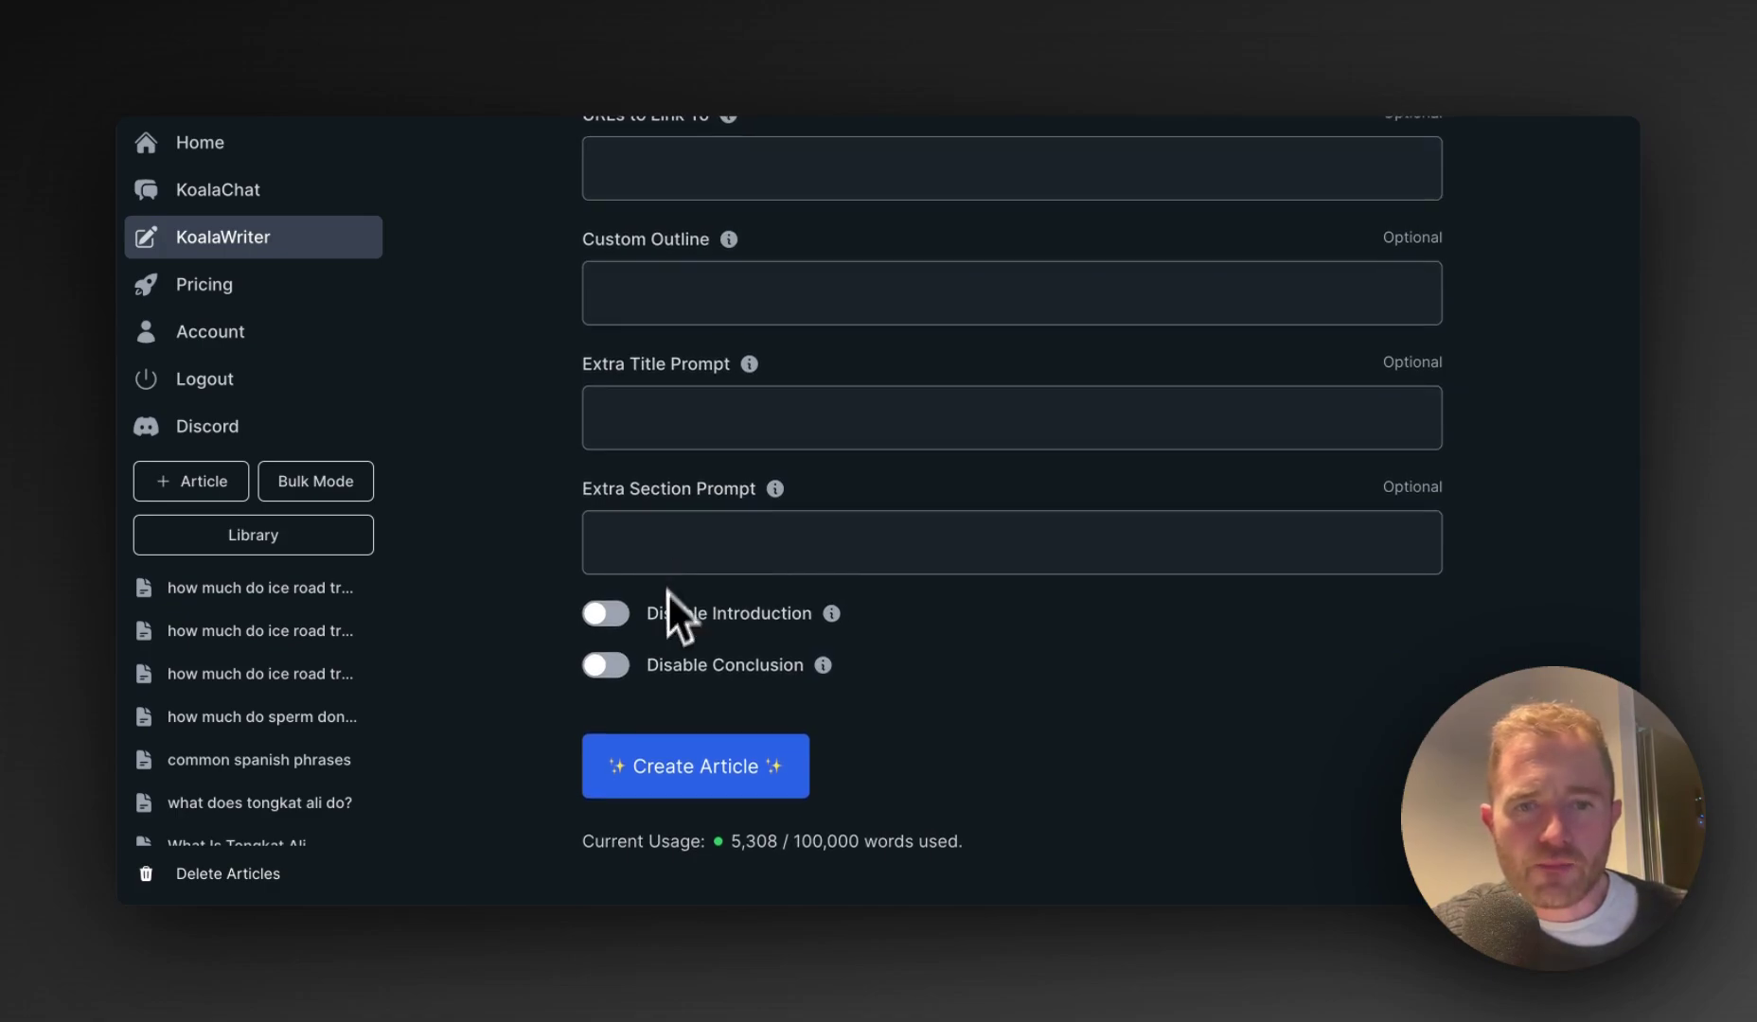
{"action": "scroll", "coordinate": [634, 565], "scroll_direction": "up", "scroll_amount": 2}
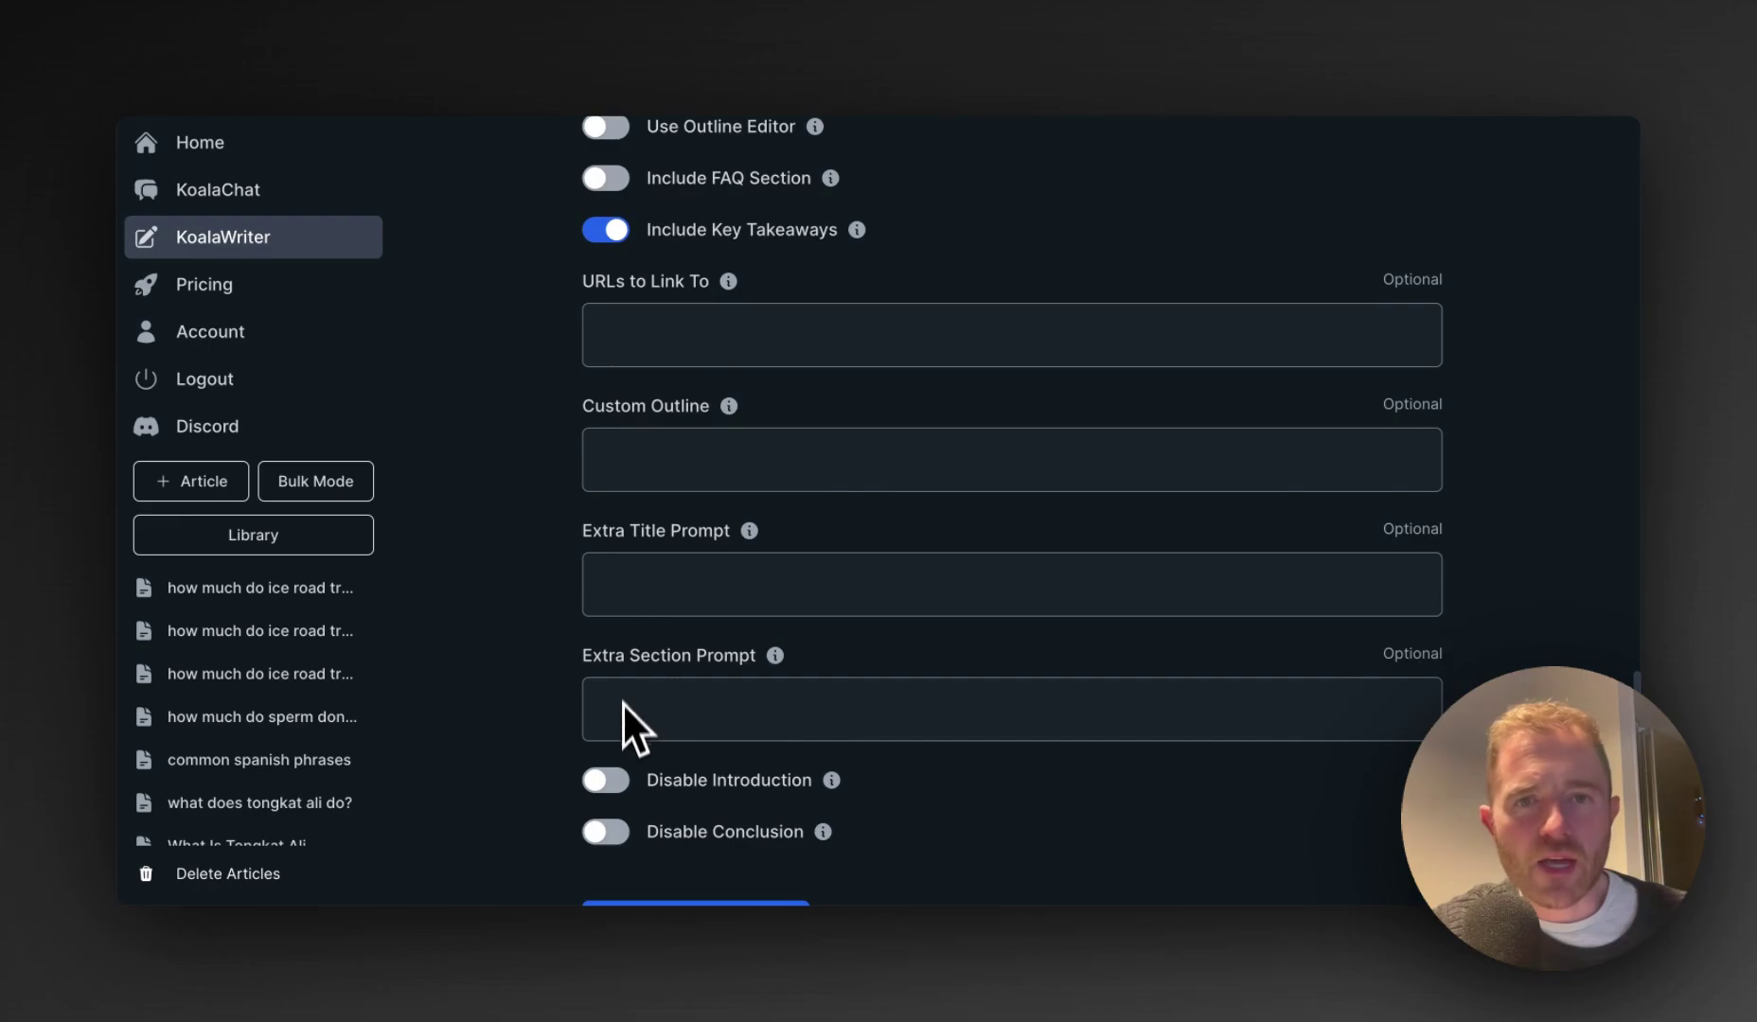
{"action": "scroll", "coordinate": [620, 720], "scroll_direction": "down", "scroll_amount": 2}
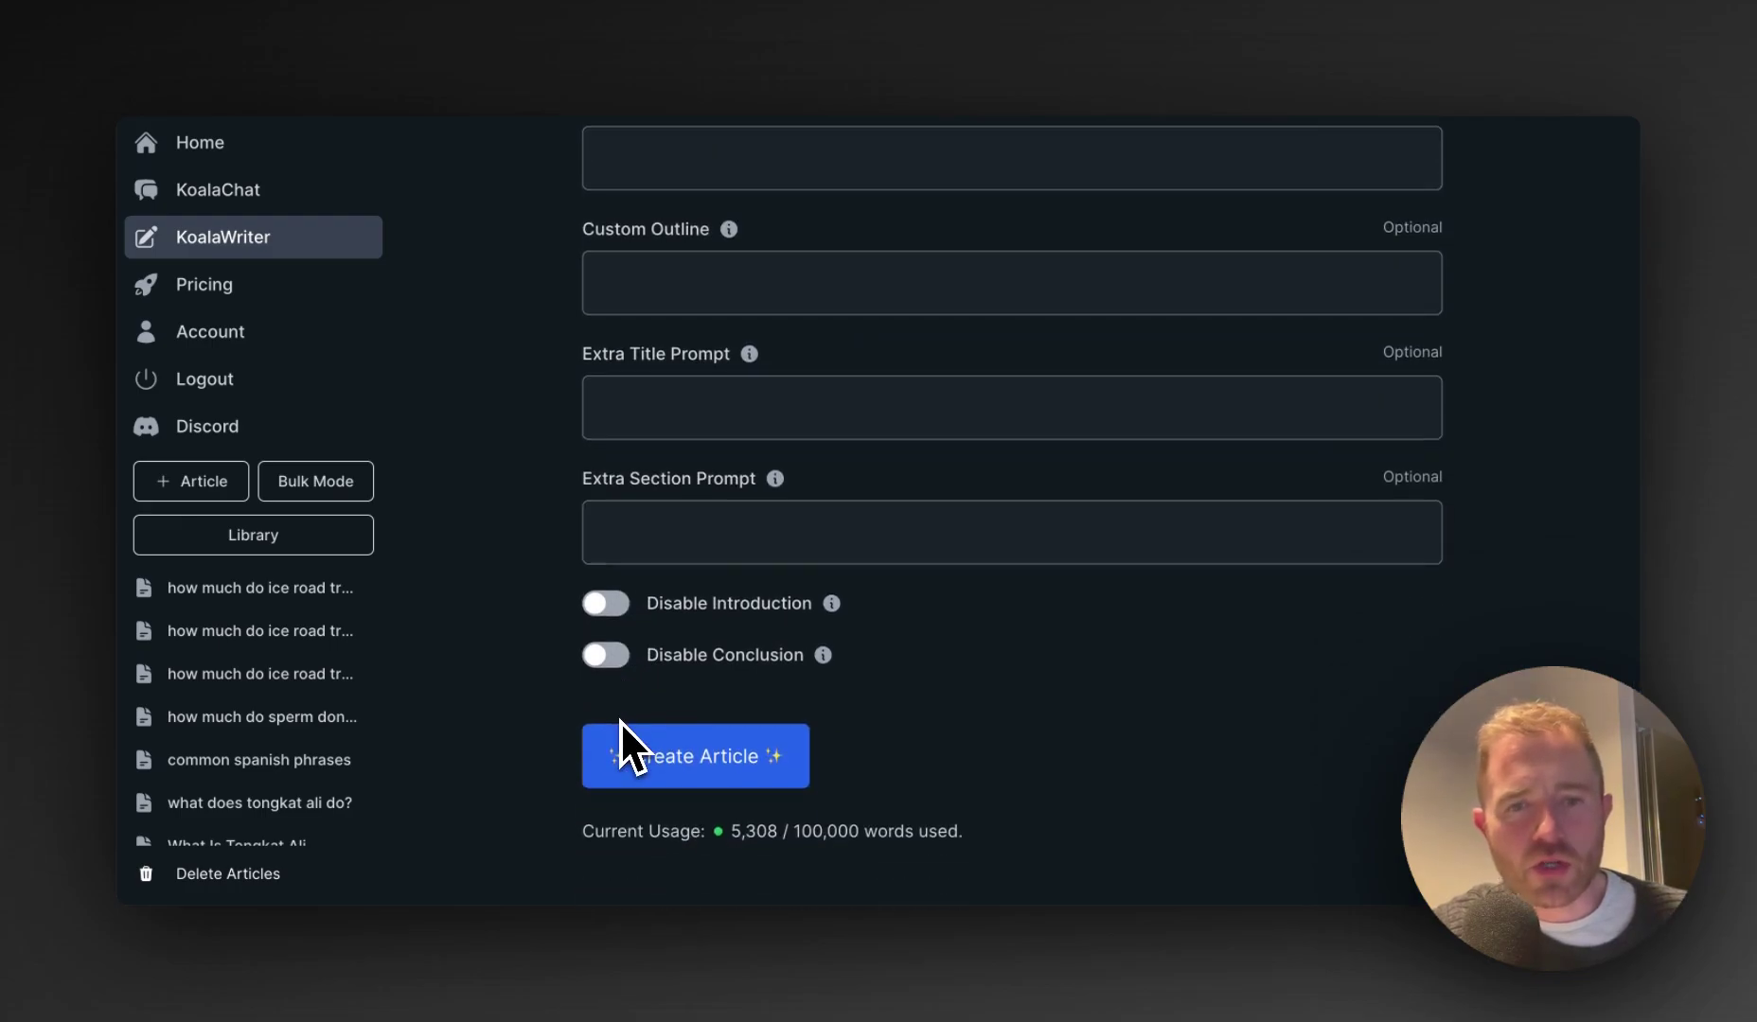
{"action": "scroll", "coordinate": [620, 720], "scroll_direction": "up", "scroll_amount": 5}
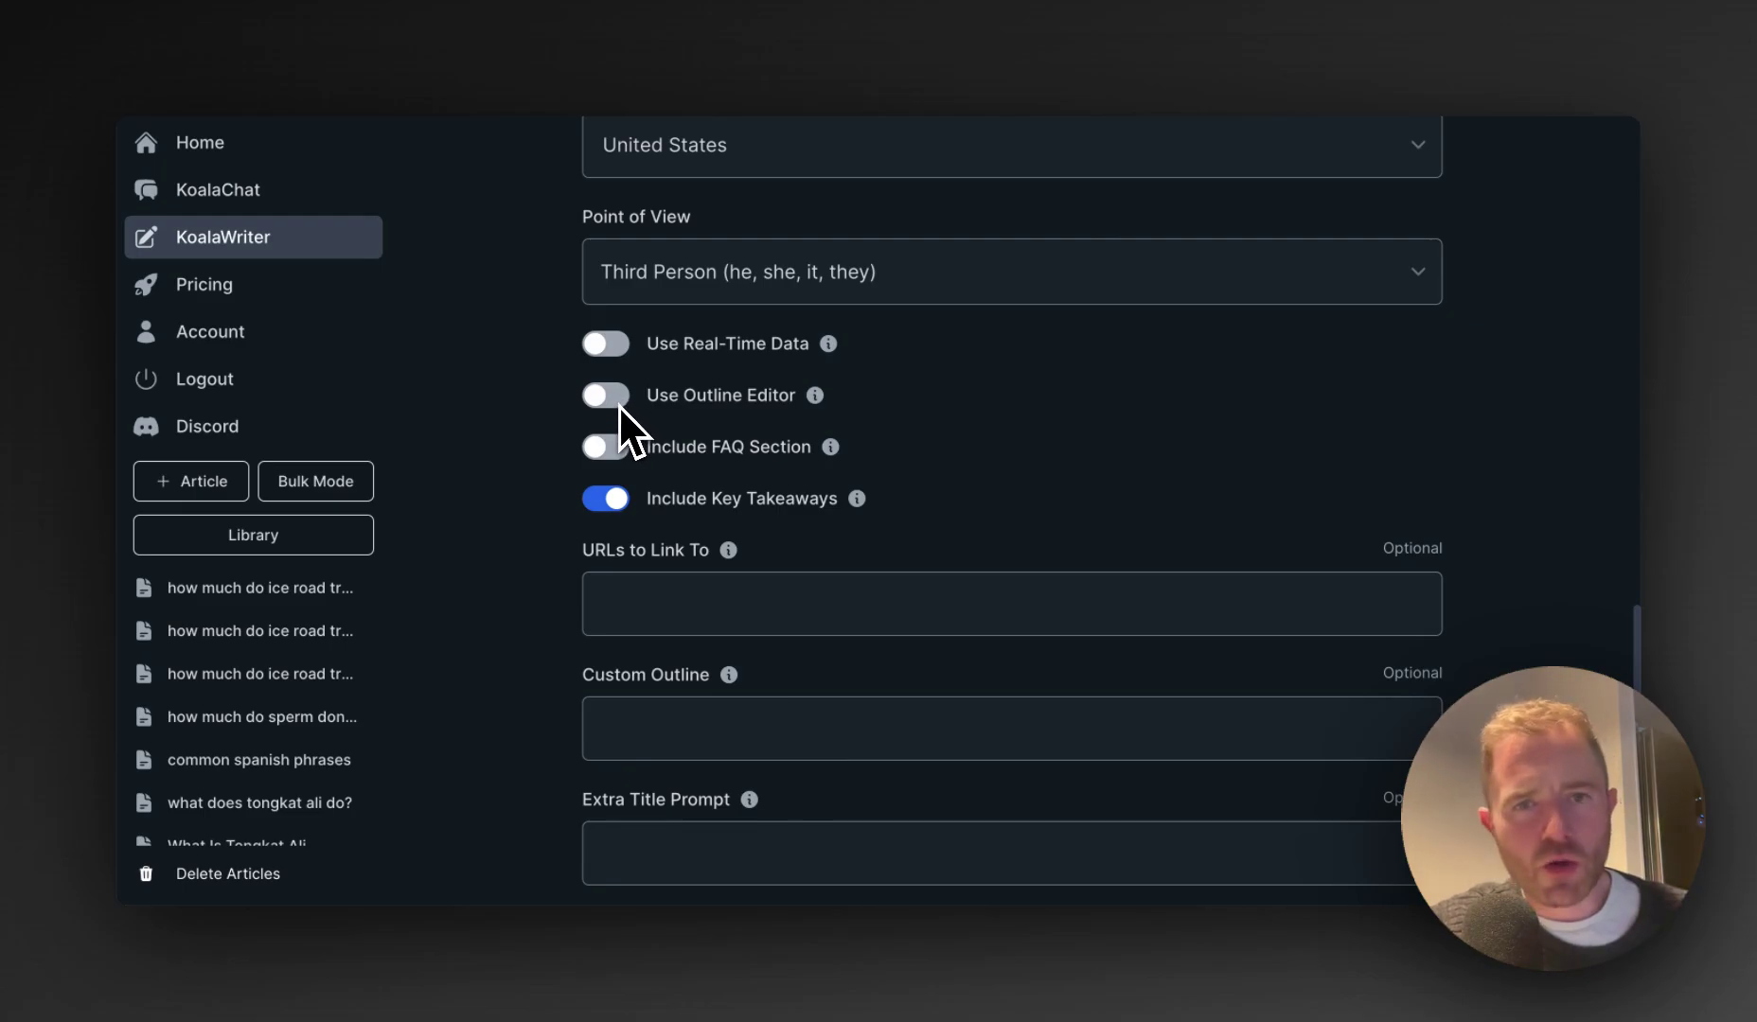
Enable Use Outline Editor and start Create Outline for the ice road truckers article
{"action": "left_click", "coordinate": [615, 399]}
{"action": "scroll", "coordinate": [540, 562], "scroll_direction": "down", "scroll_amount": 4}
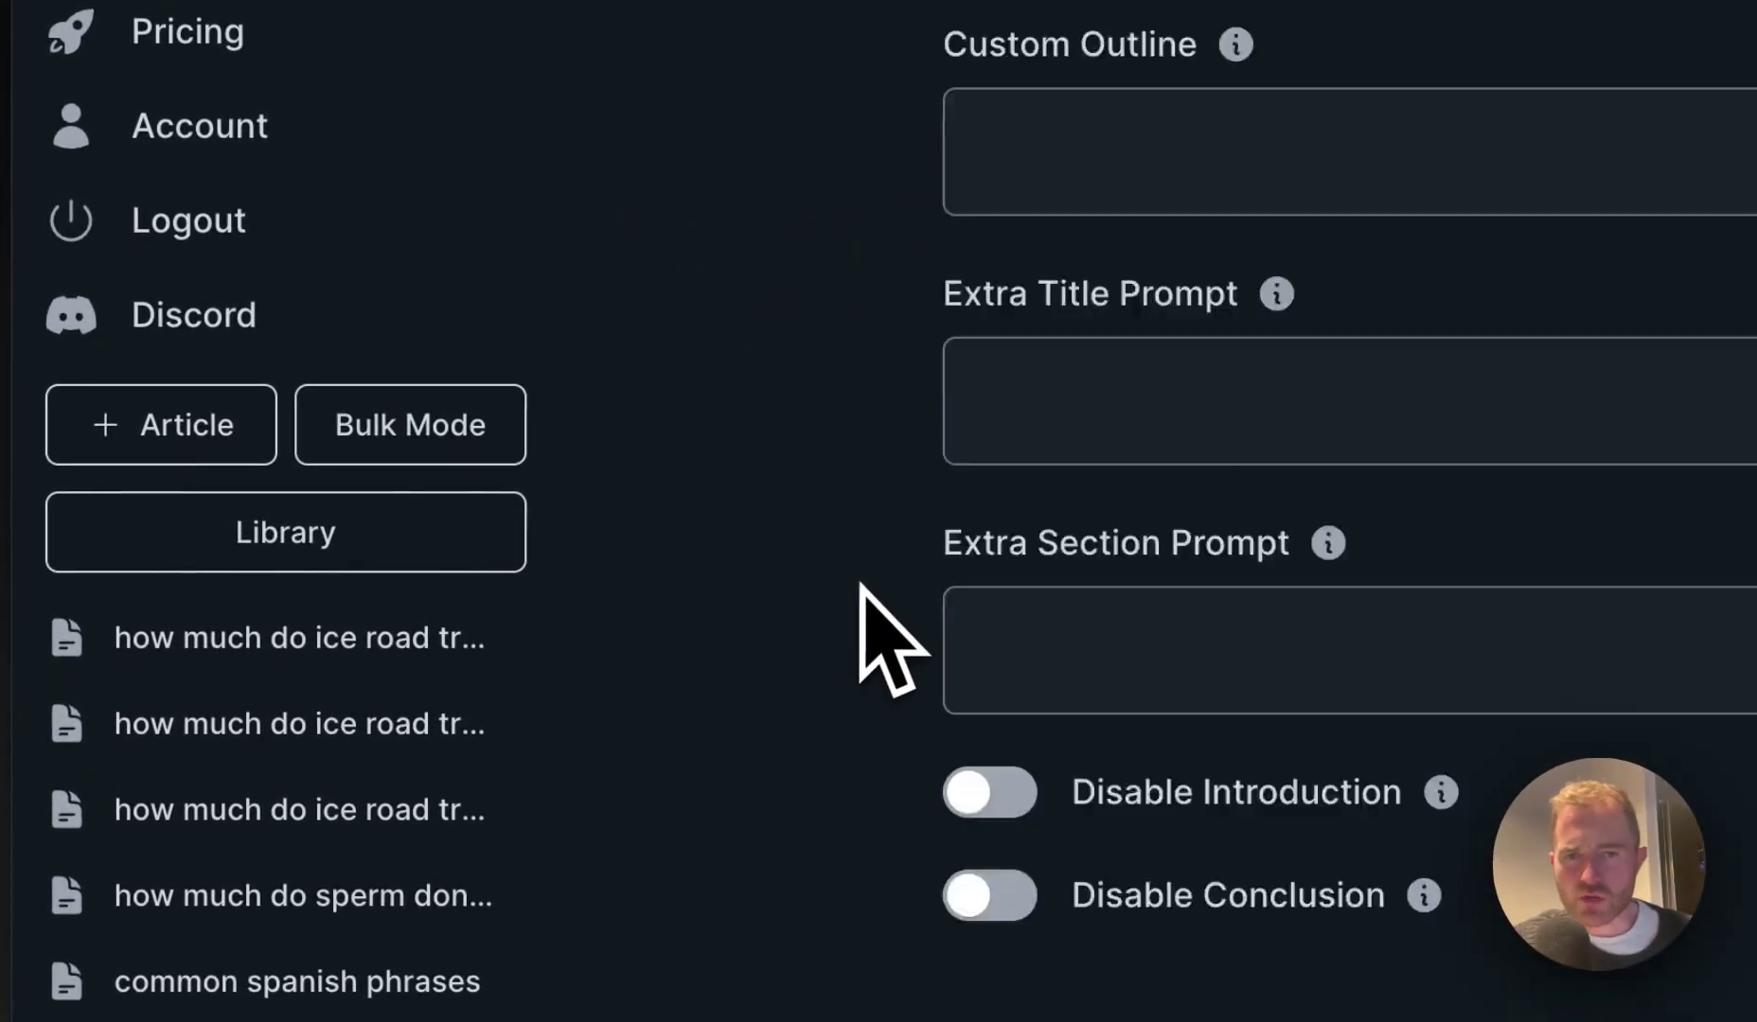
{"action": "scroll", "coordinate": [862, 585], "scroll_direction": "down", "scroll_amount": 2}
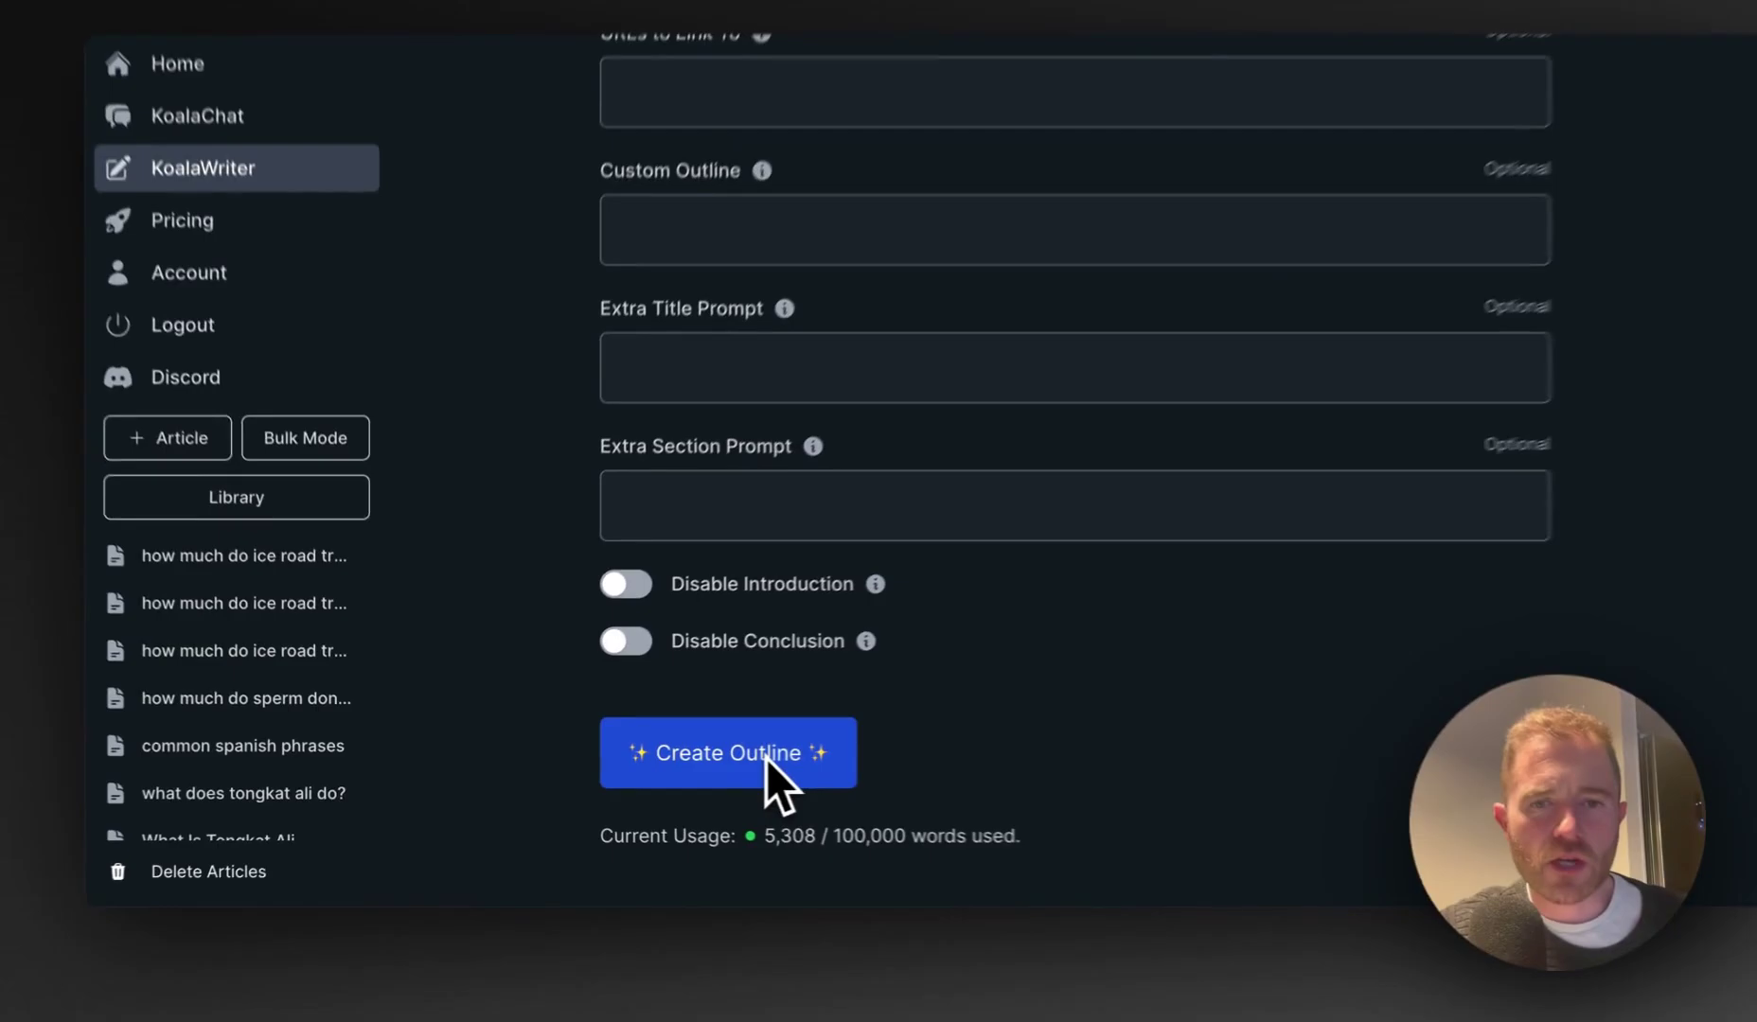
{"action": "scroll", "coordinate": [735, 768], "scroll_direction": "up", "scroll_amount": 15}
{"action": "scroll", "coordinate": [731, 769], "scroll_direction": "down", "scroll_amount": 5}
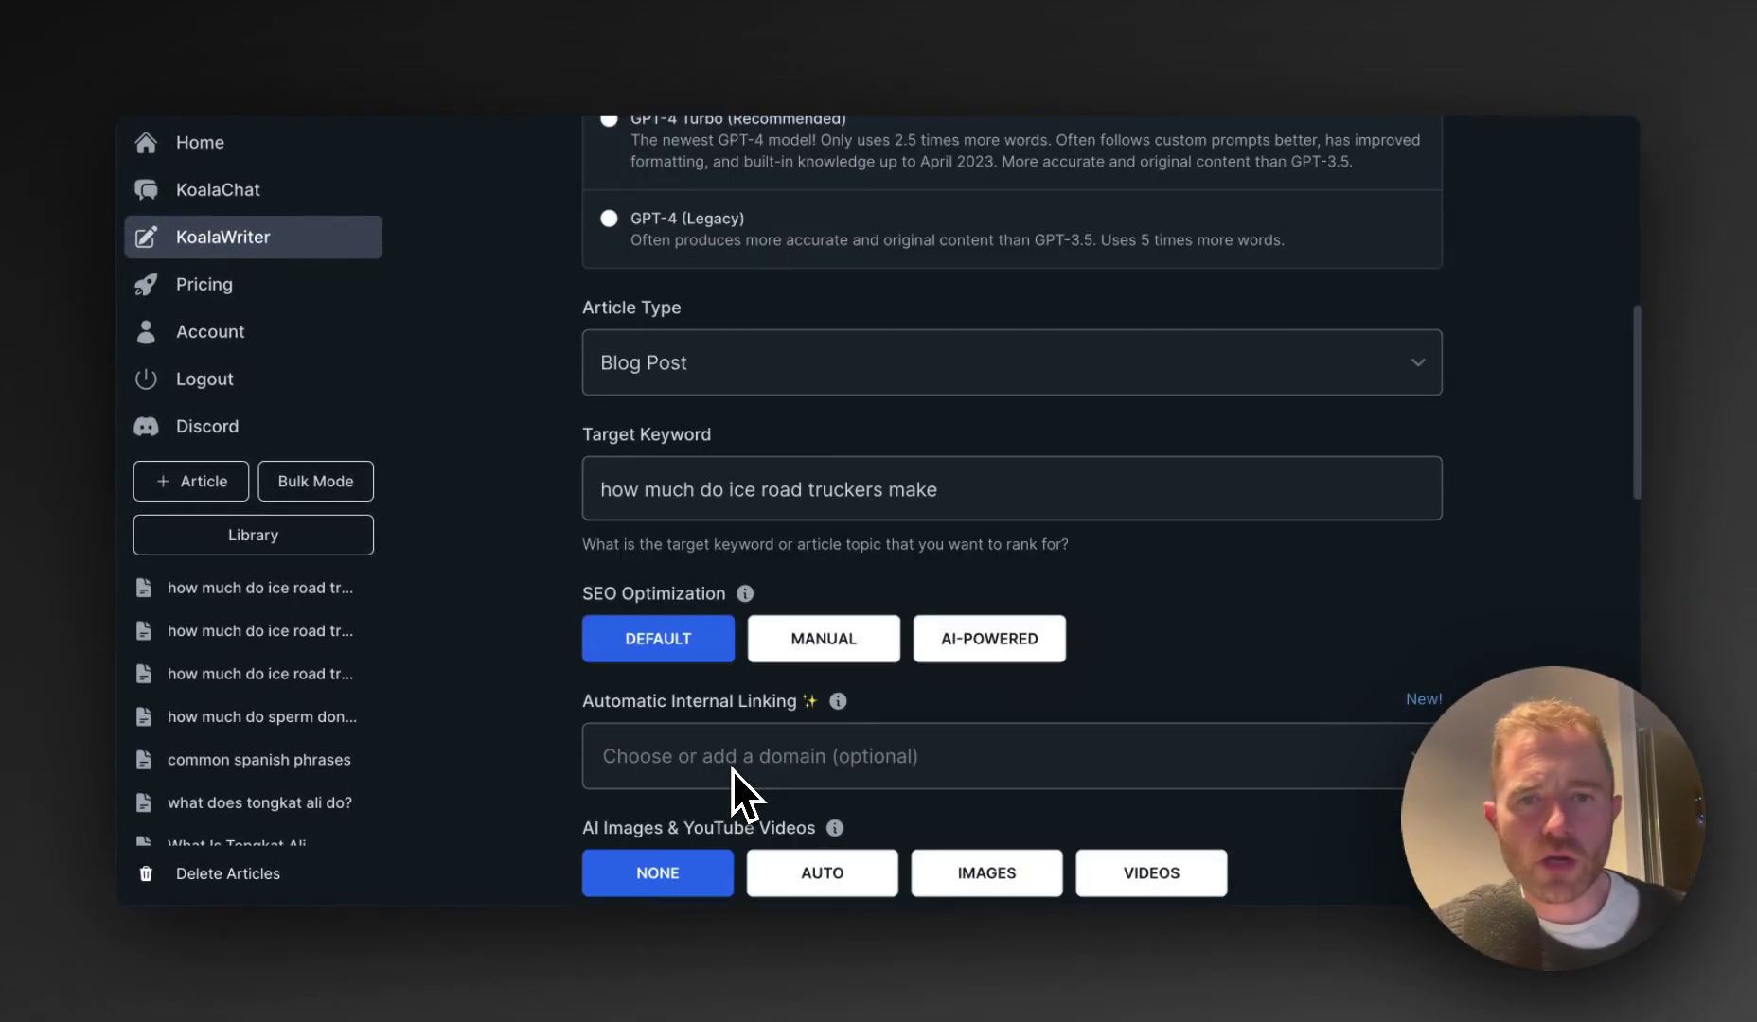
{"action": "scroll", "coordinate": [731, 769], "scroll_direction": "down", "scroll_amount": 10}
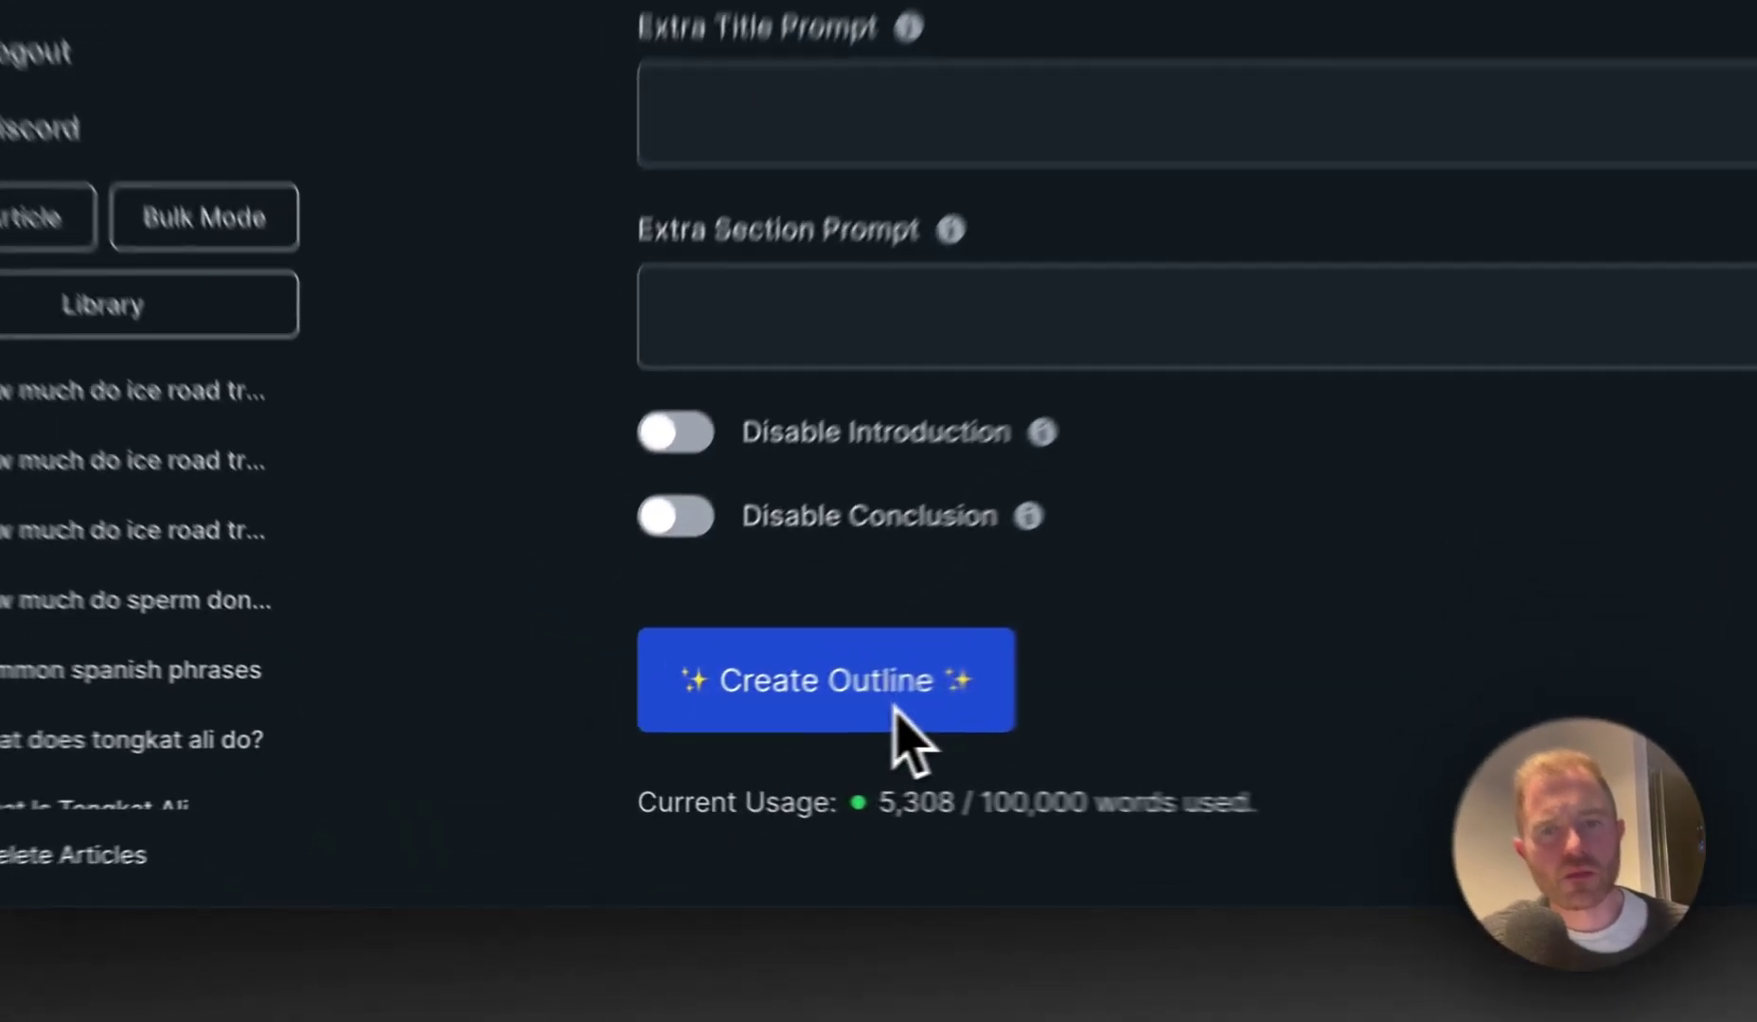
{"action": "left_click", "coordinate": [732, 768]}
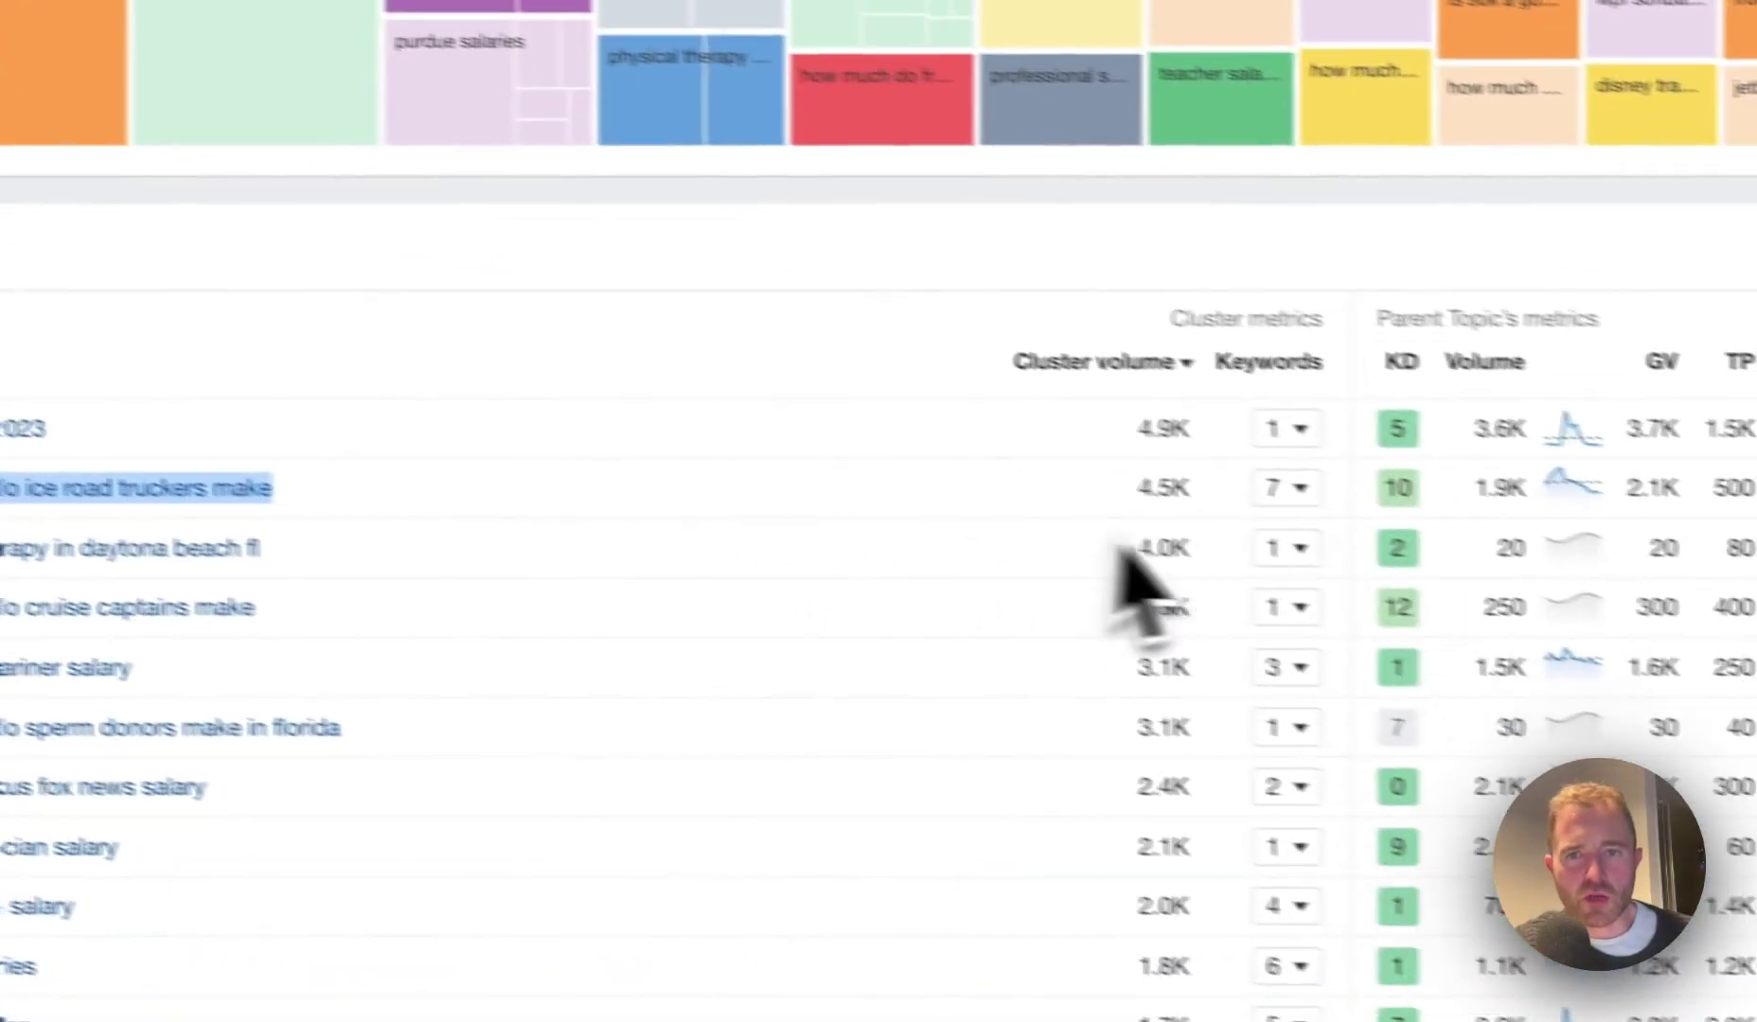
Rename the Earnings of Ice Road Truckers section heading to Ice Road Truckers Salary
{"action": "left_click", "coordinate": [1290, 490]}
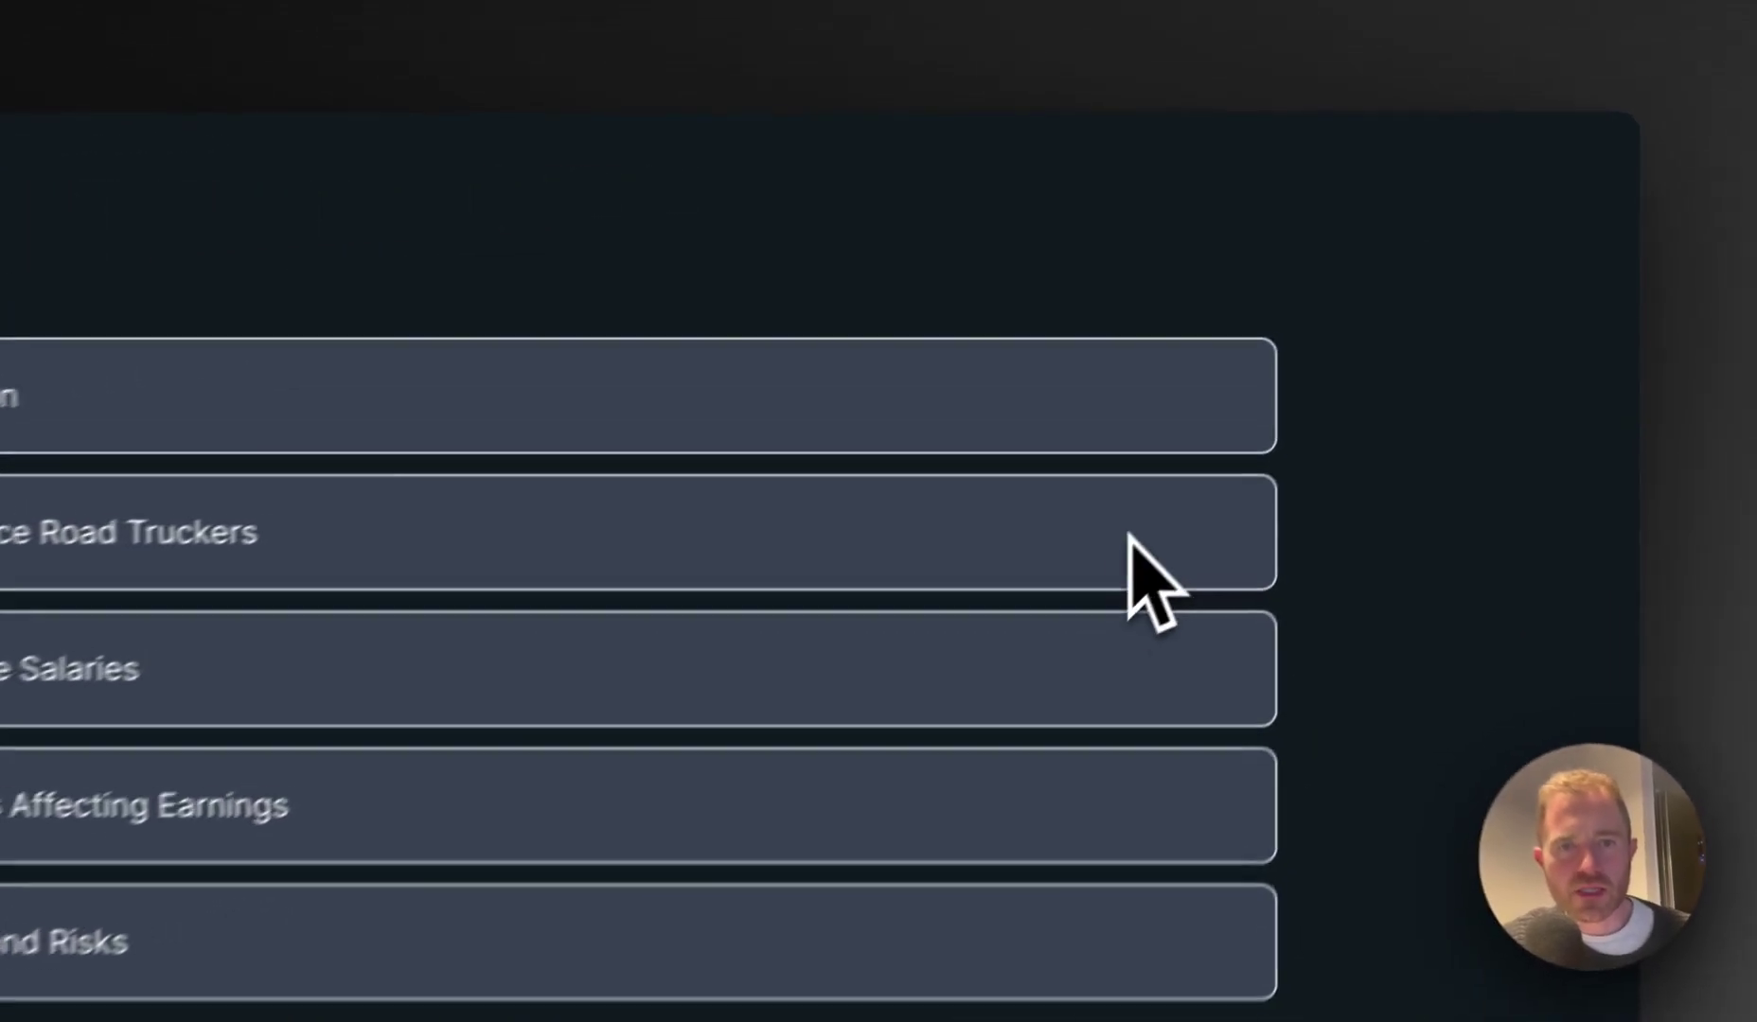
{"action": "left_click", "coordinate": [1128, 535]}
{"action": "triple_click", "coordinate": [1164, 439]}
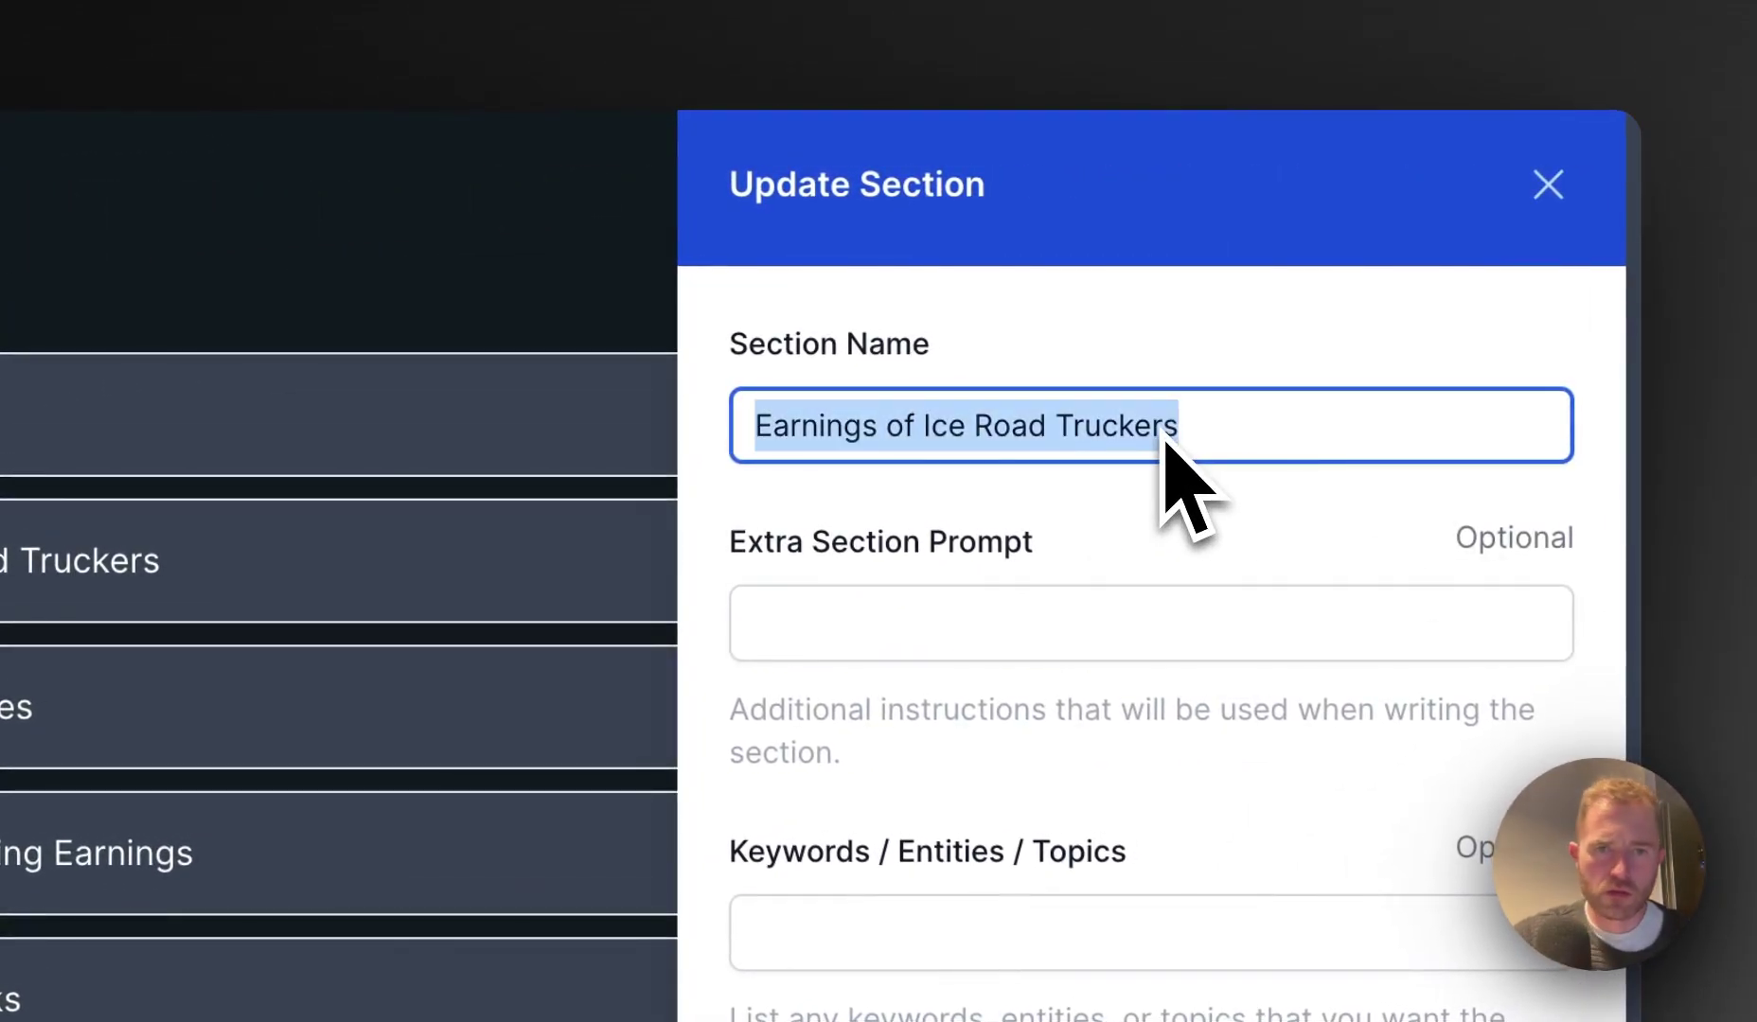
{"action": "type", "text": "Ice Road"}
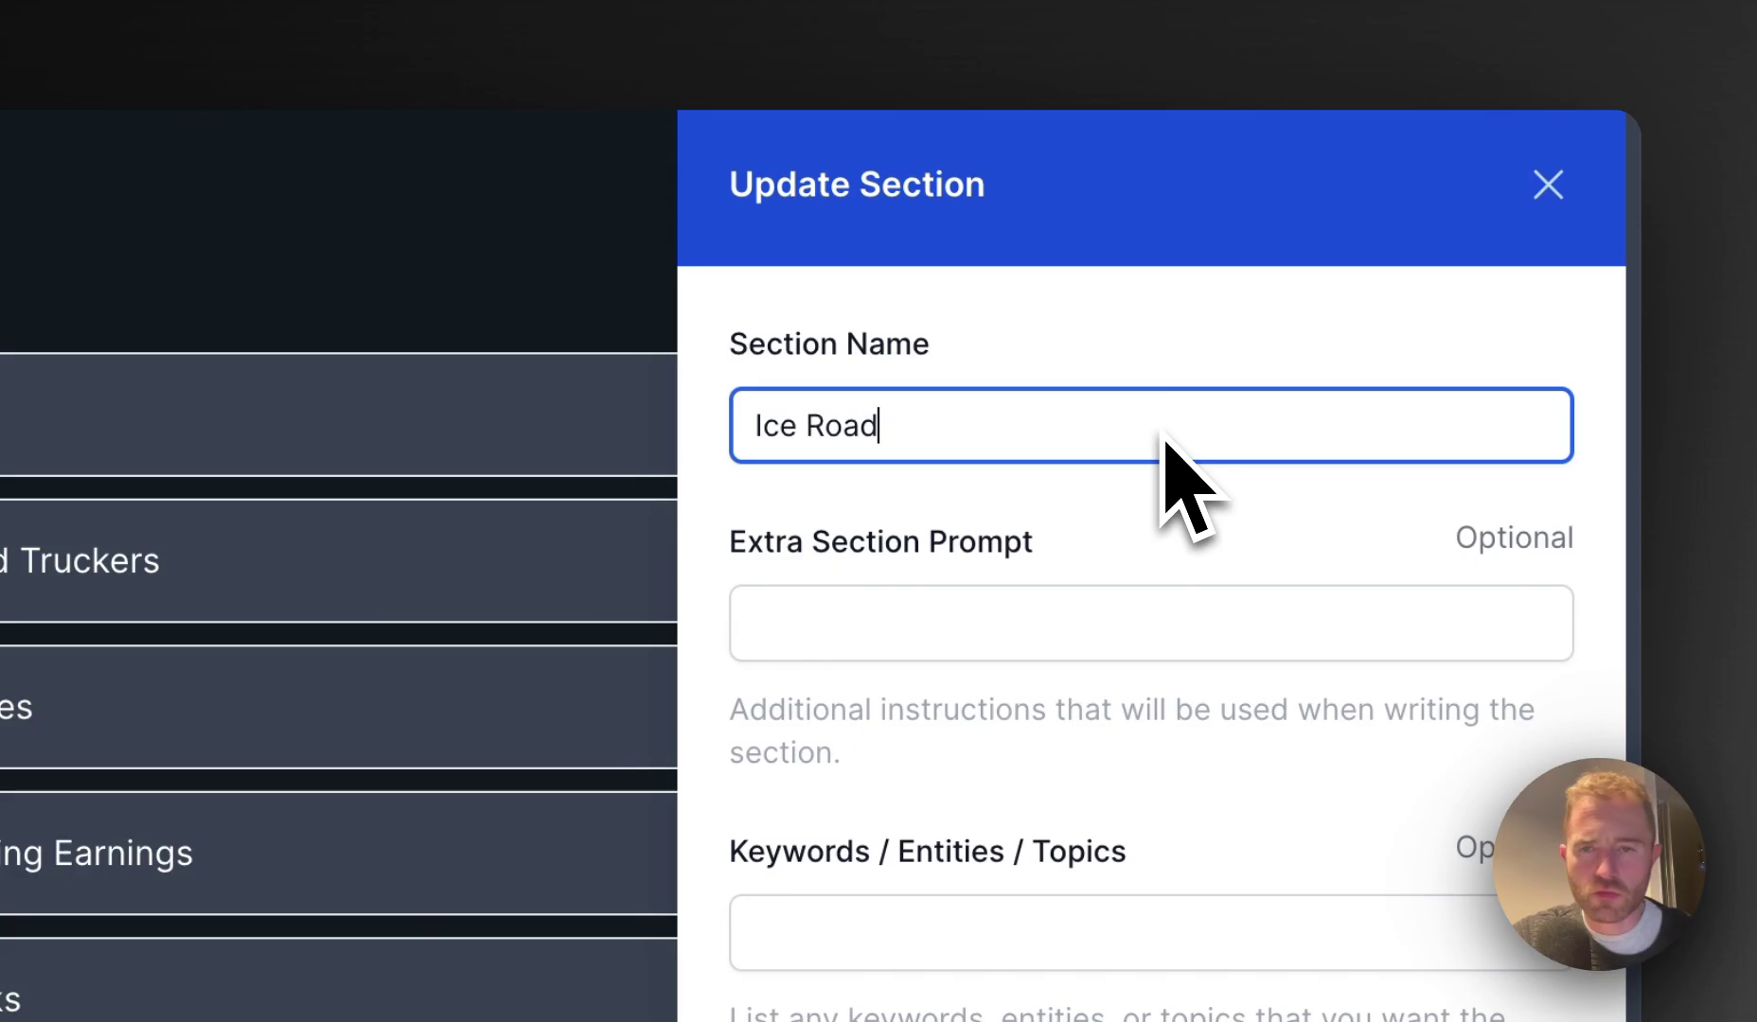
{"action": "type", "text": " Truck"}
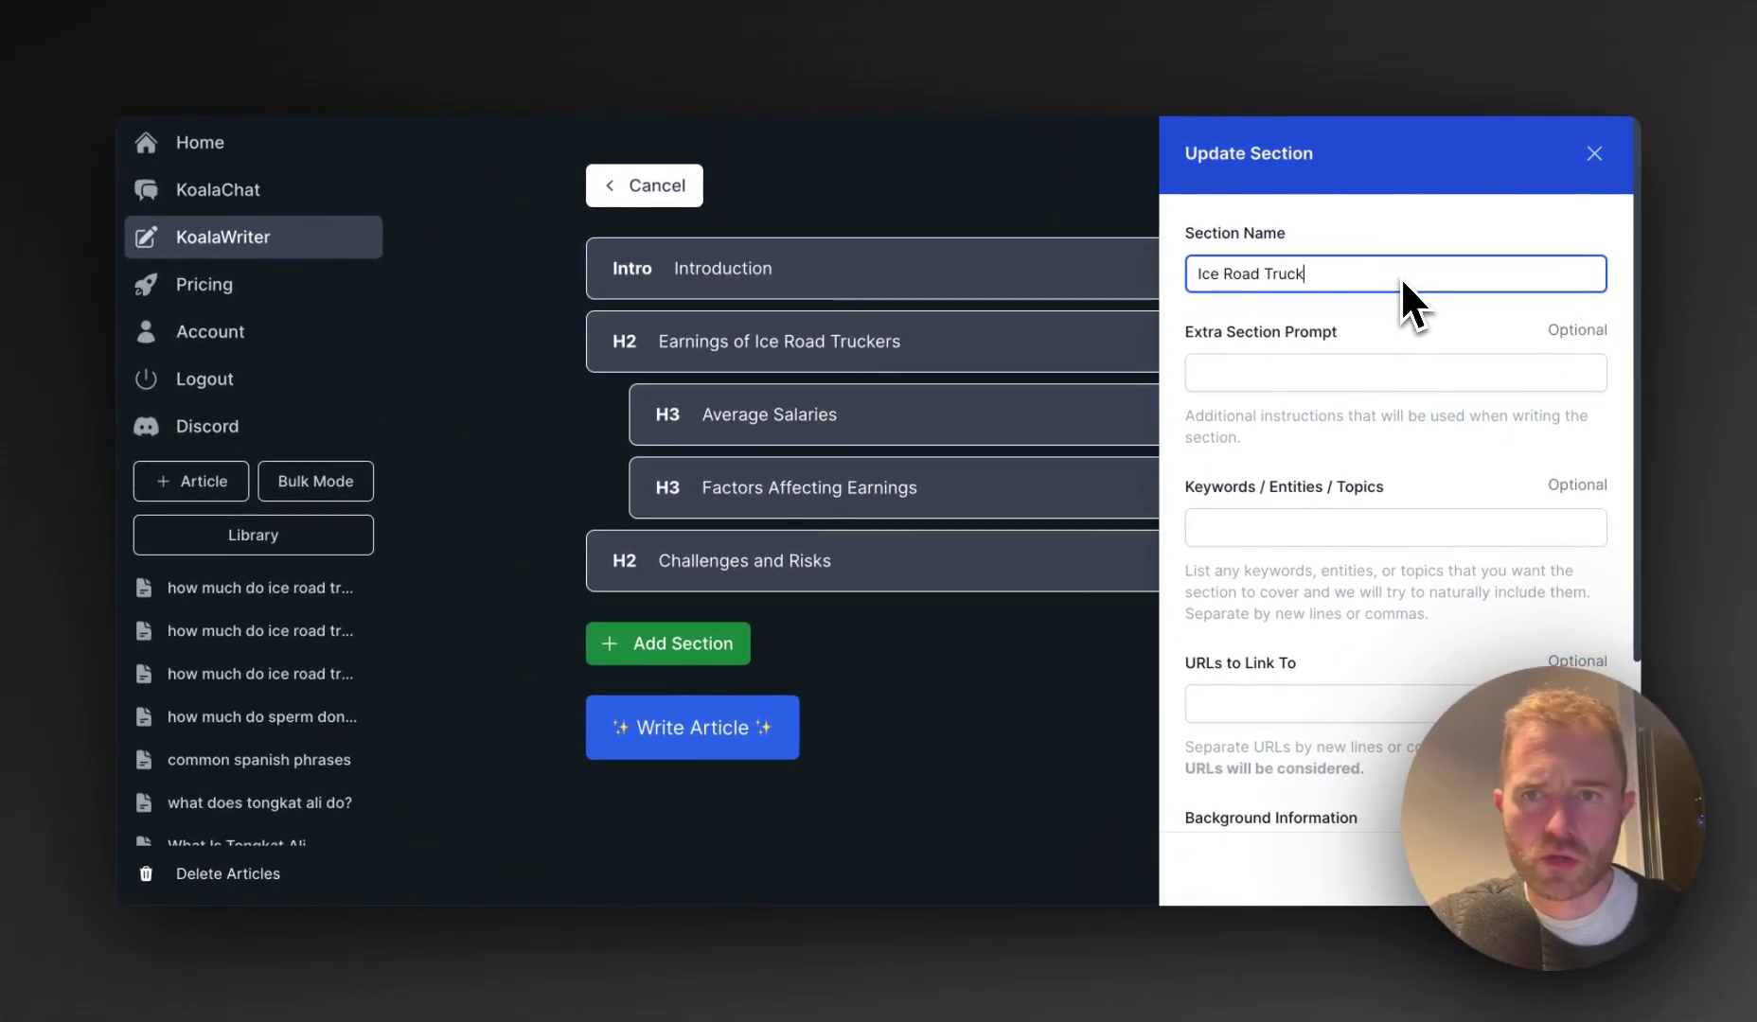
{"action": "type", "text": "ers"}
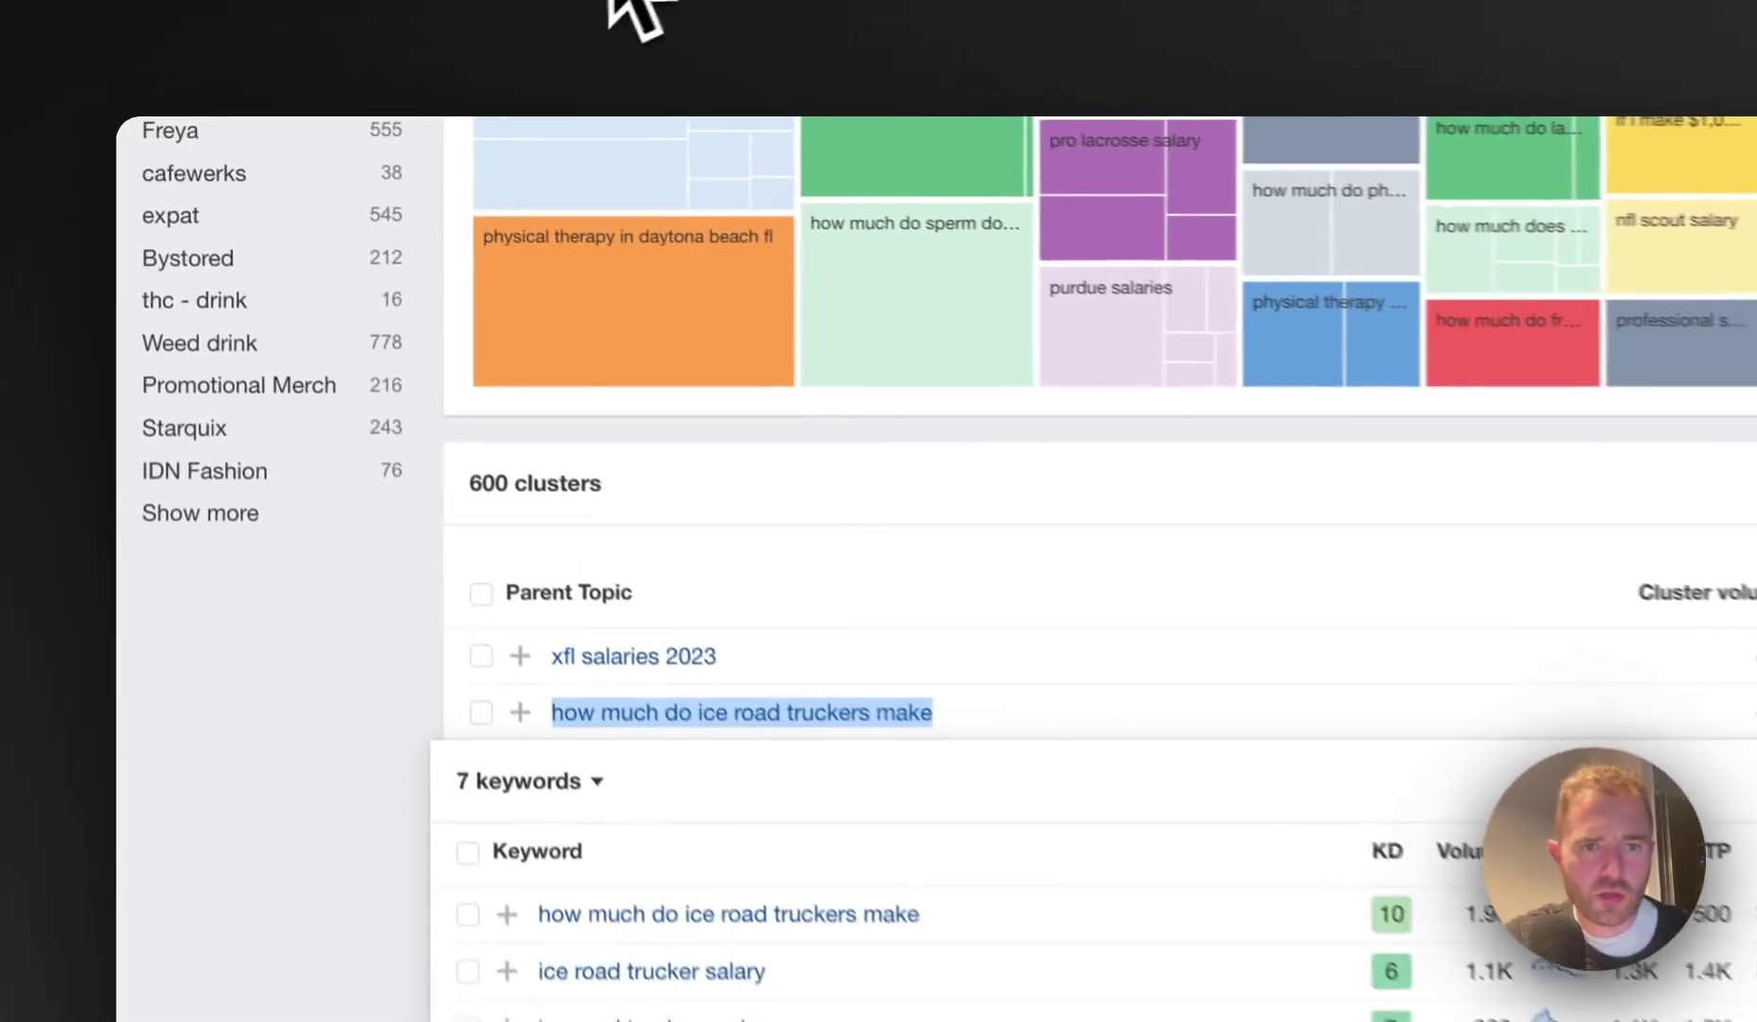
{"action": "left_click", "coordinate": [876, 4]}
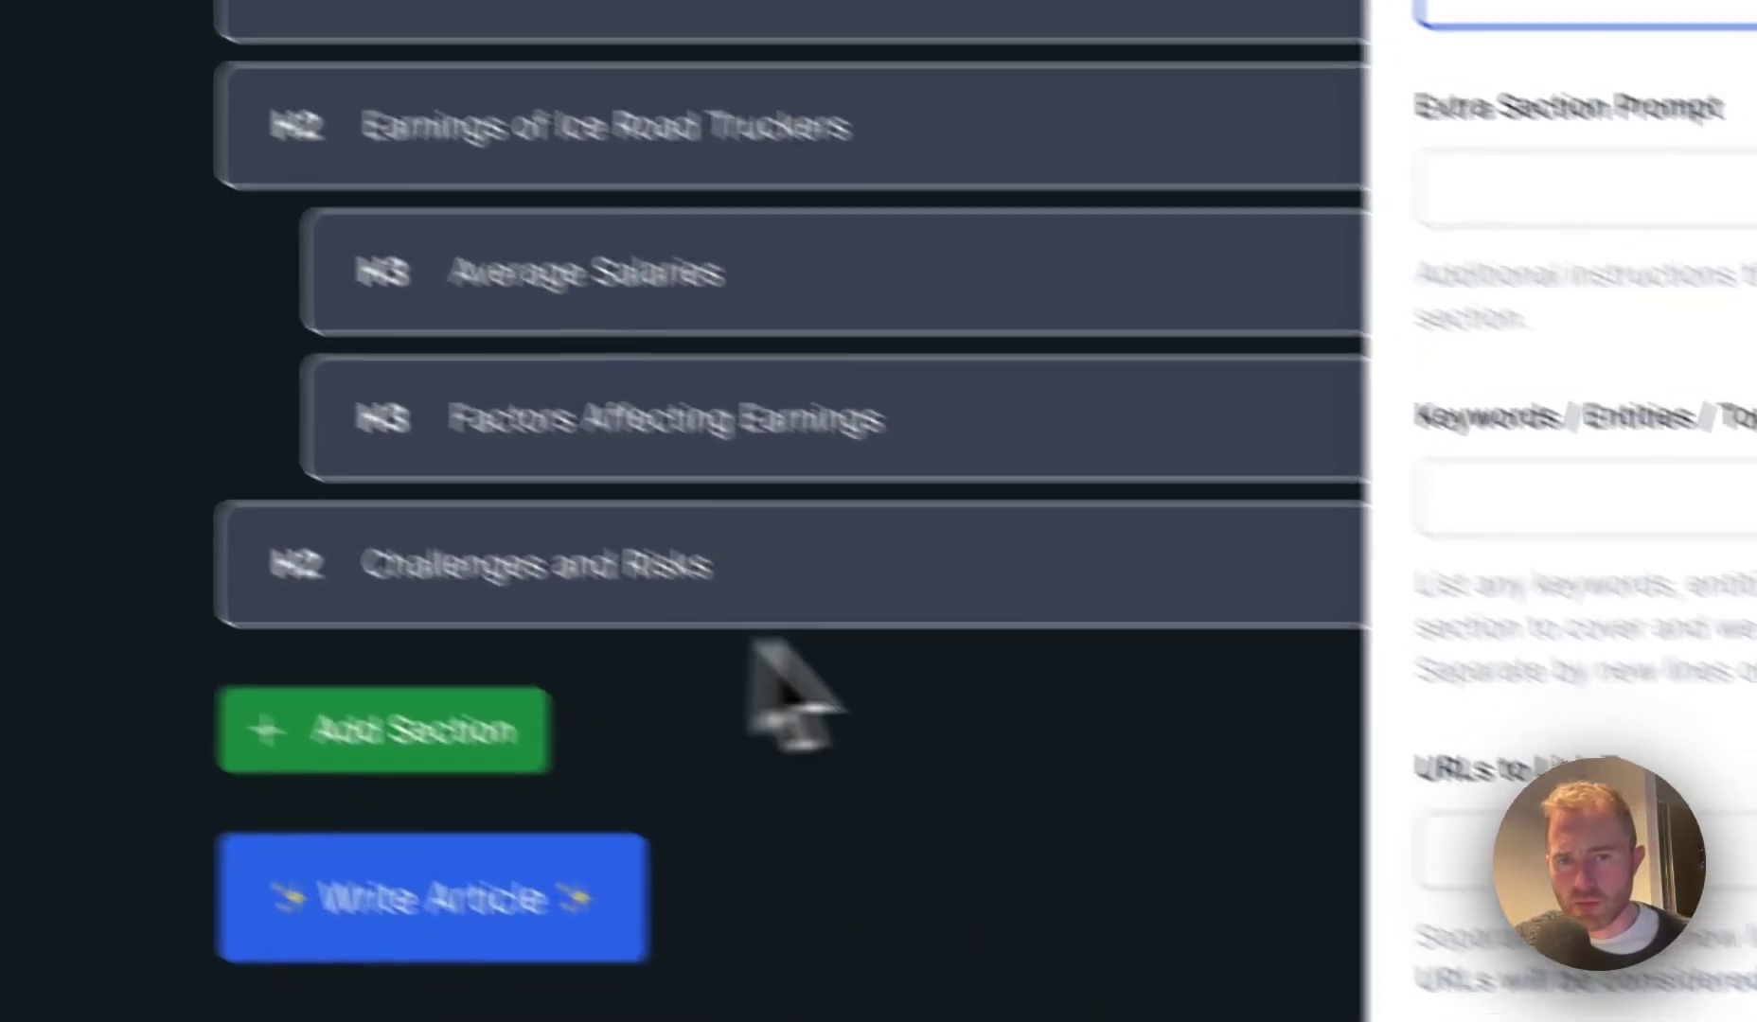
{"action": "left_click", "coordinate": [1756, 1021]}
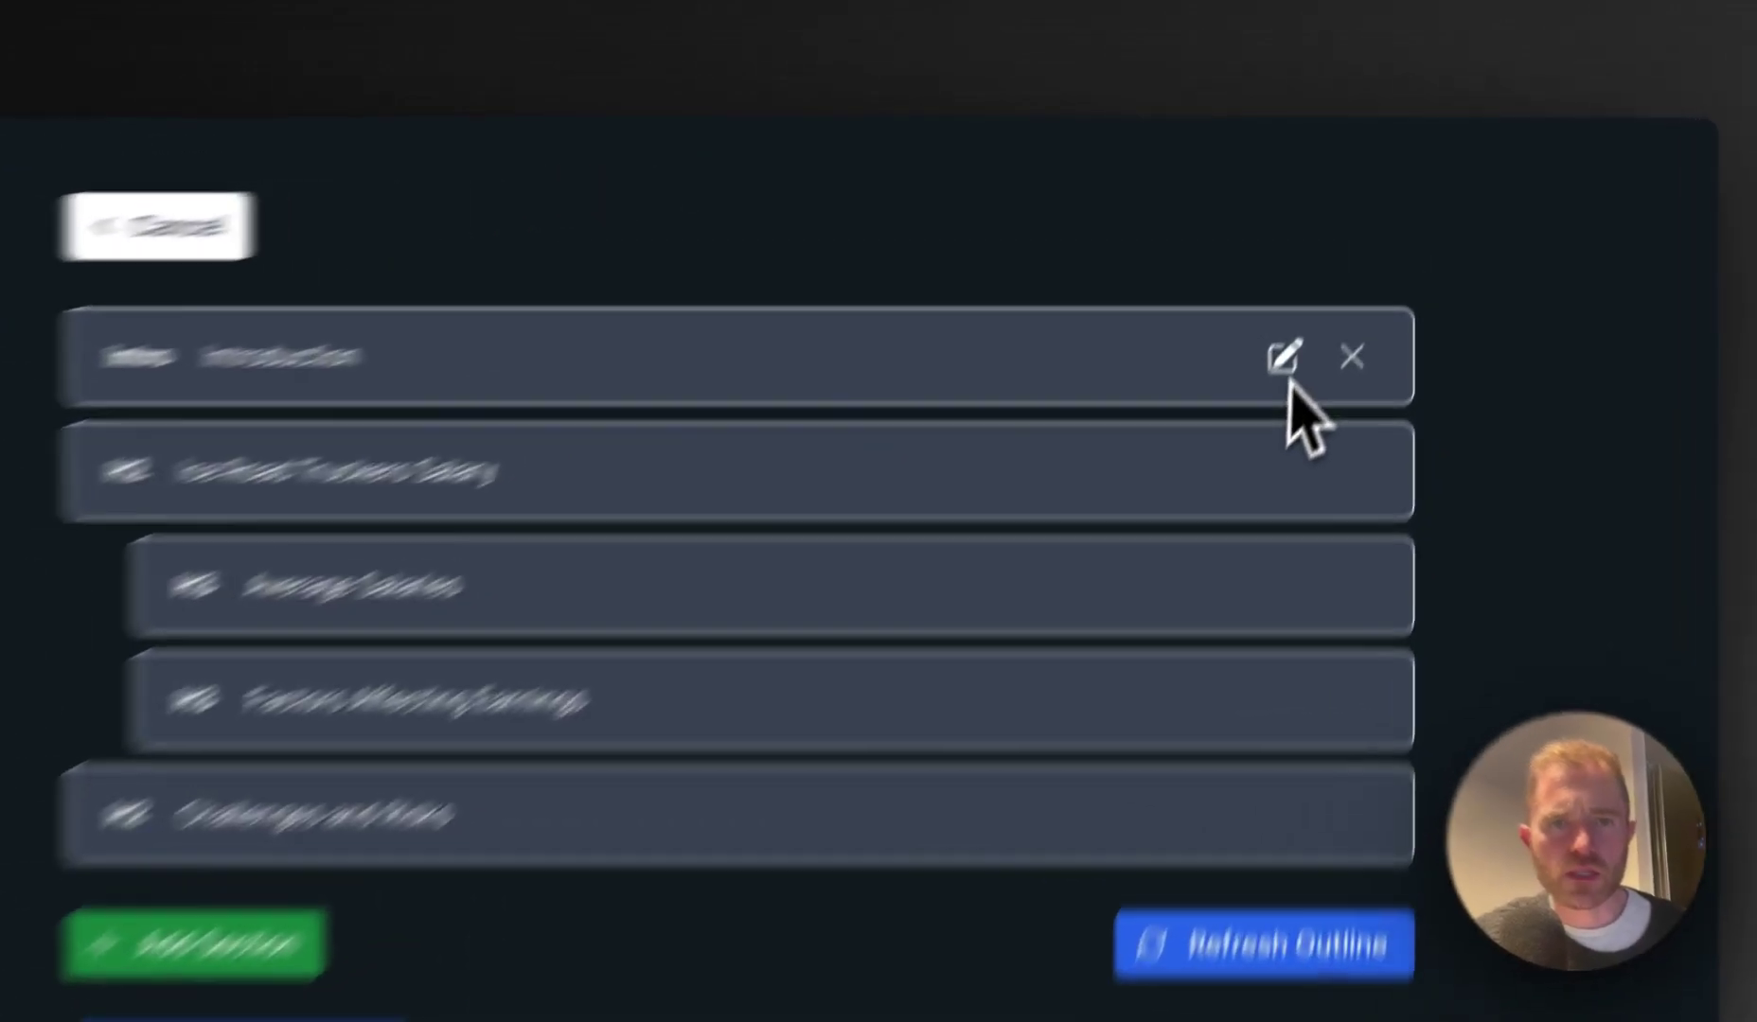
Add the keyword 'how much do ice road truckers make' to a section and save it
{"action": "left_click", "coordinate": [1364, 268]}
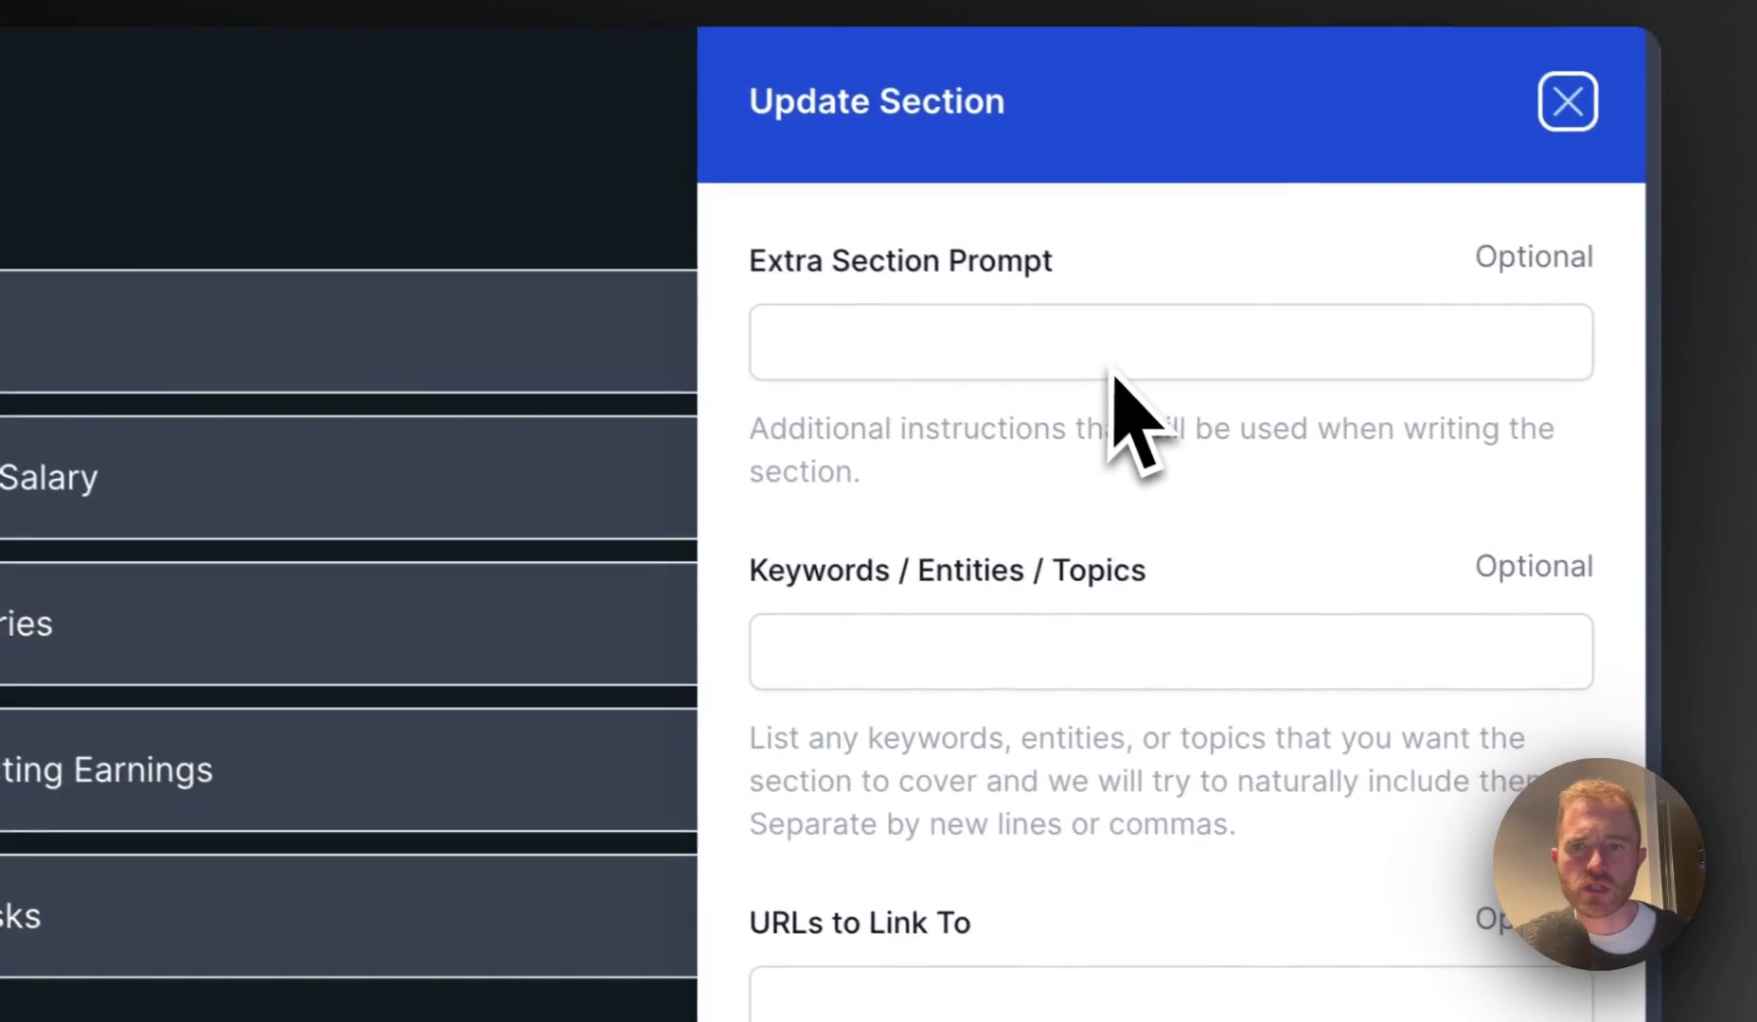
{"action": "scroll", "coordinate": [929, 721], "scroll_direction": "down", "scroll_amount": 3}
{"action": "scroll", "coordinate": [925, 705], "scroll_direction": "up", "scroll_amount": 3}
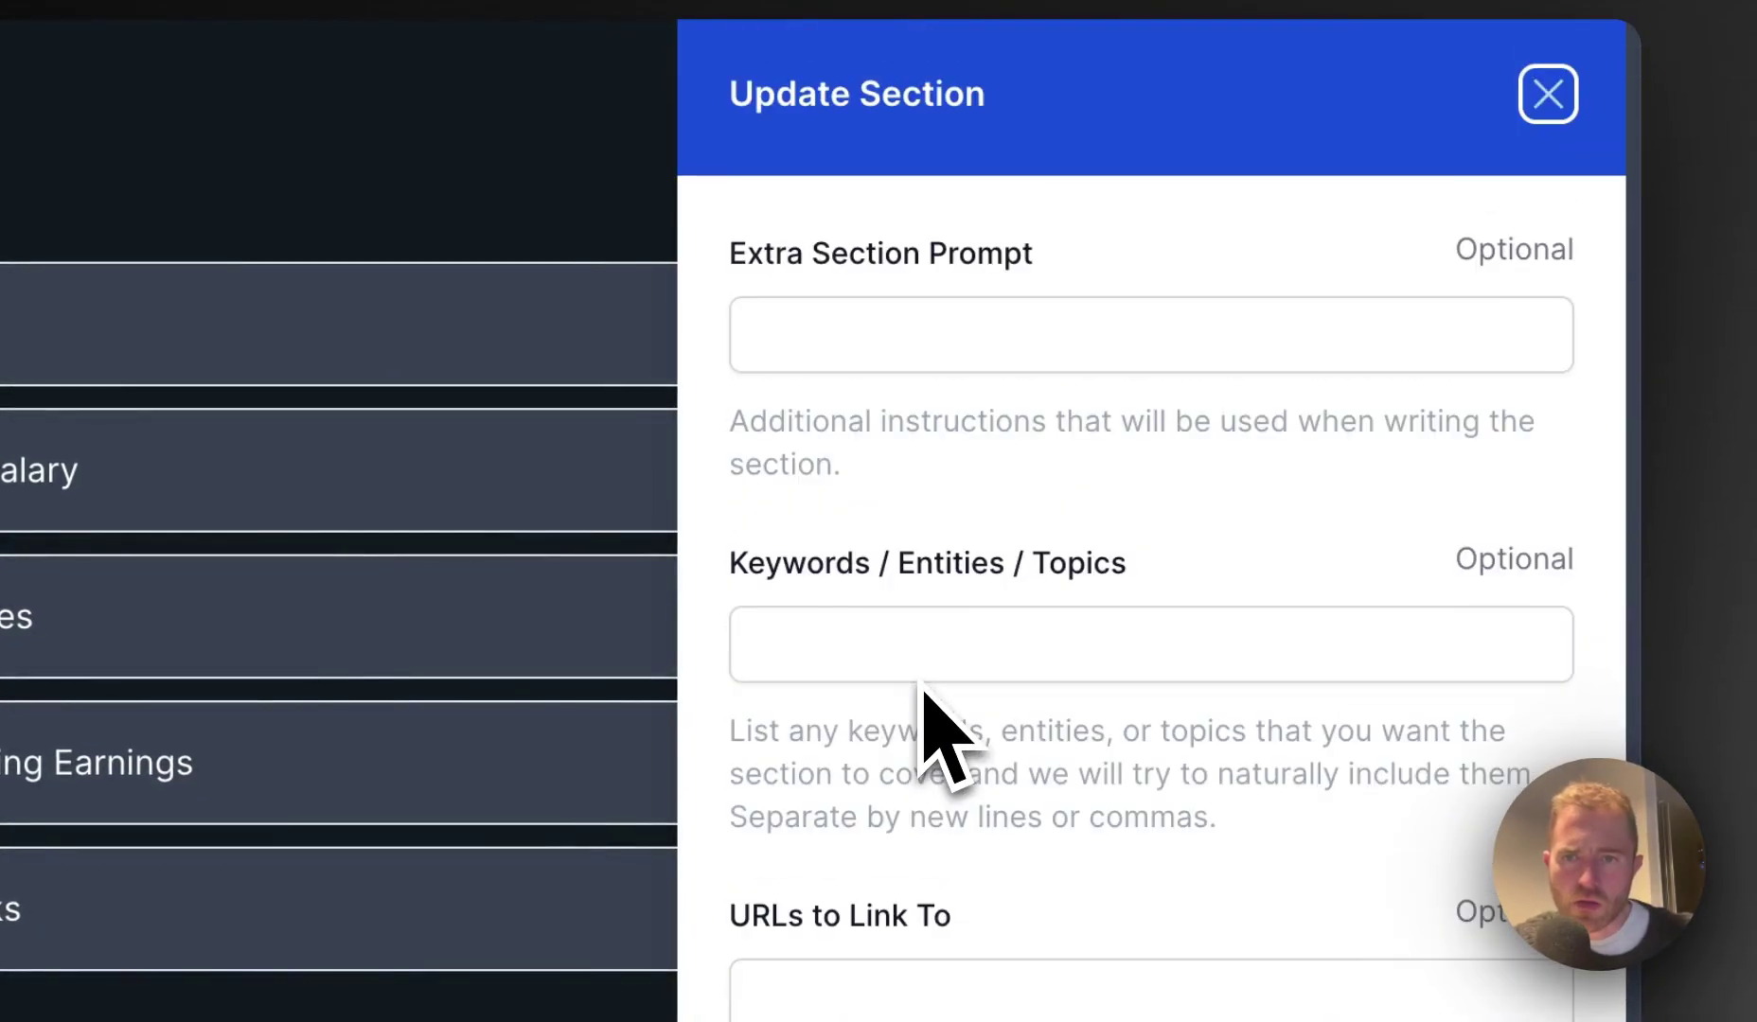
{"action": "left_click", "coordinate": [925, 673]}
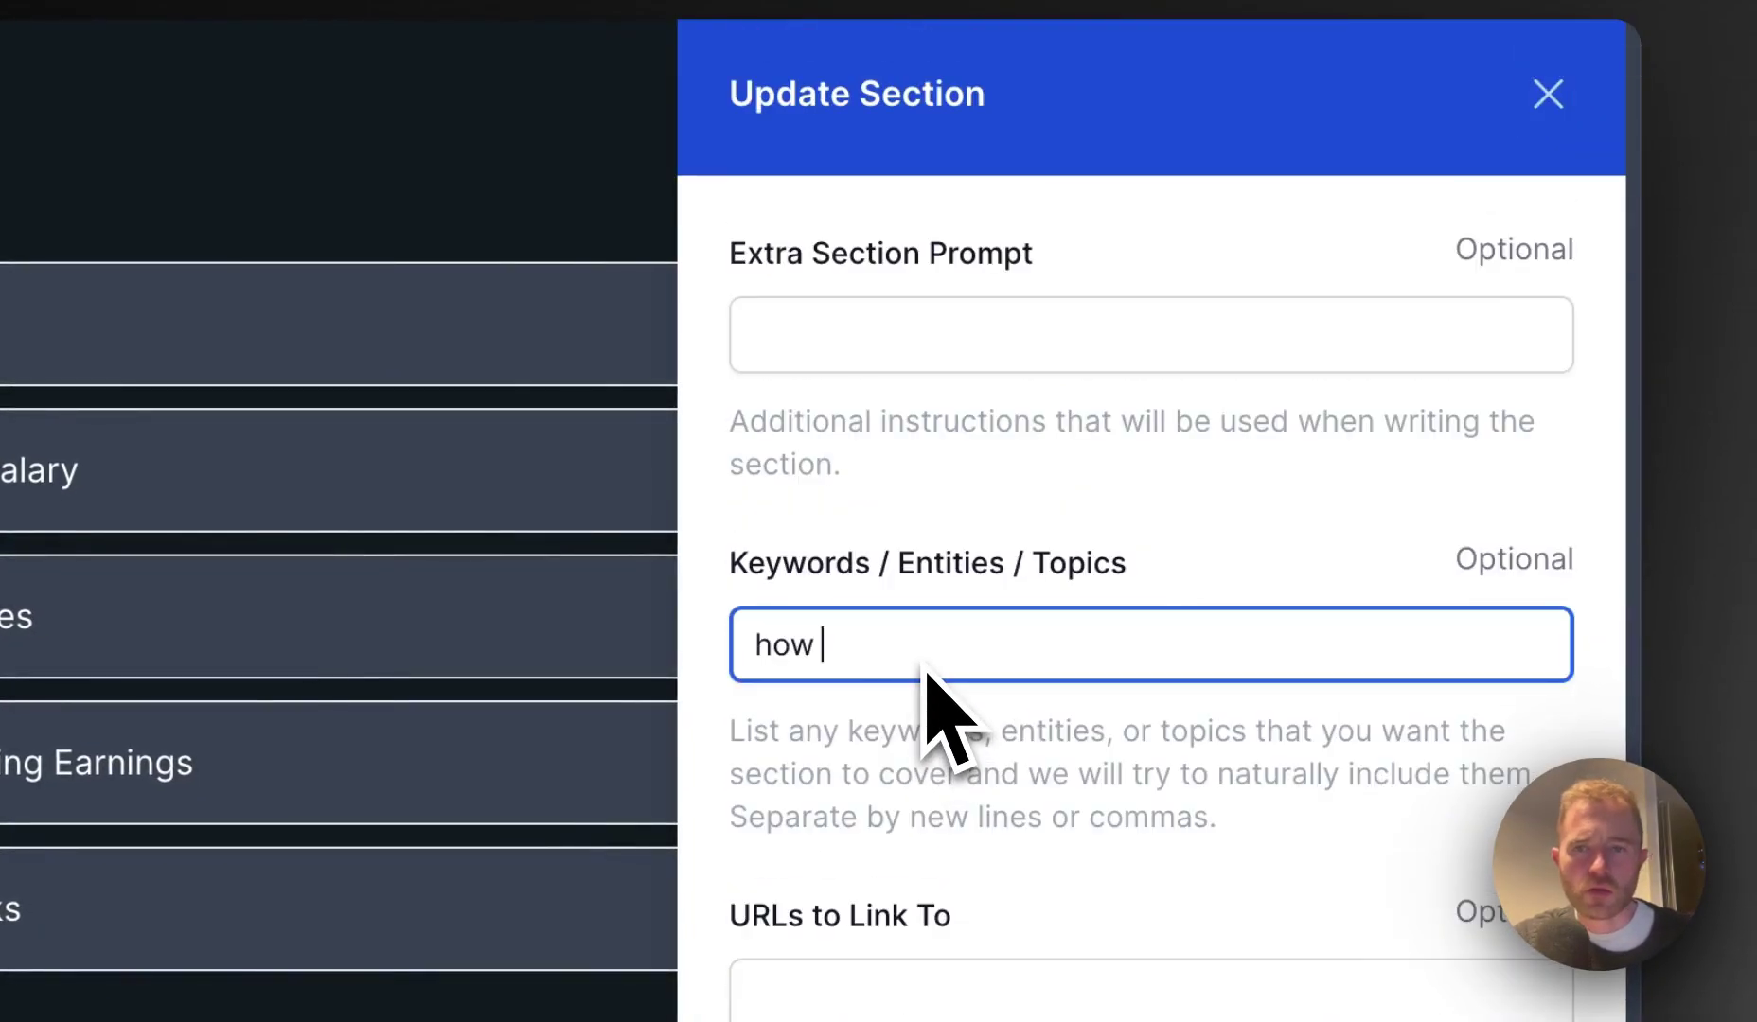
{"action": "type", "text": "how much do ice road tru"}
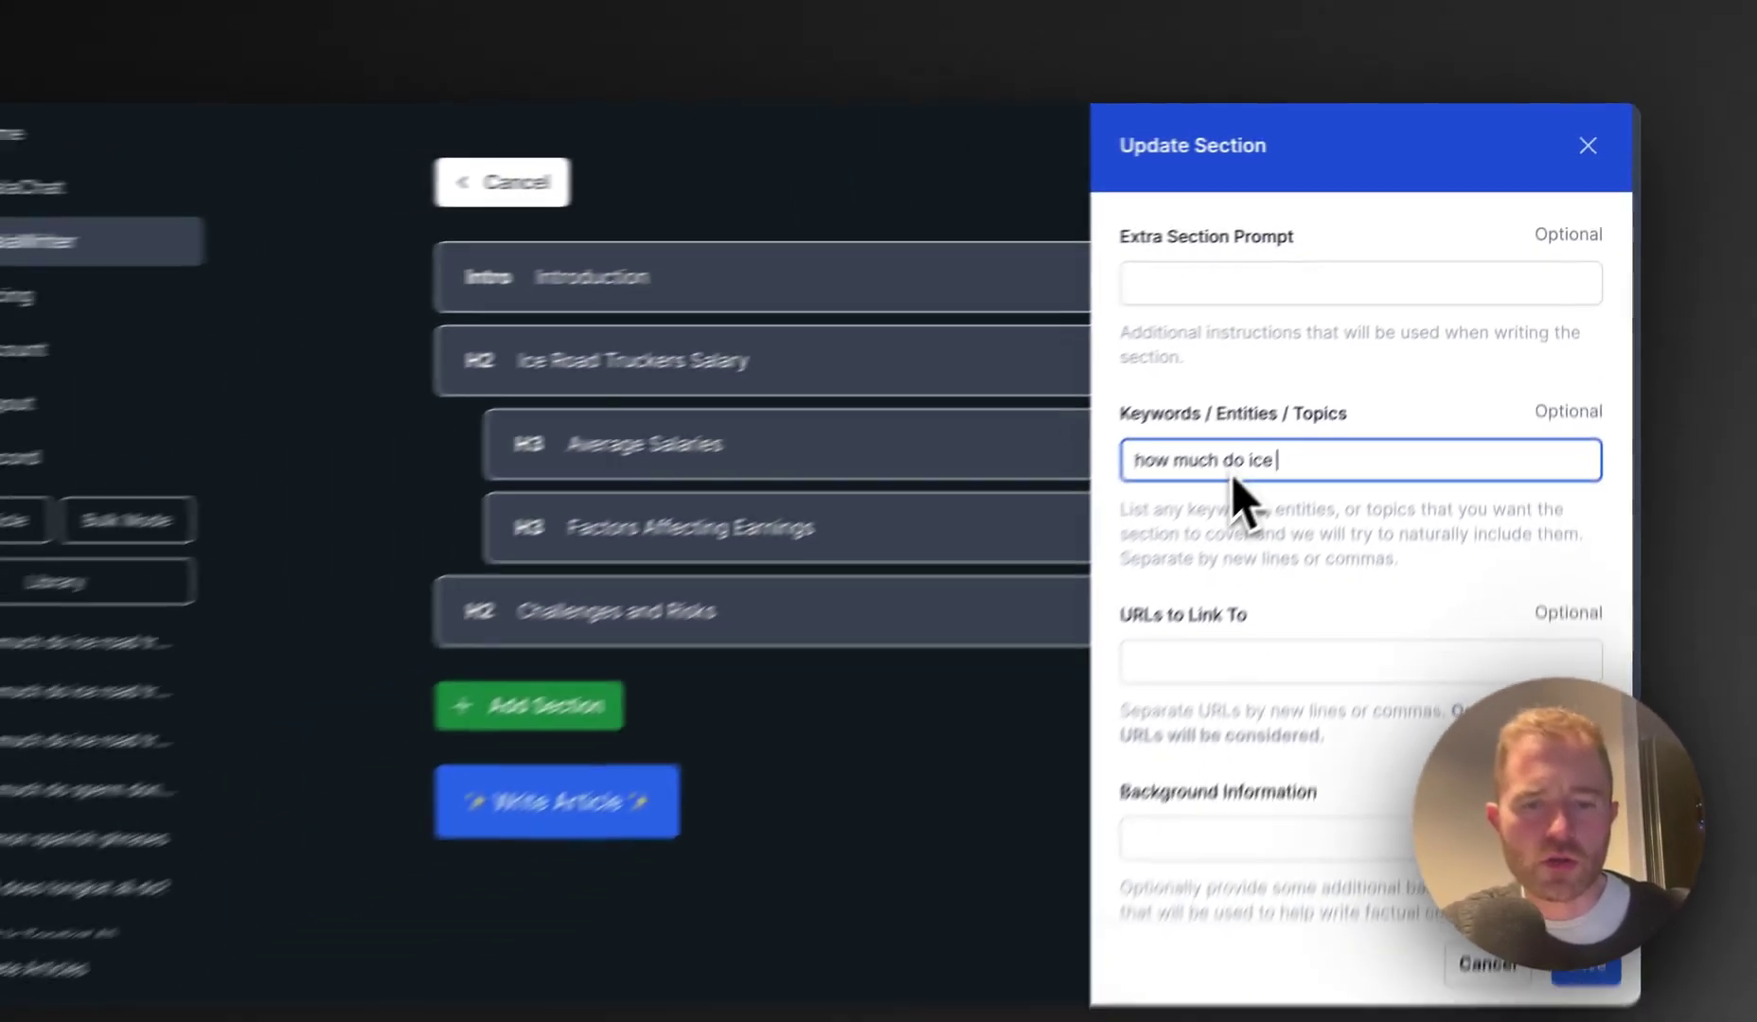
{"action": "type", "text": "ckers make"}
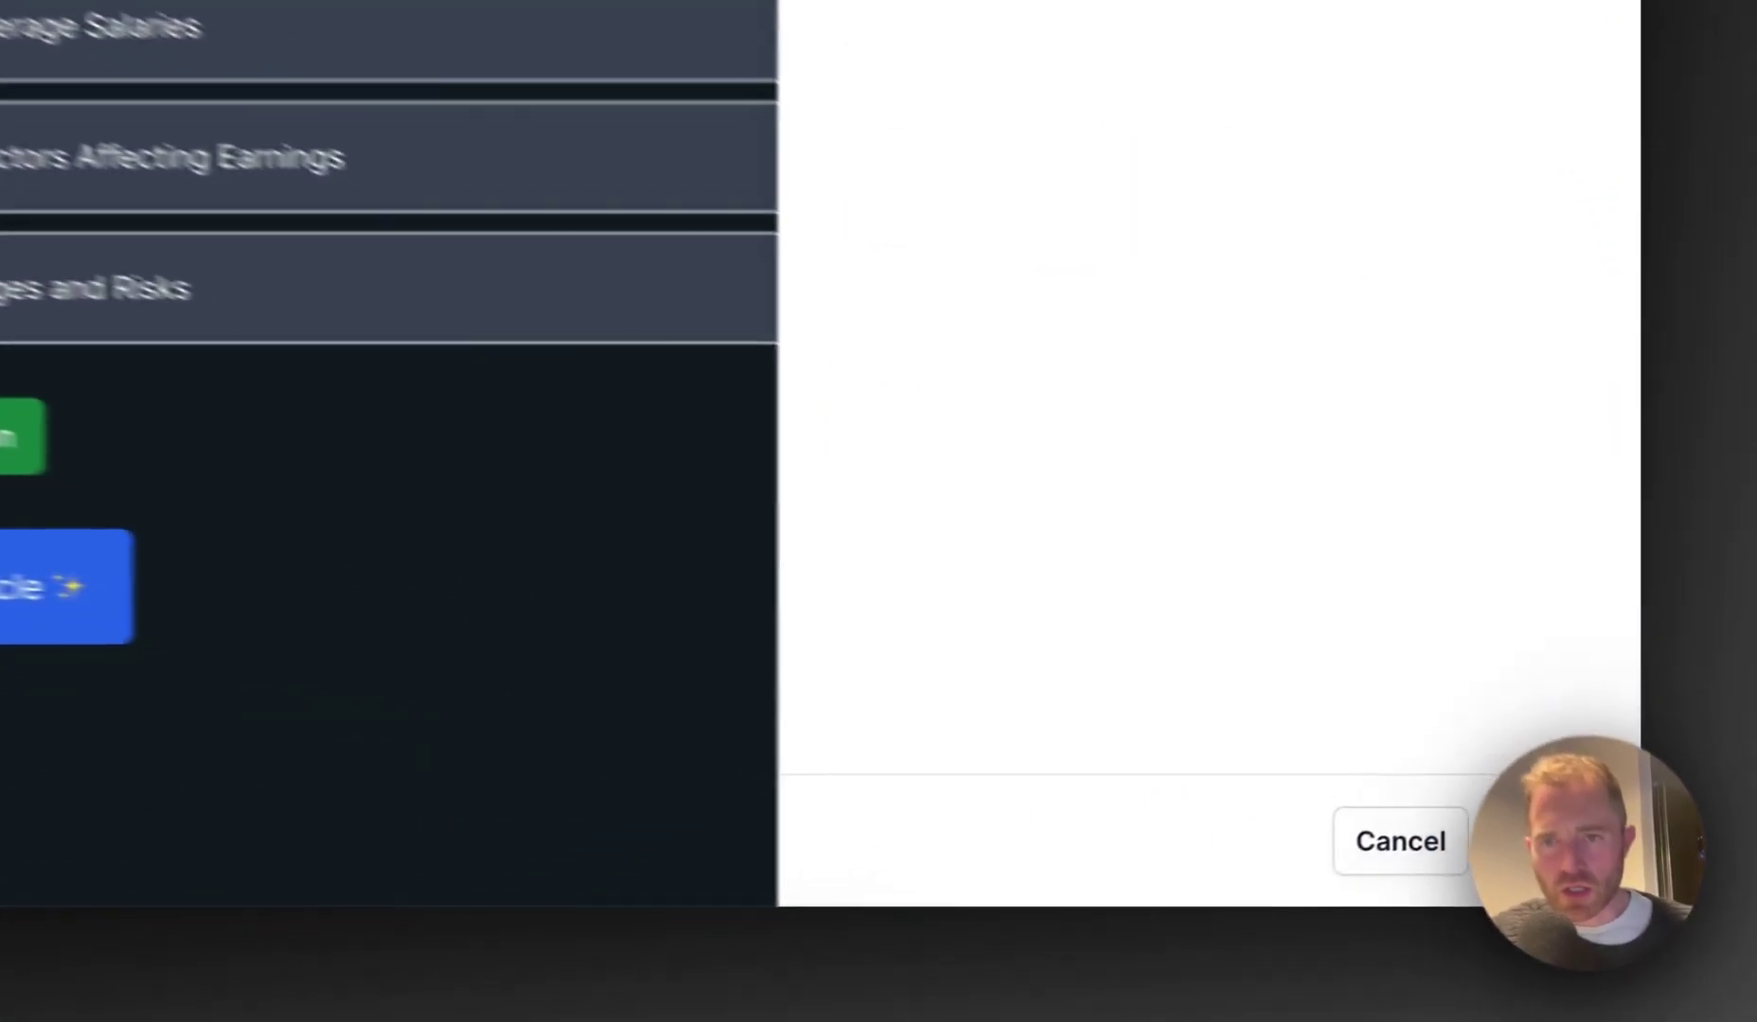
{"action": "left_click", "coordinate": [1582, 872]}
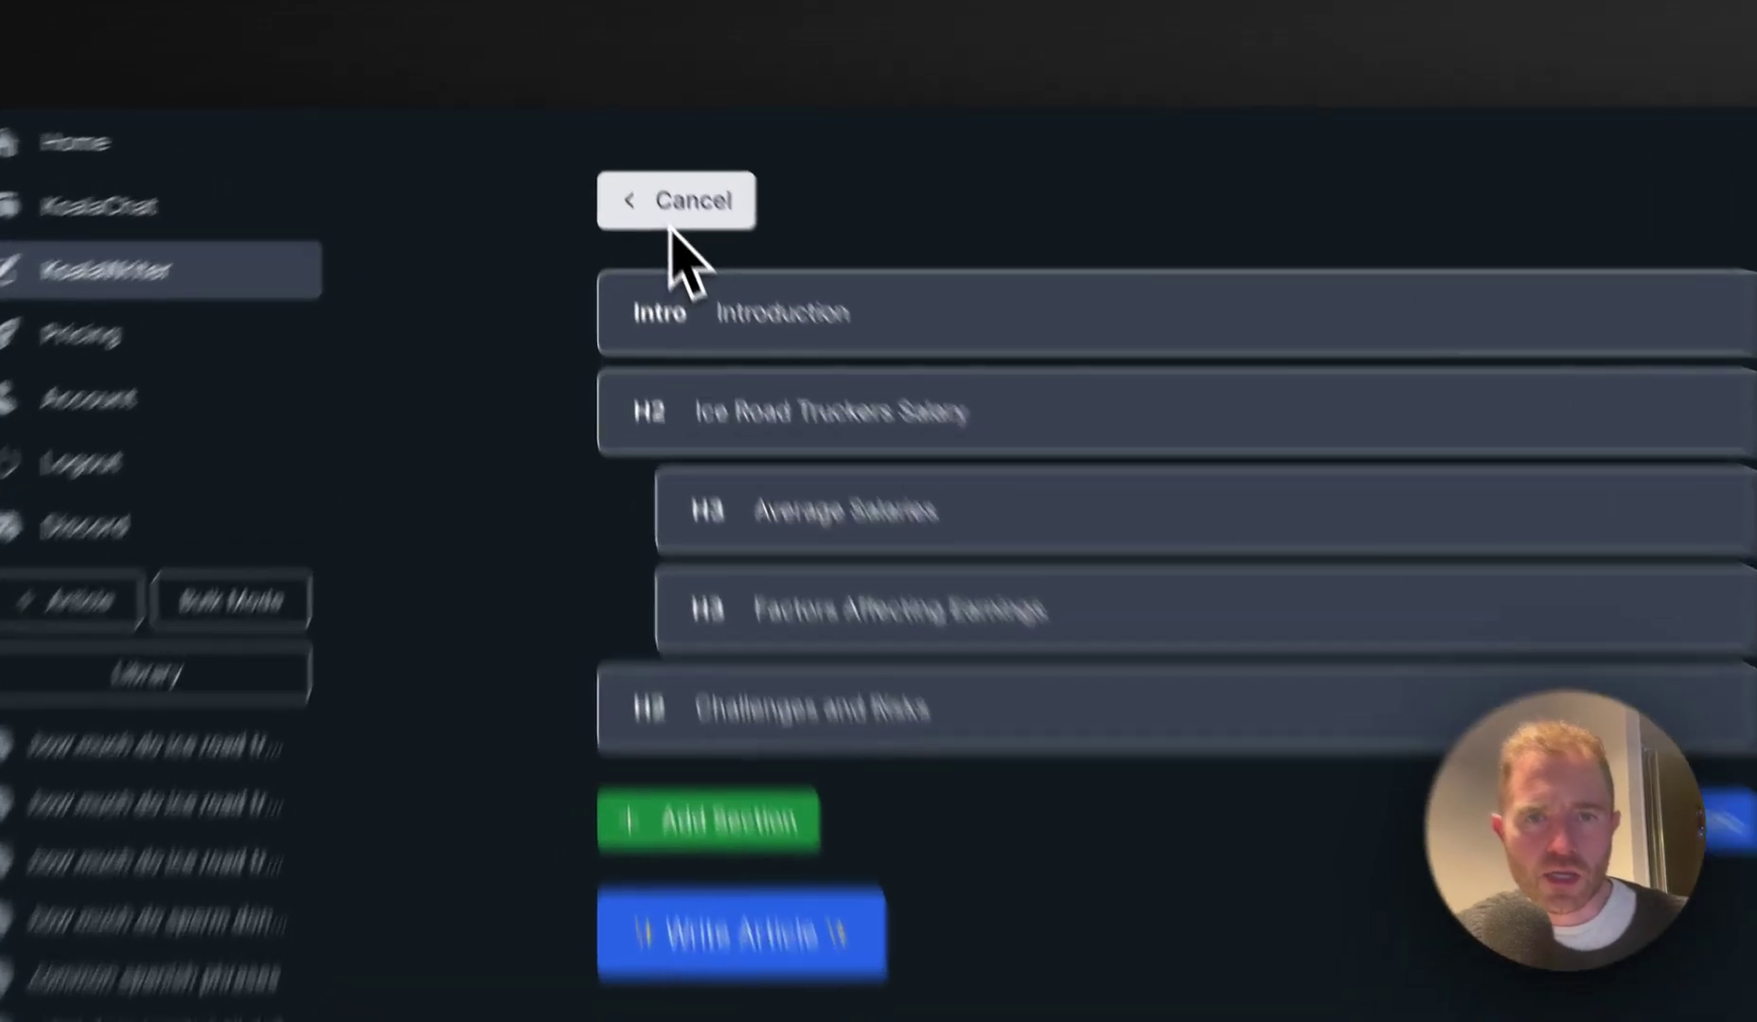
Return to the article settings form, review Include Key Takeaways, and create a new outline
{"action": "left_click", "coordinate": [644, 199]}
{"action": "scroll", "coordinate": [785, 446], "scroll_direction": "down", "scroll_amount": 10}
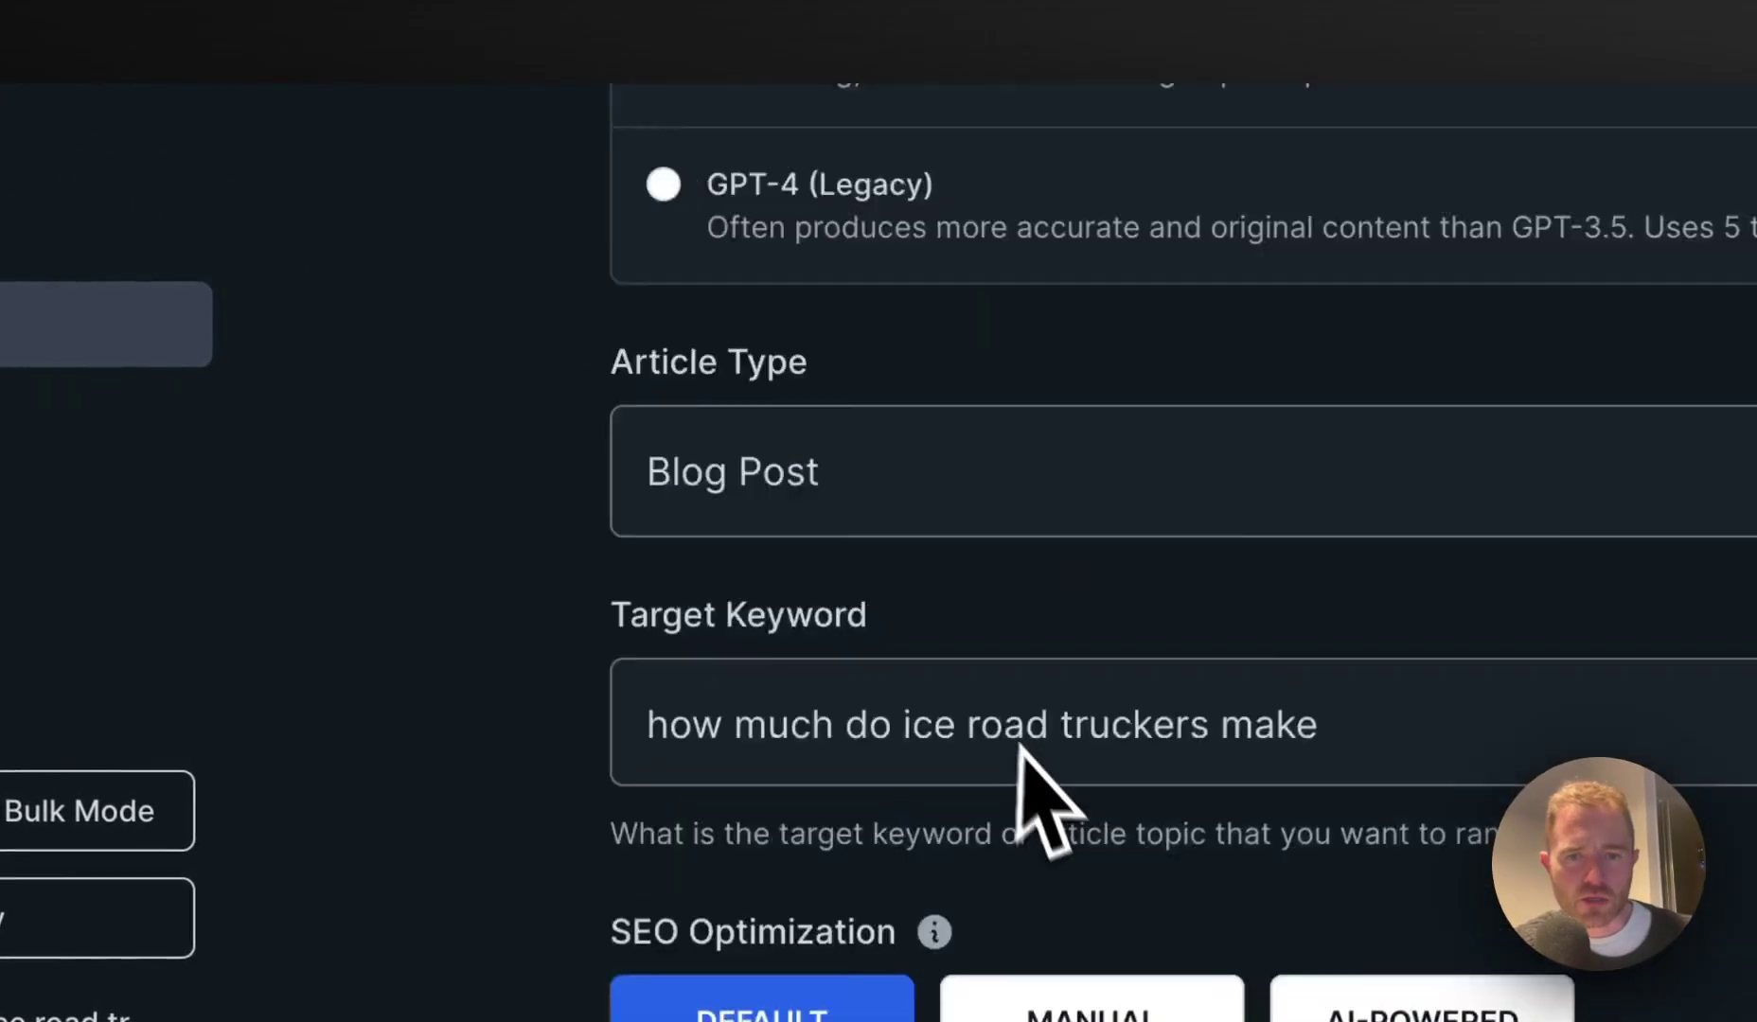
{"action": "scroll", "coordinate": [1018, 743], "scroll_direction": "down", "scroll_amount": 15}
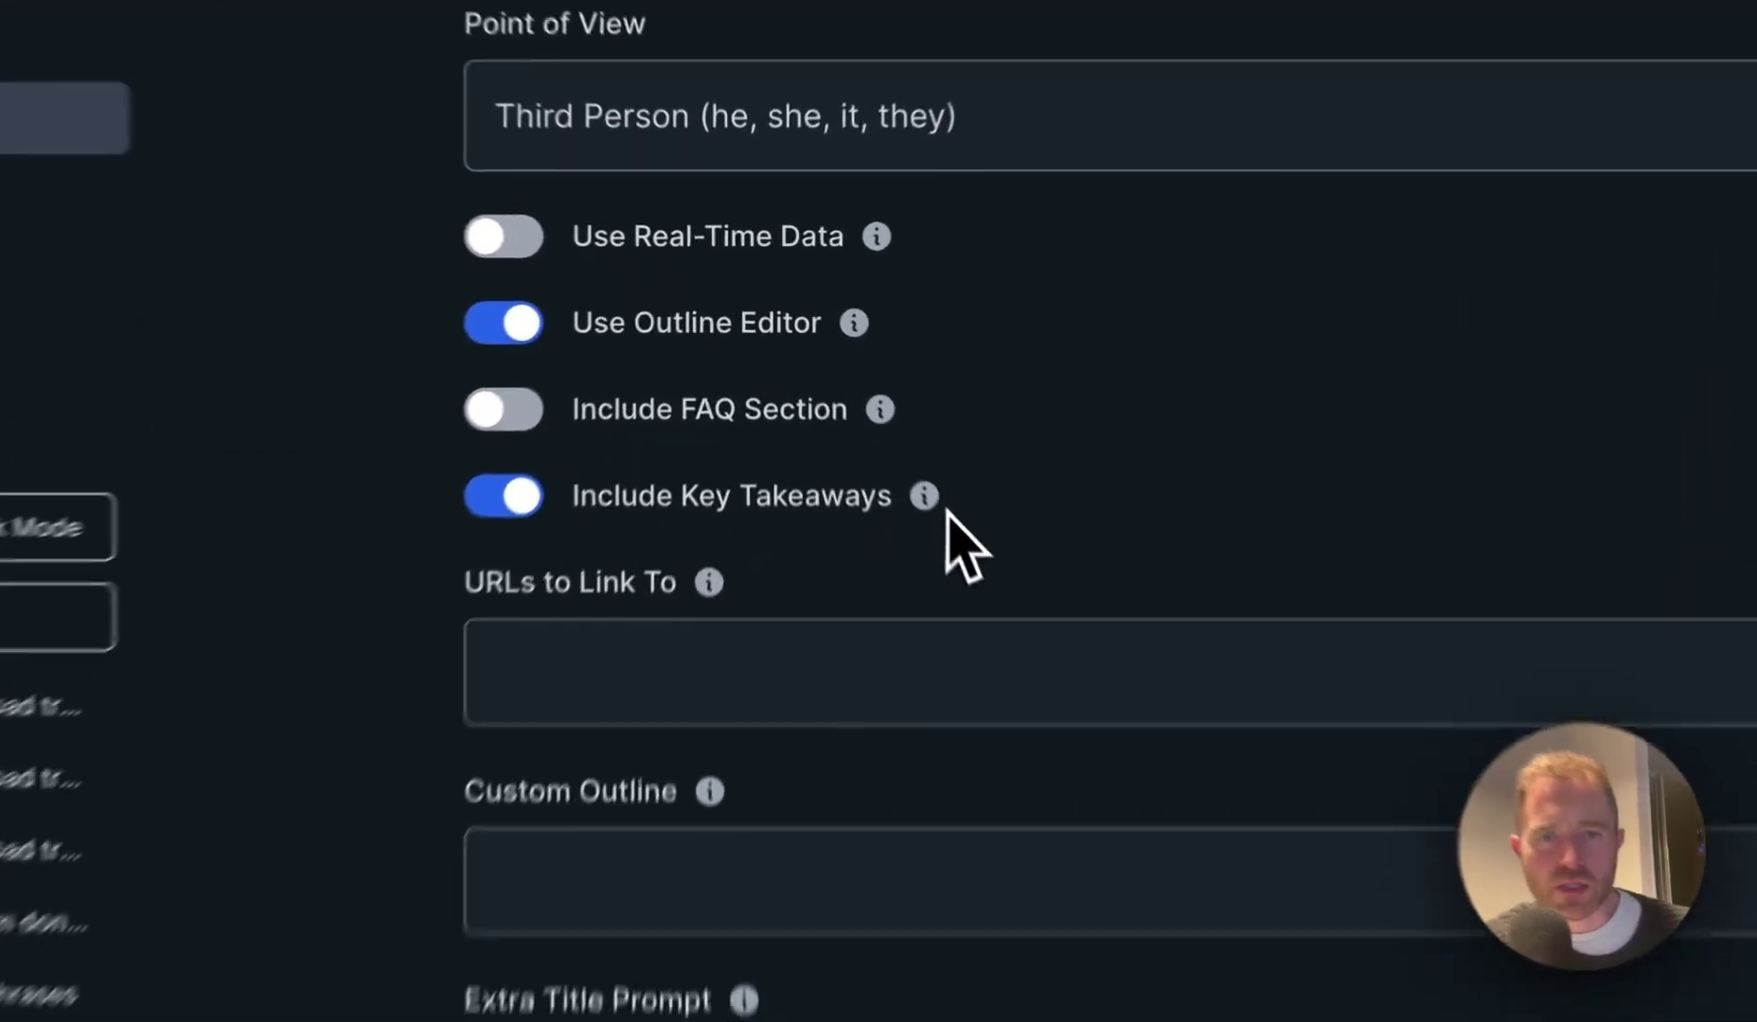
{"action": "left_click_drag", "start_coordinate": [867, 471], "coordinate": [650, 463]}
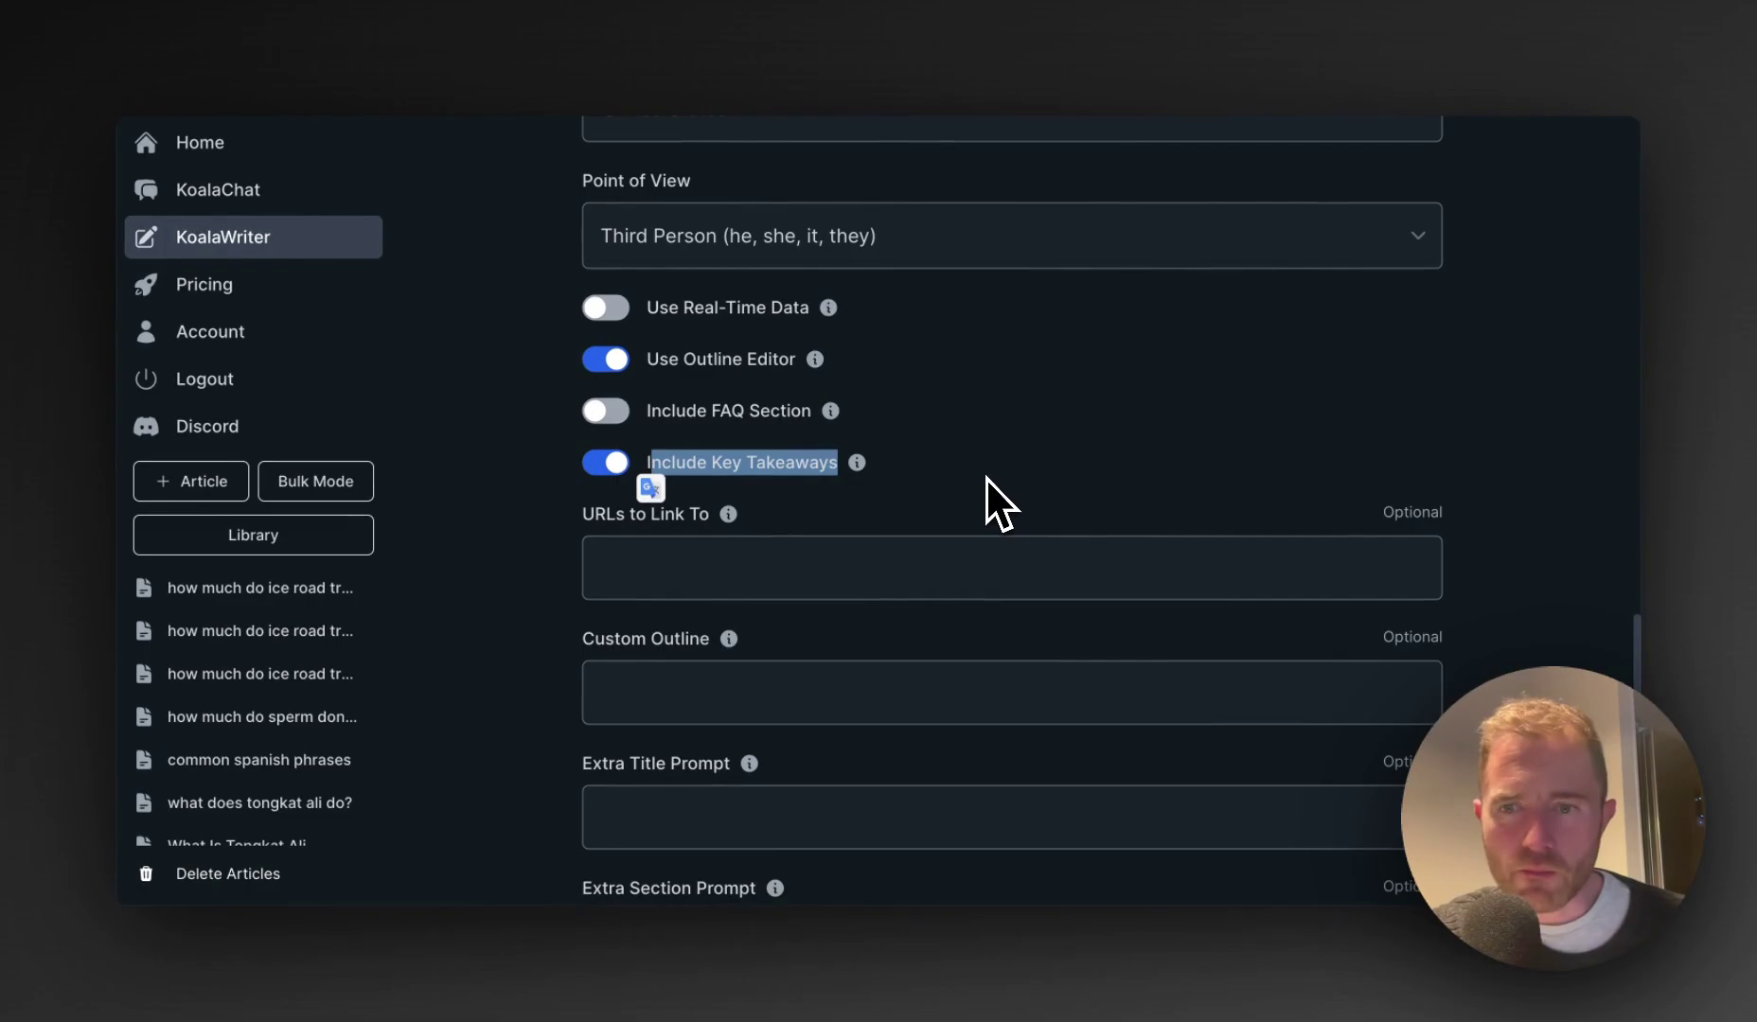
{"action": "scroll", "coordinate": [985, 478], "scroll_direction": "down", "scroll_amount": 5}
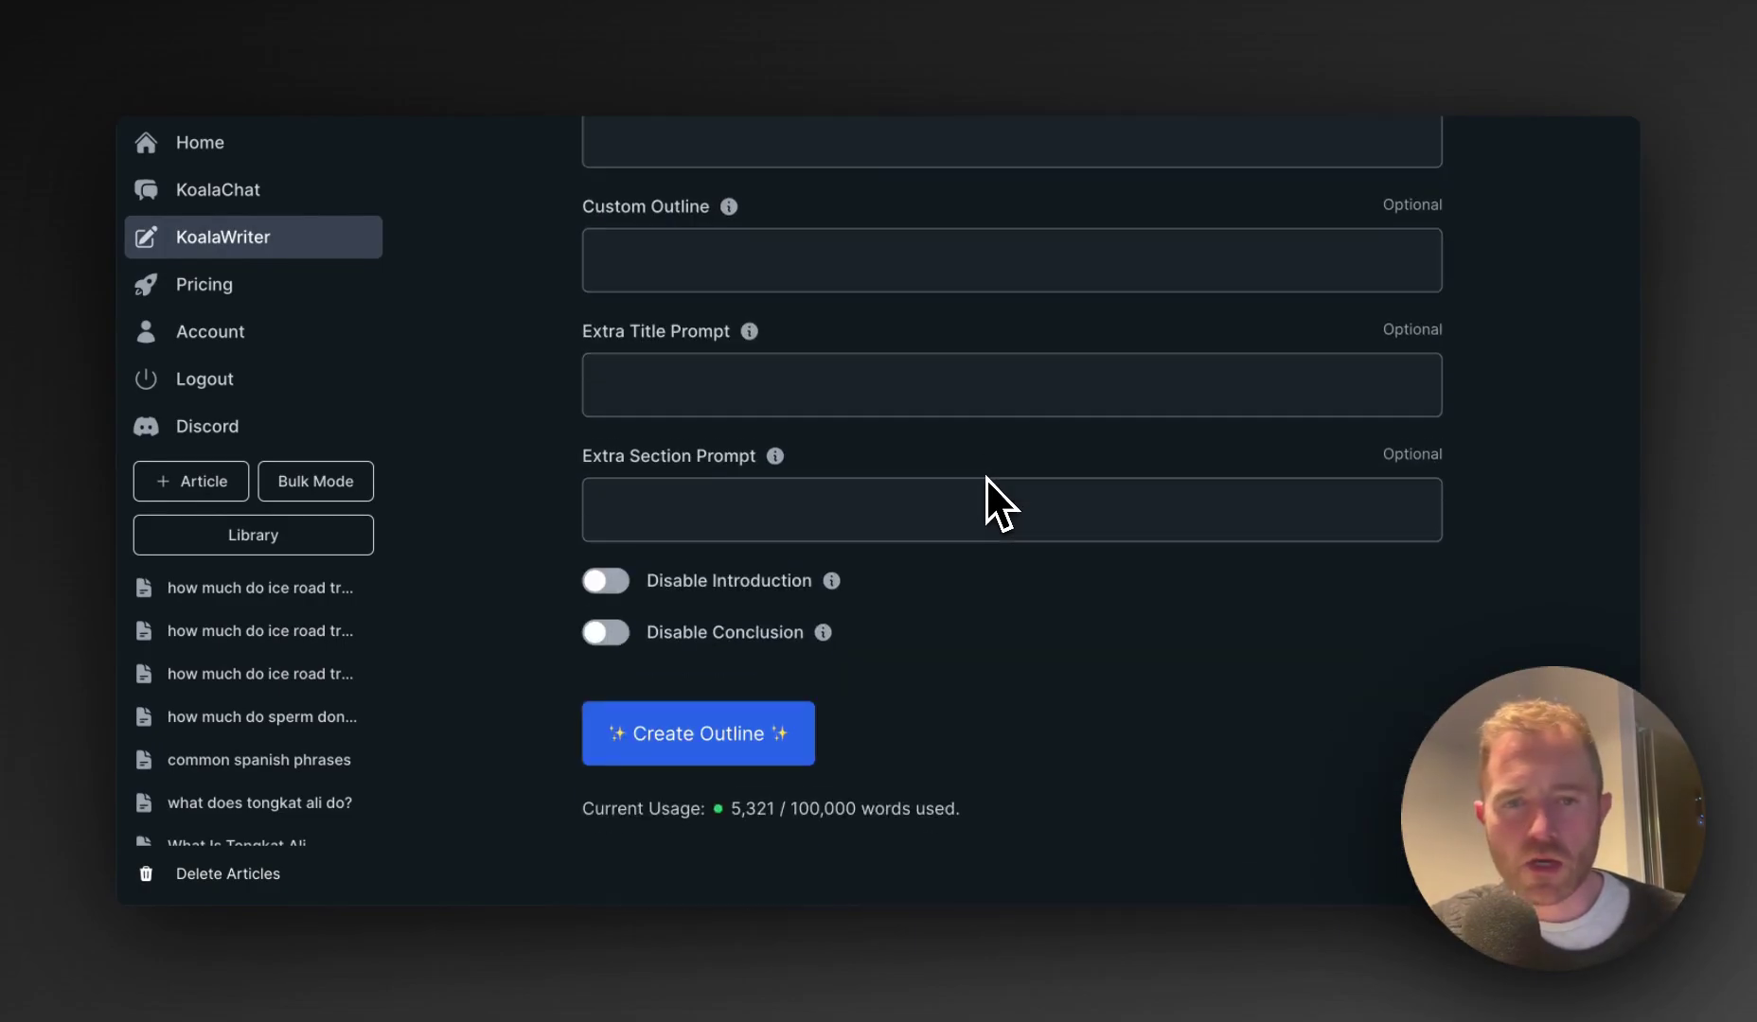
{"action": "left_click", "coordinate": [747, 736]}
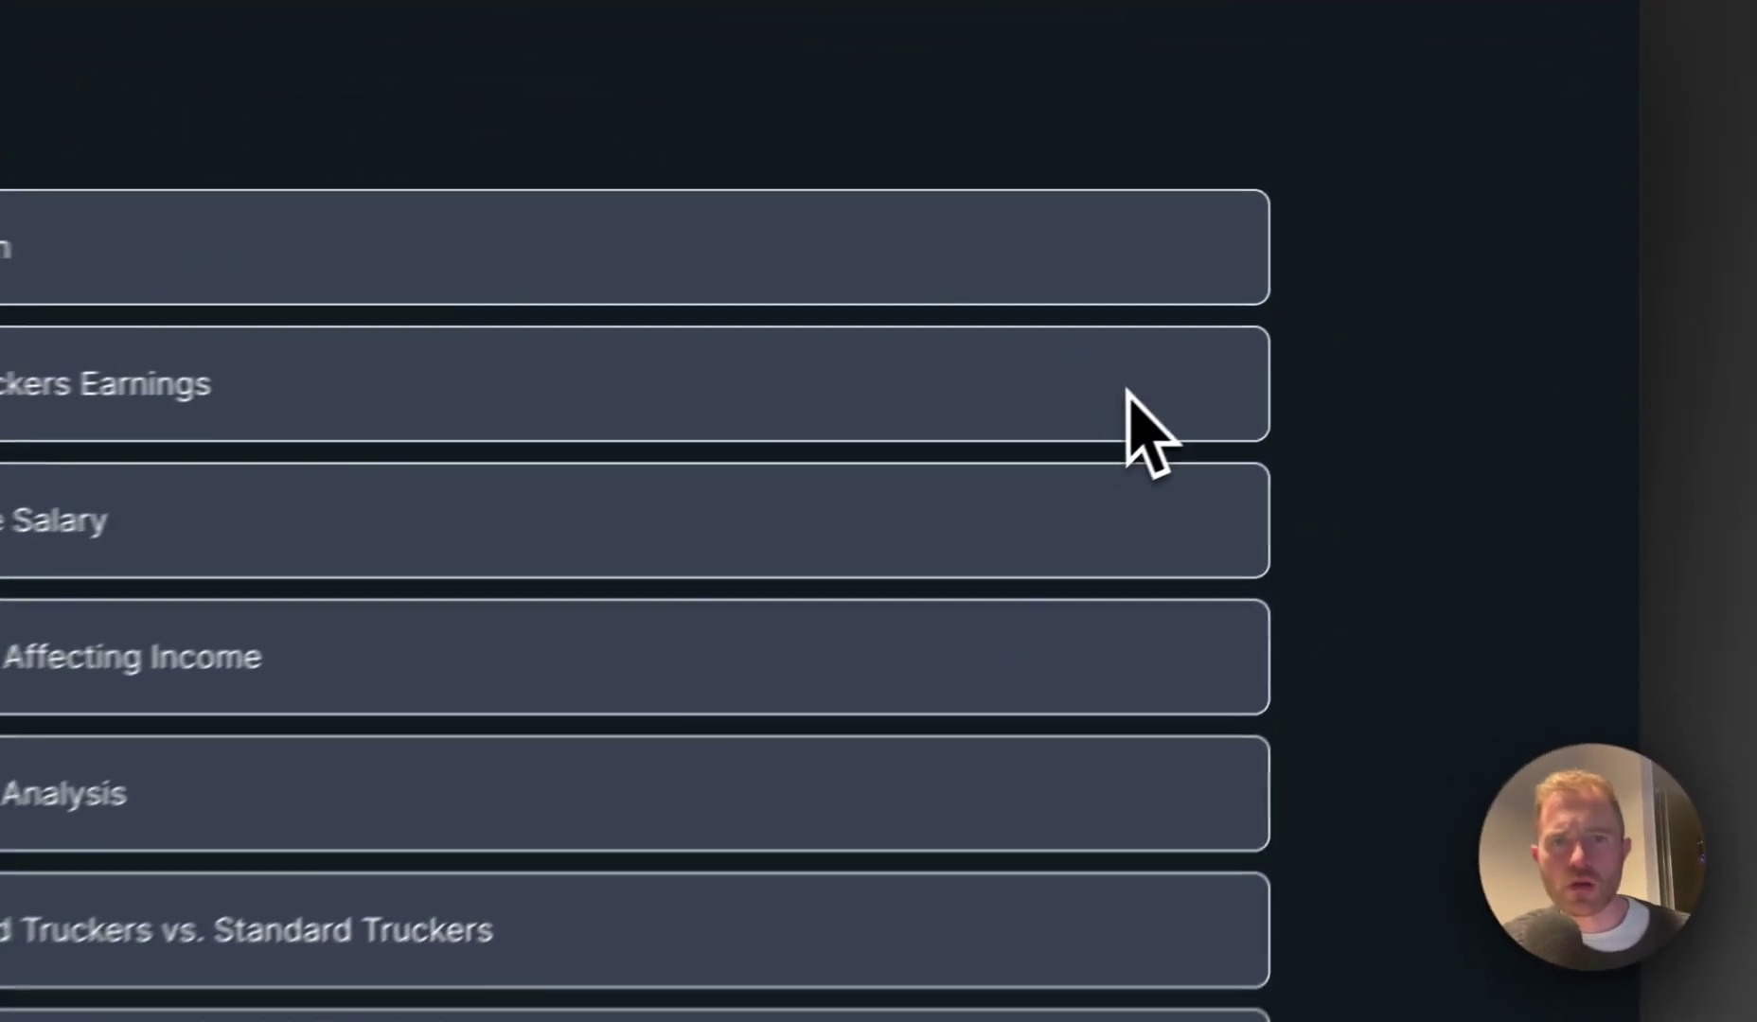
Rename the Ice Road Truckers Earnings section to Ice Road Truckers Salary
{"action": "left_click", "coordinate": [1359, 341]}
{"action": "left_click_drag", "start_coordinate": [1139, 288], "coordinate": [1015, 282]}
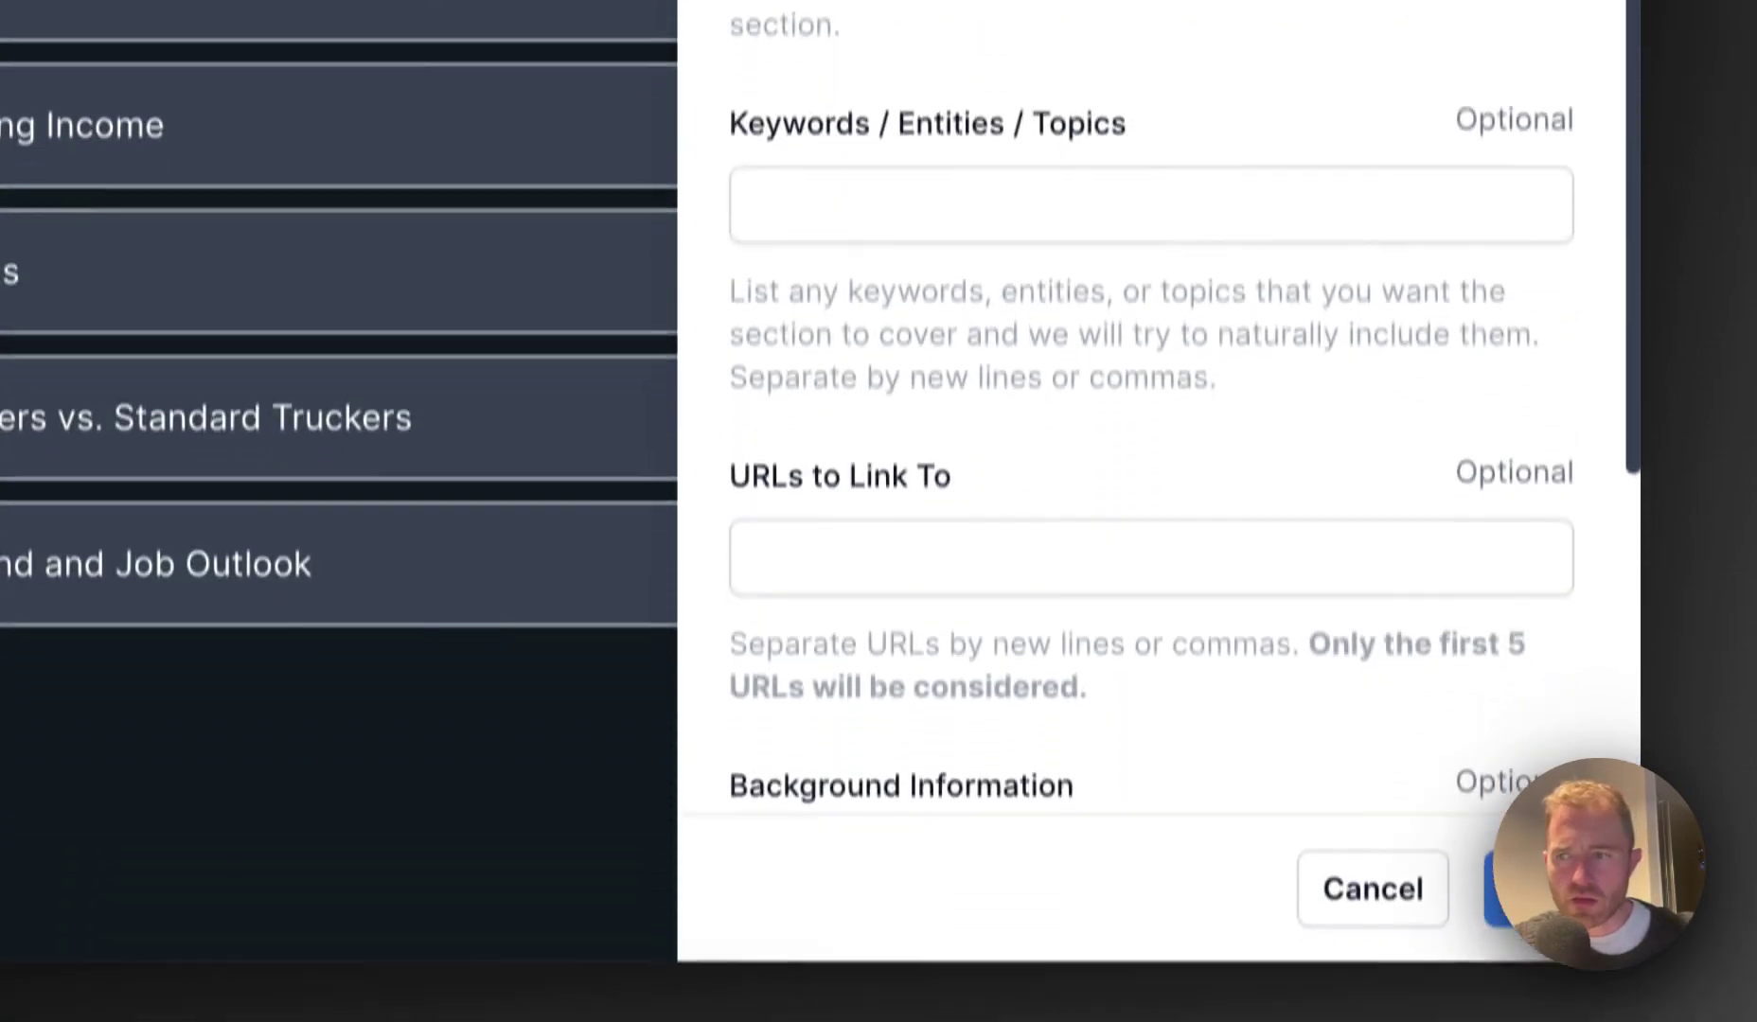
{"action": "left_click", "coordinate": [1526, 891]}
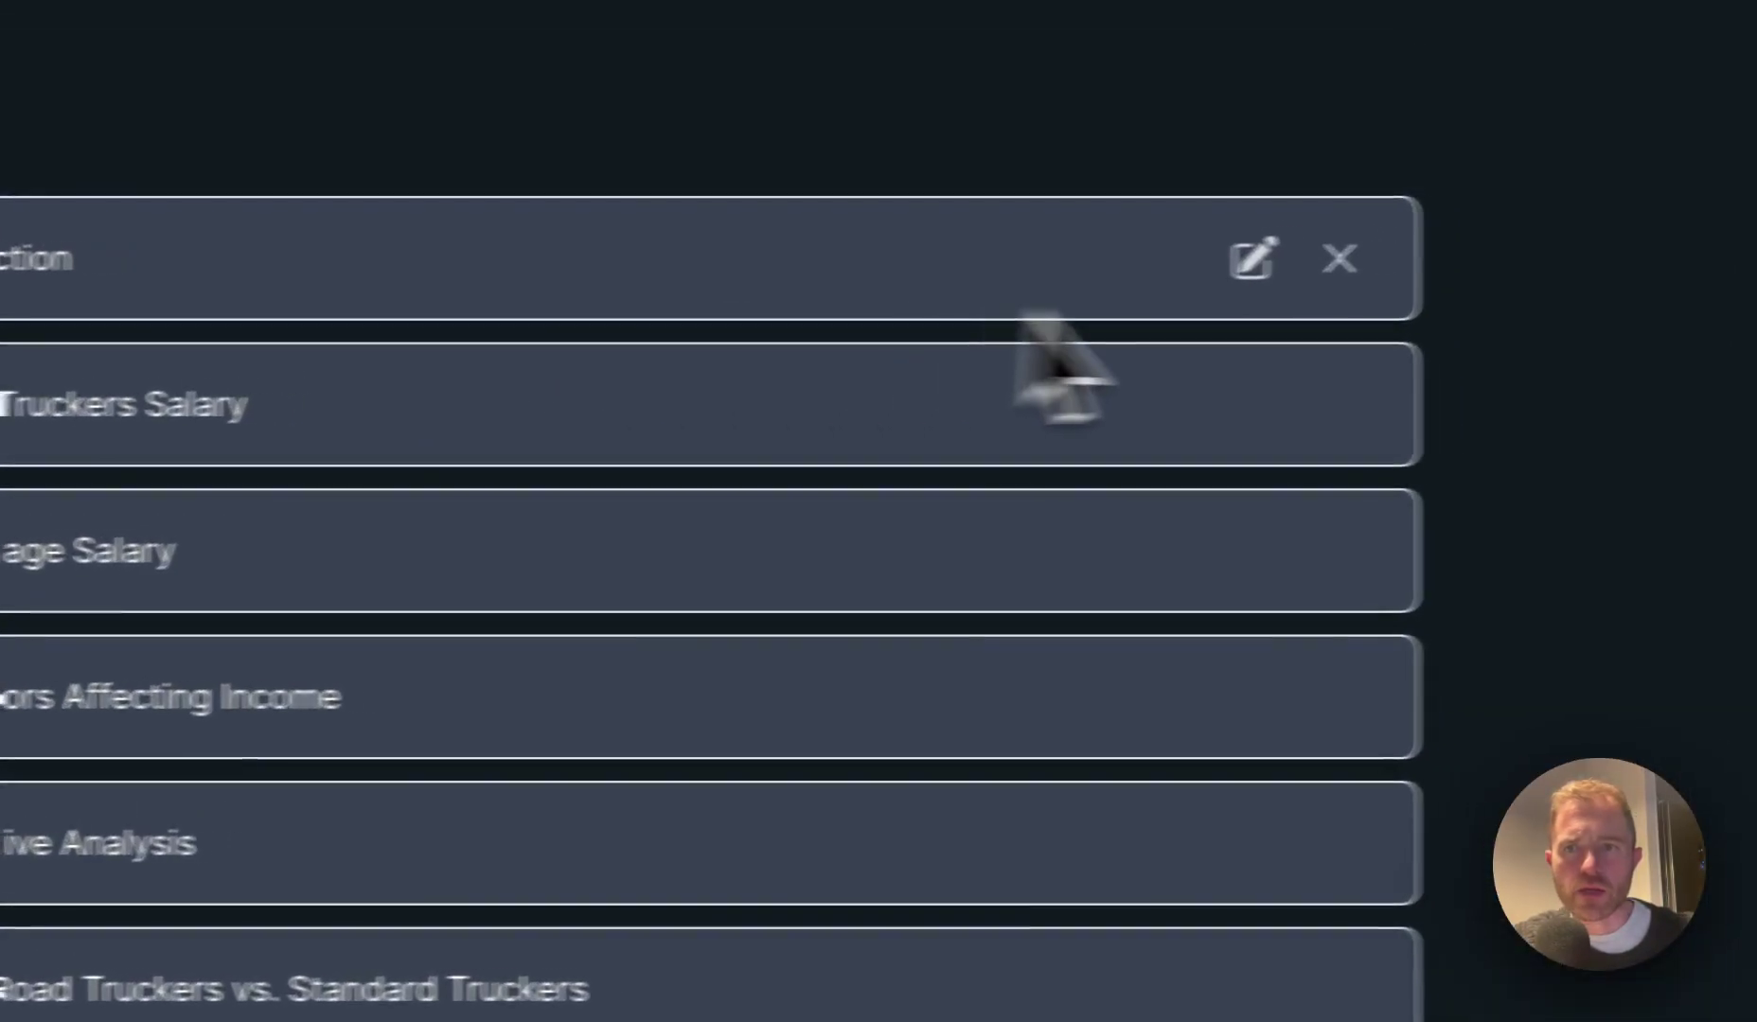
Add an ice road trucker pay keyword to the Introduction section
{"action": "left_click", "coordinate": [1300, 210]}
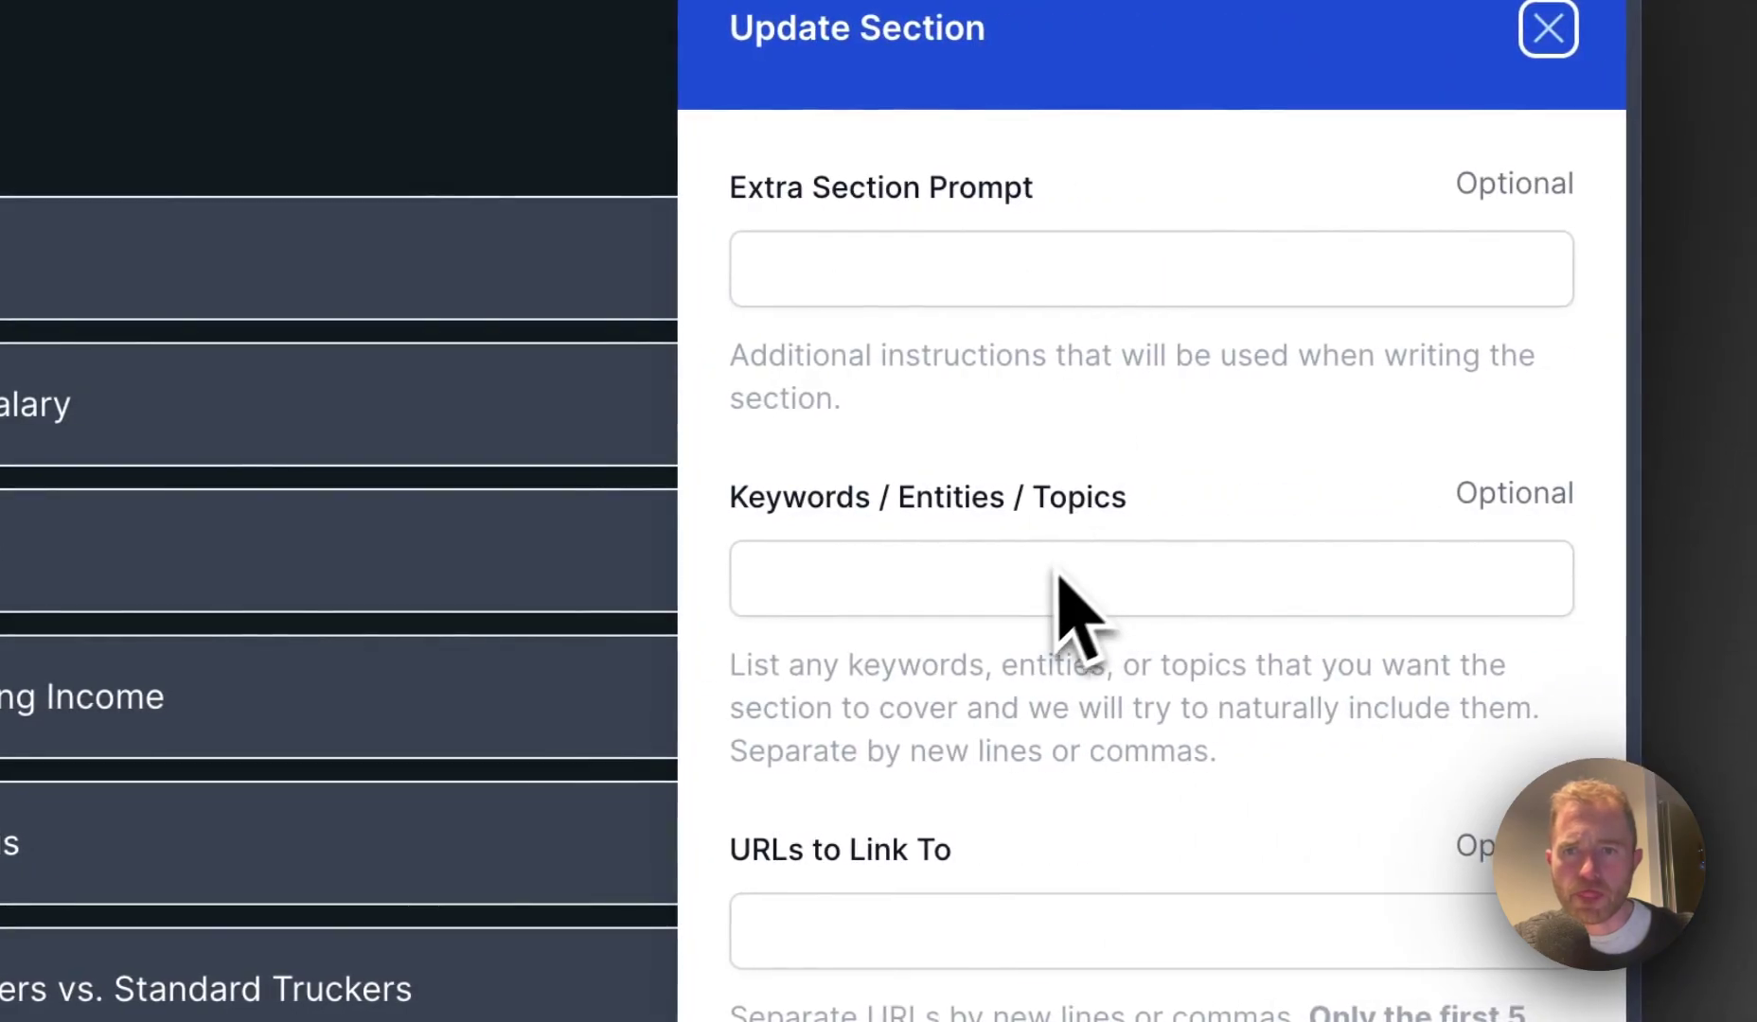
{"action": "left_click", "coordinate": [1045, 587]}
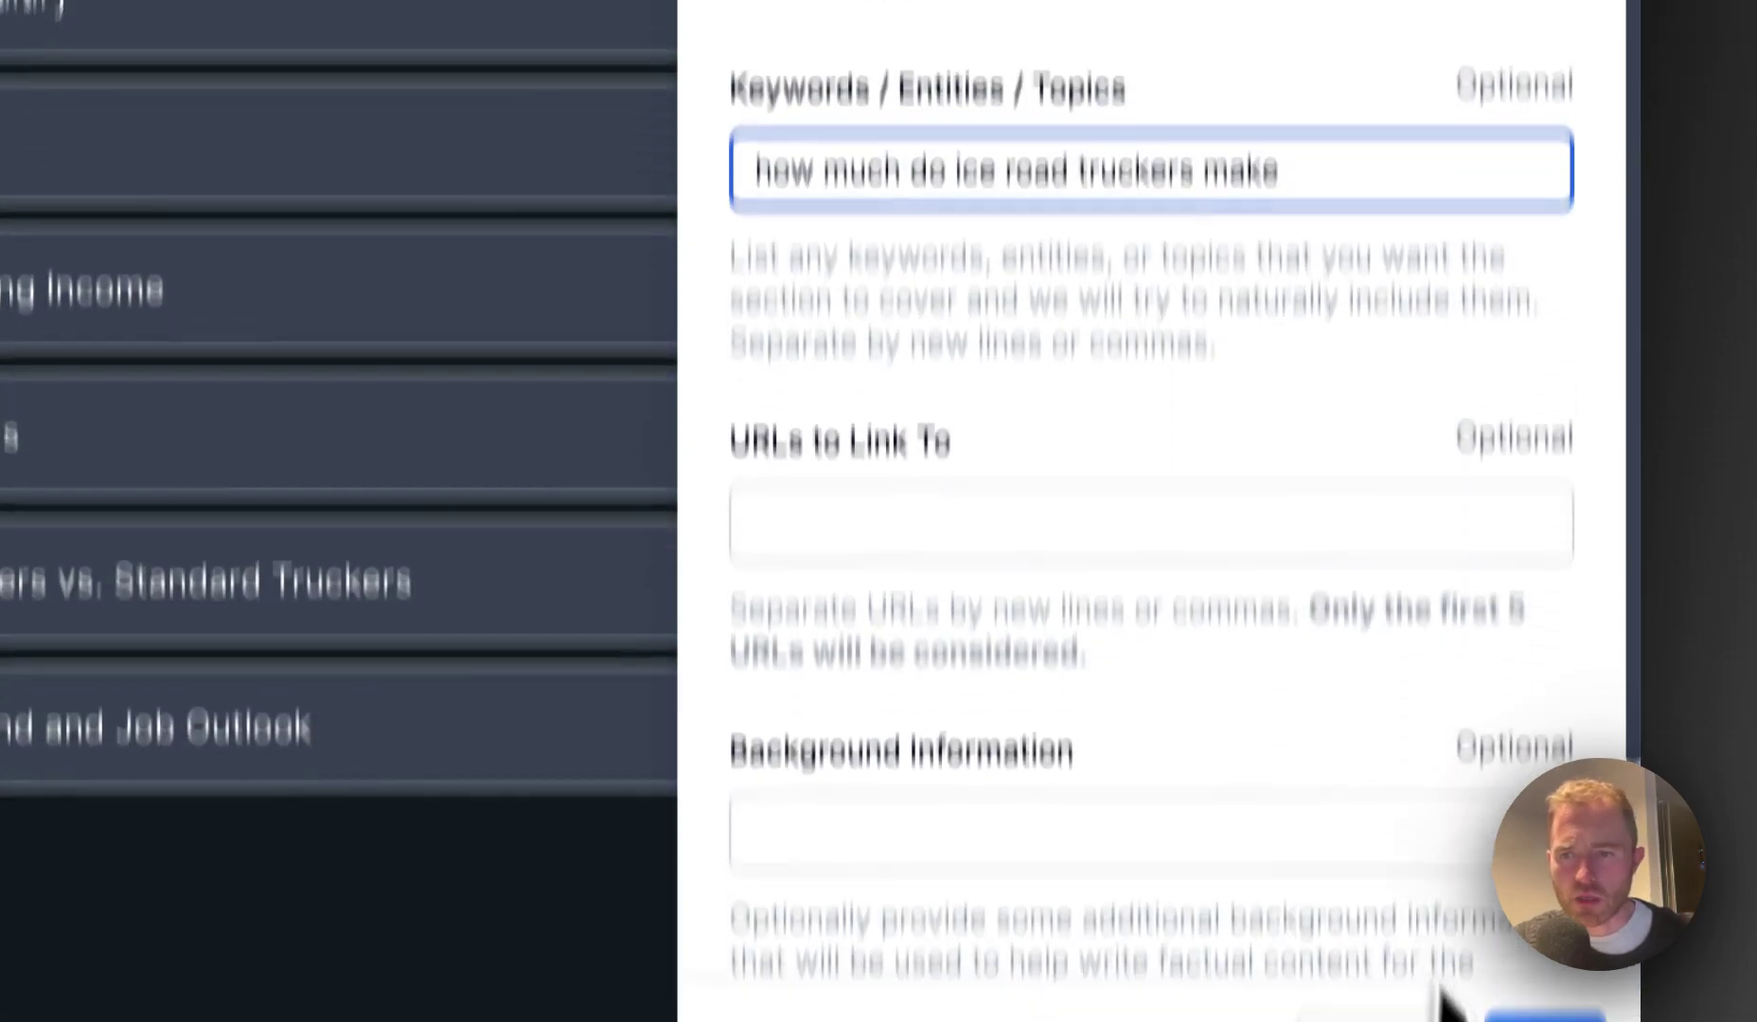
{"action": "left_click", "coordinate": [1444, 1003]}
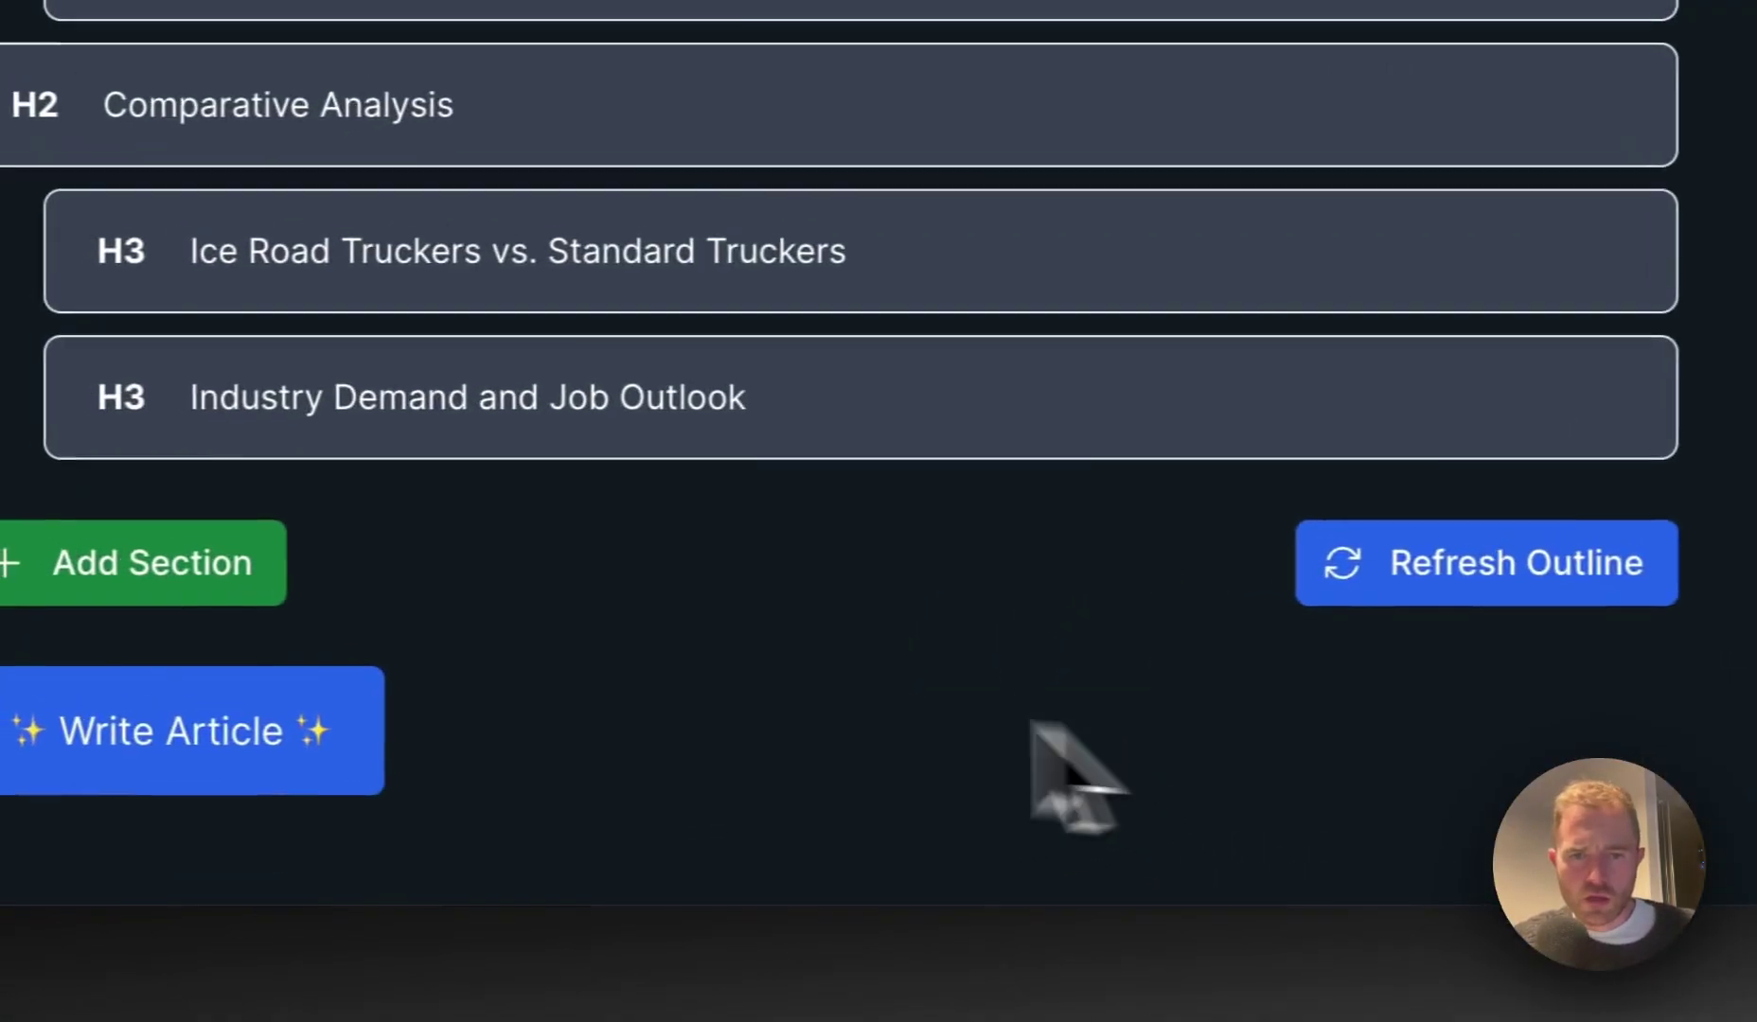
Write the article and highlight its opening paragraphs and Key Takeaways bullets
{"action": "left_click", "coordinate": [256, 710]}
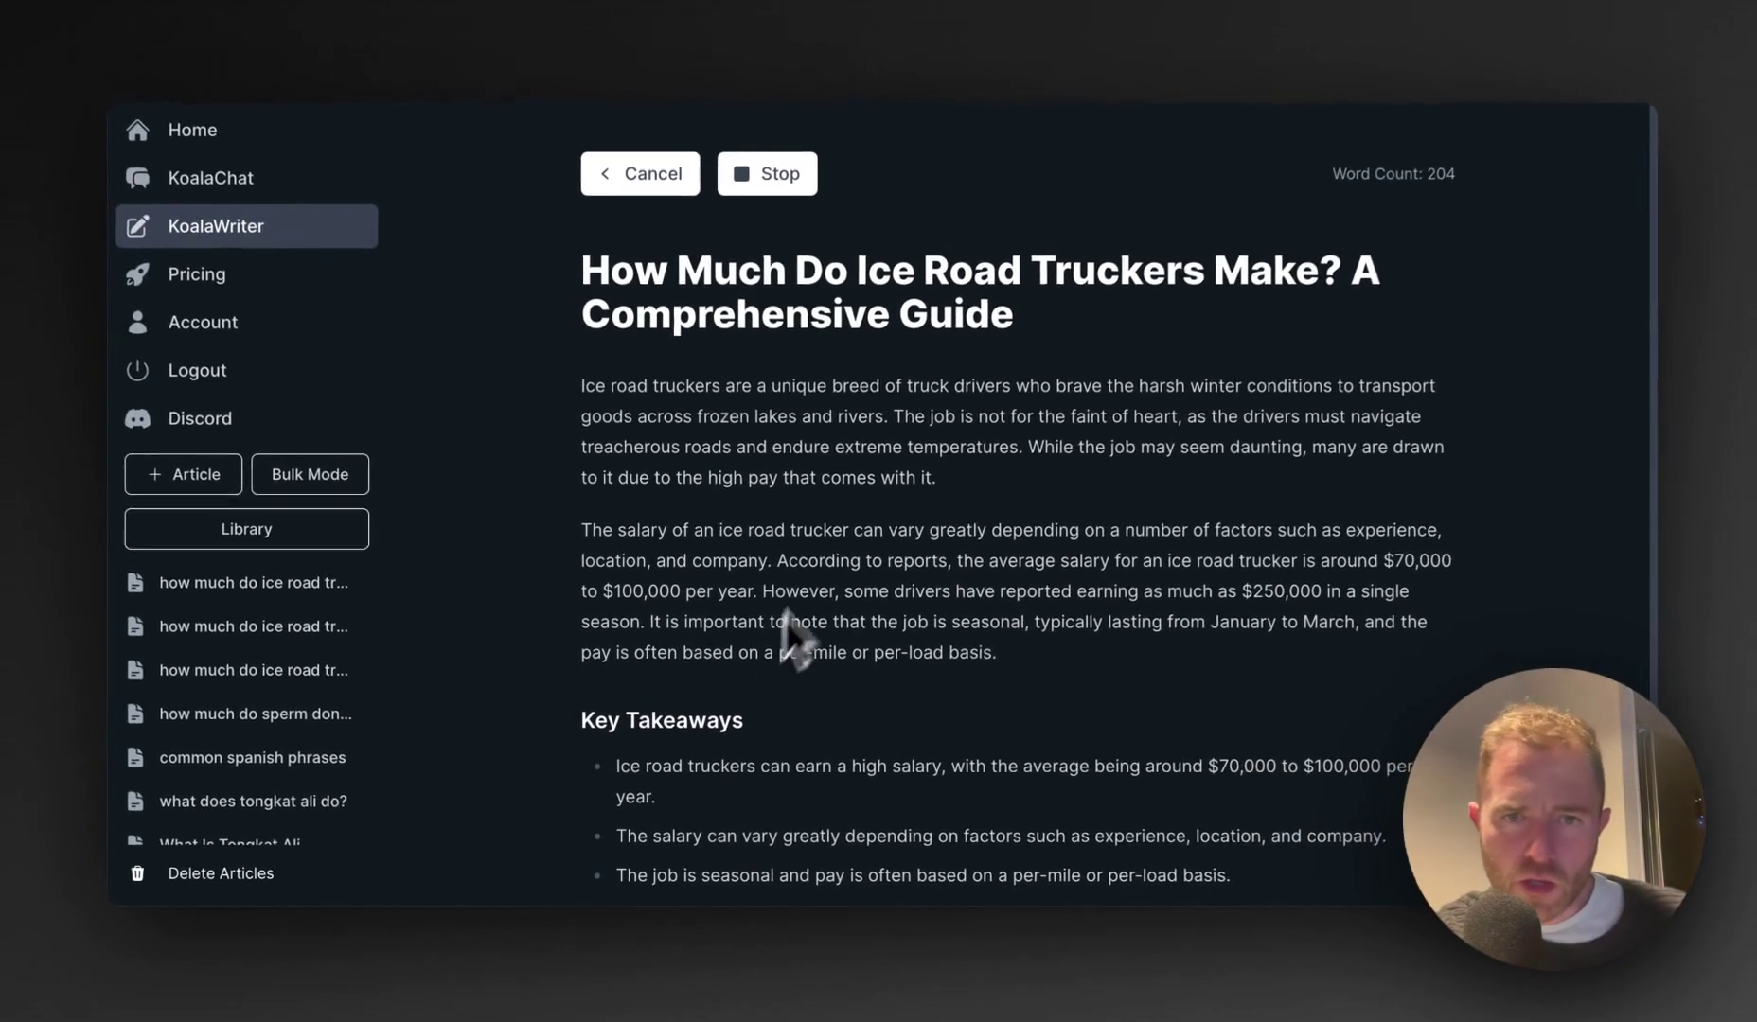
{"action": "scroll", "coordinate": [805, 606], "scroll_direction": "down", "scroll_amount": 2}
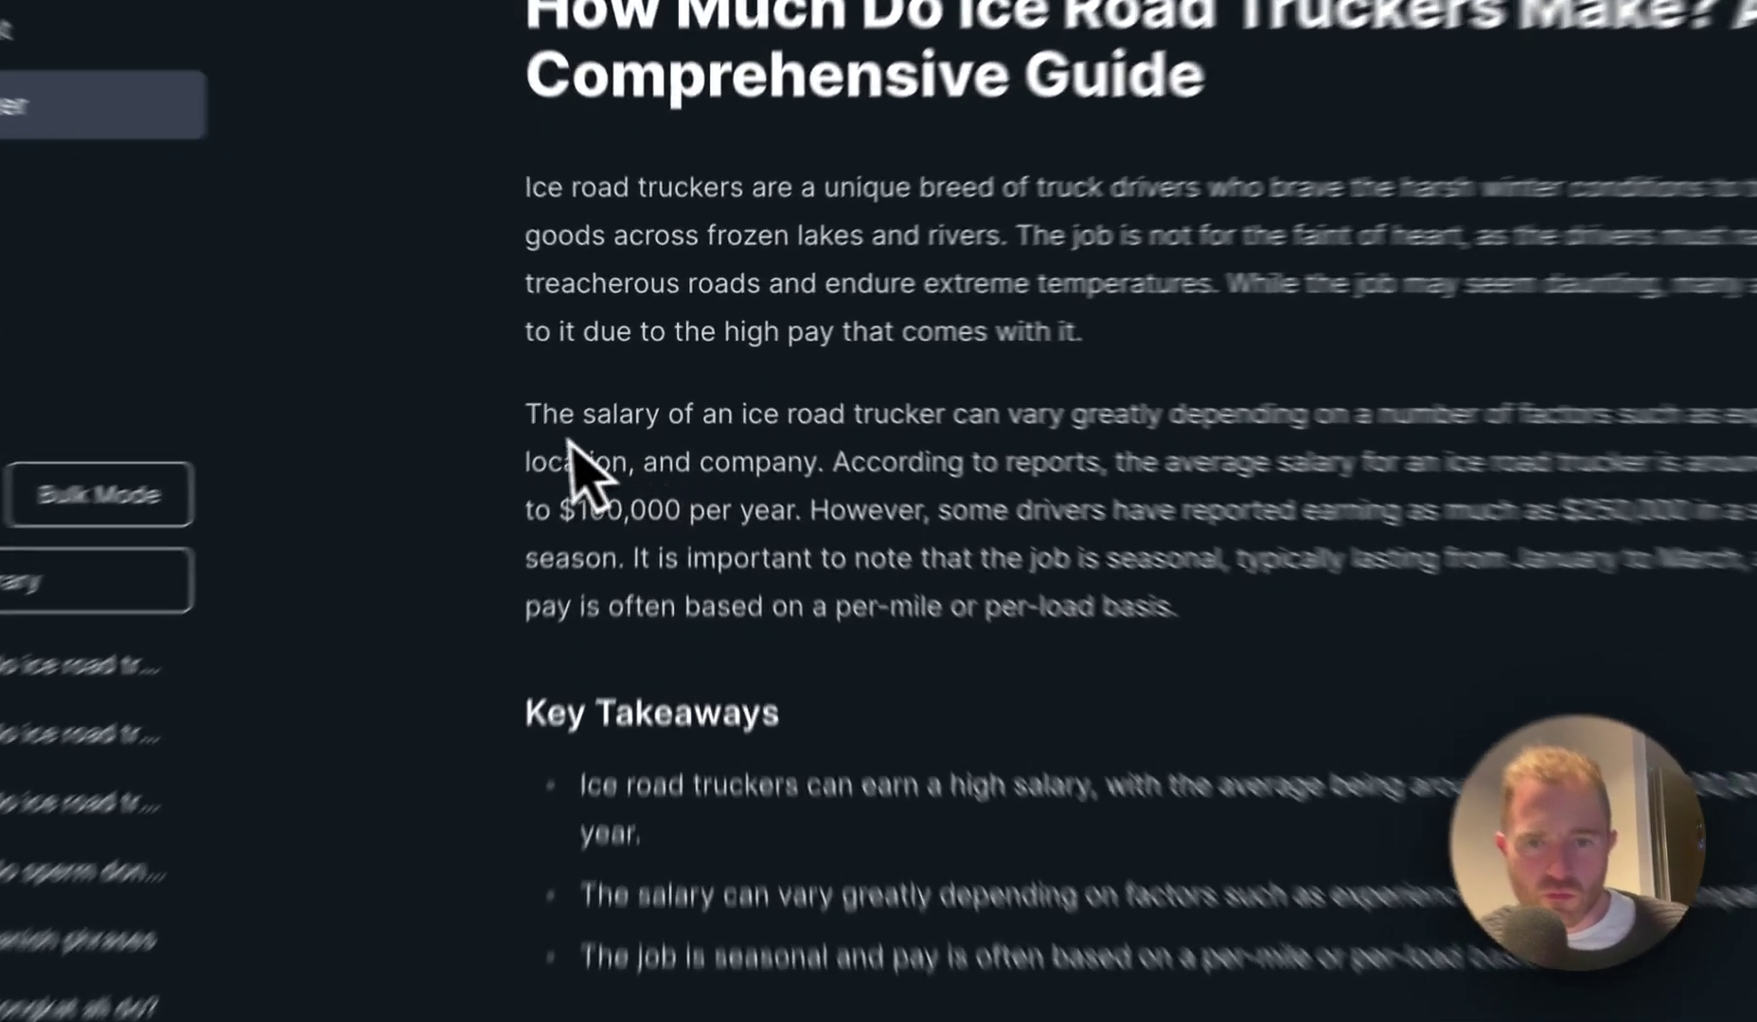
{"action": "left_click_drag", "start_coordinate": [593, 433], "coordinate": [1046, 591]}
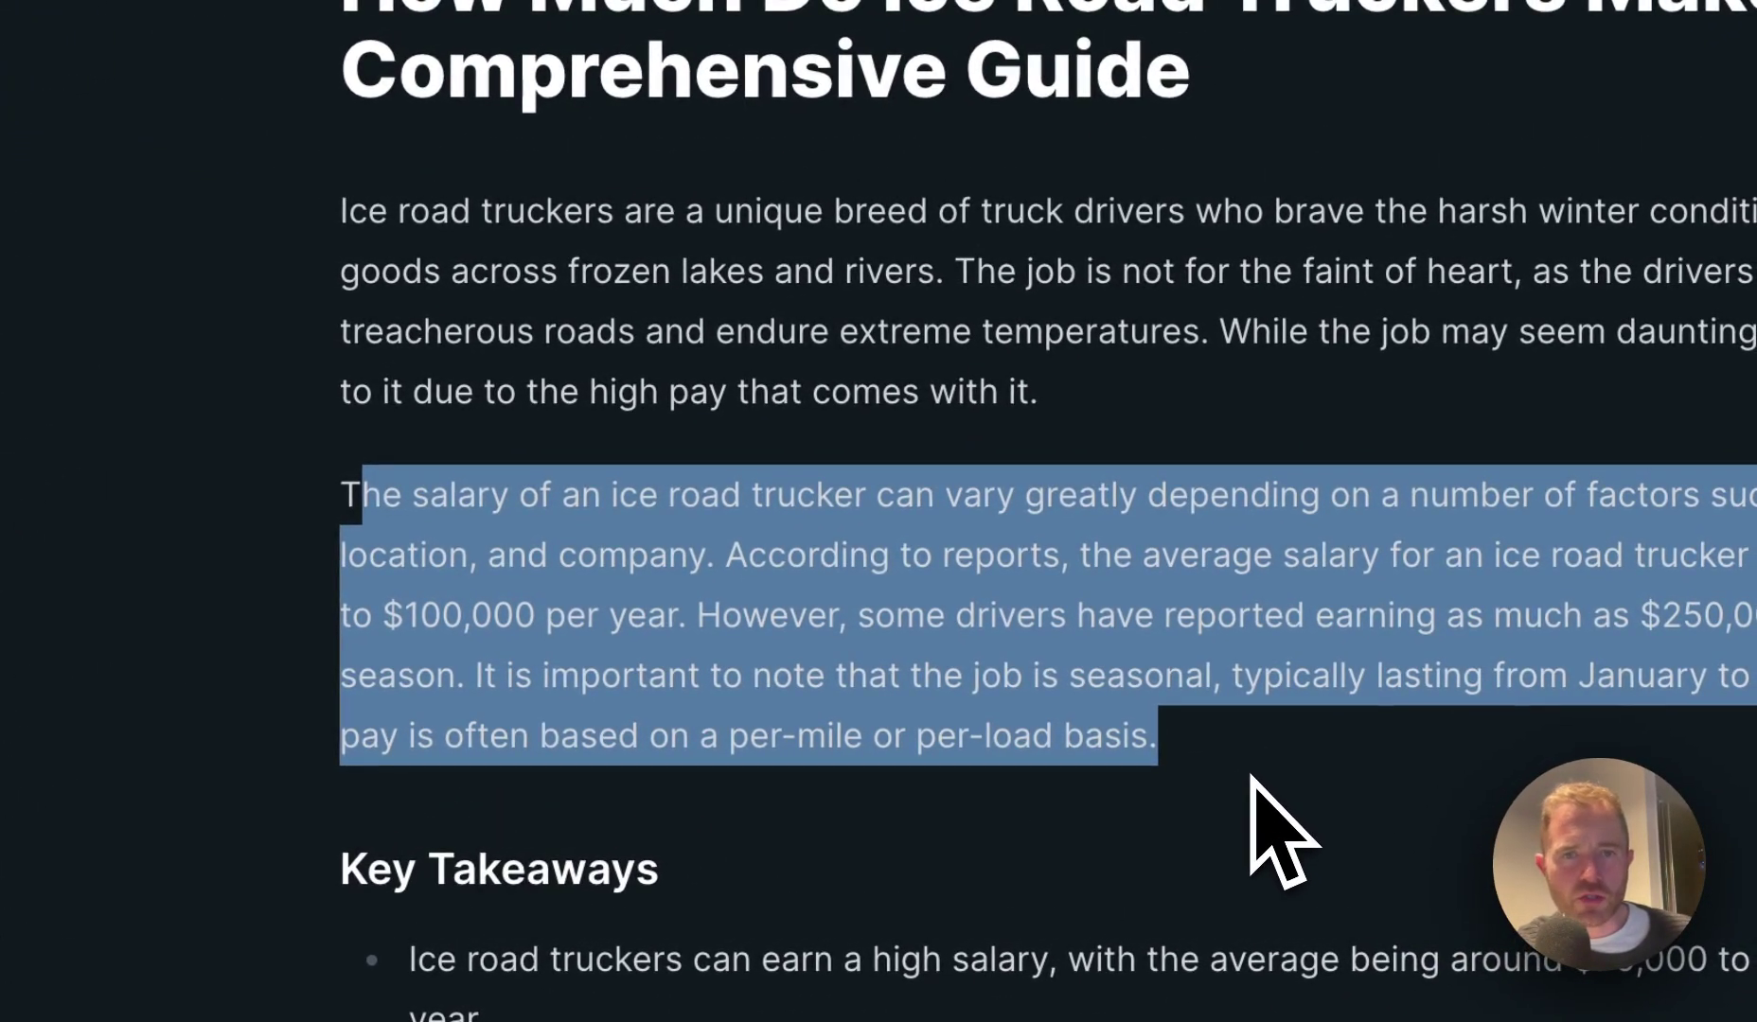
{"action": "left_click_drag", "start_coordinate": [1087, 358], "coordinate": [341, 211]}
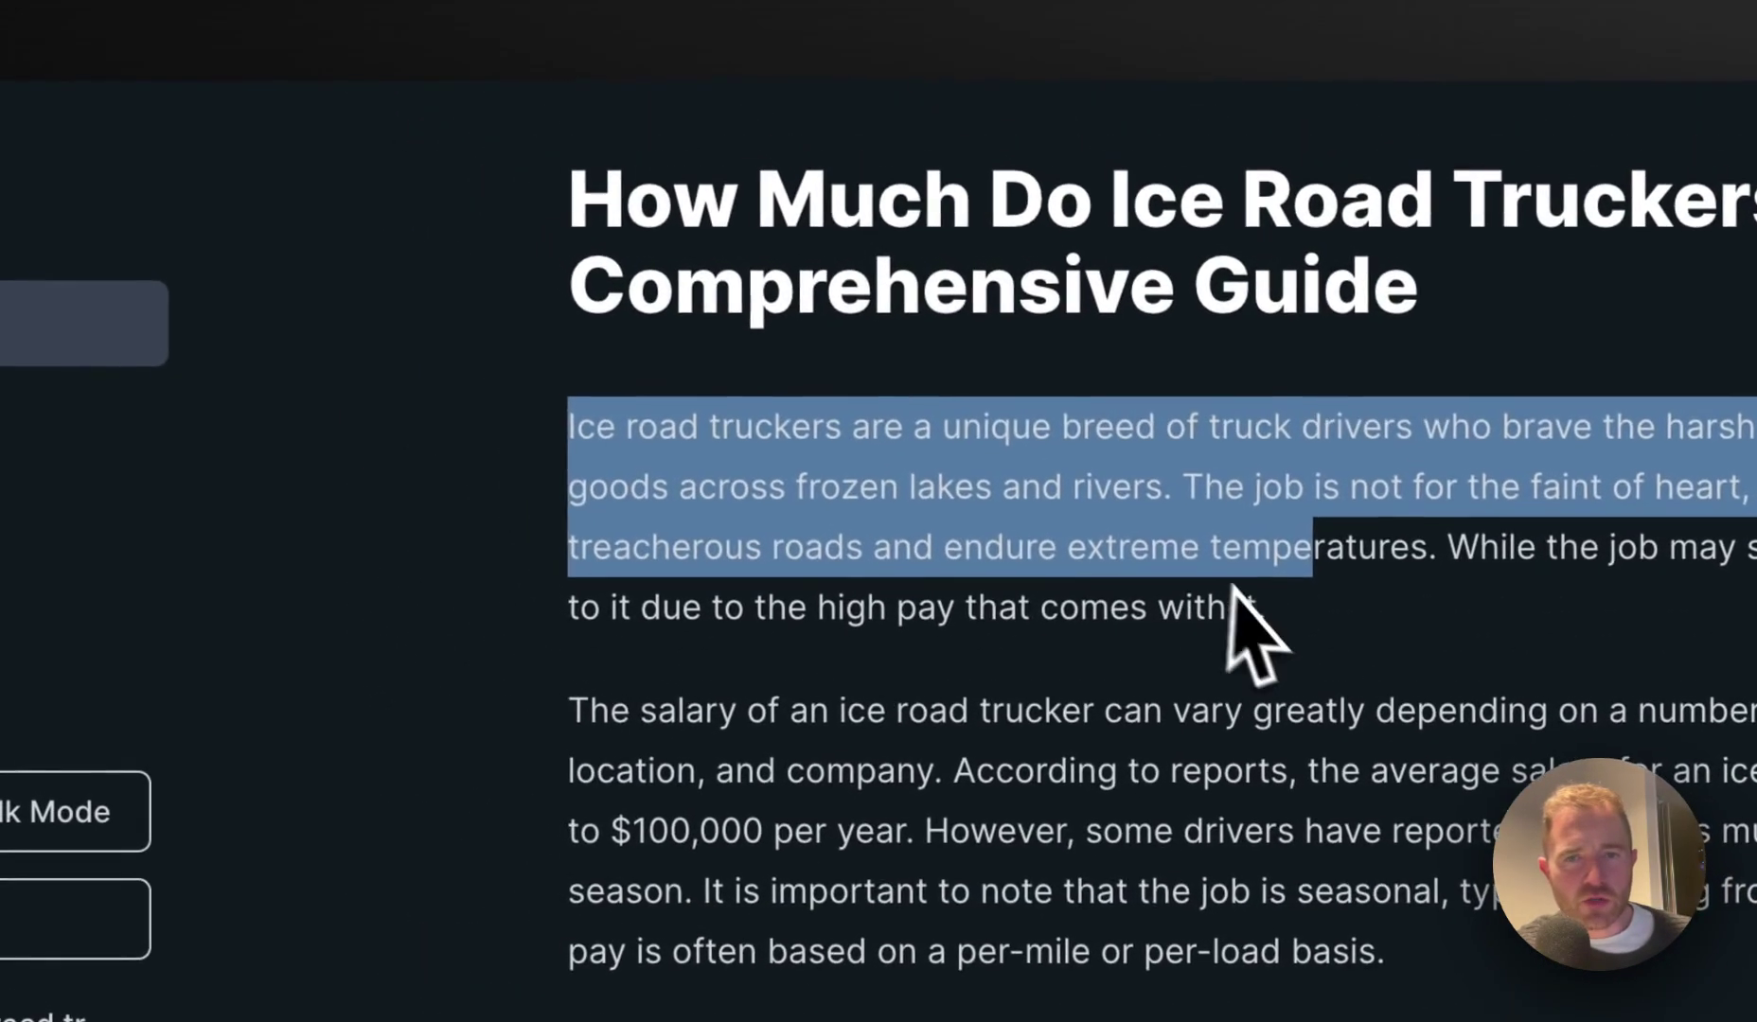
{"action": "left_click_drag", "start_coordinate": [1265, 605], "coordinate": [493, 436]}
{"action": "scroll", "coordinate": [493, 443], "scroll_direction": "down", "scroll_amount": 6}
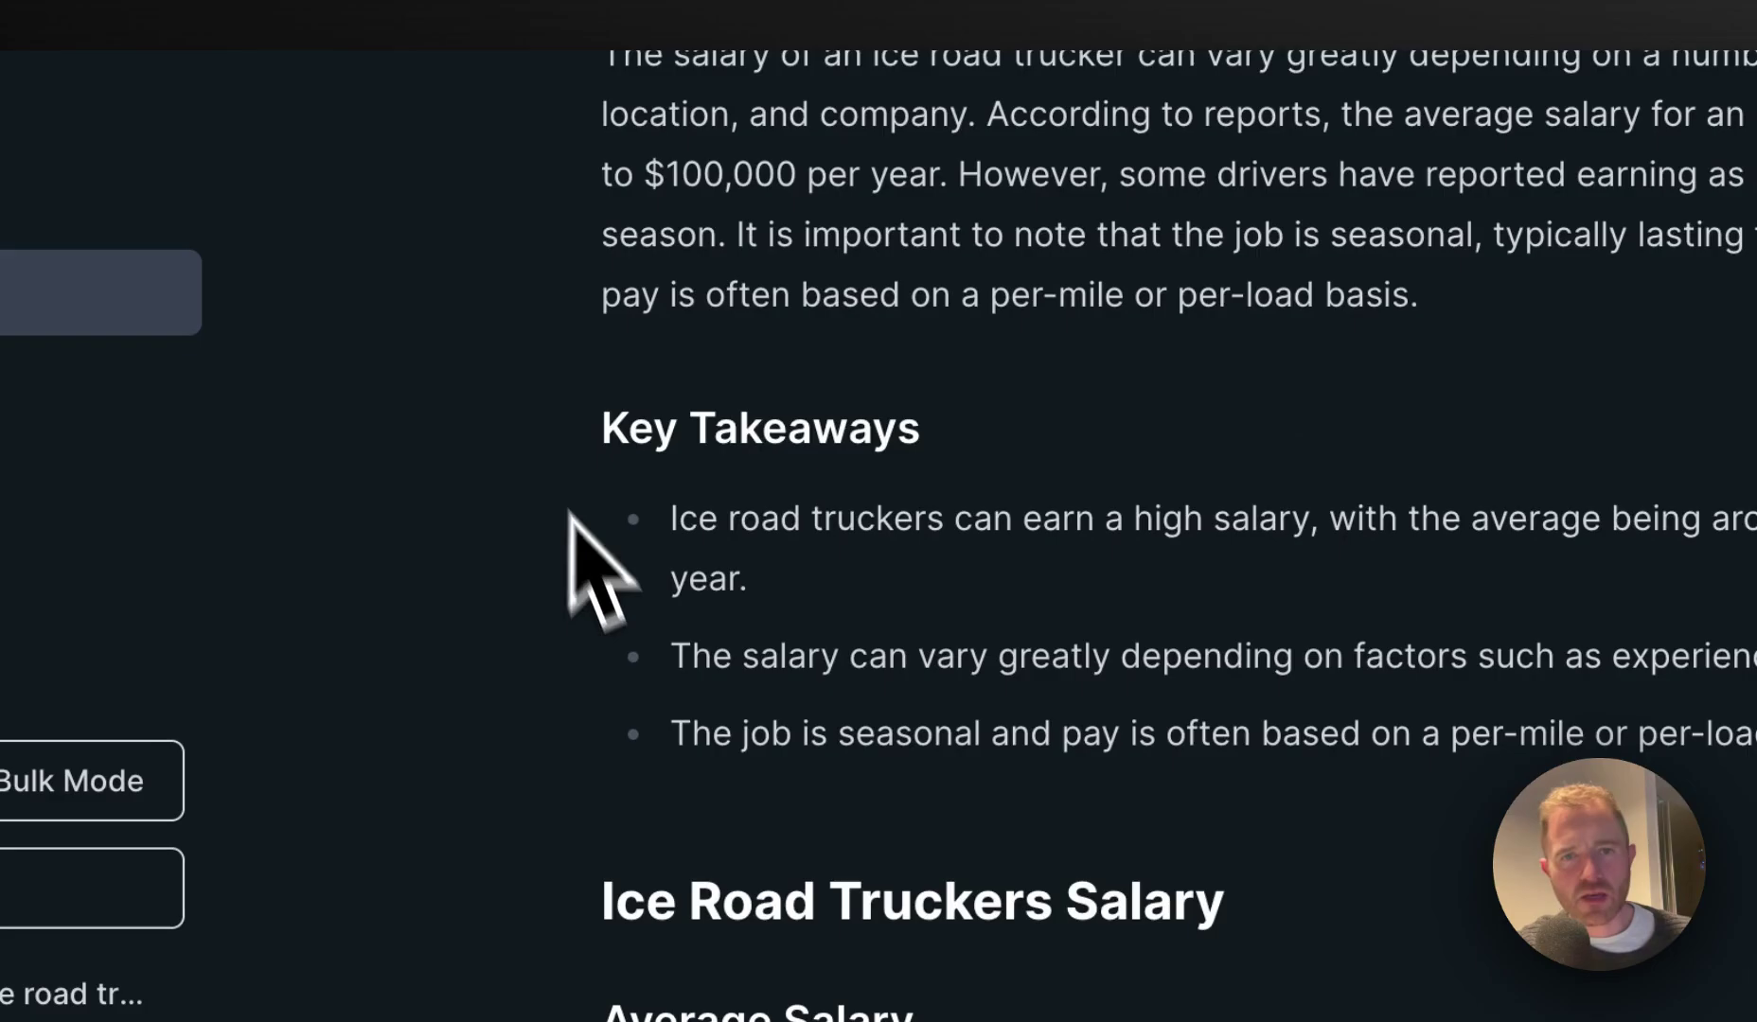
{"action": "left_click_drag", "start_coordinate": [570, 499], "coordinate": [1756, 763]}
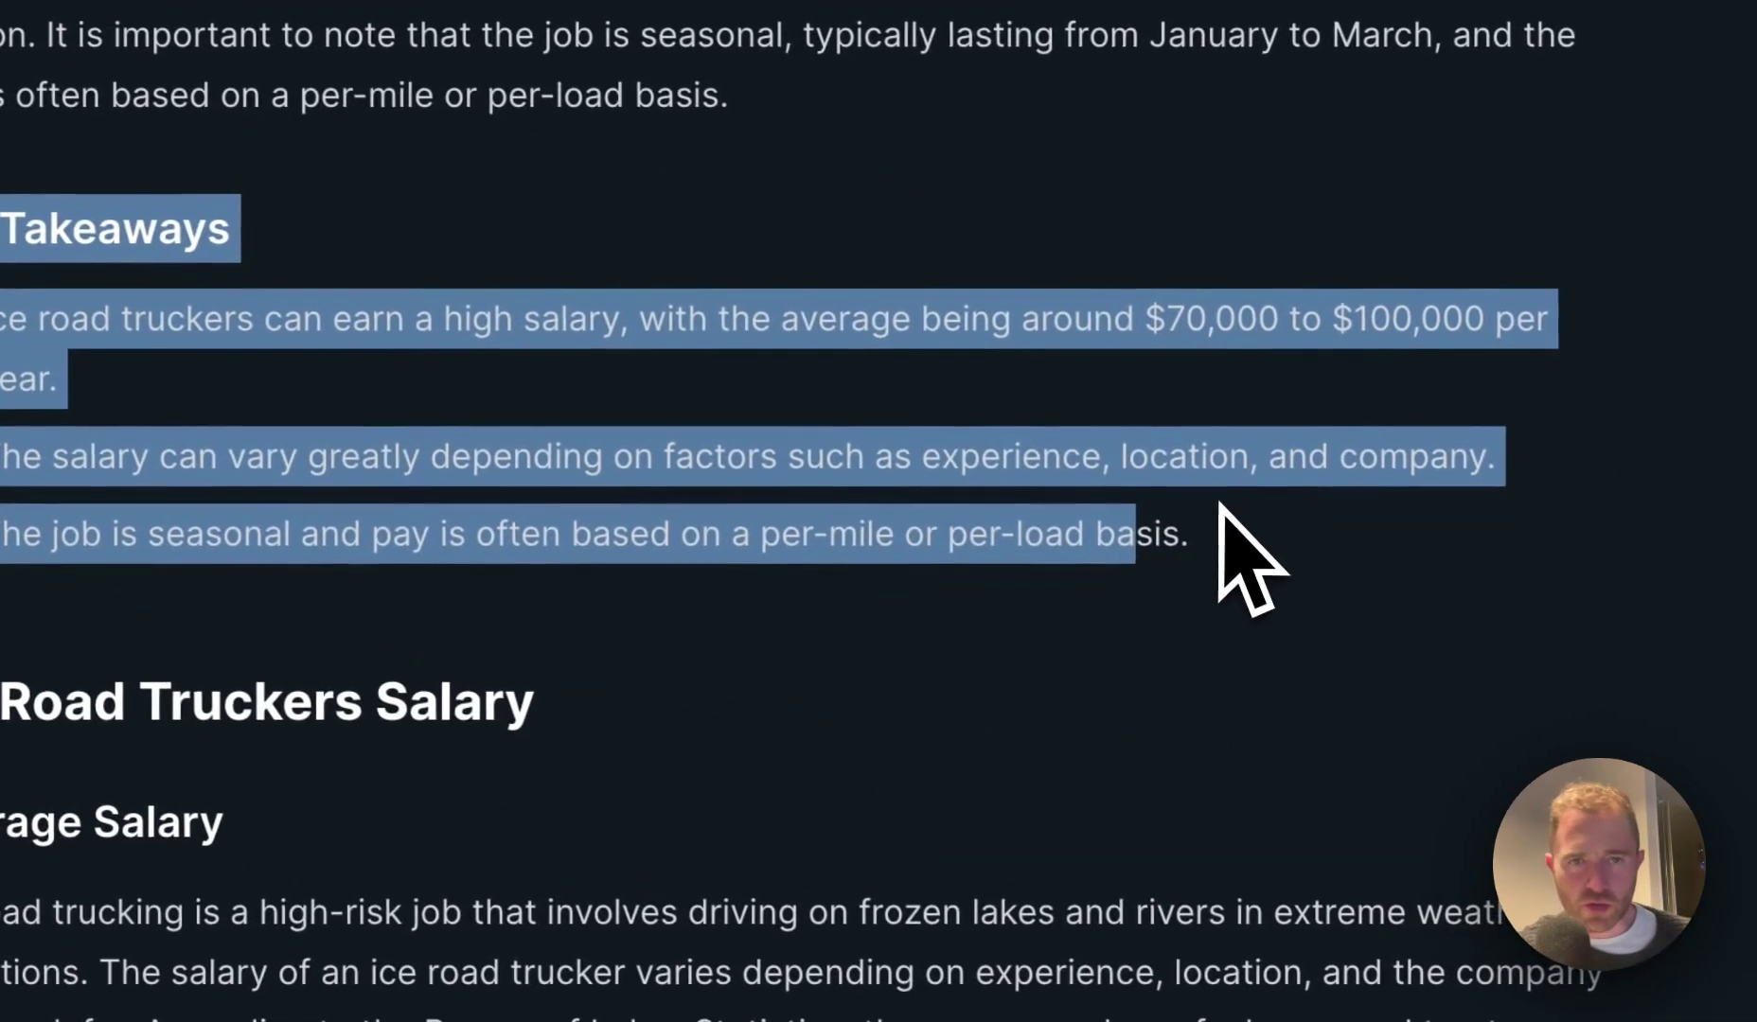
Scroll through the rest of the 781-word article to review it
{"action": "scroll", "coordinate": [1221, 511], "scroll_direction": "up", "scroll_amount": 4}
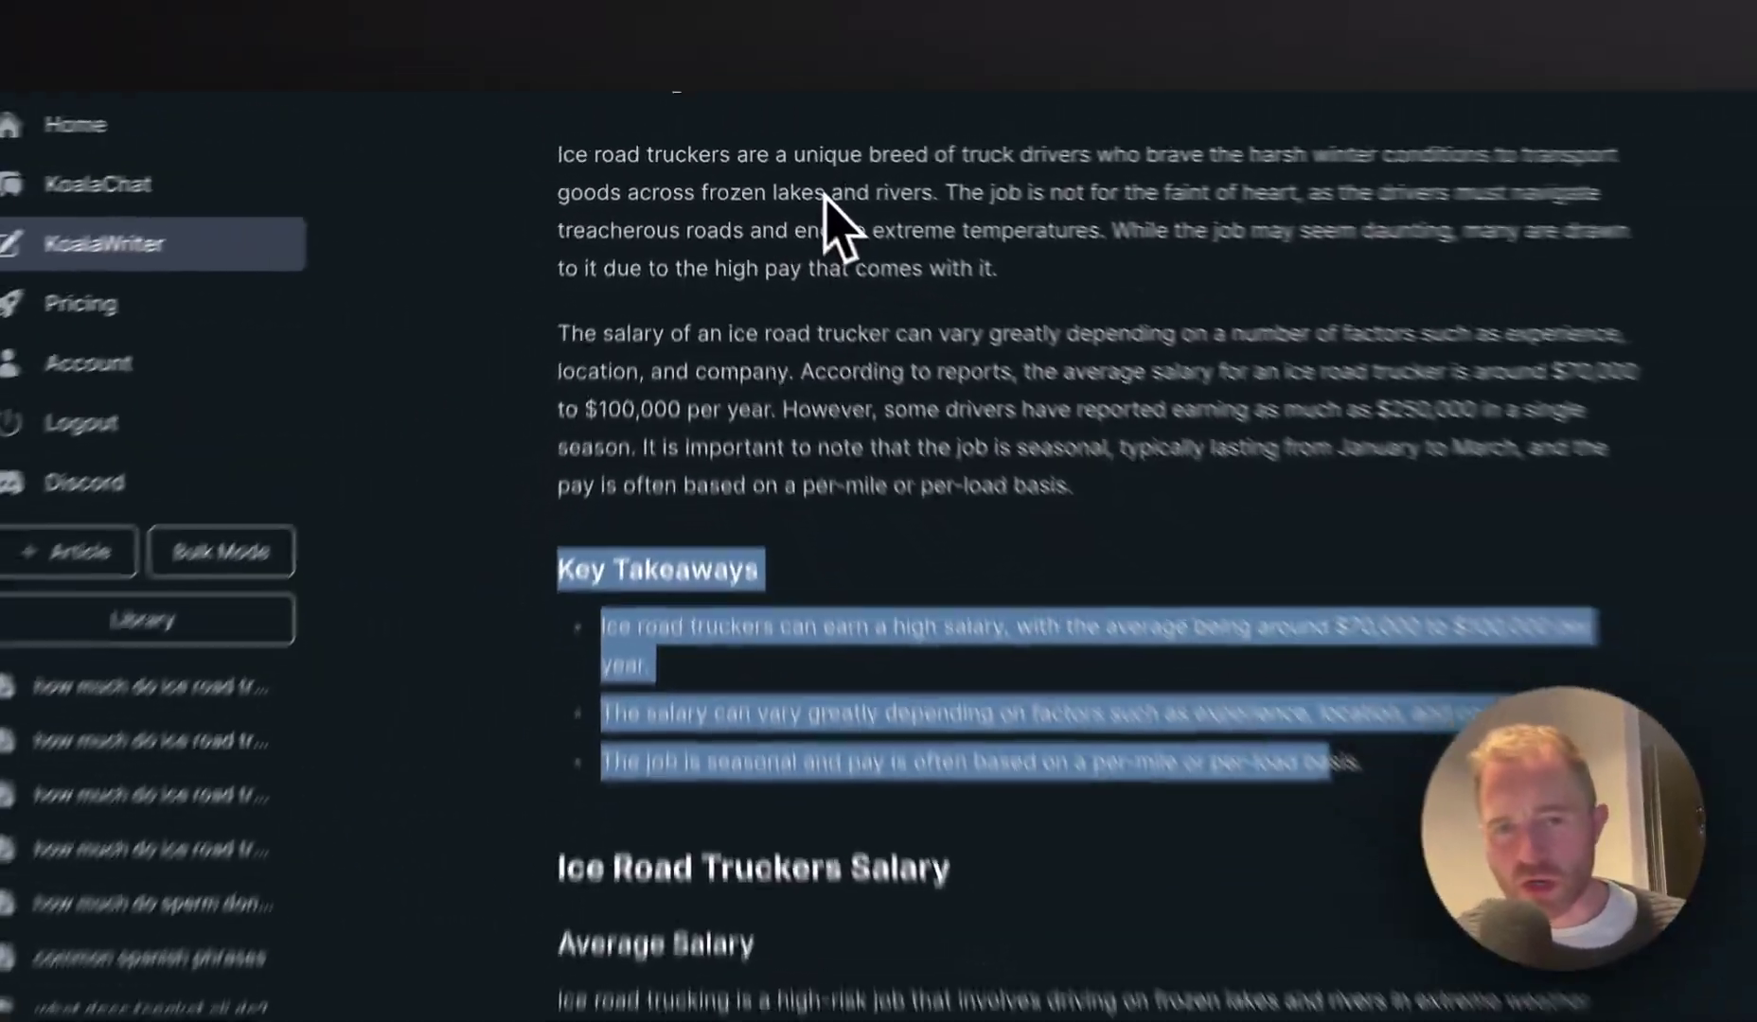
{"action": "scroll", "coordinate": [936, 111], "scroll_direction": "down", "scroll_amount": 5}
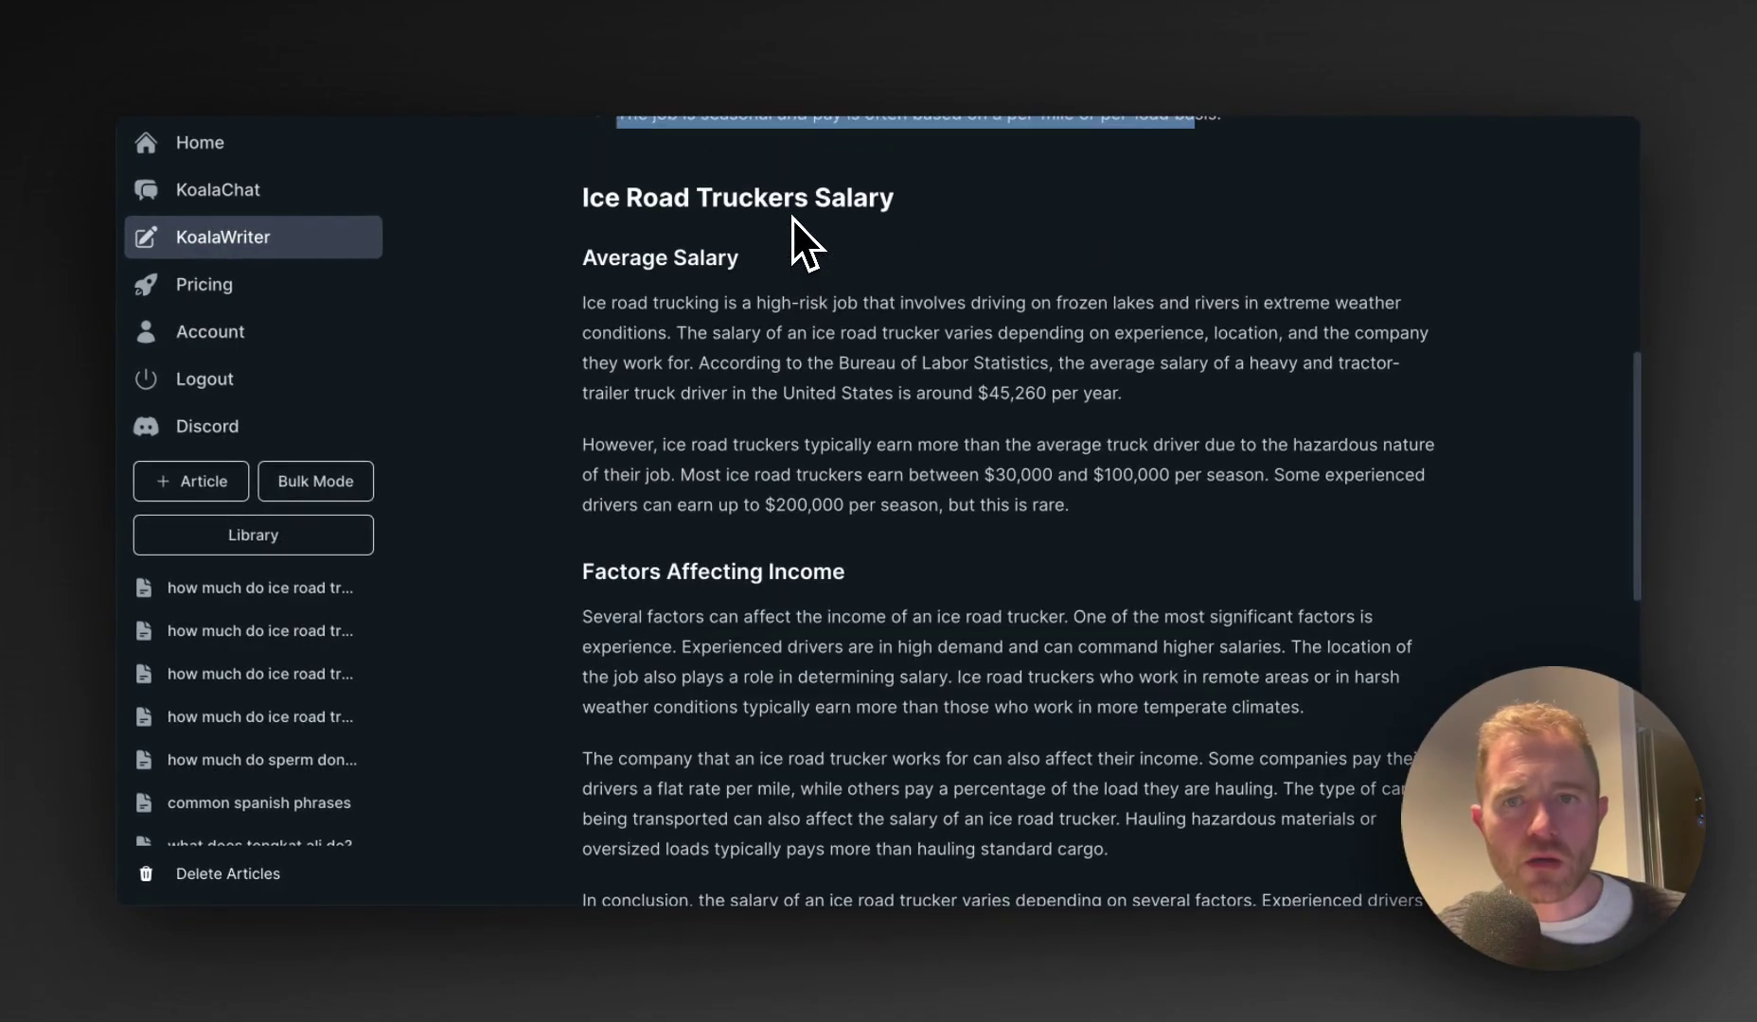
{"action": "scroll", "coordinate": [805, 397], "scroll_direction": "down", "scroll_amount": 3}
{"action": "scroll", "coordinate": [823, 486], "scroll_direction": "down", "scroll_amount": 2}
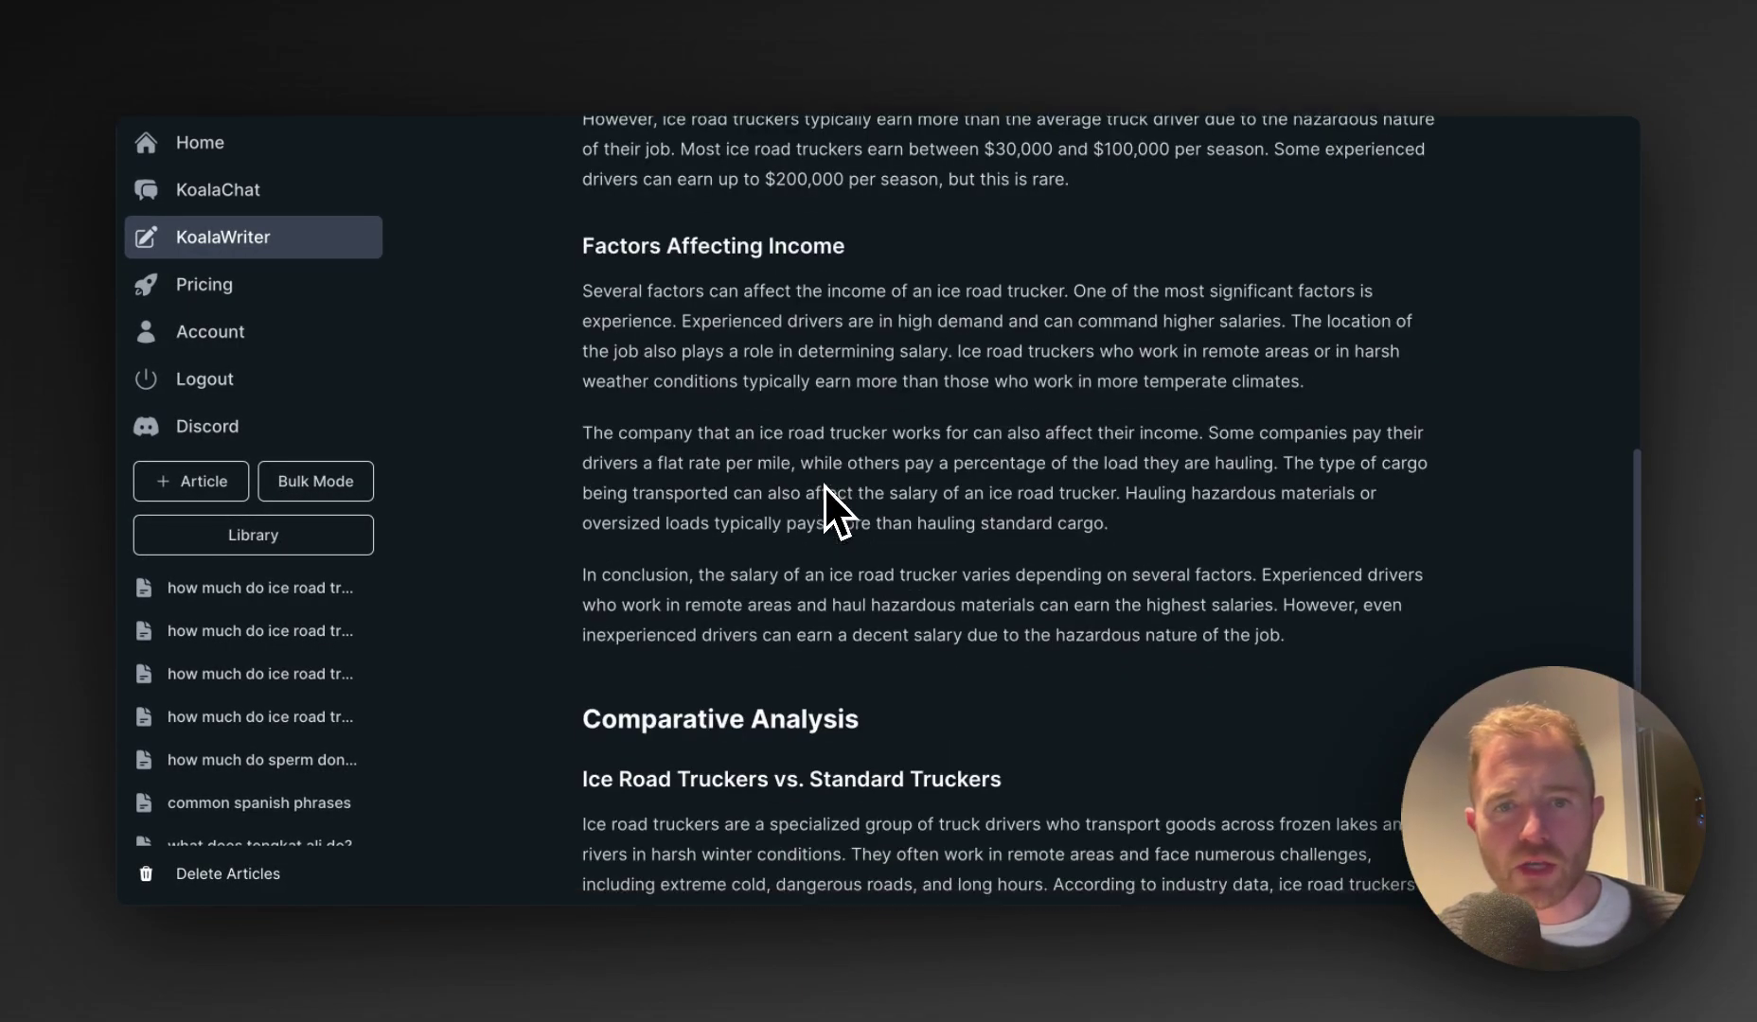
{"action": "scroll", "coordinate": [824, 485], "scroll_direction": "up", "scroll_amount": 5}
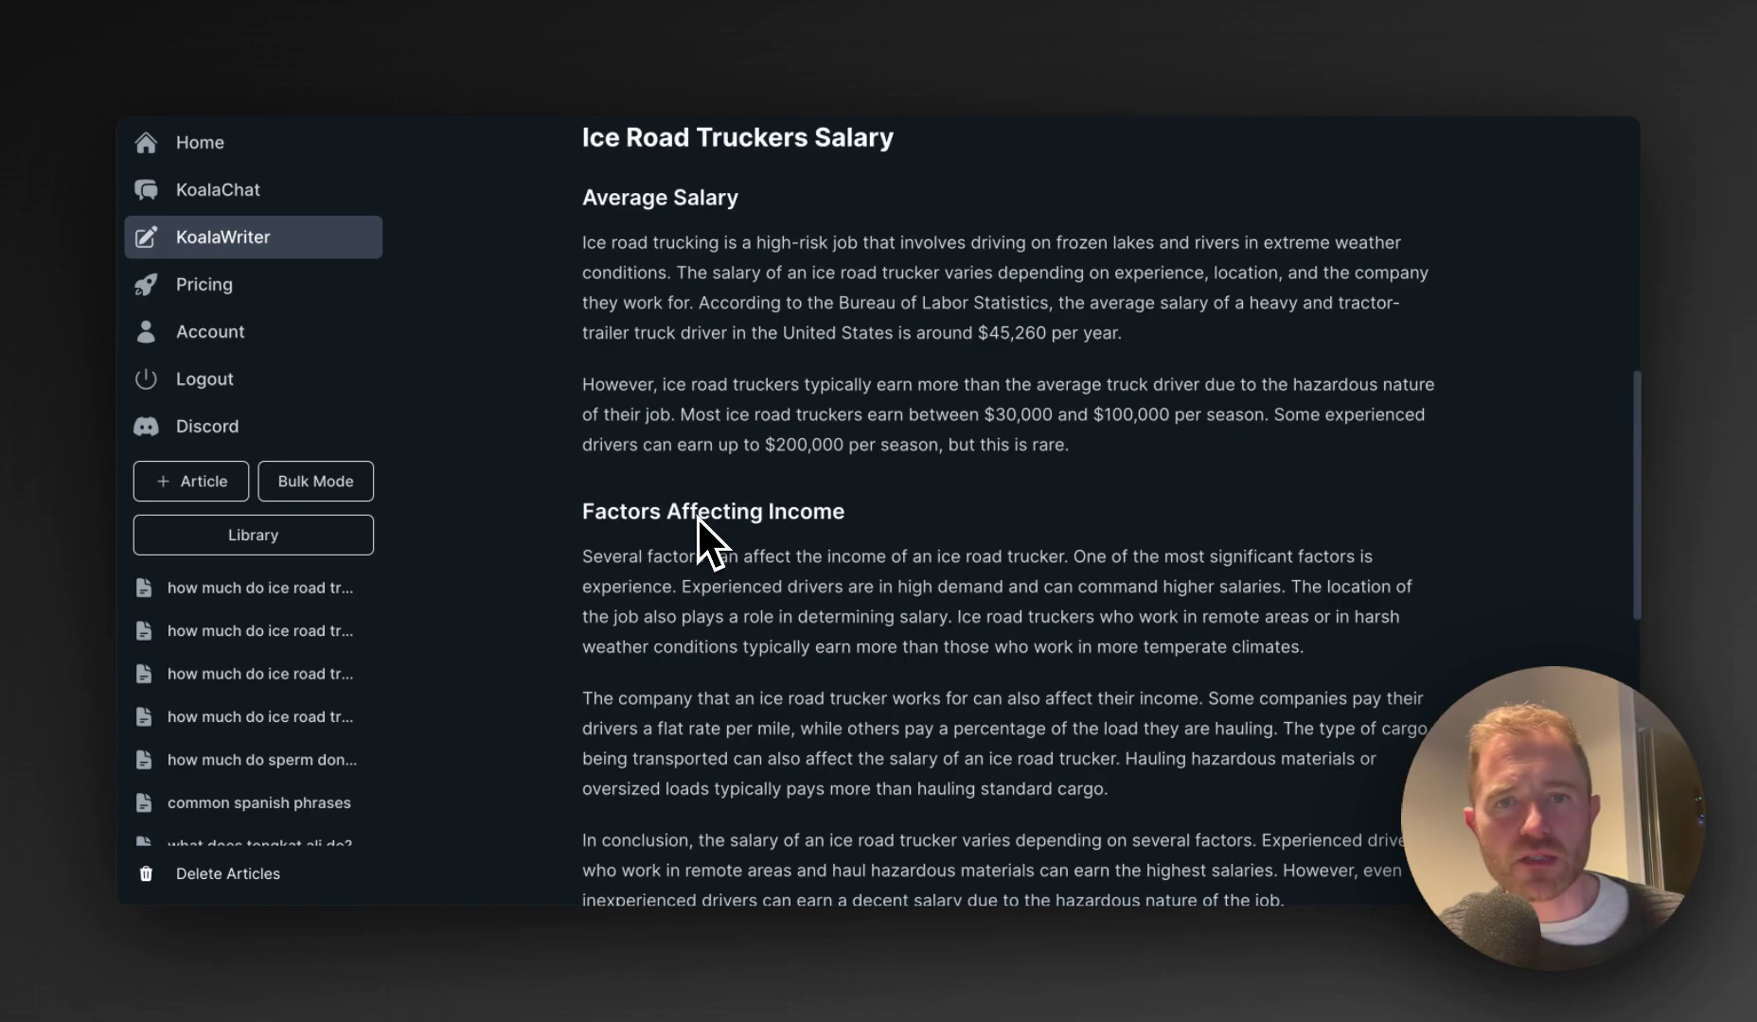
{"action": "scroll", "coordinate": [697, 518], "scroll_direction": "down", "scroll_amount": 5}
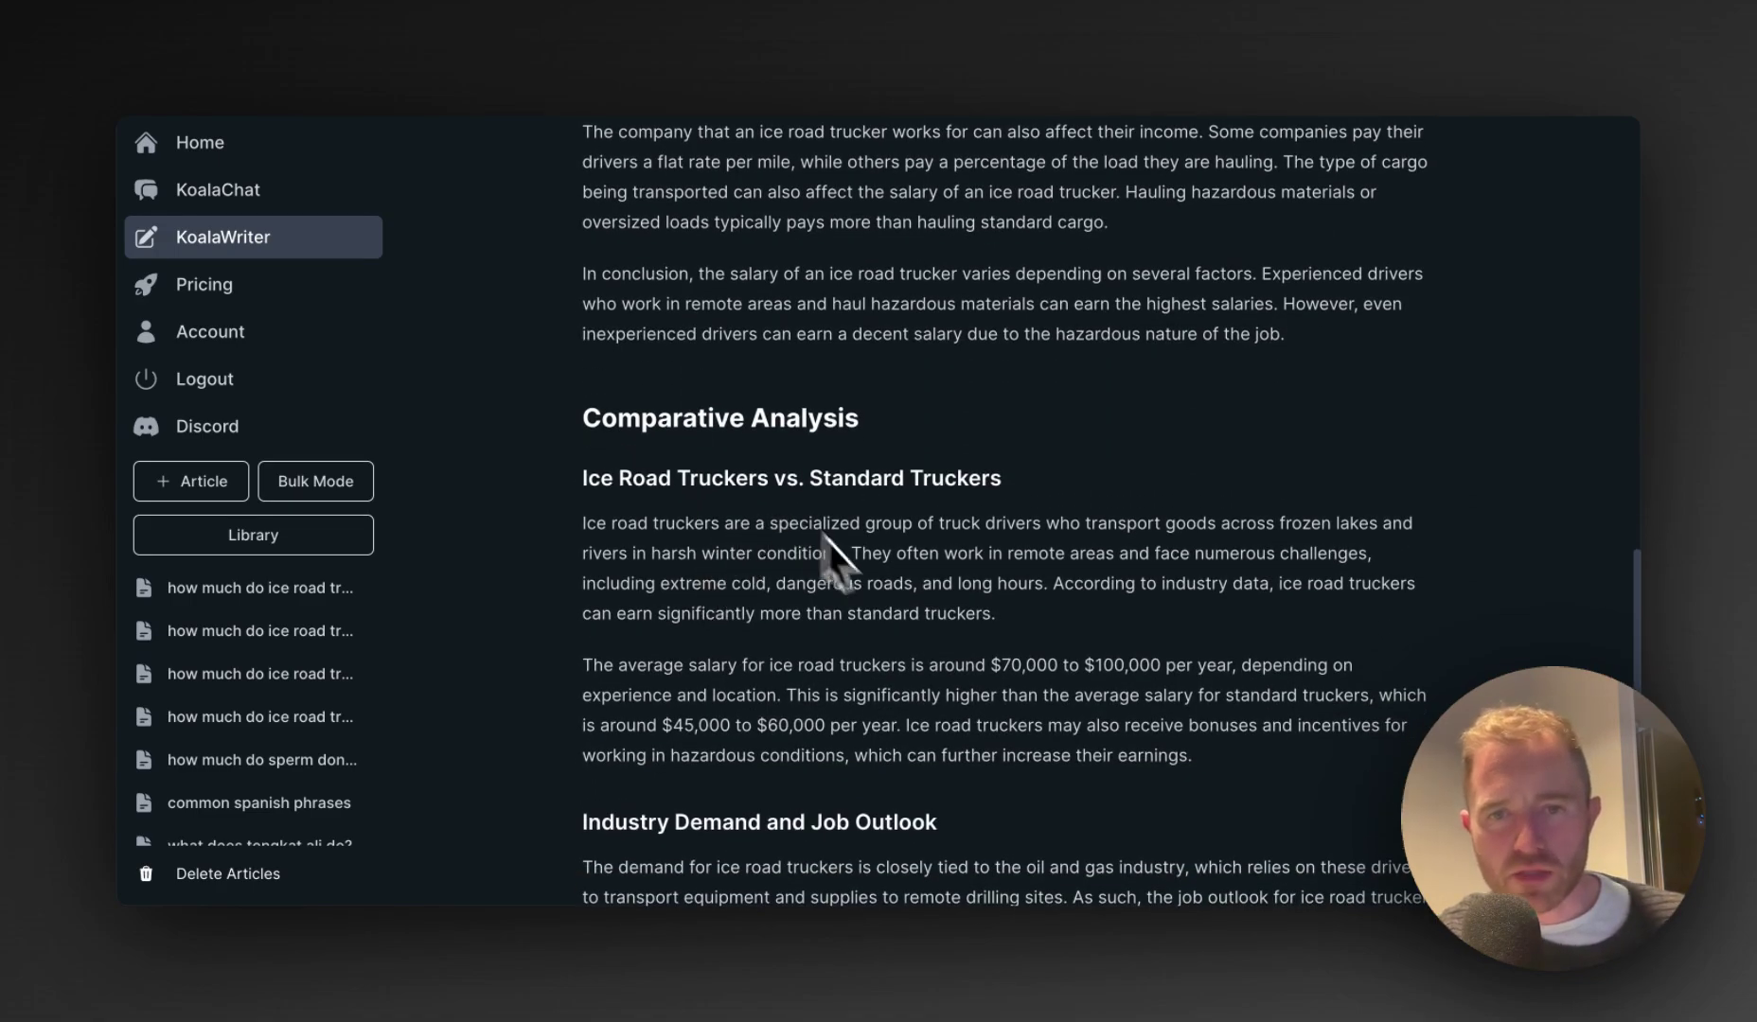
{"action": "scroll", "coordinate": [949, 511], "scroll_direction": "down", "scroll_amount": 3}
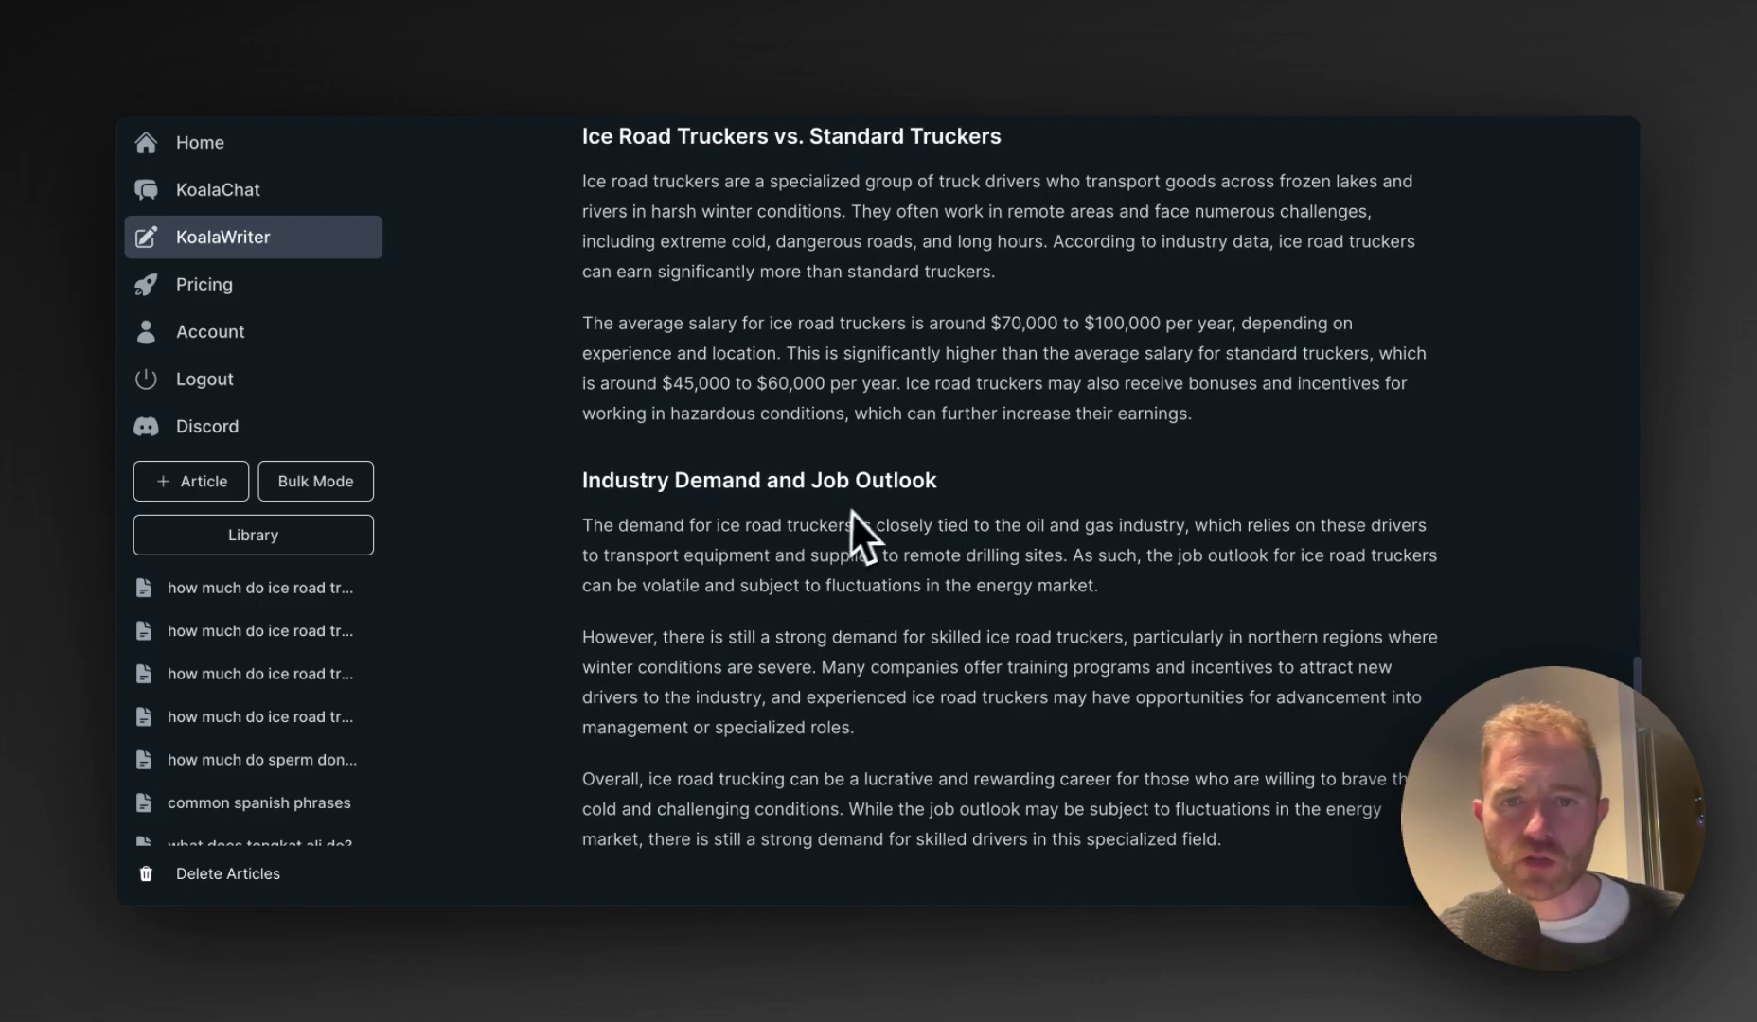
{"action": "scroll", "coordinate": [878, 502], "scroll_direction": "up", "scroll_amount": 10}
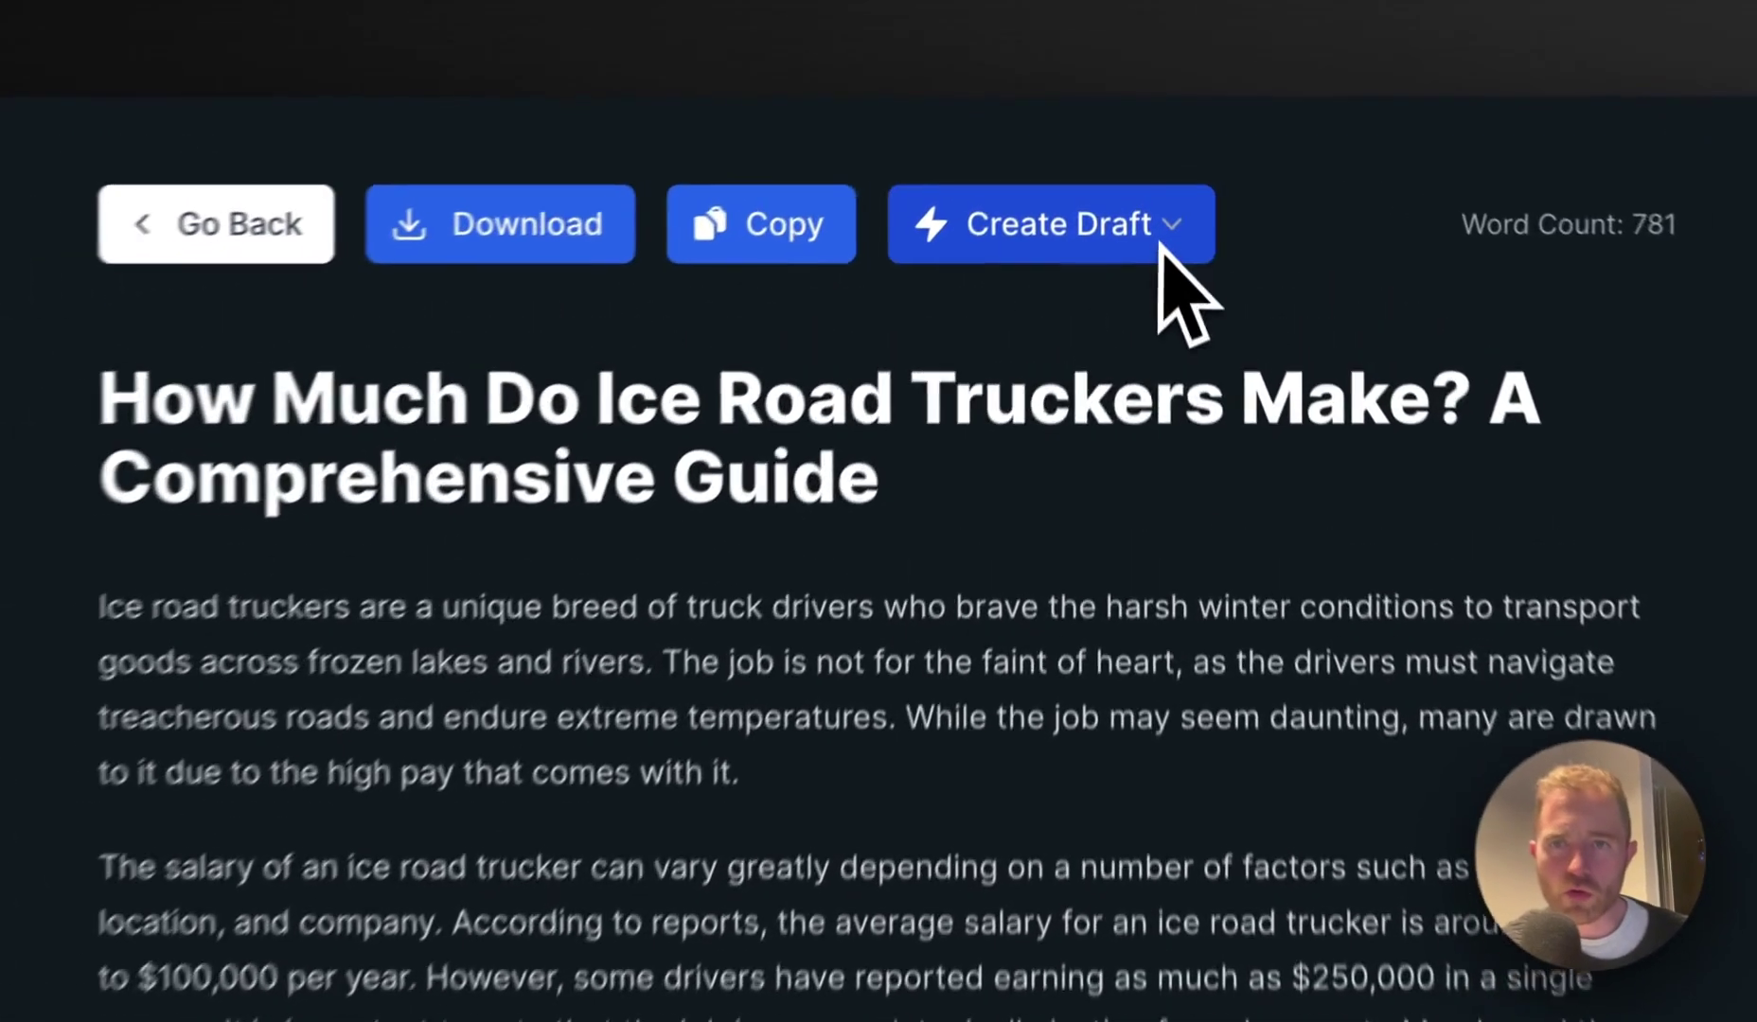
Check the Create Draft destination sites, then move to the 123 Reg salarystat.com results
{"action": "left_click", "coordinate": [1161, 252]}
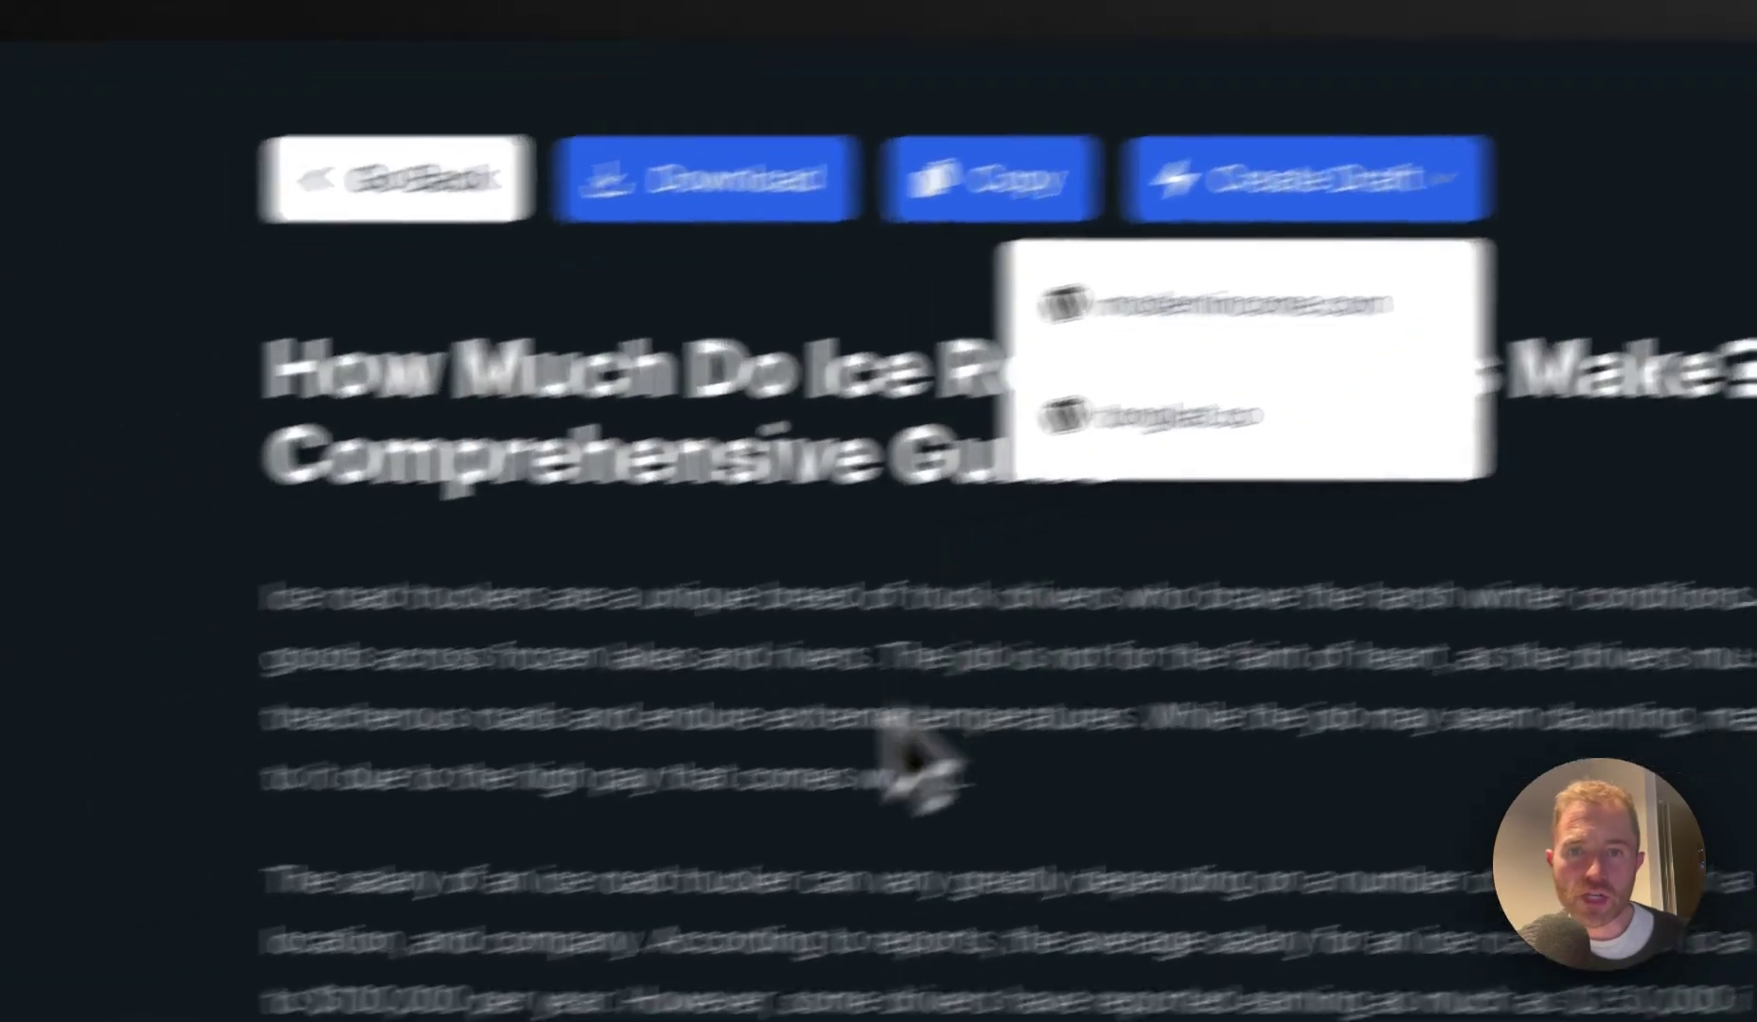
{"action": "left_click", "coordinate": [568, 769]}
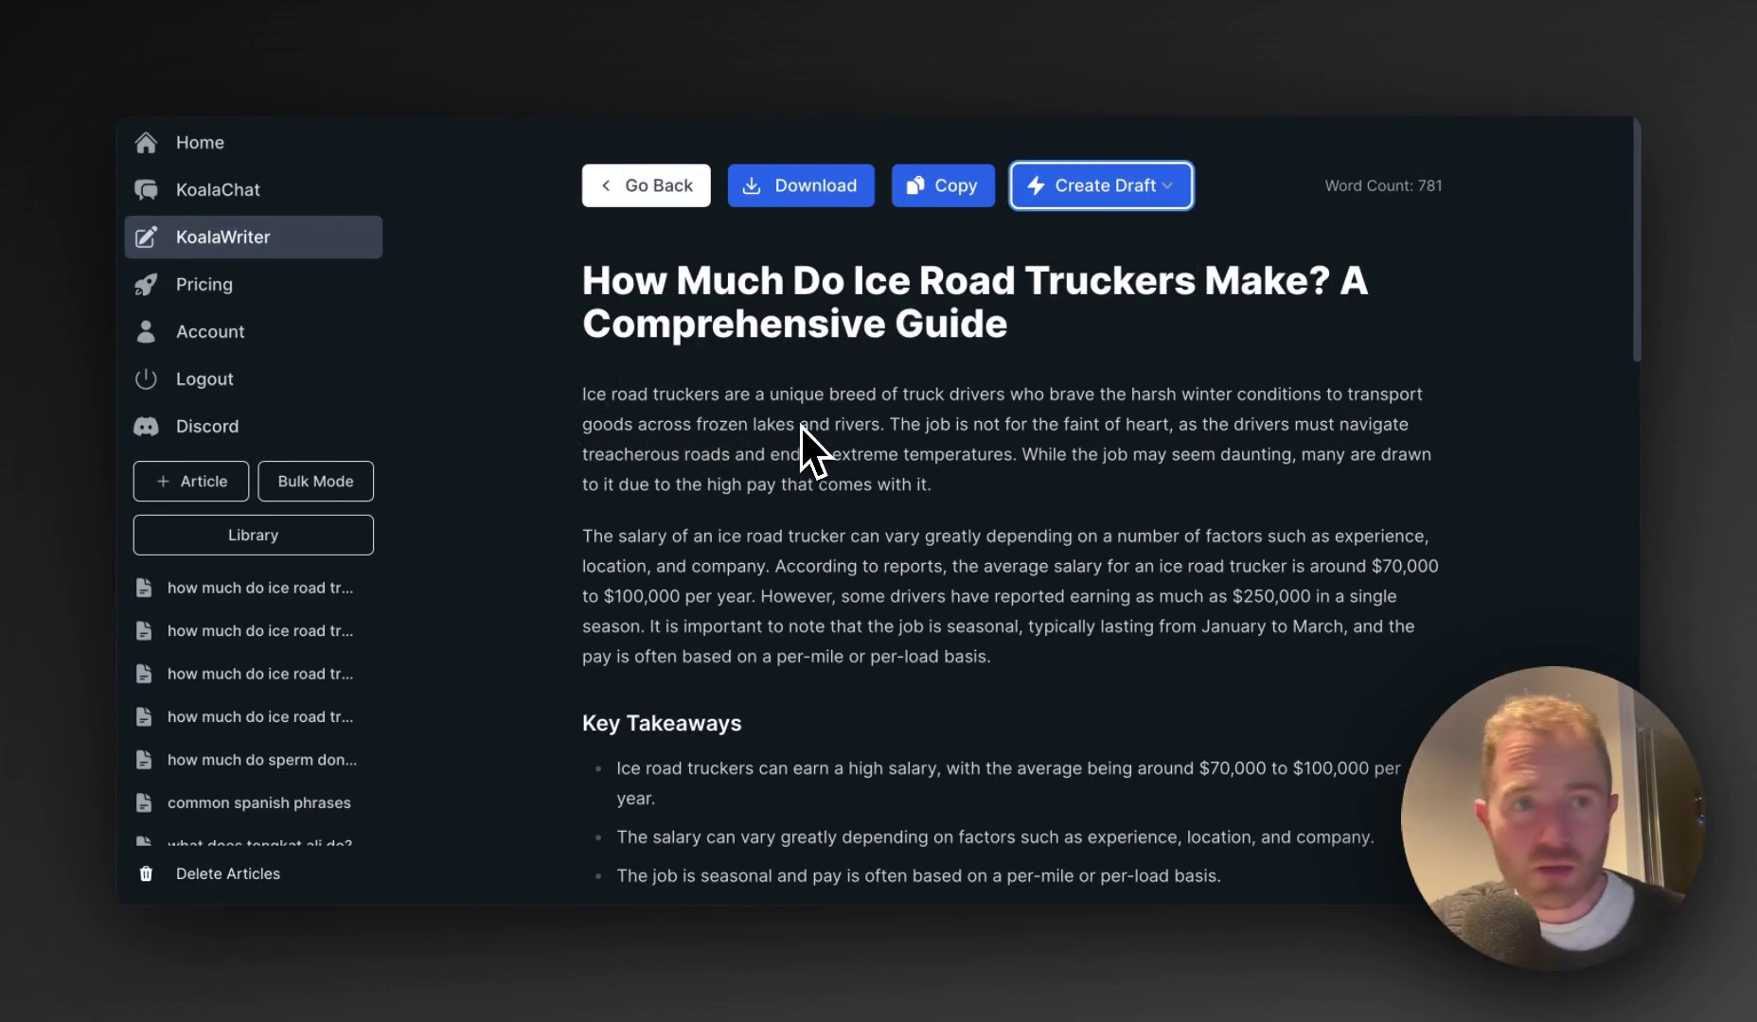
{"action": "mouse_move", "coordinate": [710, 21]}
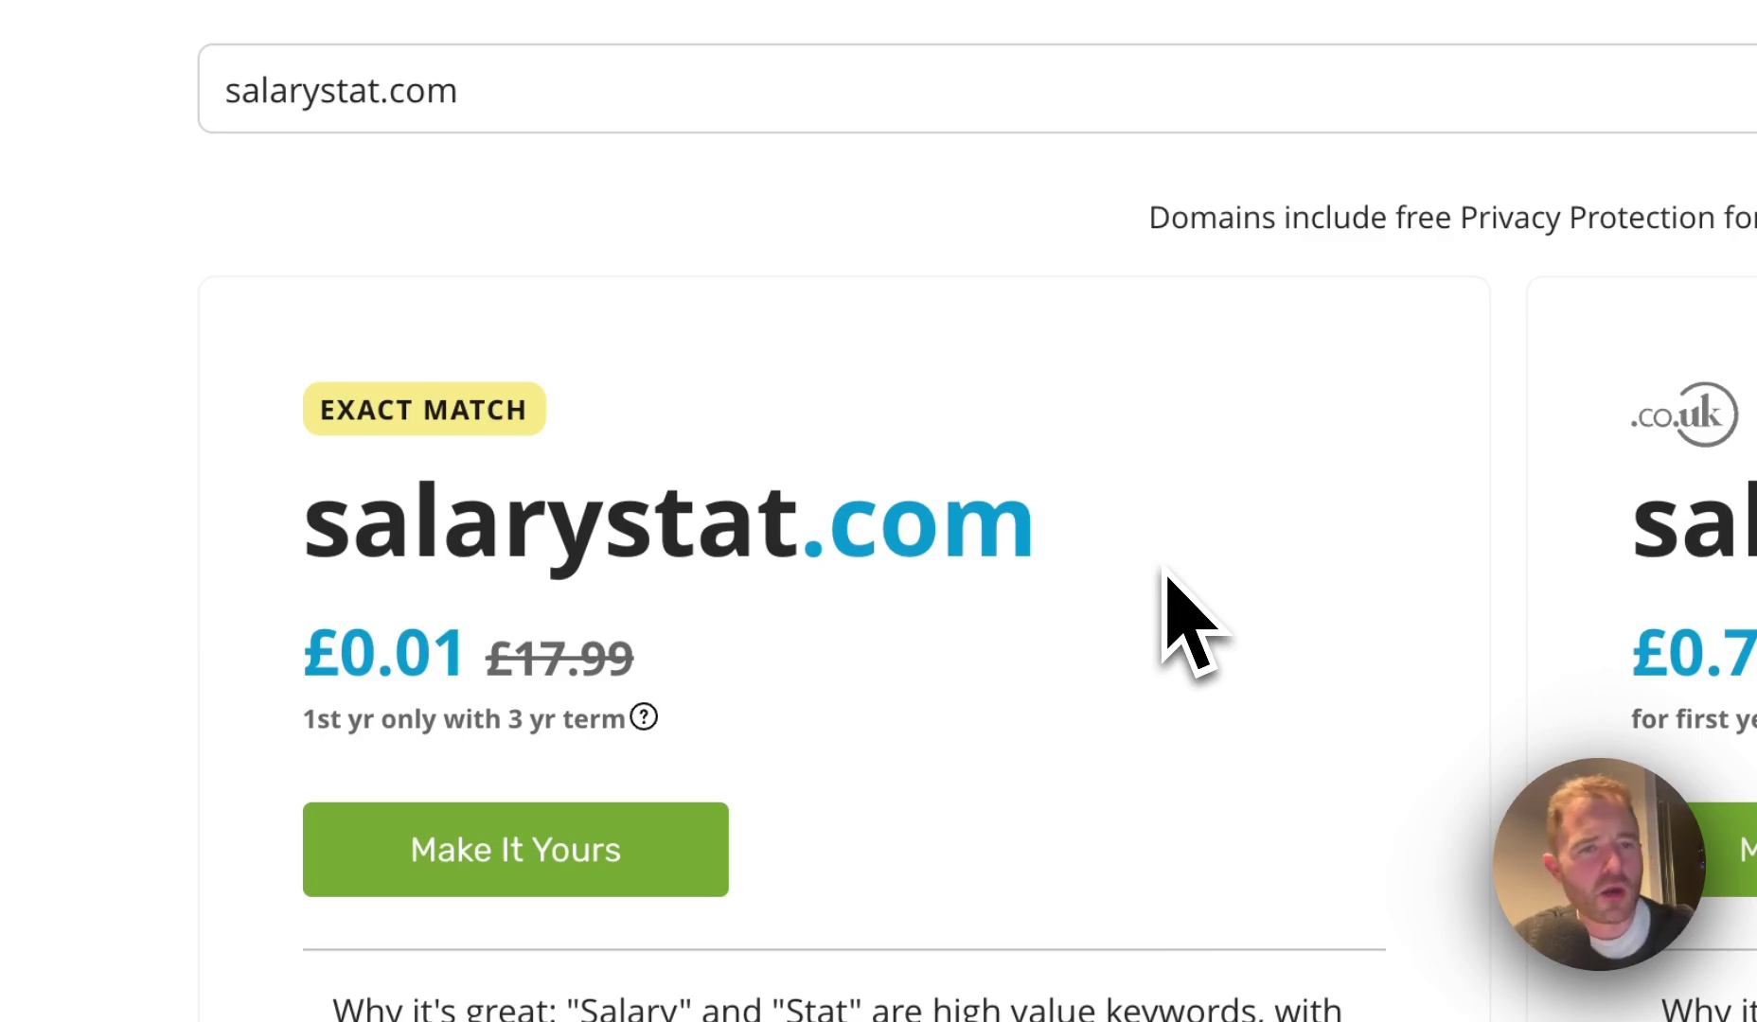
Search 123 Reg for salarybible.com availability instead of salarystat.com
{"action": "left_click_drag", "start_coordinate": [305, 525], "coordinate": [833, 464]}
{"action": "left_click", "coordinate": [1112, 512]}
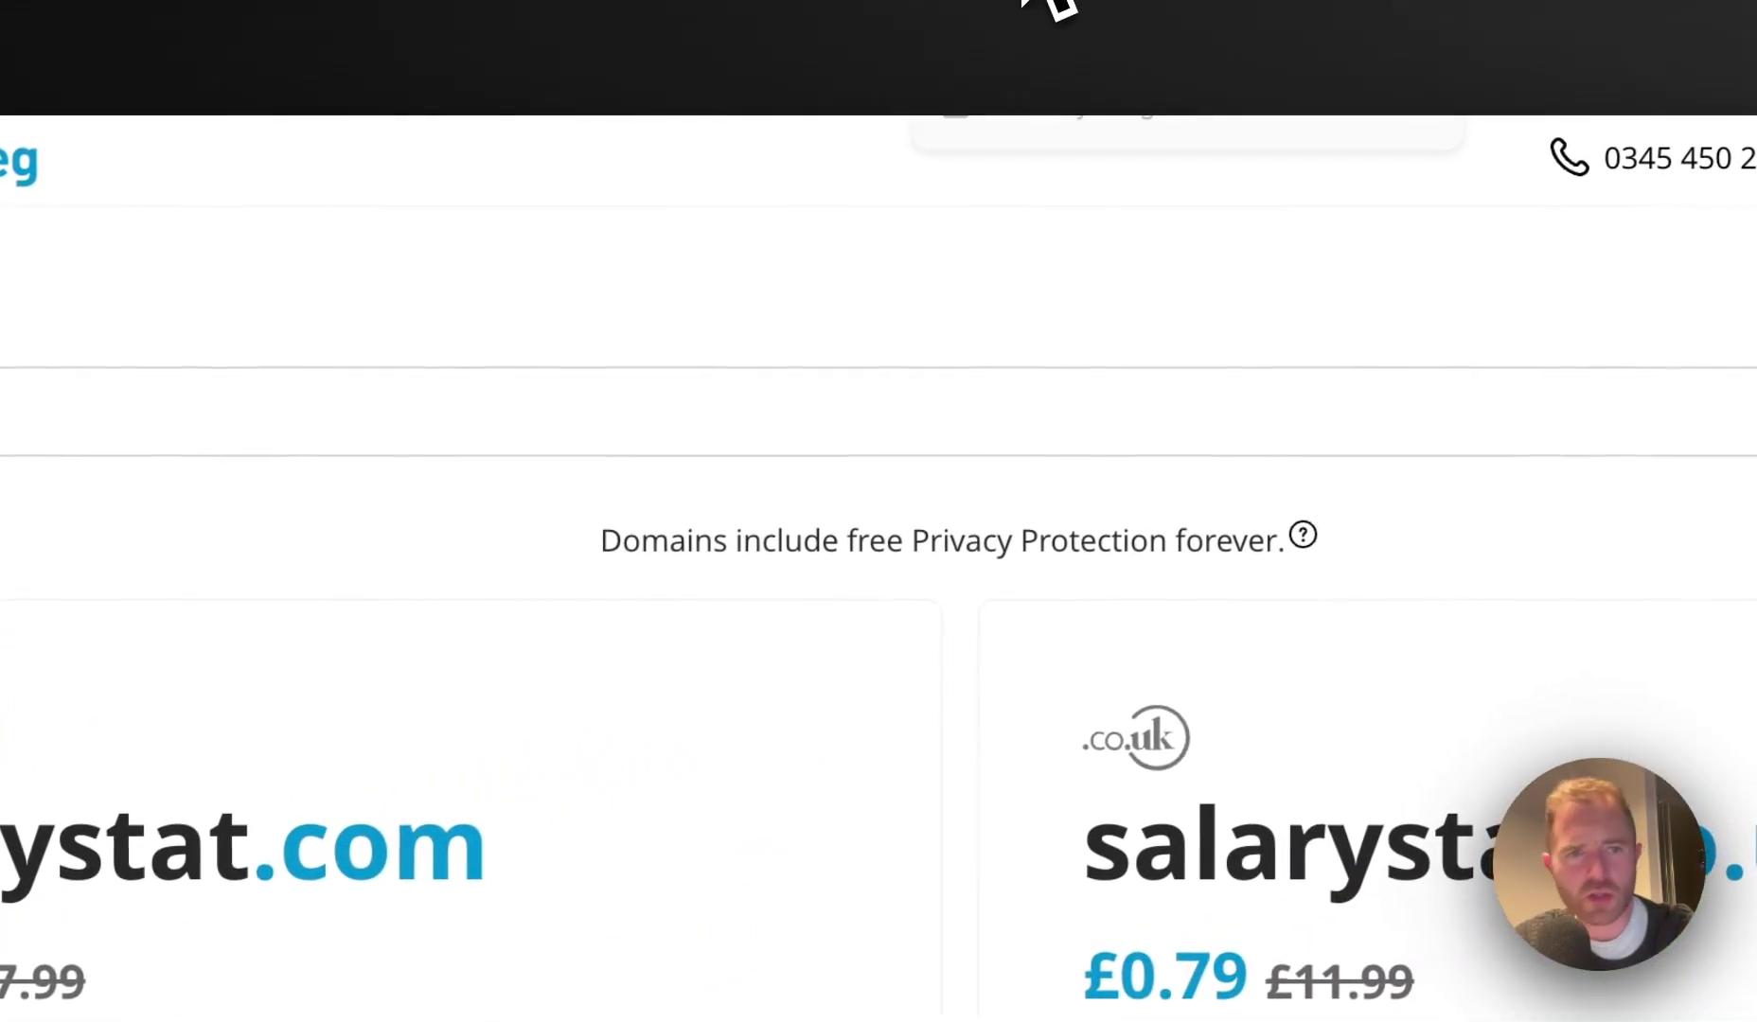
{"action": "key", "text": "Return"}
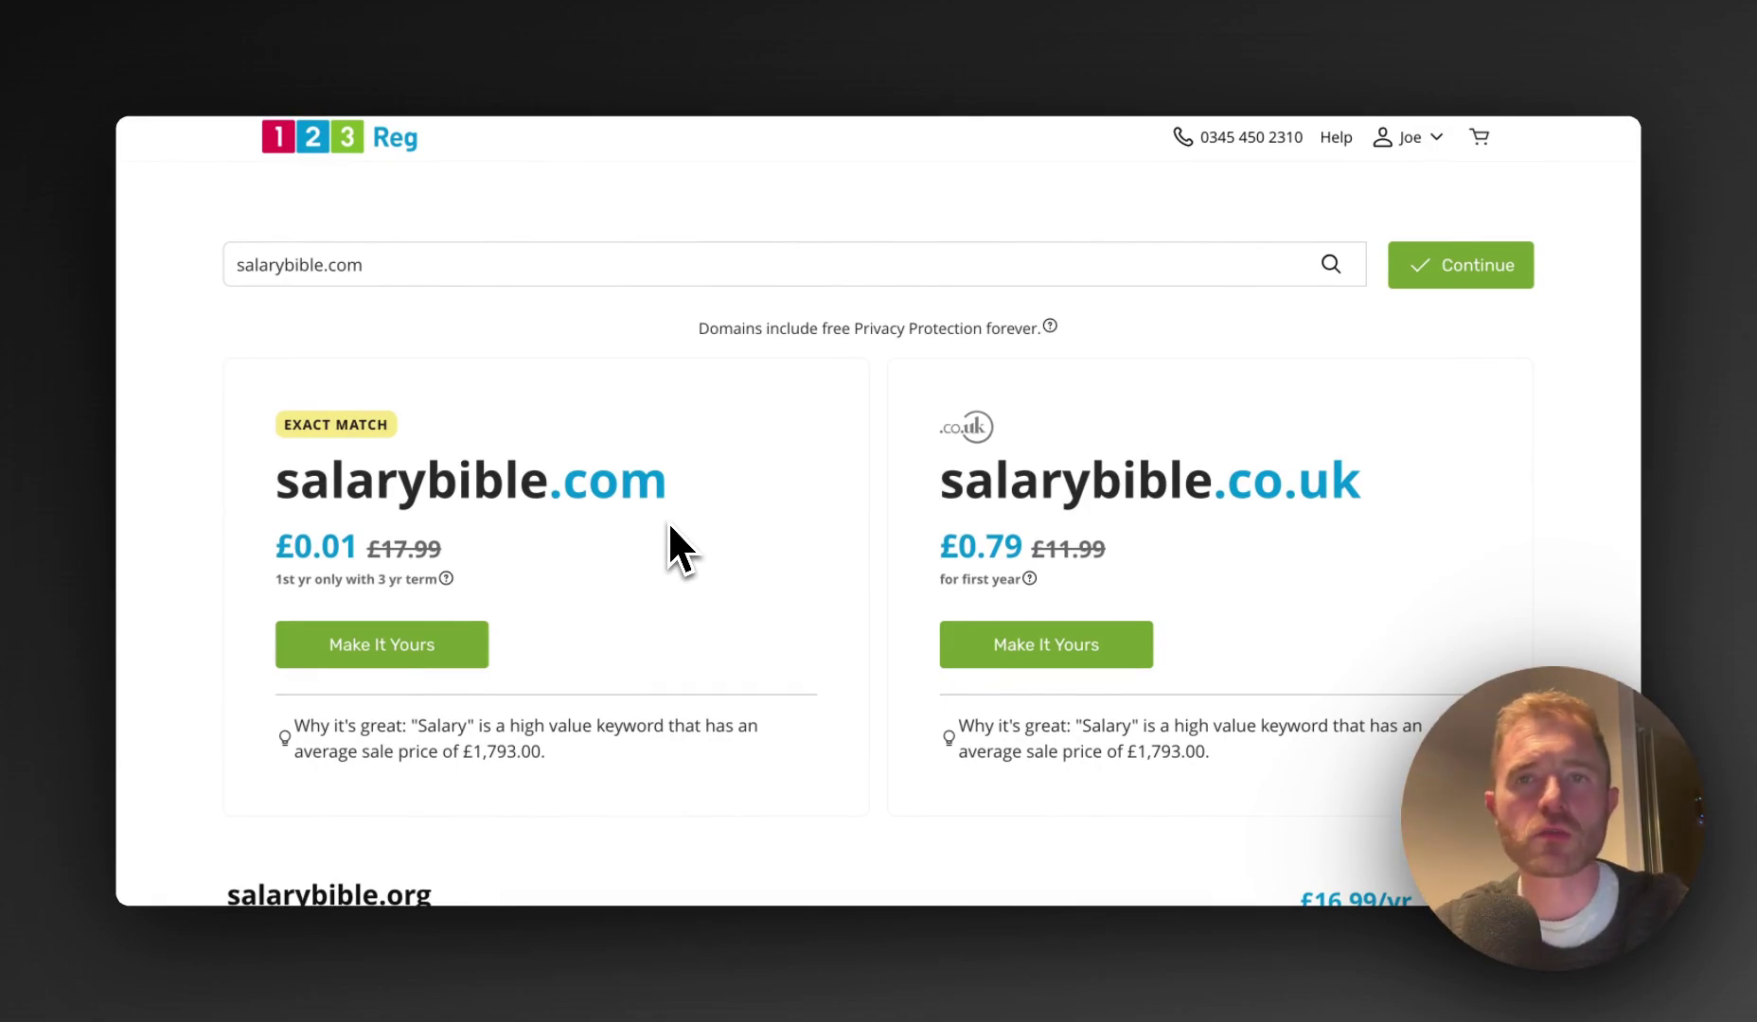
{"action": "mouse_move", "coordinate": [695, 11]}
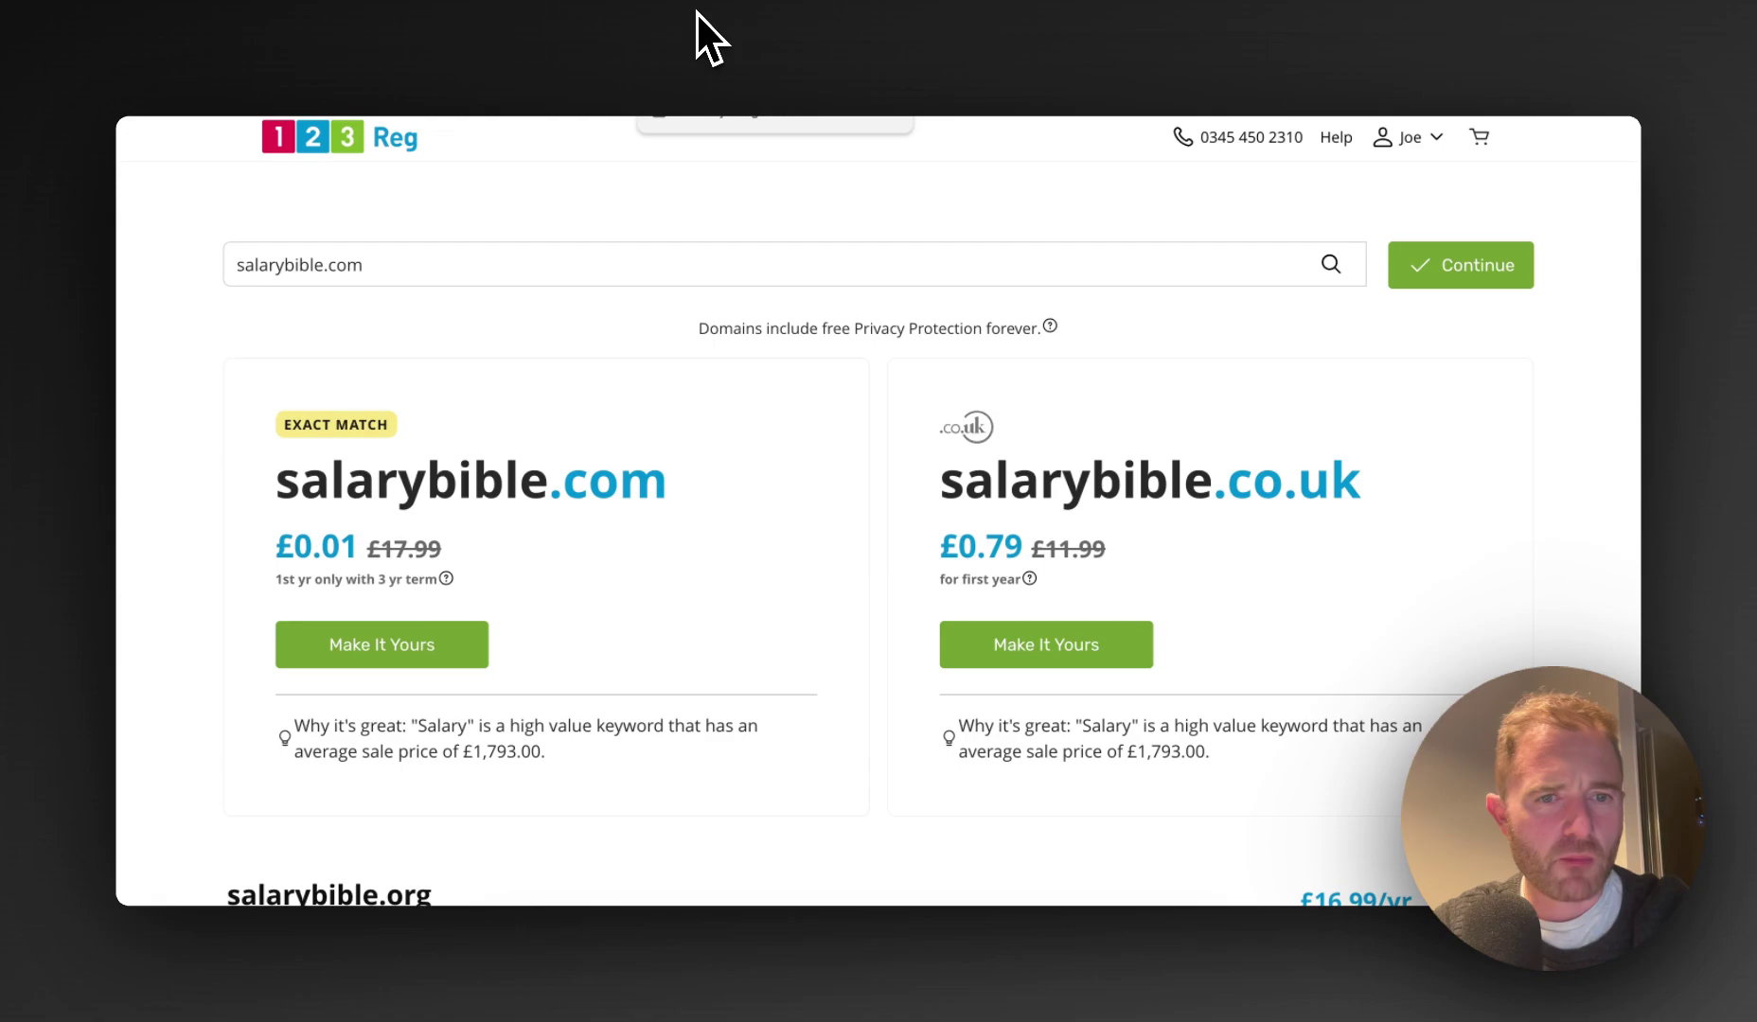